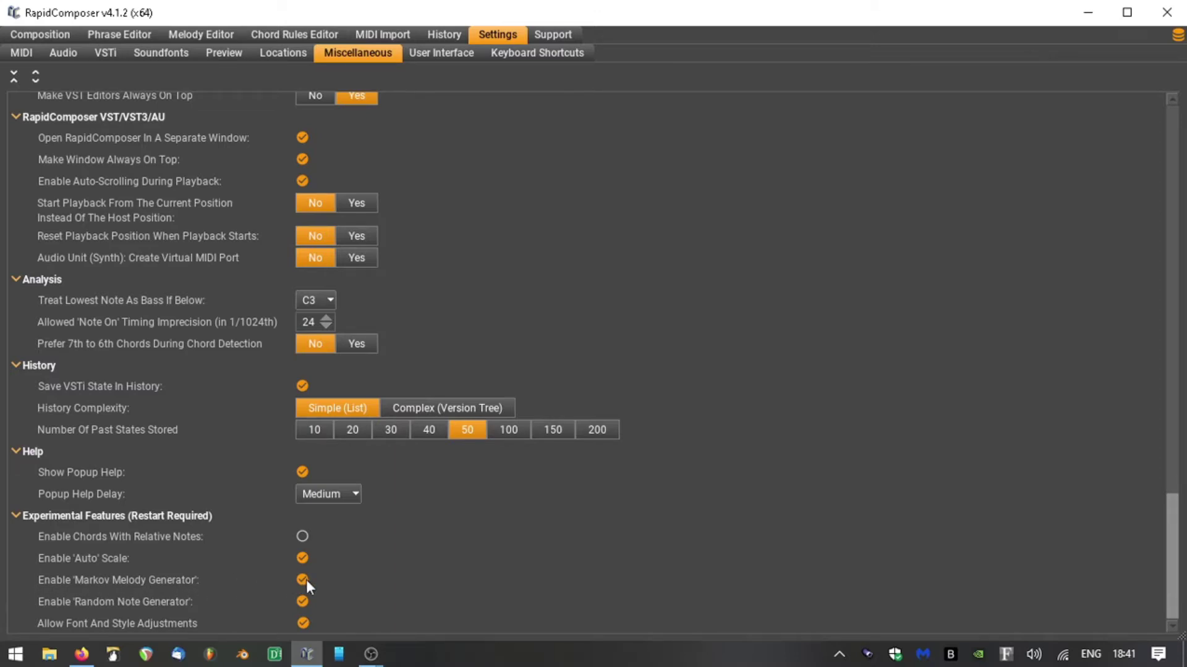
# Add a new track below the Piano track and name it "Guide".
pyautogui.moveTo(306, 579)
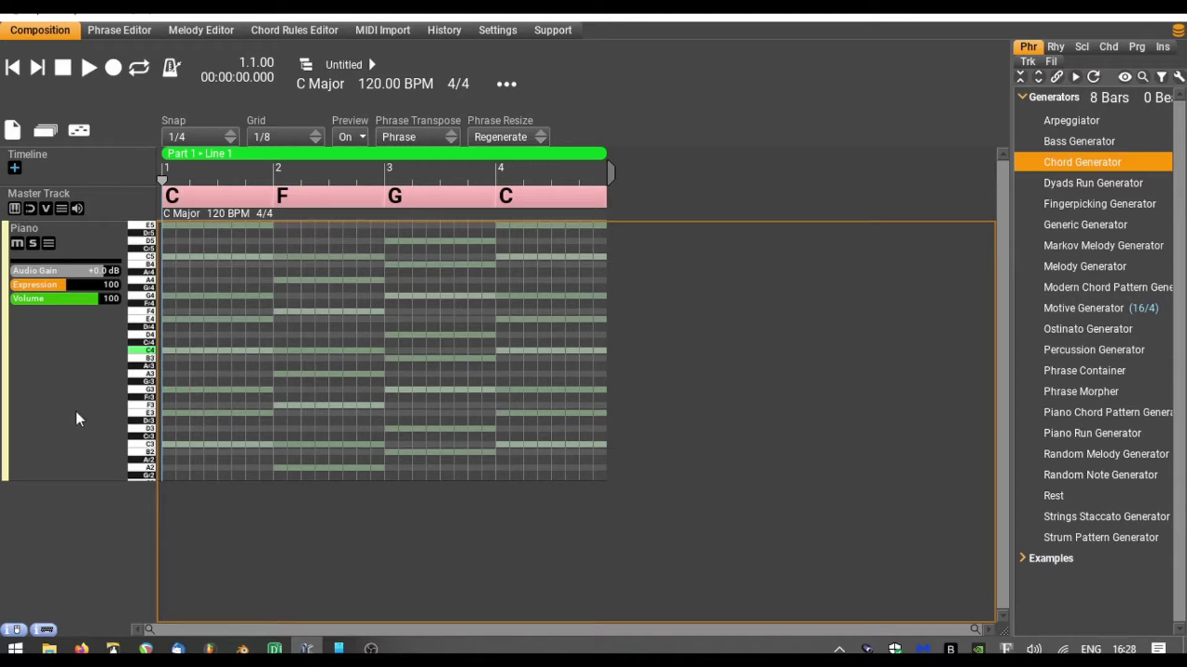
pyautogui.click(67, 515)
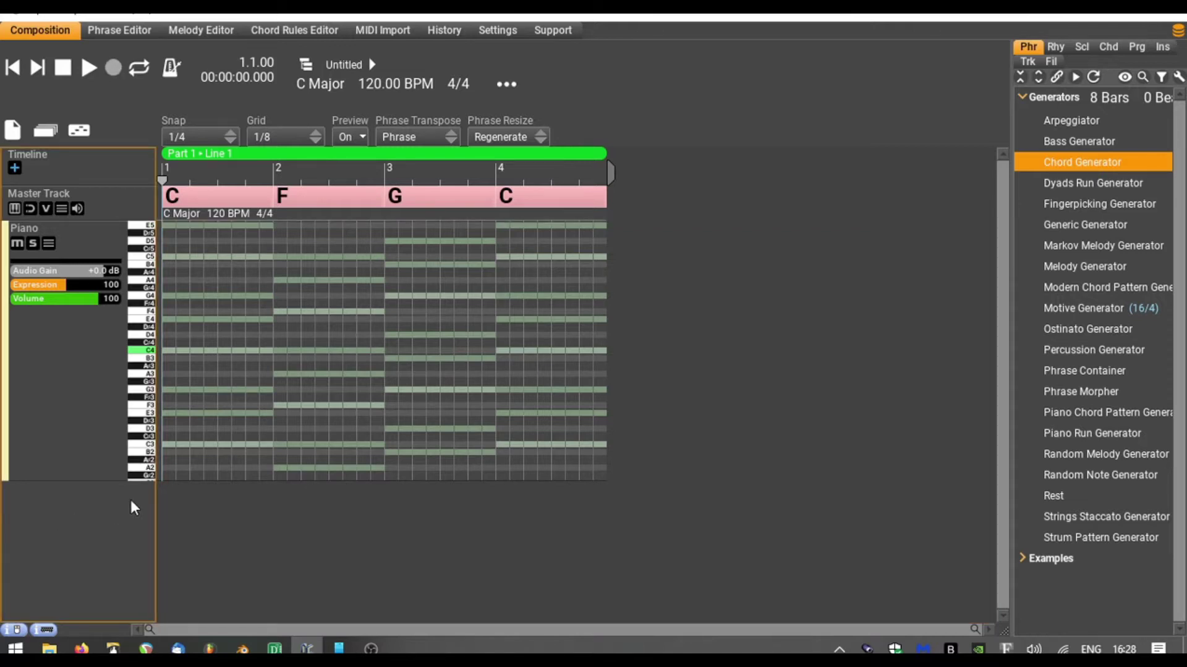
pyautogui.rightClick(92, 545)
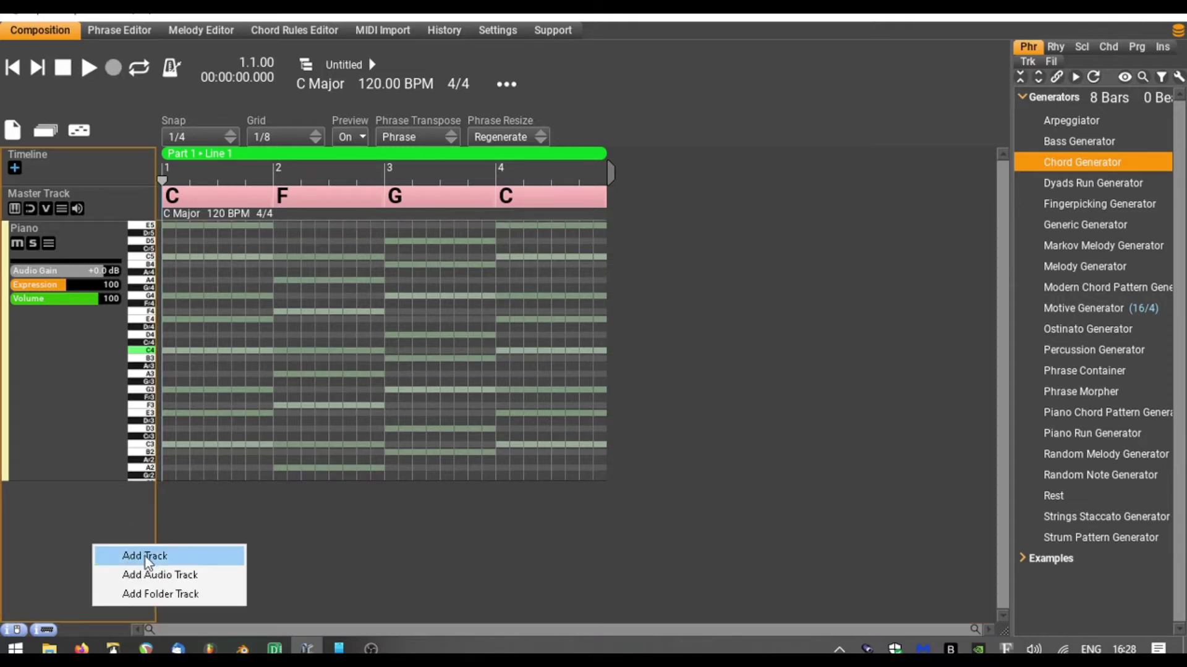
pyautogui.click(146, 556)
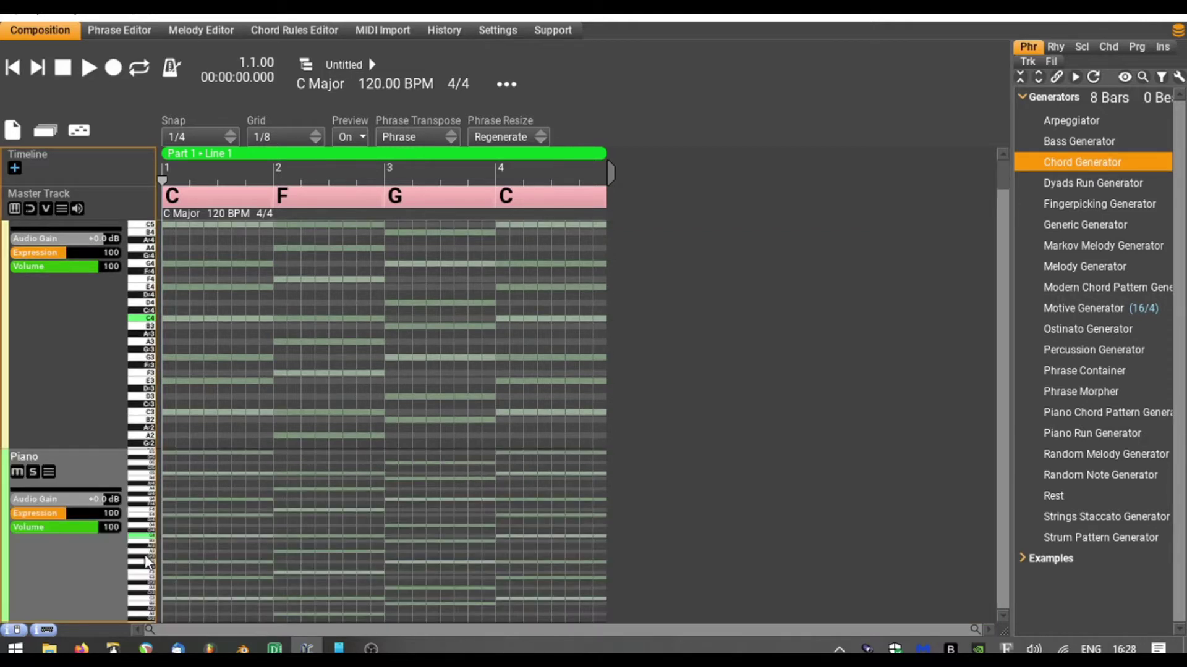
pyautogui.doubleClick(34, 456)
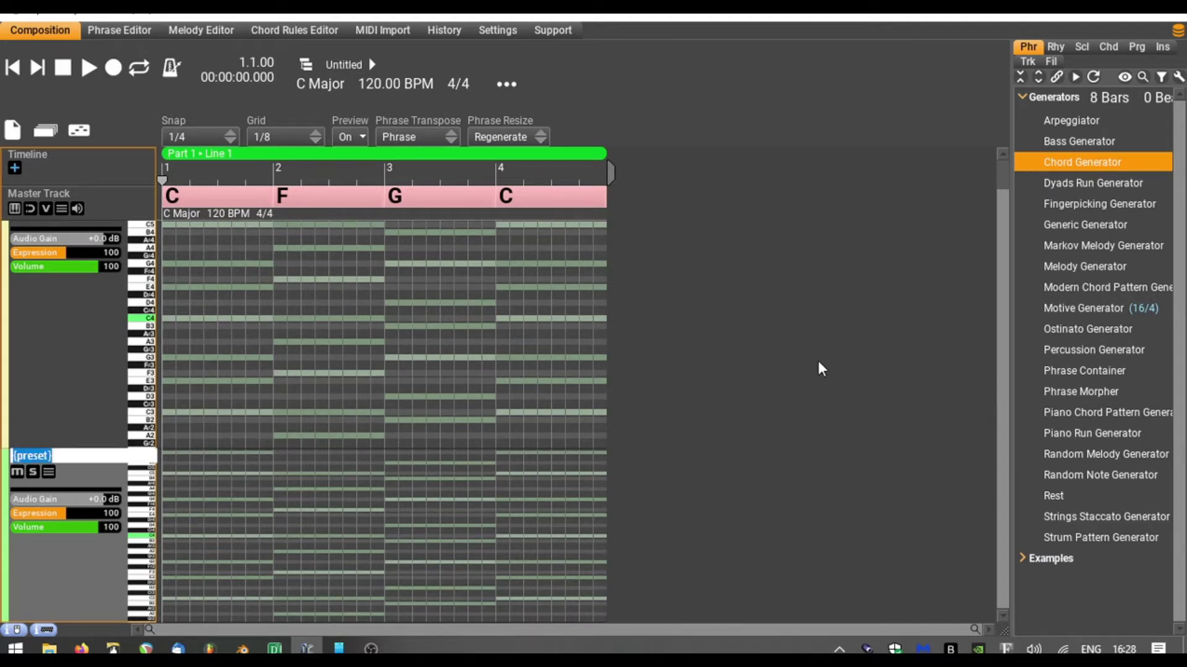
pyautogui.write('Guide')
pyautogui.press('Return')
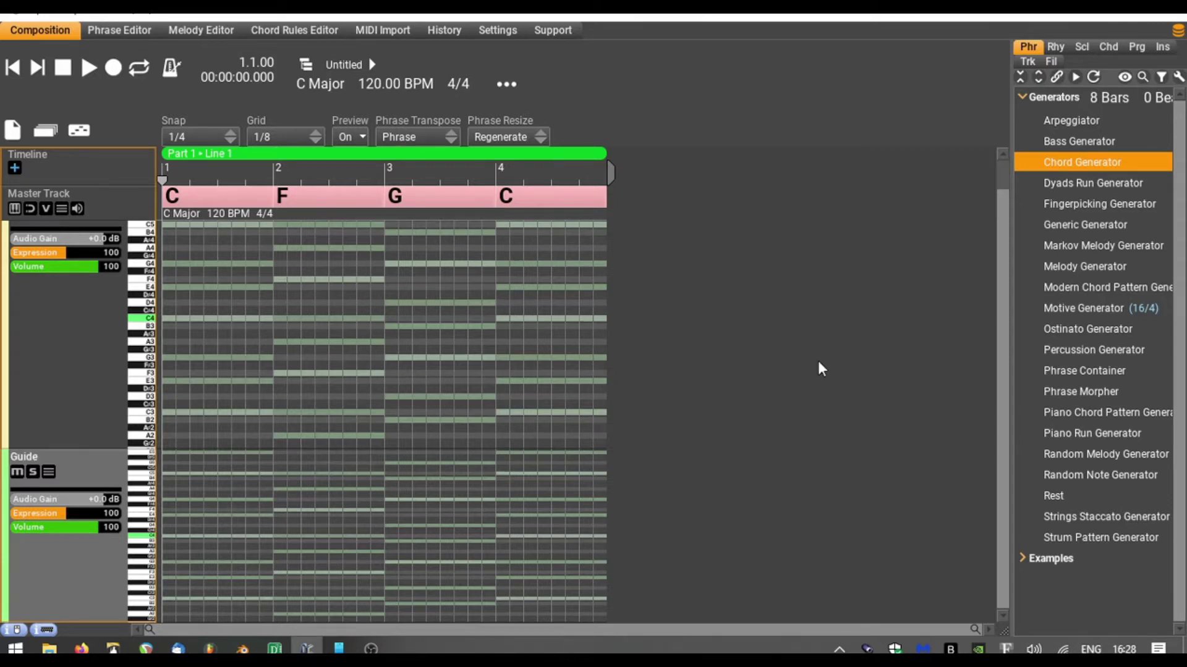
# Rename the original Piano track as "Melody".
pyautogui.scroll(1, 35, 321)
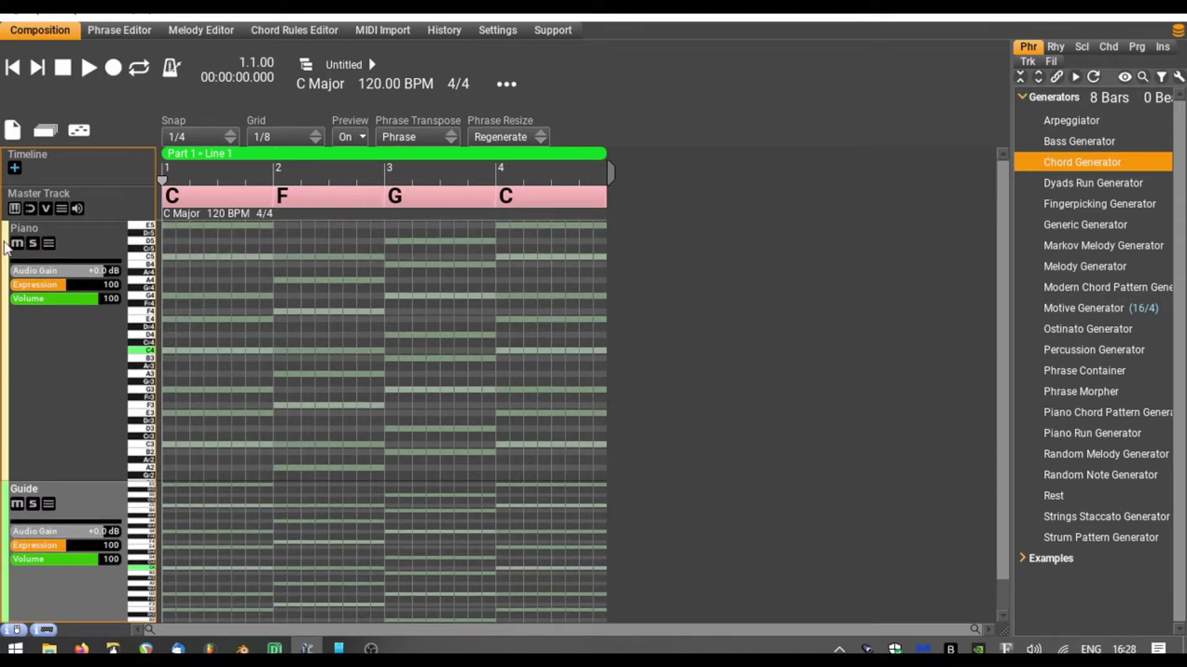
pyautogui.doubleClick(27, 228)
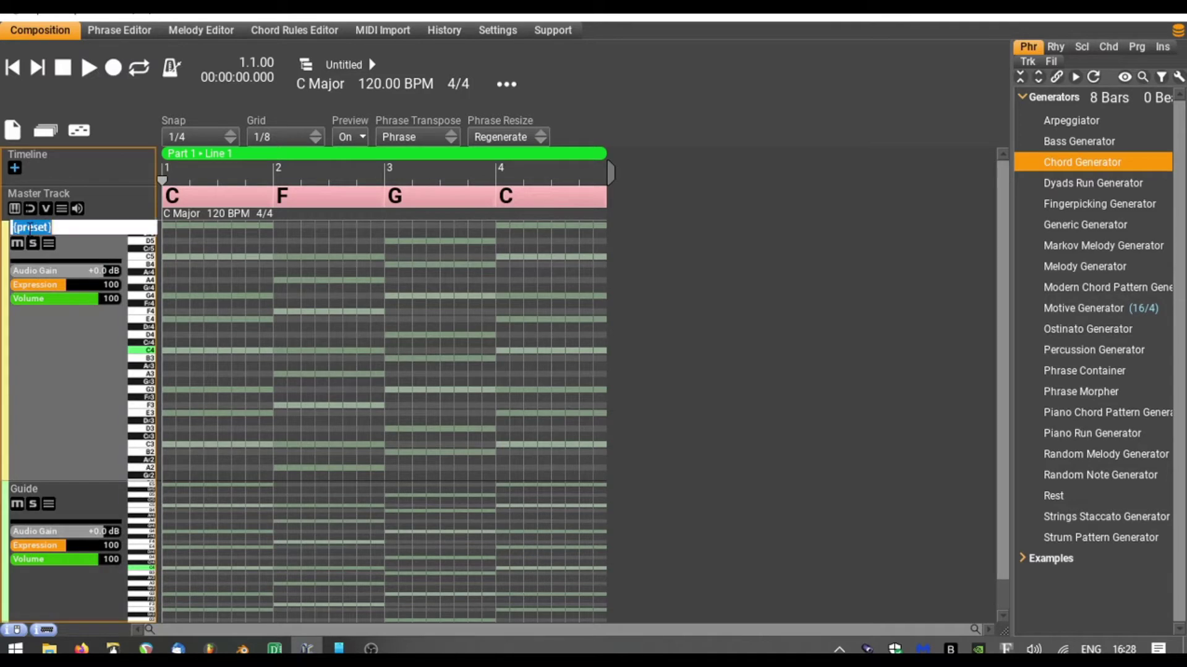
pyautogui.write('Melody')
pyautogui.press('Return')
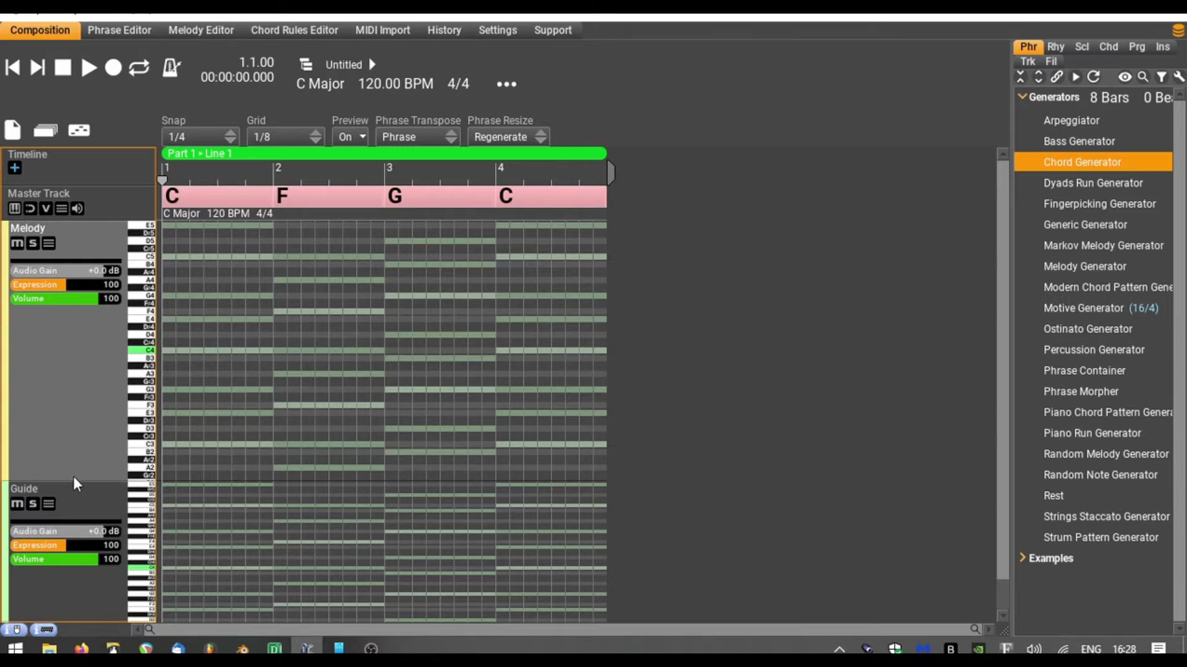
# Place a 4-bar Chord Generator phrase at bar 1 of the Guide track.
pyautogui.moveTo(73, 480); pyautogui.dragTo(96, 401)
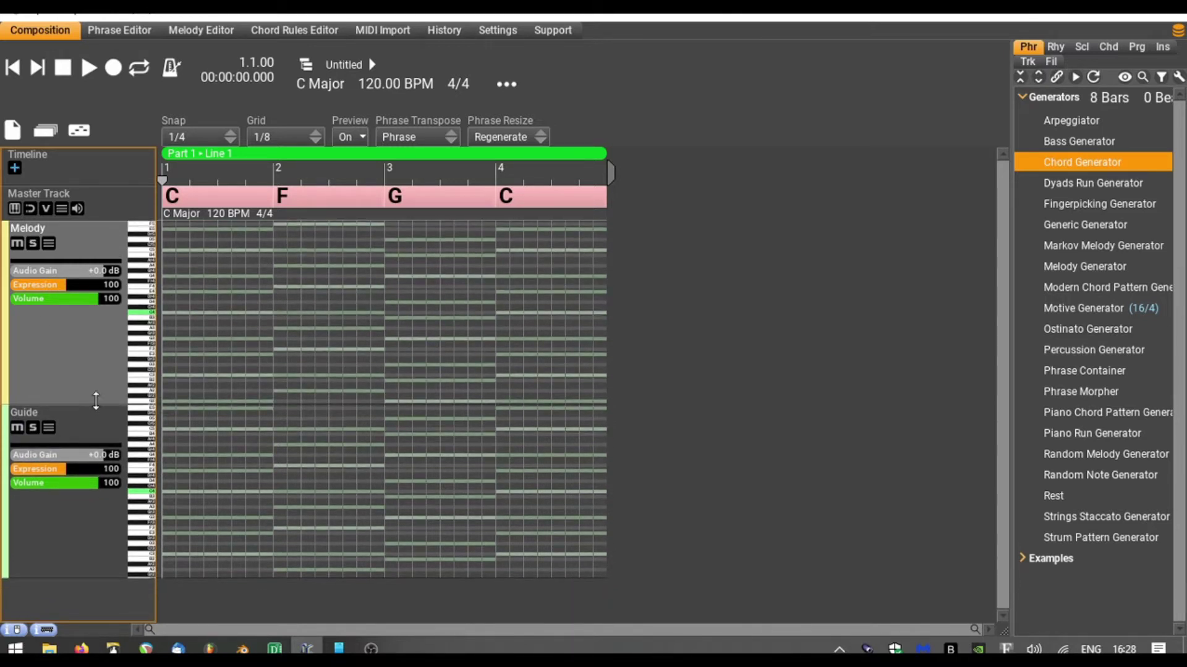
pyautogui.moveTo(1093, 99); pyautogui.dragTo(1093, 110)
pyautogui.moveTo(1085, 161); pyautogui.dragTo(176, 443)
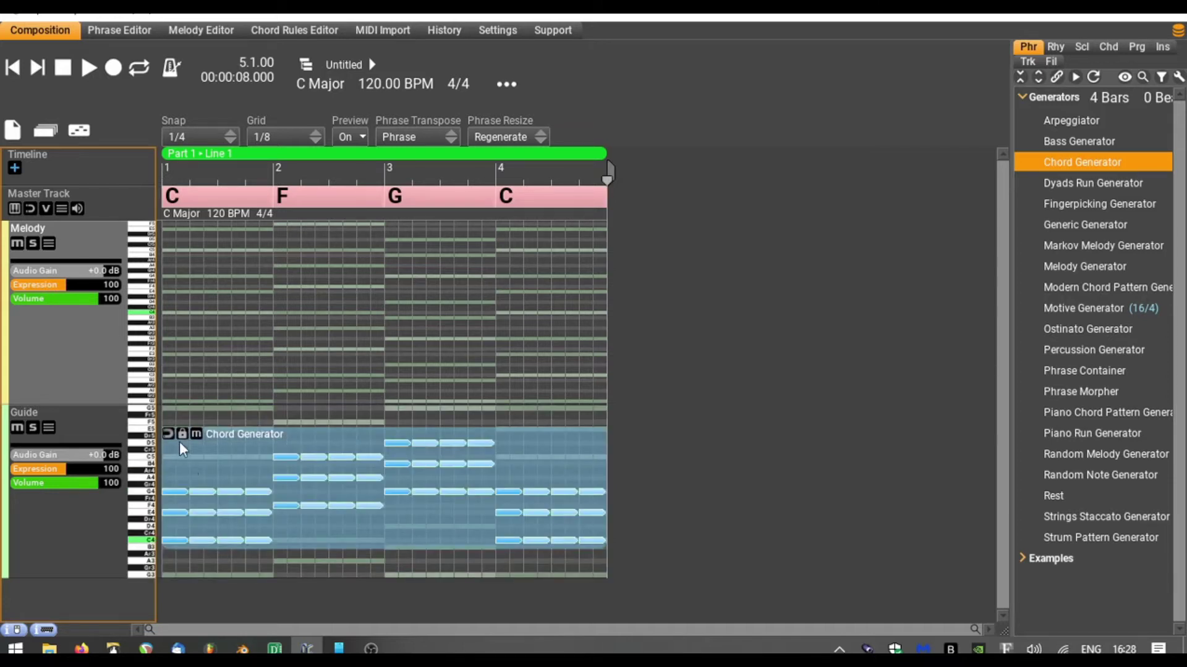
# Lock the Chord Generator phrase and mute the Guide track.
pyautogui.click(184, 436)
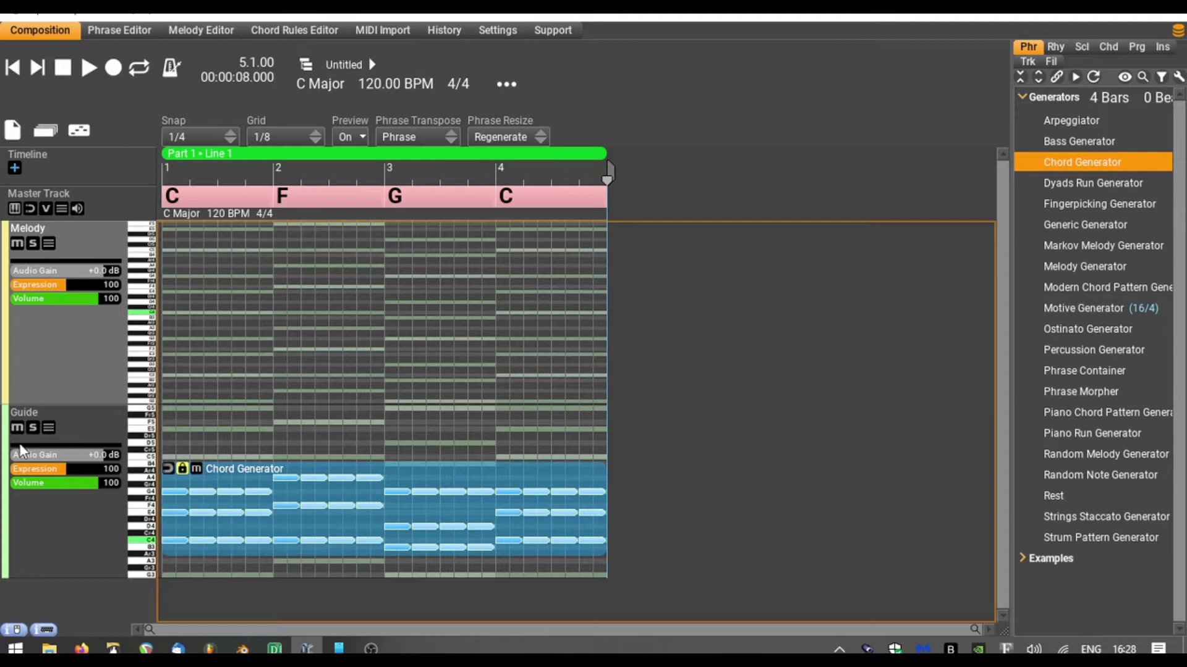
pyautogui.click(17, 427)
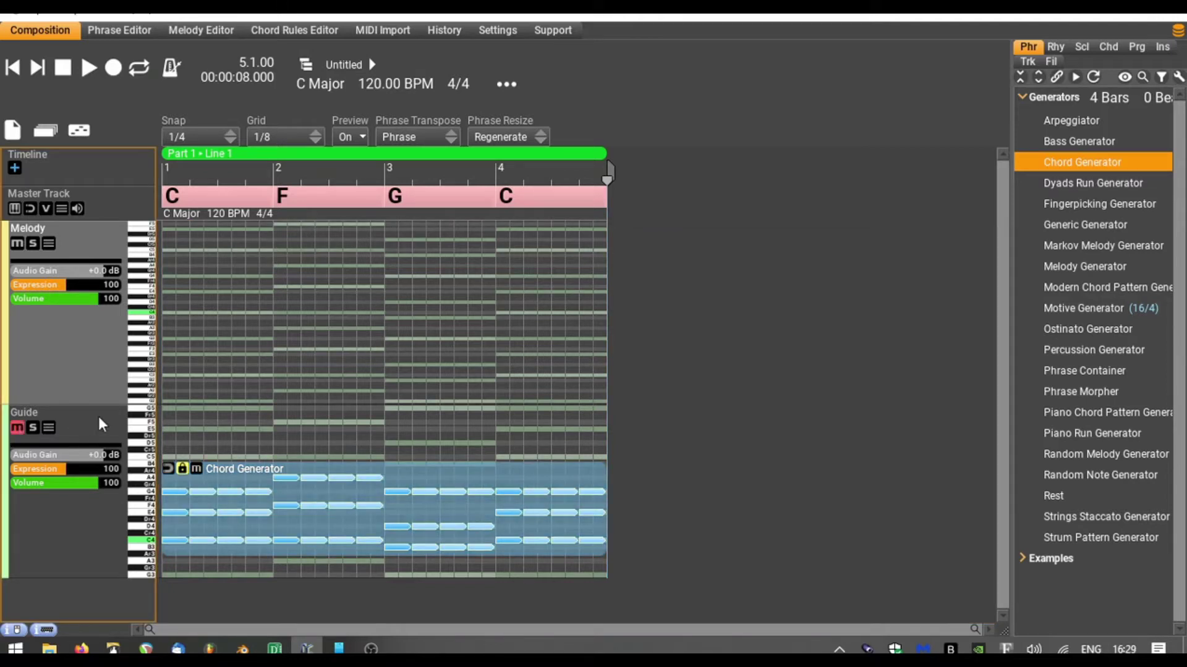
# Place a 2-bar Markov Melody Generator phrase at bar 1 of the Melody track and play it from the start.
pyautogui.moveTo(79, 405); pyautogui.dragTo(89, 544)
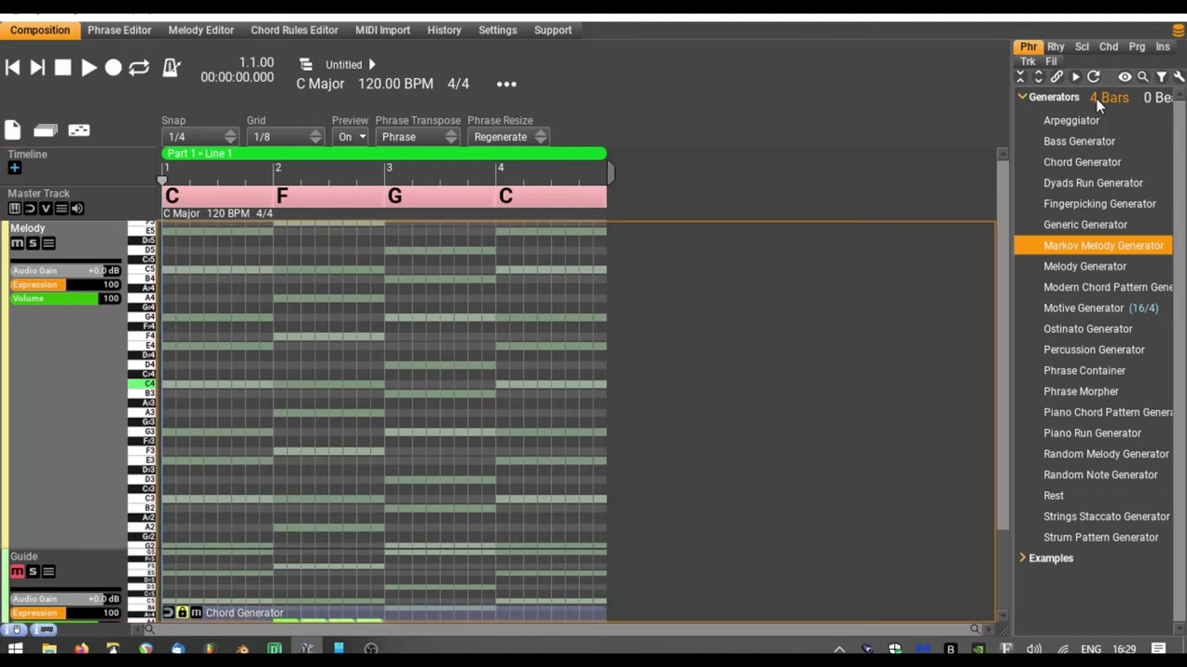
pyautogui.scroll(-2, 1096, 98)
pyautogui.moveTo(1115, 247); pyautogui.dragTo(171, 272)
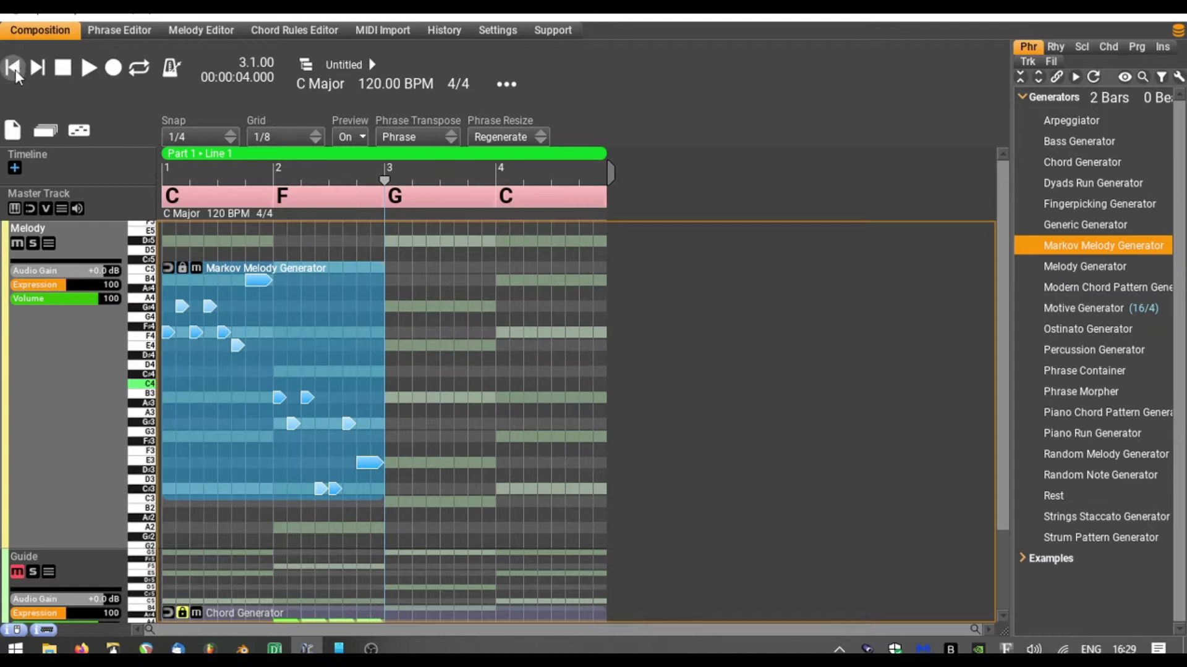
pyautogui.click(15, 72)
pyautogui.click(93, 71)
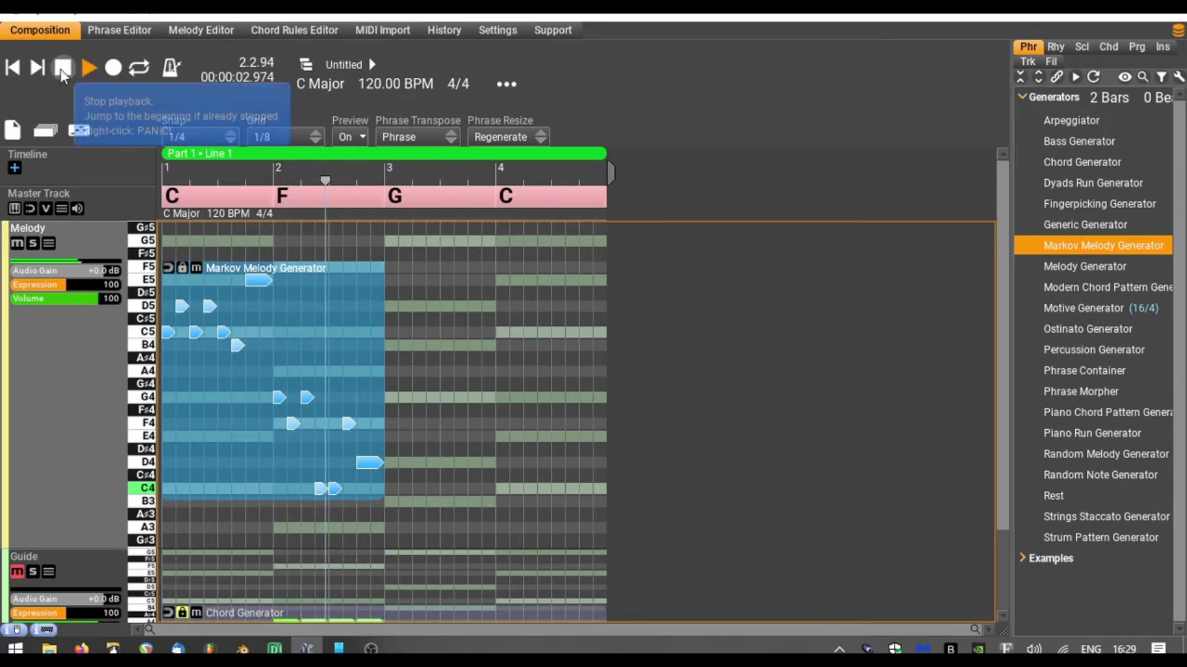
# Set the Markov Melody Generator phrase's rhythm to 4 subdivisions and preview it with all unmuted tracks.
pyautogui.rightClick(300, 353)
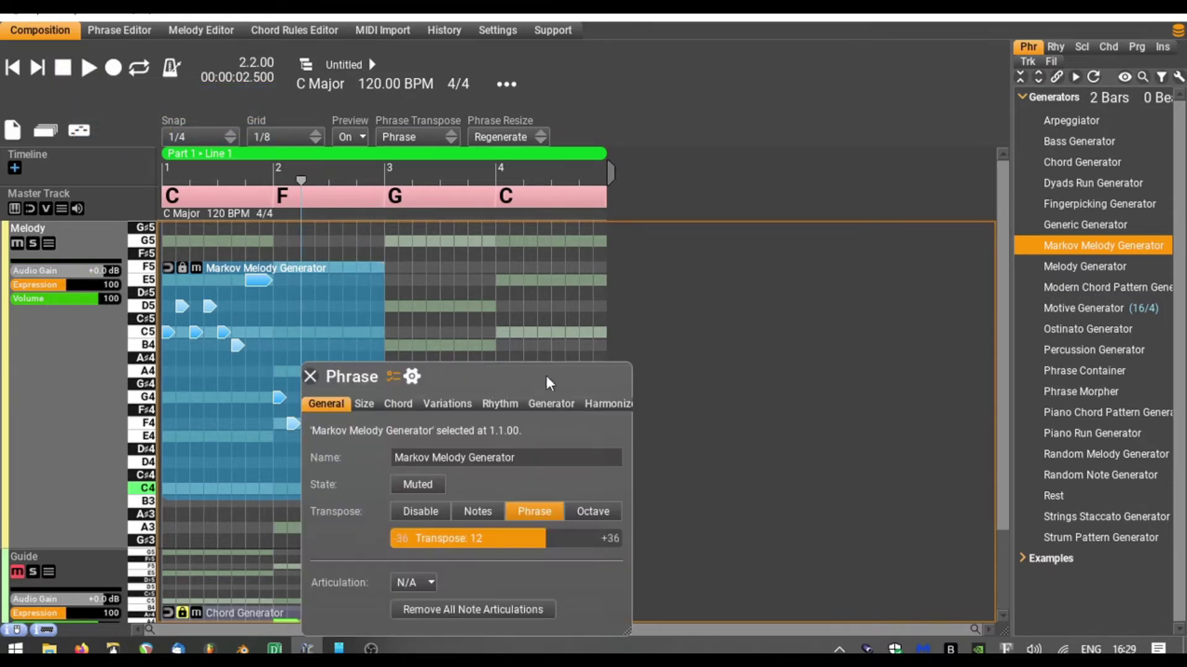
pyautogui.moveTo(547, 378); pyautogui.dragTo(623, 231)
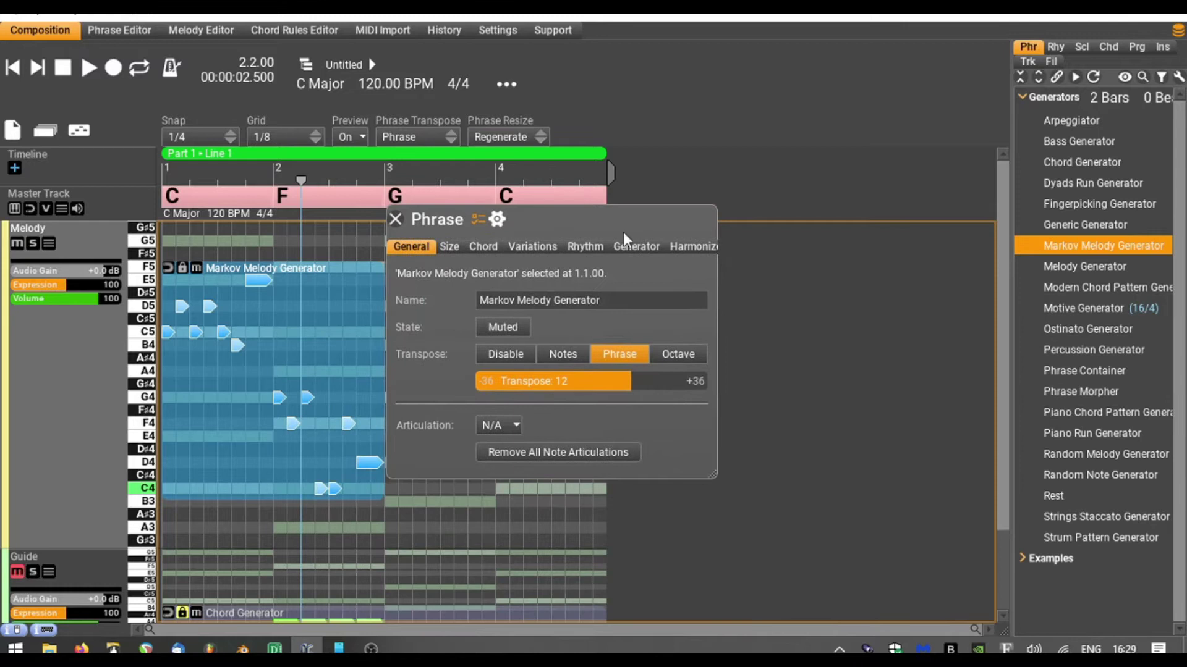
pyautogui.click(589, 246)
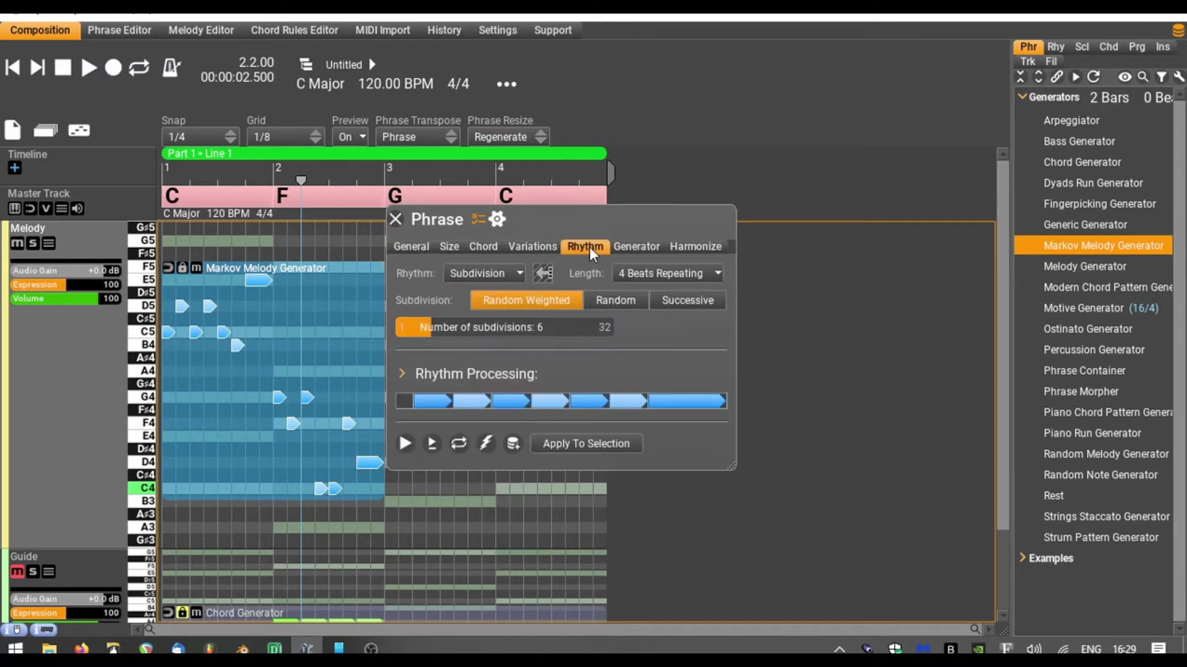
pyautogui.moveTo(429, 327); pyautogui.dragTo(417, 329)
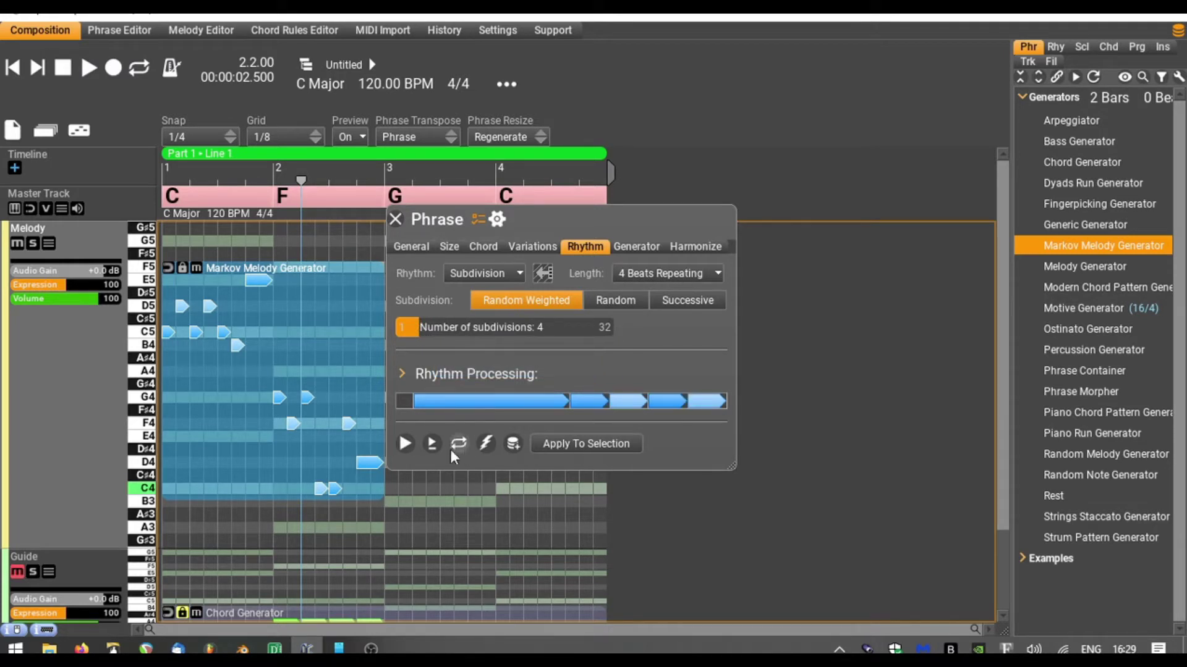
pyautogui.click(432, 445)
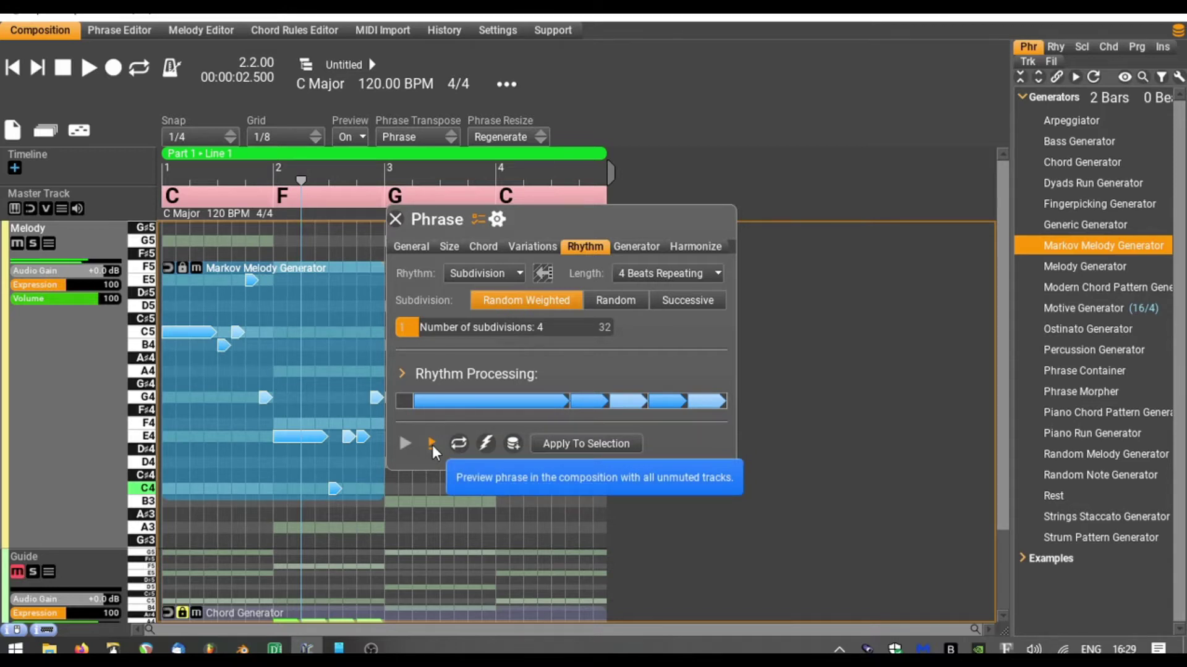
pyautogui.click(432, 445)
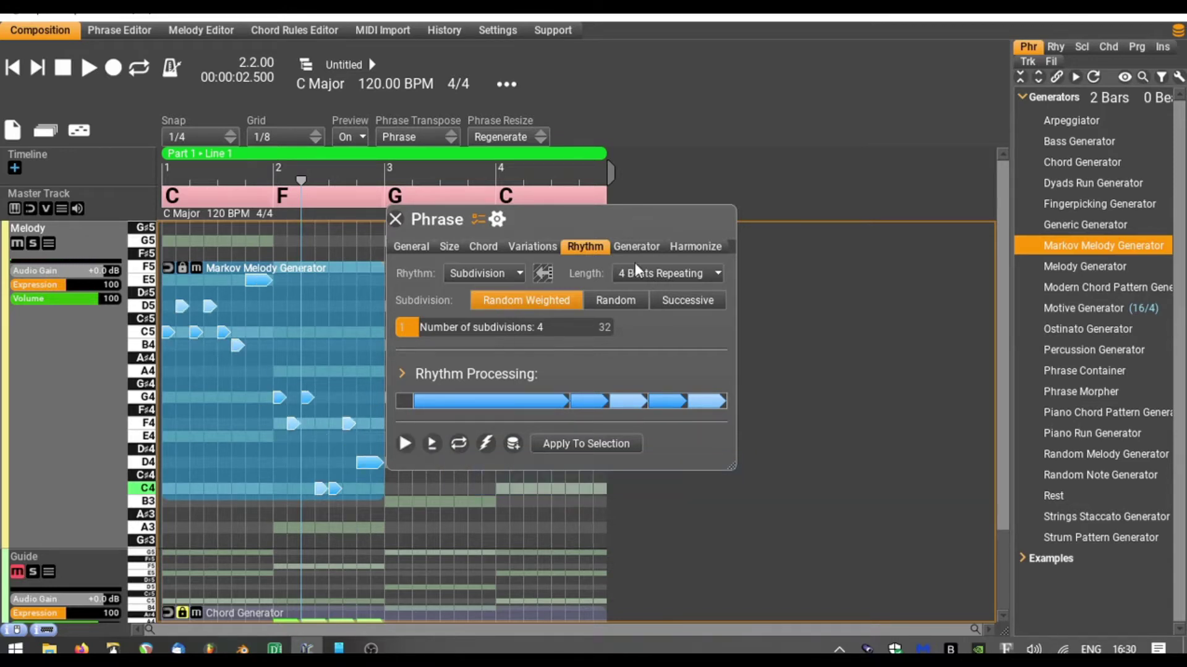
# Randomize the Markov generator's note-direction probabilities and next-note options, and regenerate the melody variation.
pyautogui.click(642, 246)
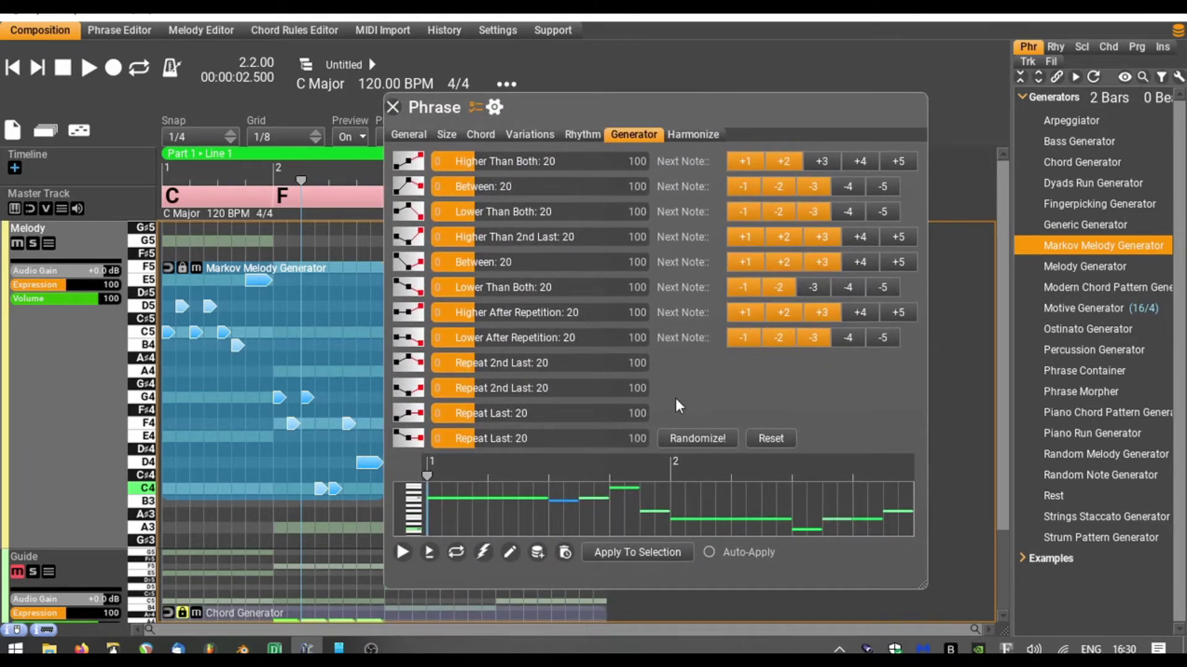
pyautogui.click(709, 438)
pyautogui.click(702, 439)
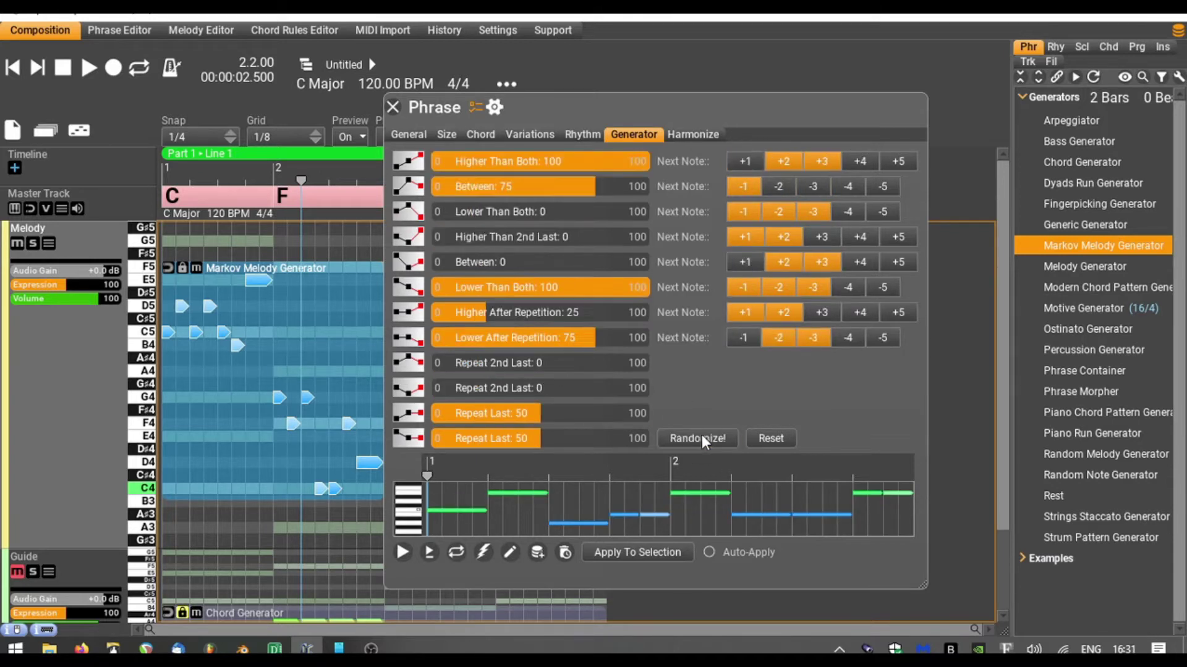
pyautogui.click(488, 552)
pyautogui.click(488, 553)
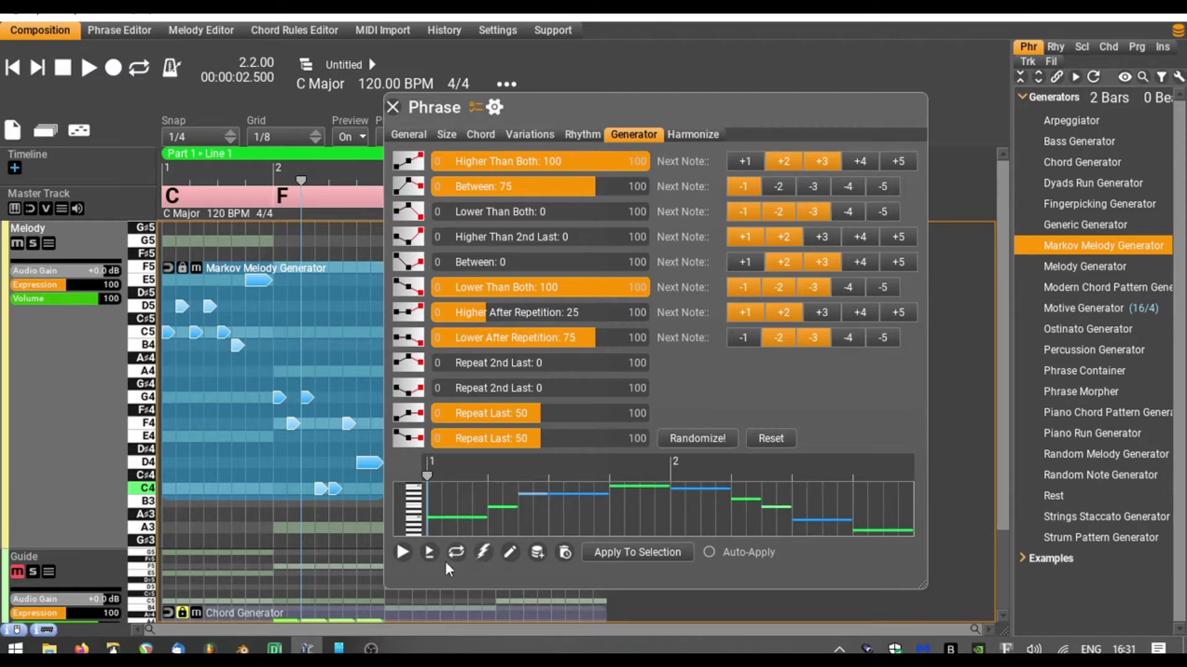
# Preview the generated melody, apply it to the selected phrase, and play the composition from the start.
pyautogui.click(429, 552)
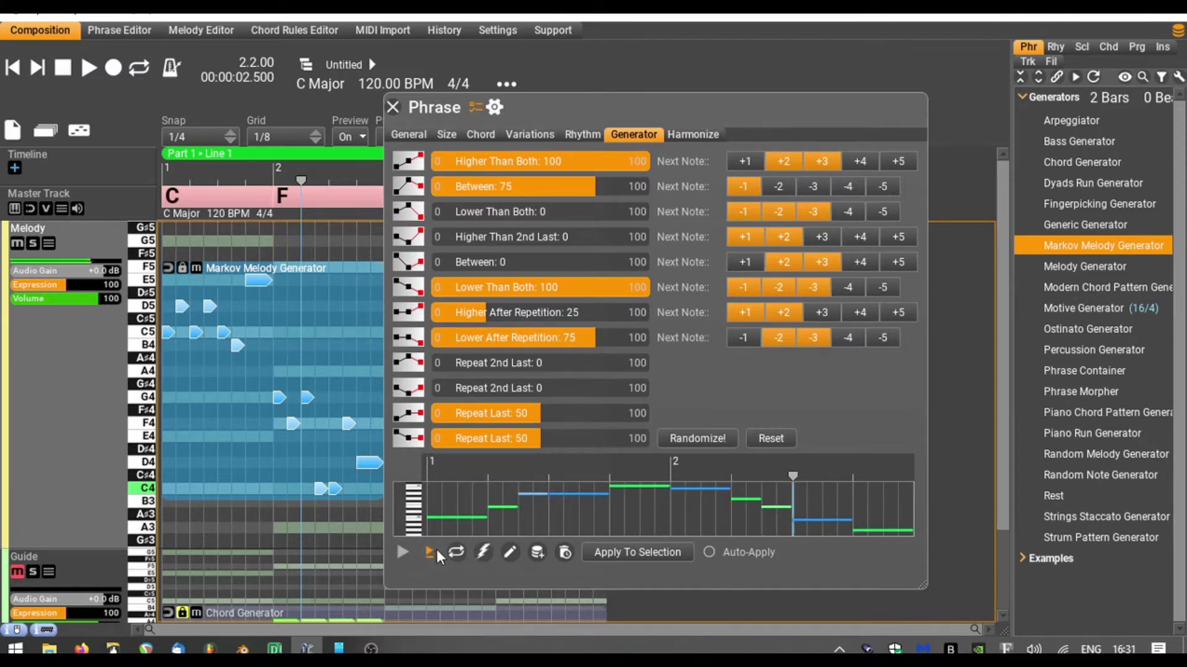
pyautogui.click(625, 551)
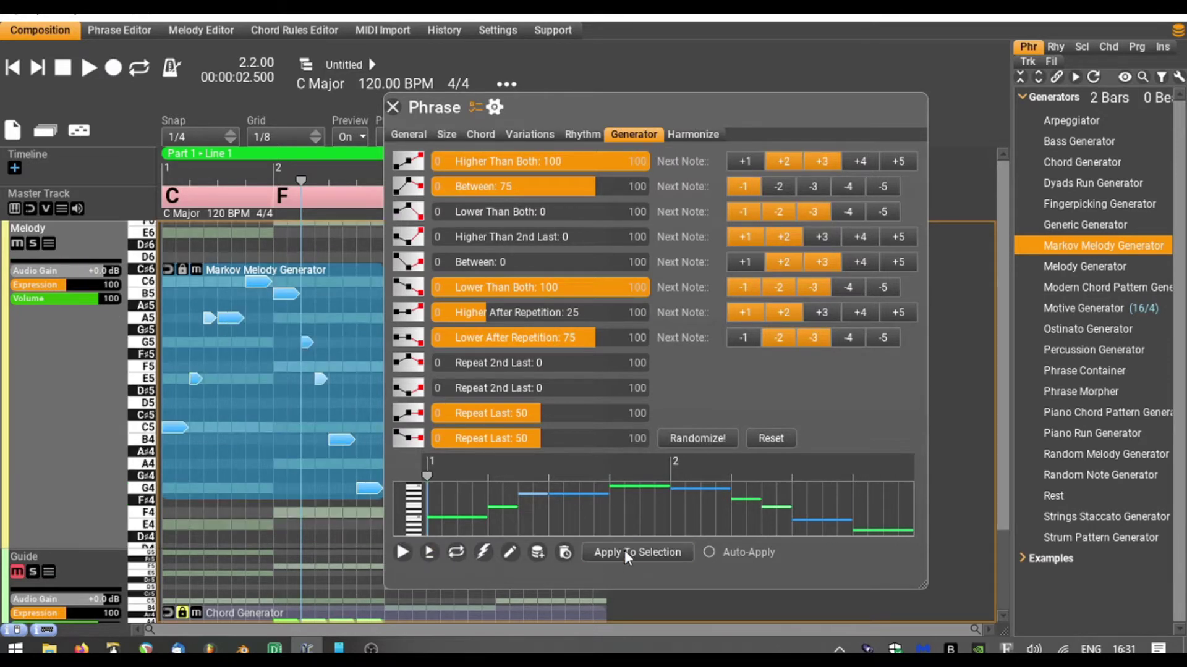
pyautogui.click(394, 107)
pyautogui.click(14, 69)
pyautogui.click(86, 70)
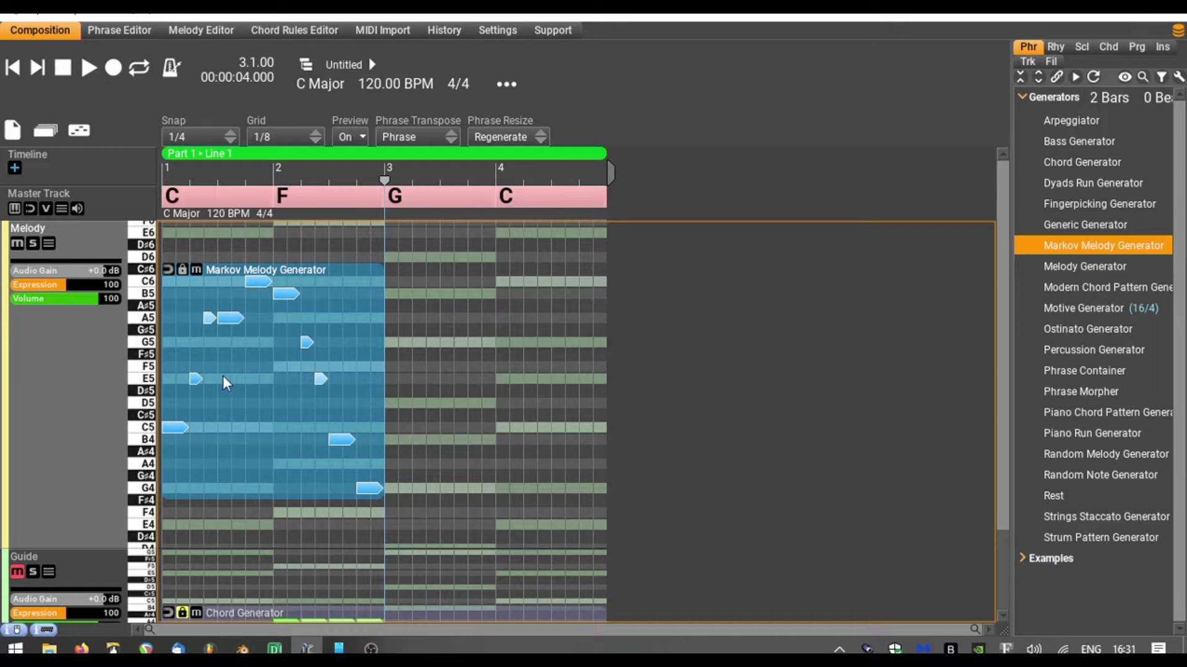
# Unmute the Guide track and play the melody together with the chords from the start.
pyautogui.click(85, 554)
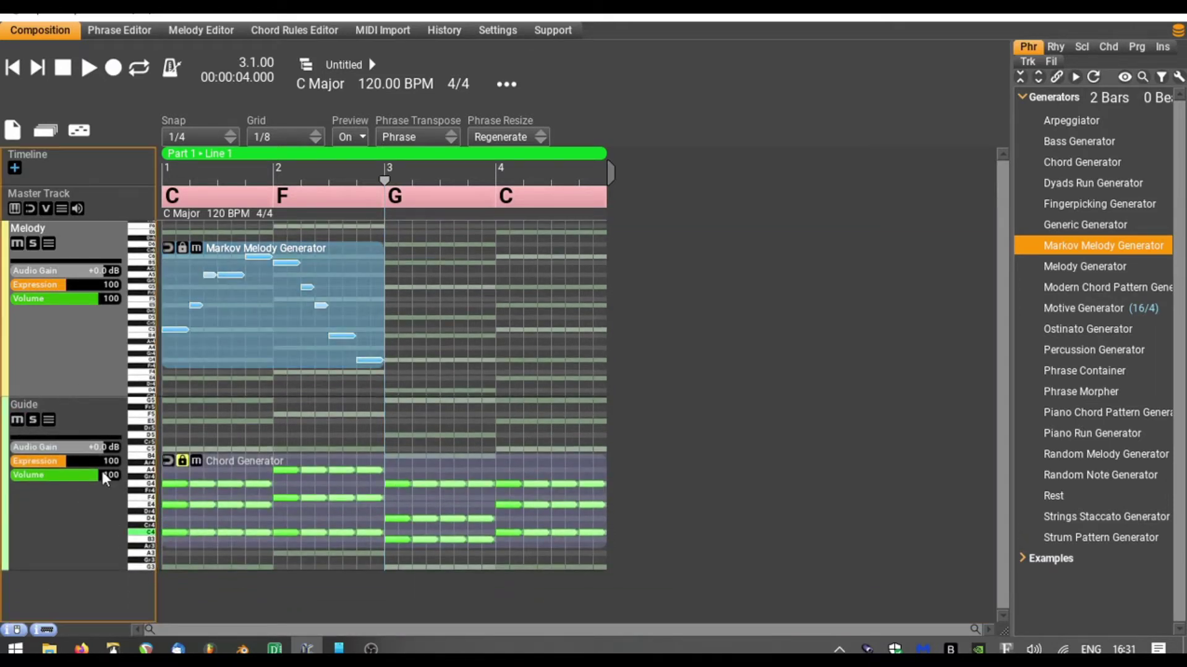
pyautogui.click(14, 69)
pyautogui.click(85, 71)
# Auto-harmonize the Markov melody phrase based on rules with chord changes On Beats, and play the result from the start.
pyautogui.doubleClick(272, 298)
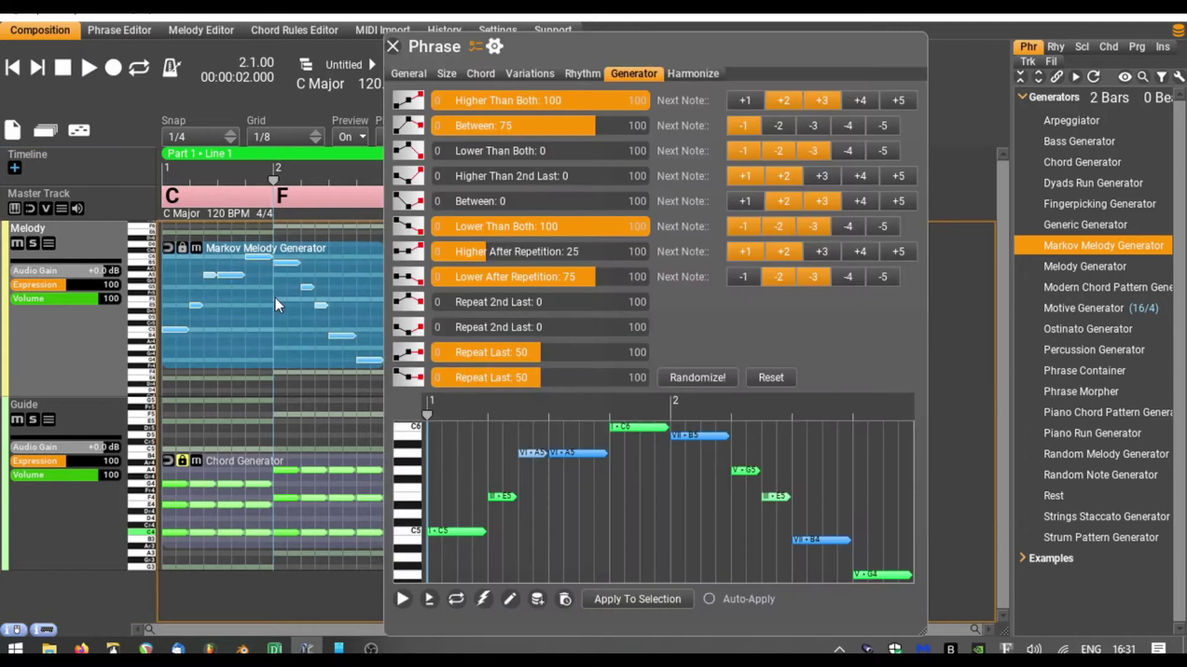
pyautogui.click(695, 73)
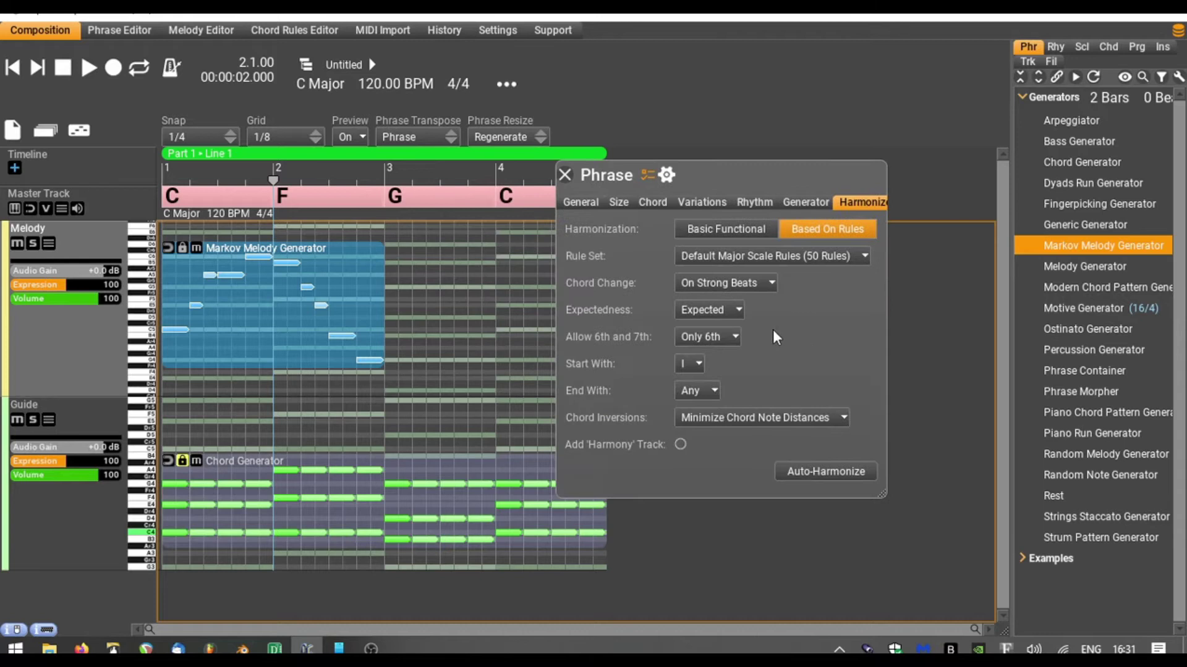
pyautogui.click(761, 285)
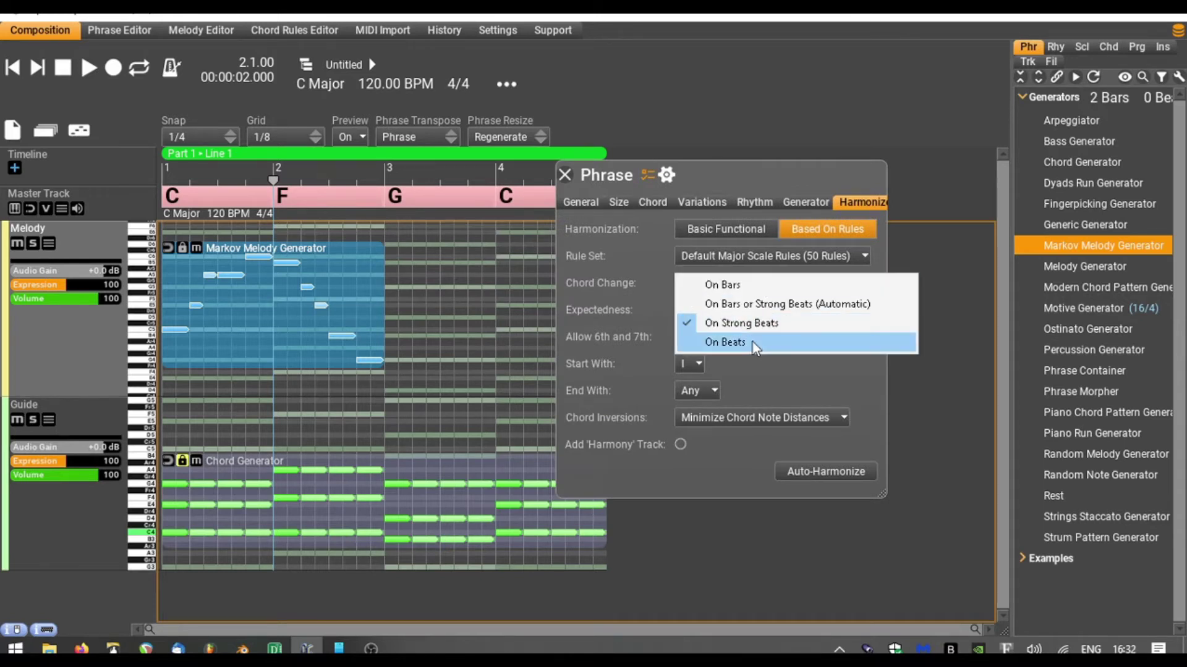
pyautogui.click(773, 339)
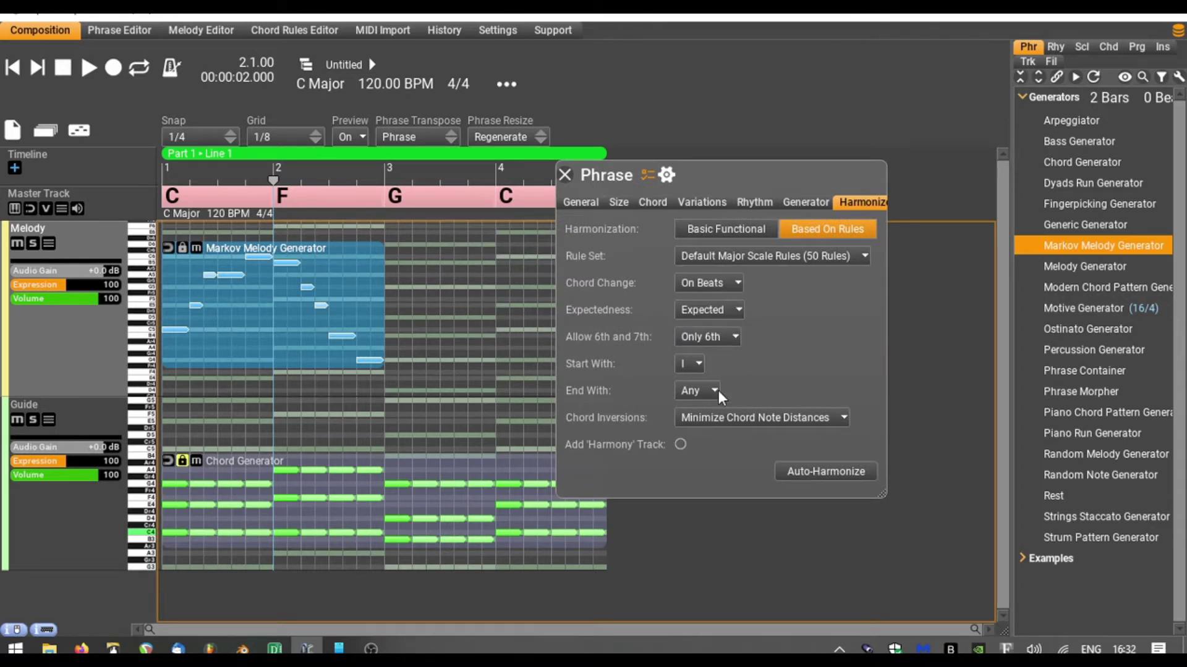
pyautogui.click(810, 472)
pyautogui.click(13, 68)
pyautogui.click(86, 68)
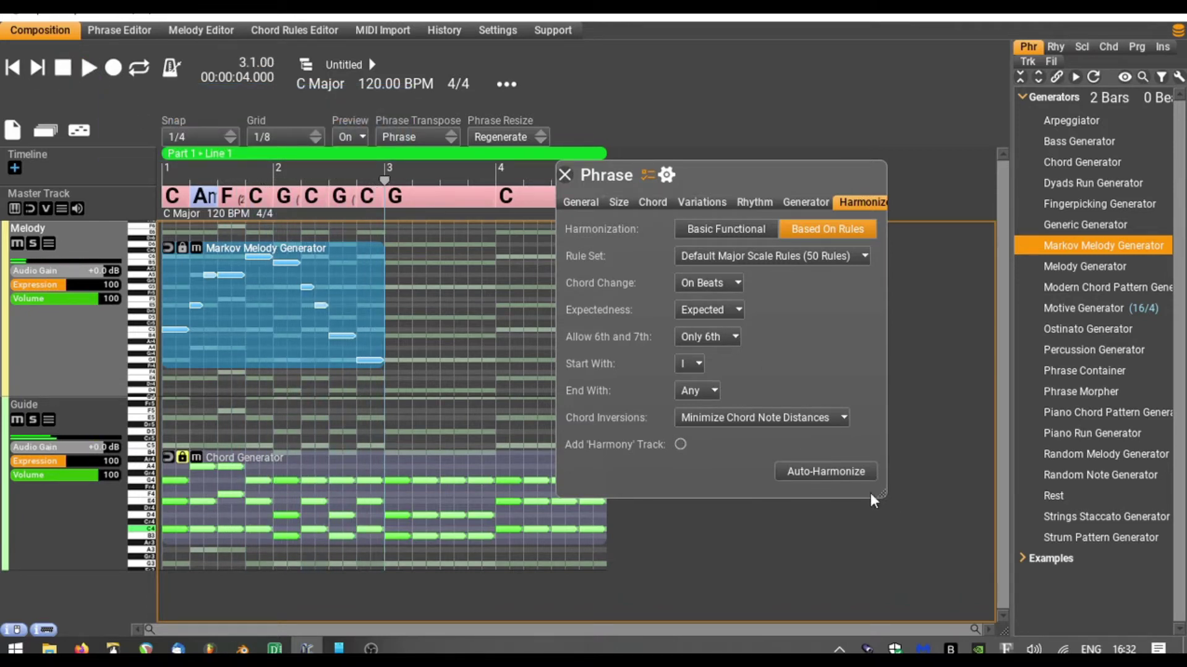
# Auto-harmonize the Markov melody phrase once more with the same rule settings for a different chord progression.
pyautogui.click(850, 473)
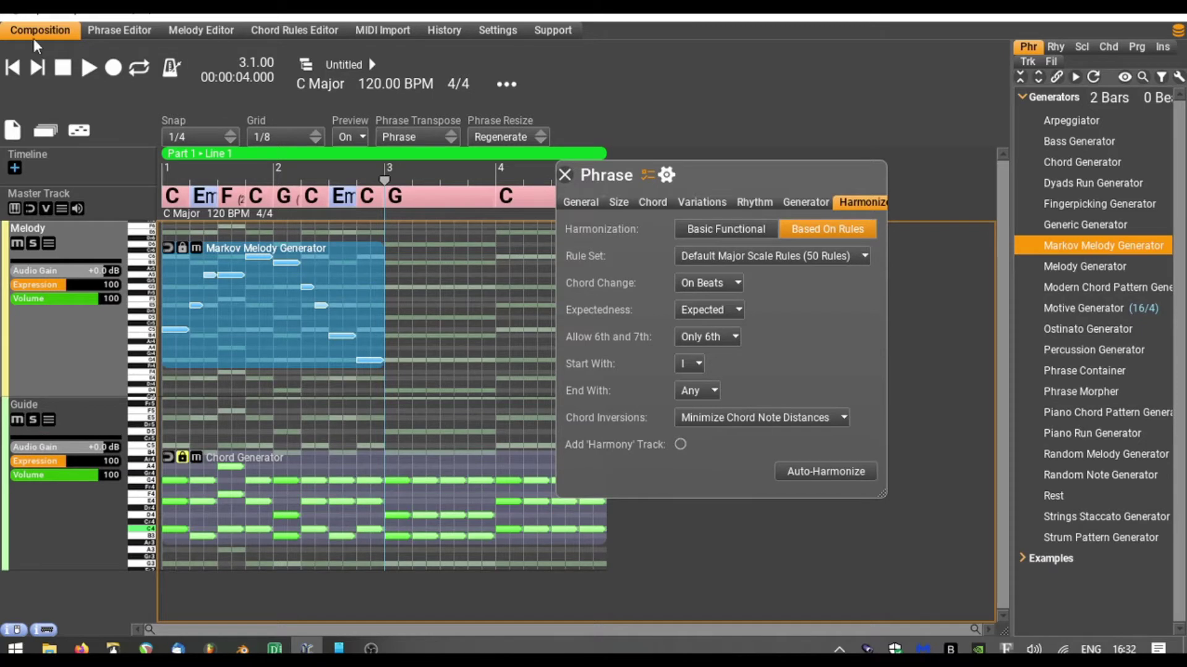
# Play the newly harmonized composition from the start, stop playback, and close the phrase settings.
pyautogui.click(12, 68)
pyautogui.click(88, 68)
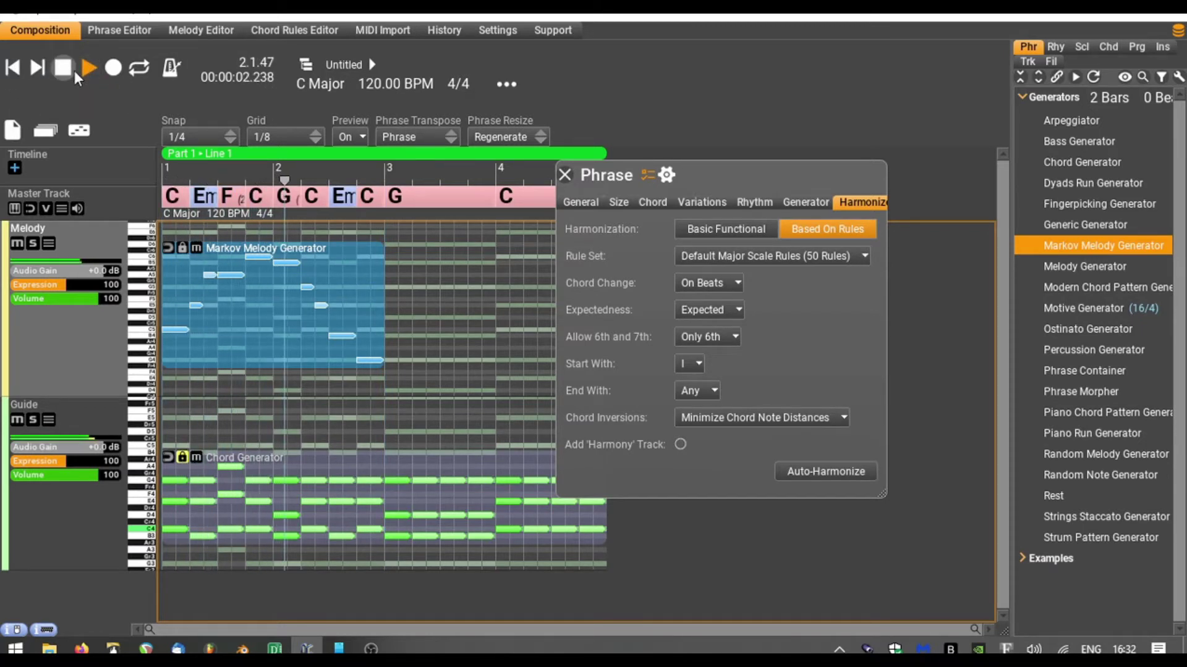
pyautogui.click(61, 67)
pyautogui.click(566, 175)
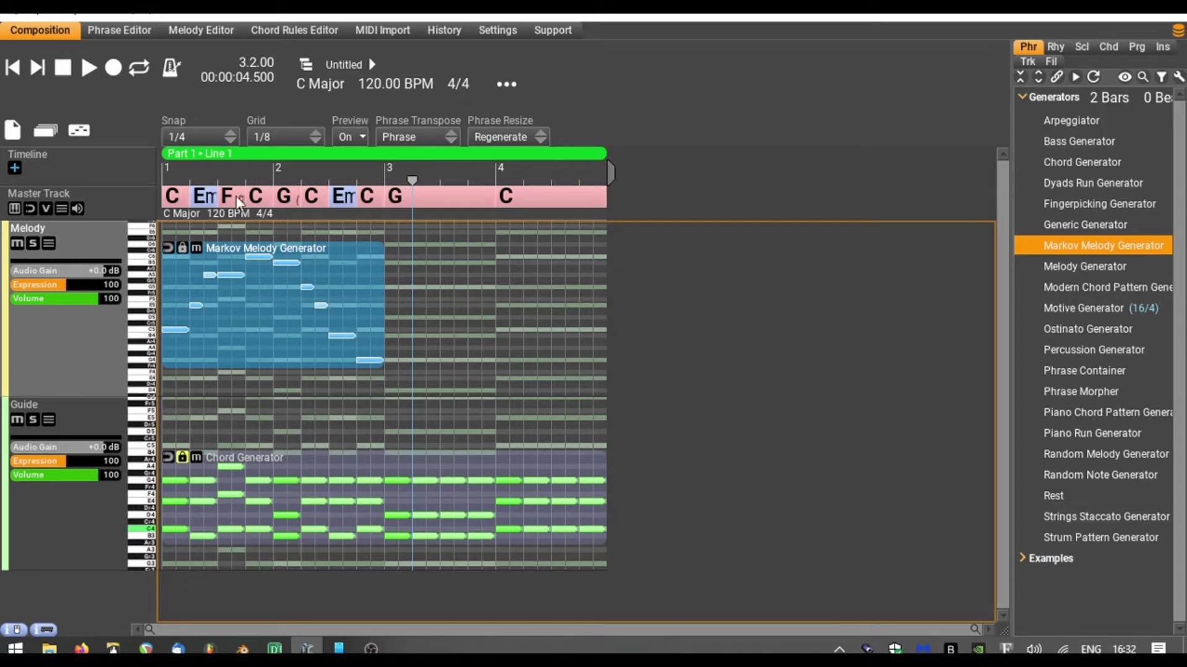
# Set the composition tempo to 90 BPM and play the result from the start and again from beat 4 of bar 1.
pyautogui.click(229, 214)
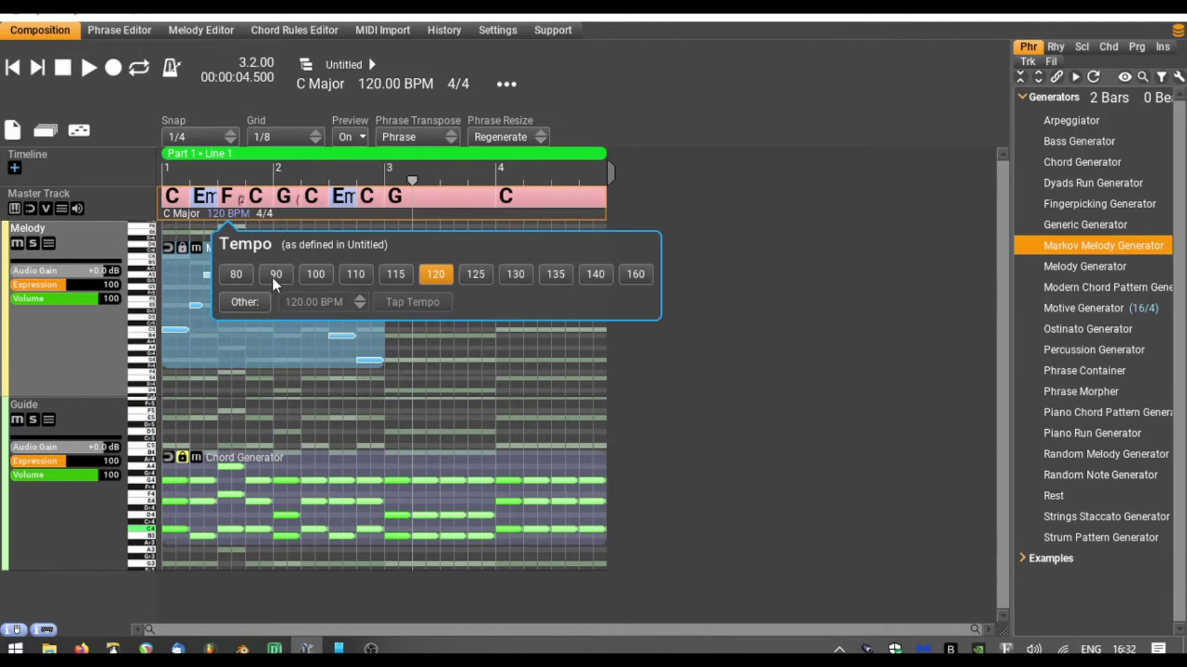
pyautogui.click(272, 275)
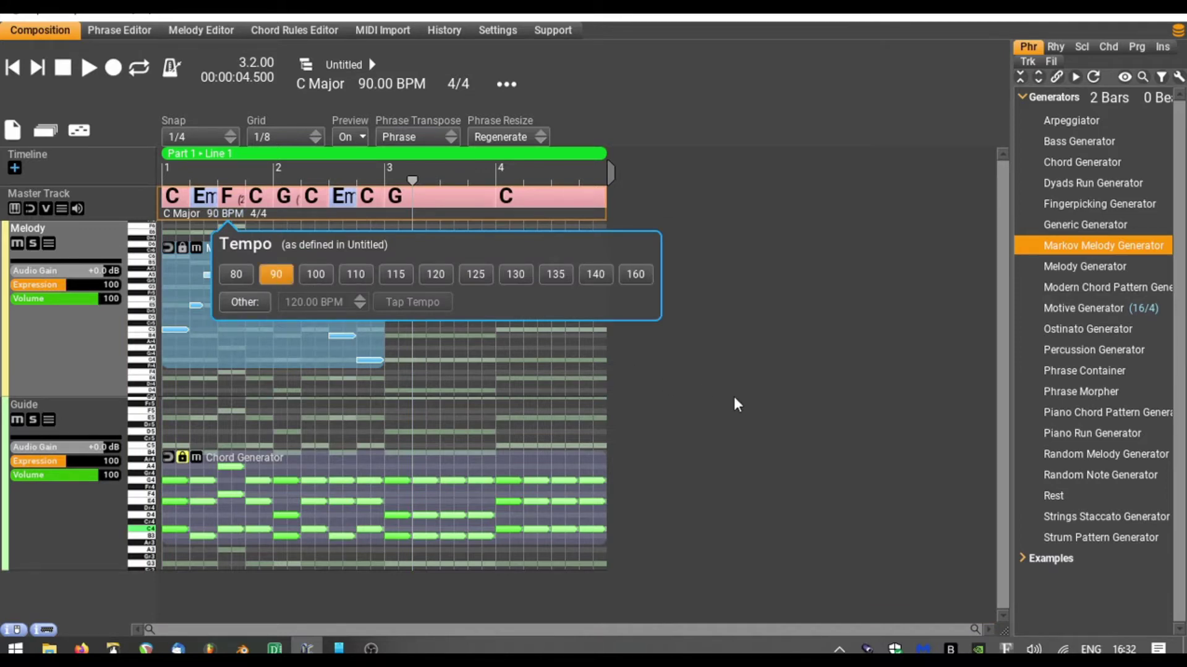
pyautogui.click(12, 68)
pyautogui.click(87, 66)
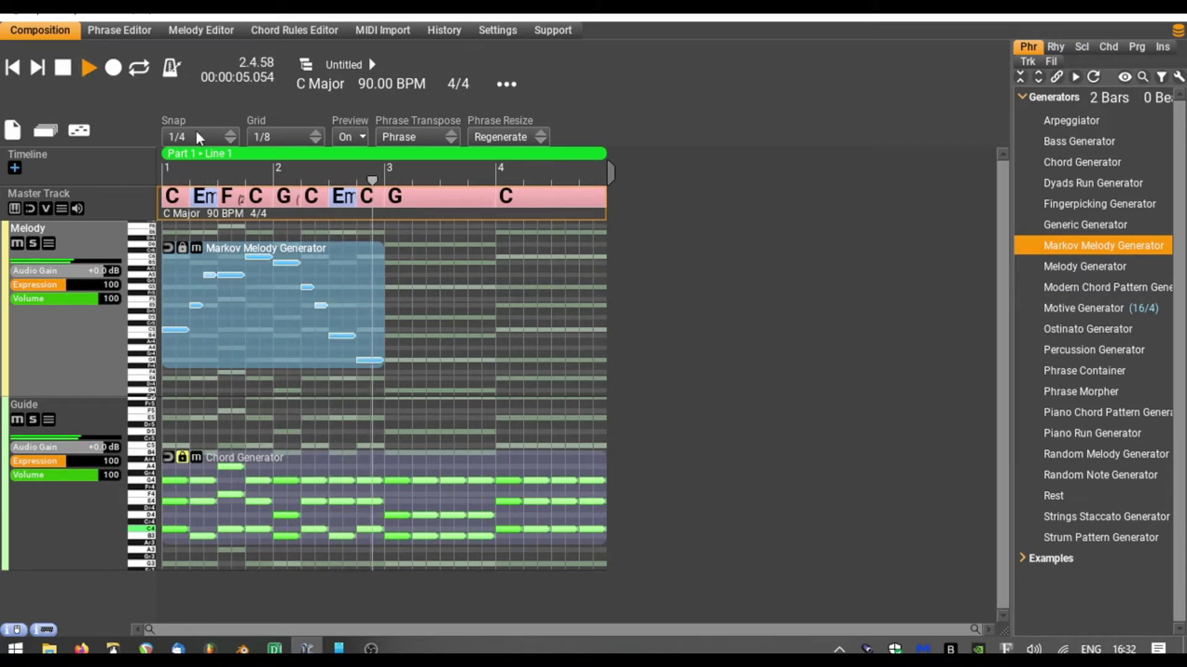
pyautogui.click(64, 67)
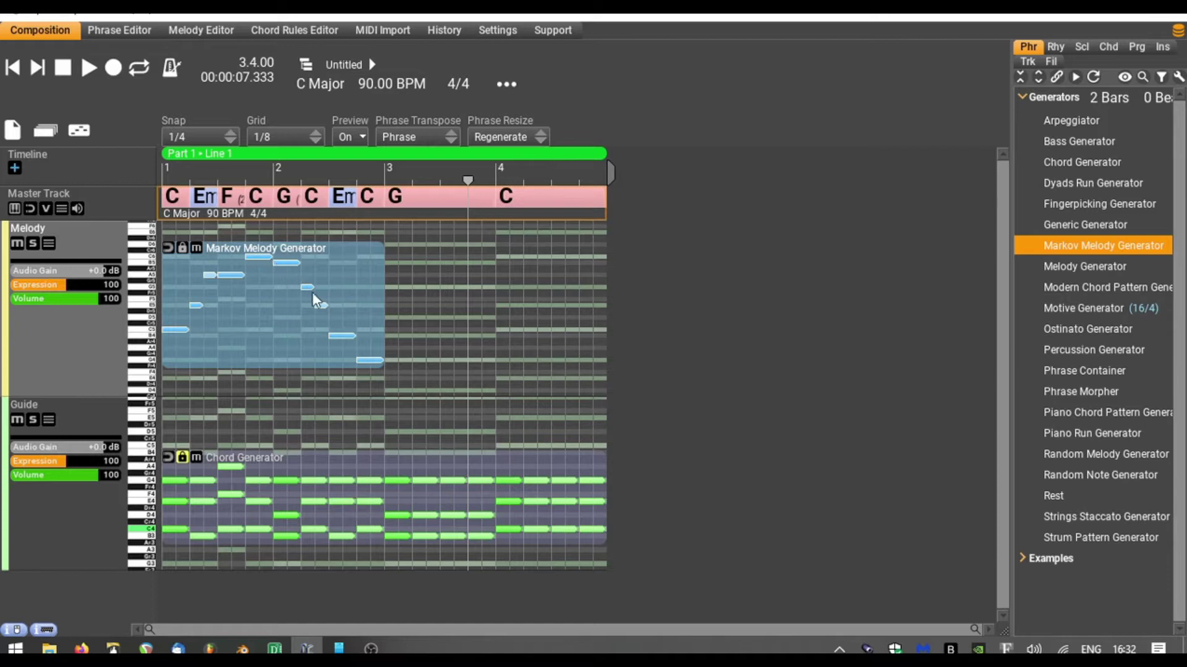
pyautogui.click(246, 182)
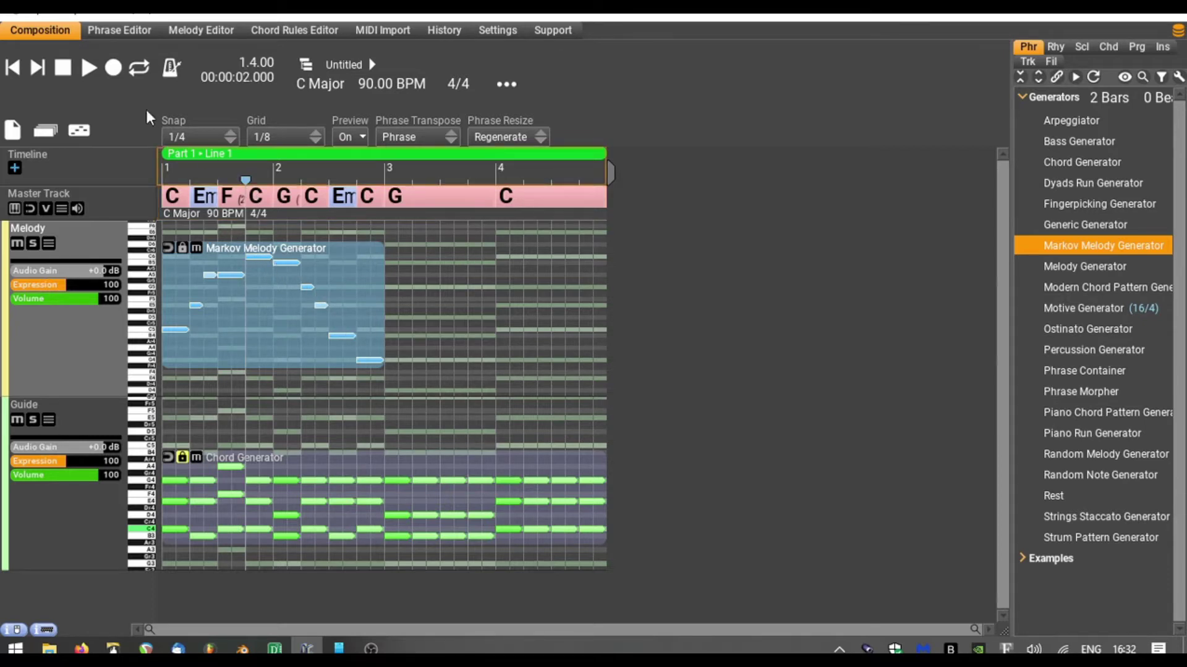
pyautogui.click(93, 69)
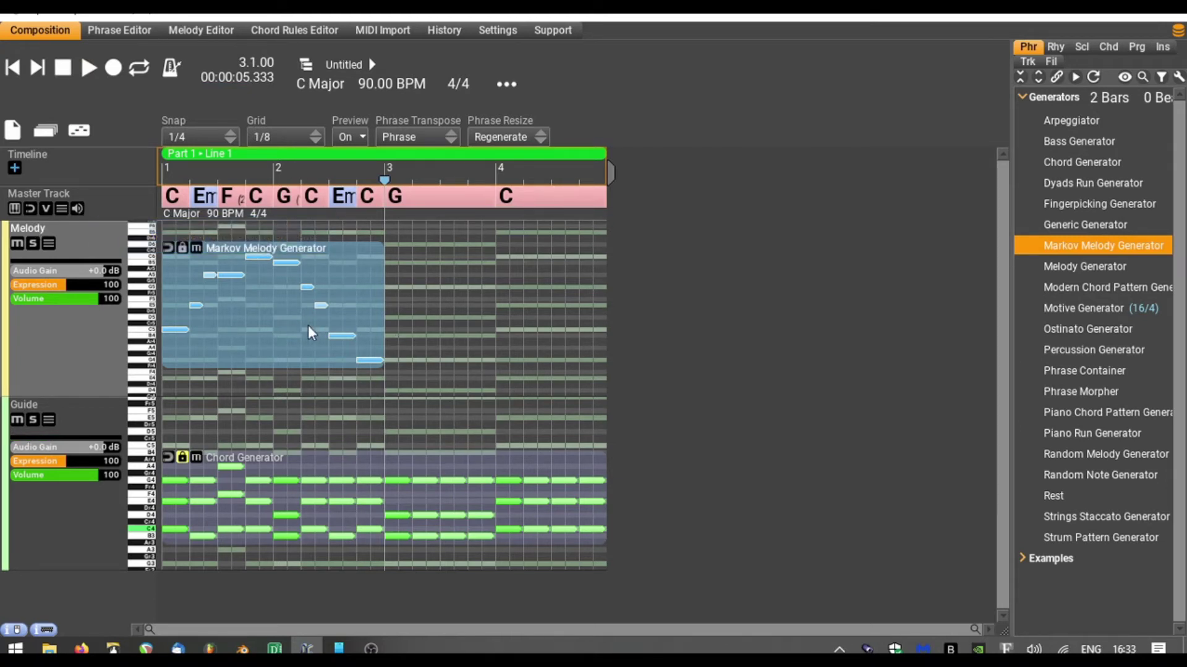
# Render the Markov melody phrase with variations and voicing, and place a copy of it at bar 3 of the Melody track.
pyautogui.doubleClick(230, 325)
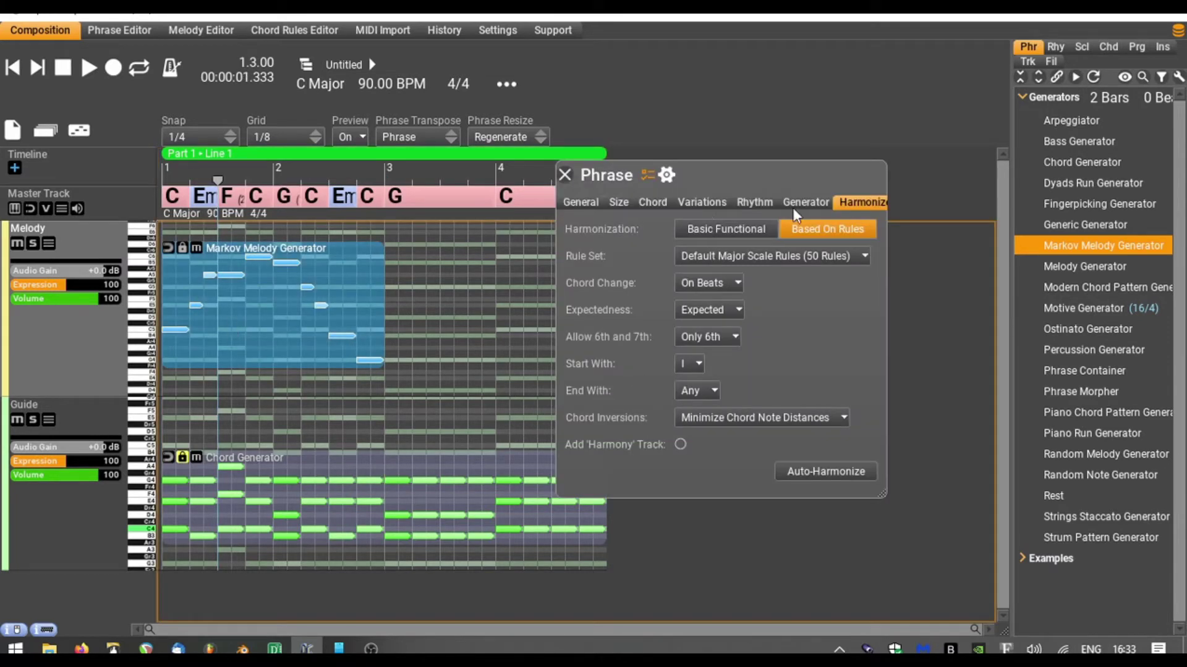
pyautogui.click(667, 175)
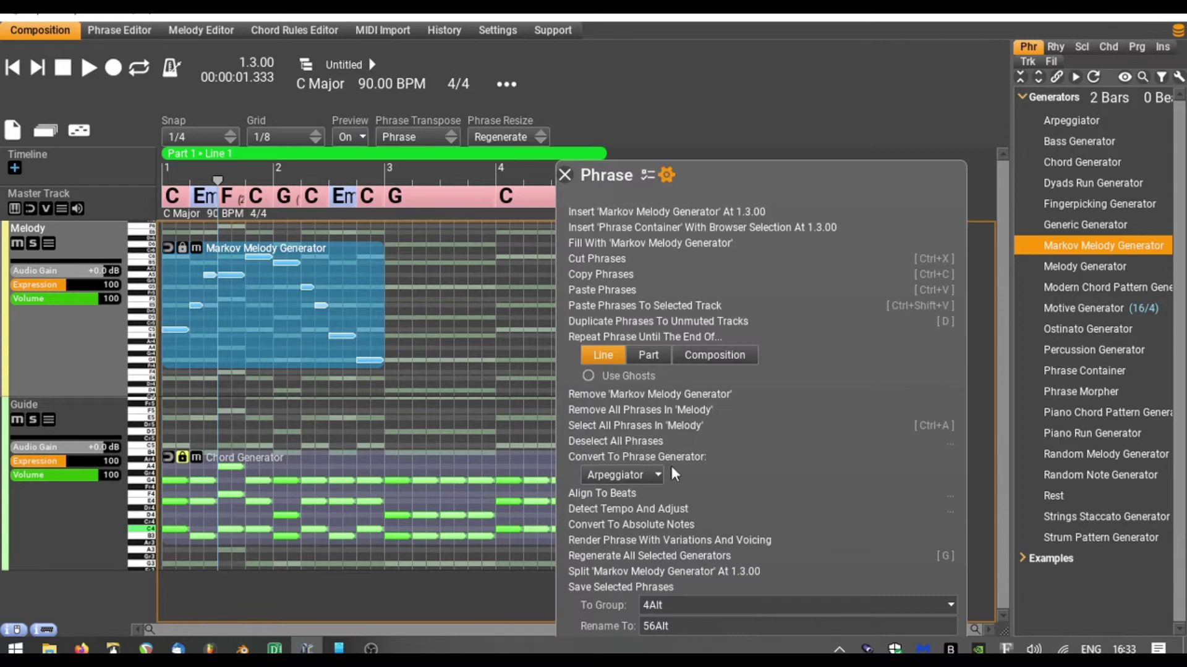
pyautogui.click(772, 524)
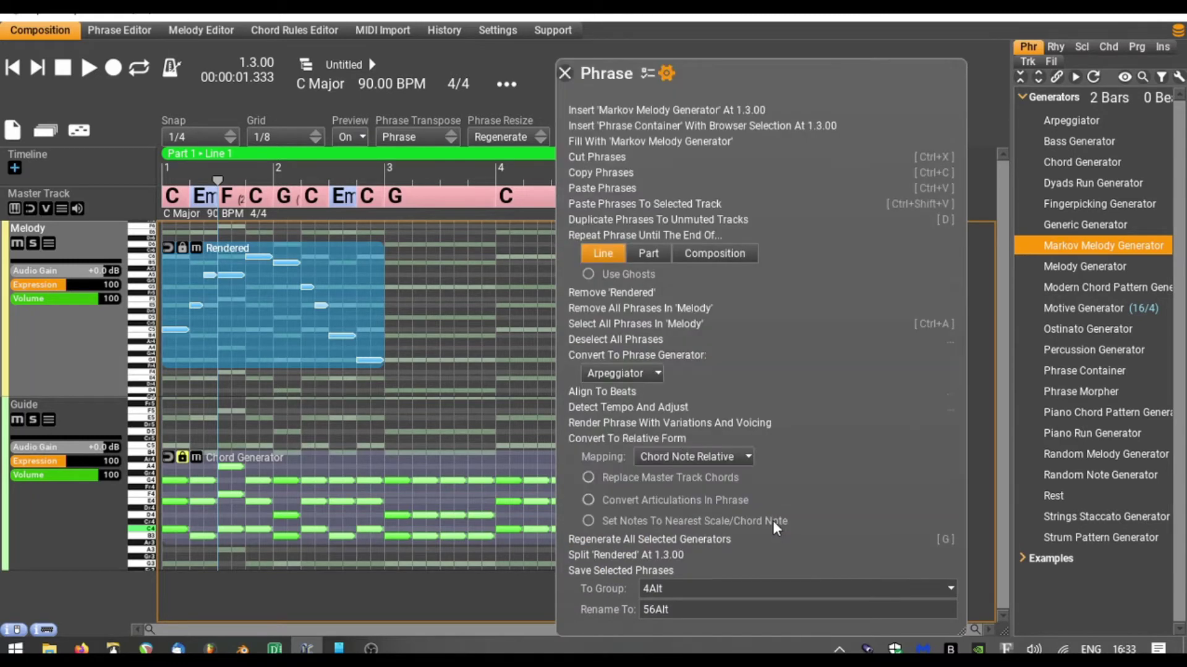
pyautogui.click(565, 73)
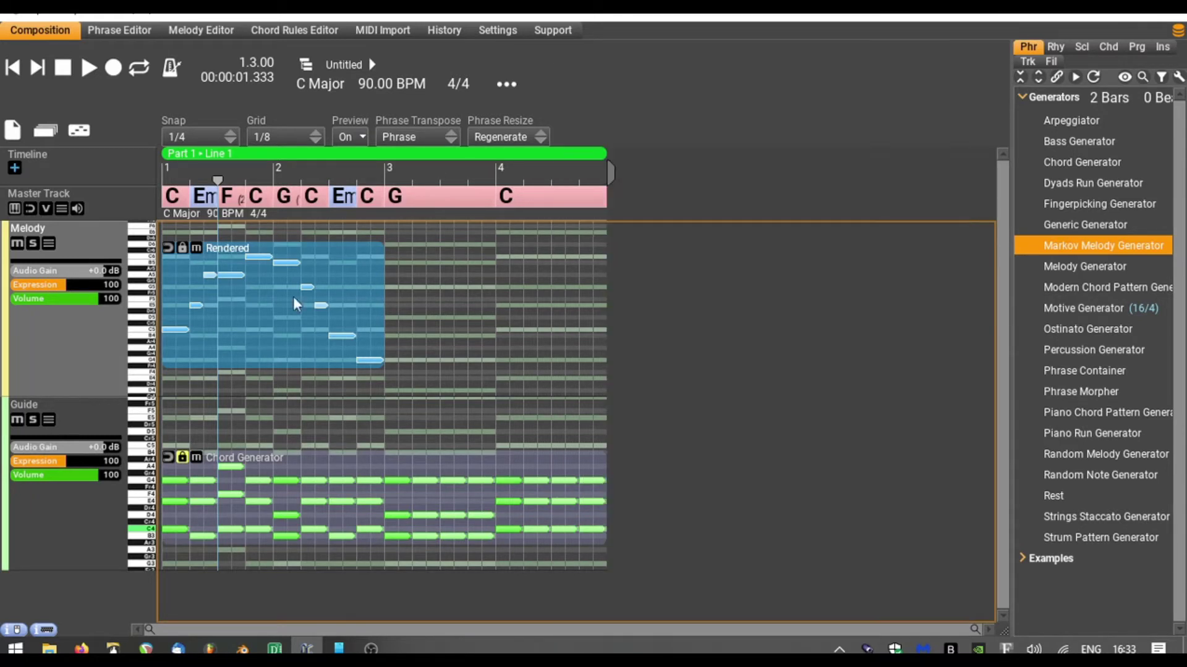
pyautogui.moveTo(244, 313); pyautogui.dragTo(468, 311)
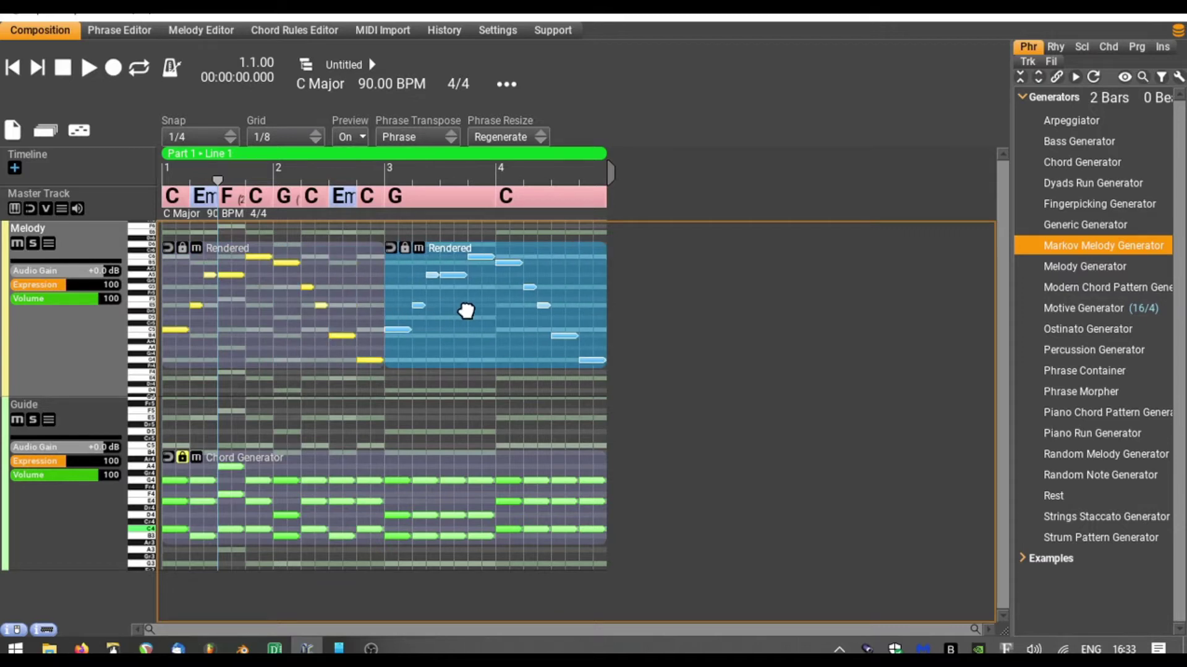
# Delete the first four notes of the copied phrase, move the remaining notes to the phrase start, and apply the changes to the composition.
pyautogui.doubleClick(469, 312)
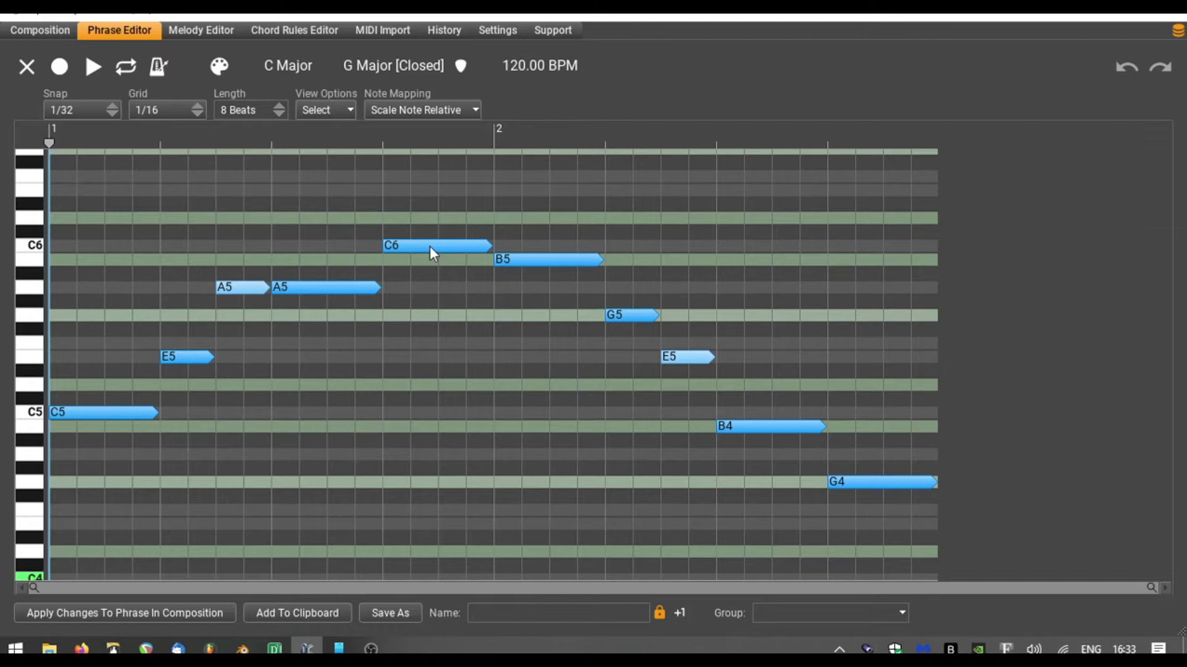
pyautogui.moveTo(76, 254); pyautogui.dragTo(320, 466)
pyautogui.press('Delete')
pyautogui.moveTo(411, 212); pyautogui.dragTo(866, 503)
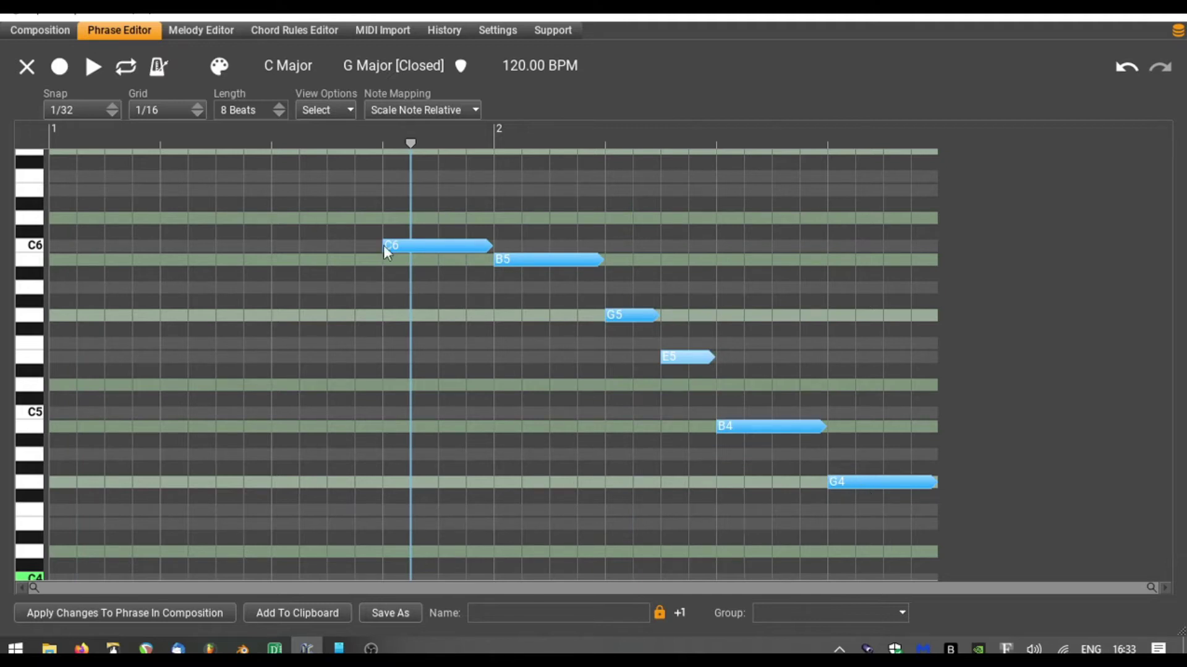
pyautogui.moveTo(409, 247); pyautogui.dragTo(74, 247)
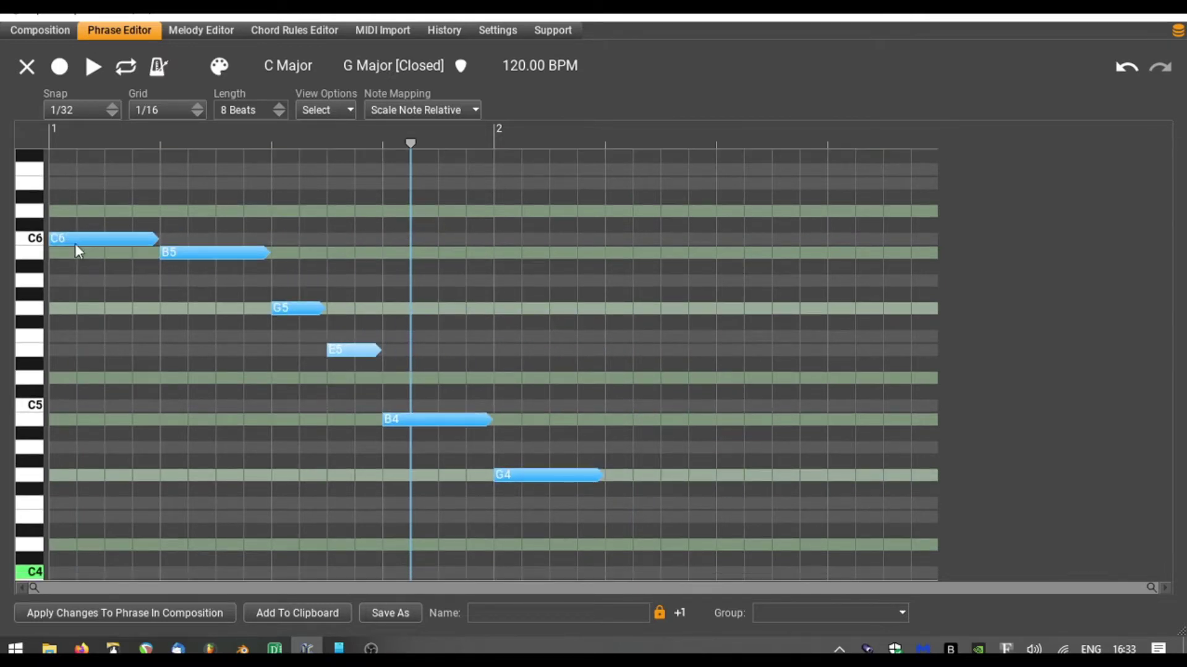
pyautogui.click(149, 613)
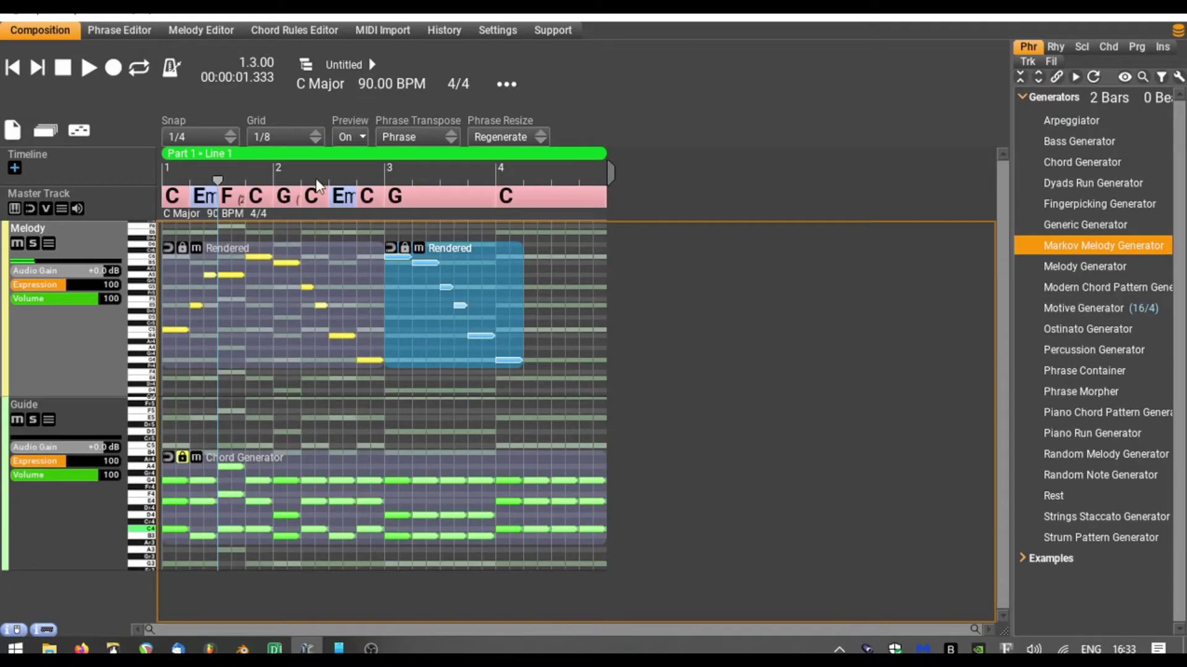
# Play the composition with the edited second phrase and mute the Guide track.
pyautogui.press('space')
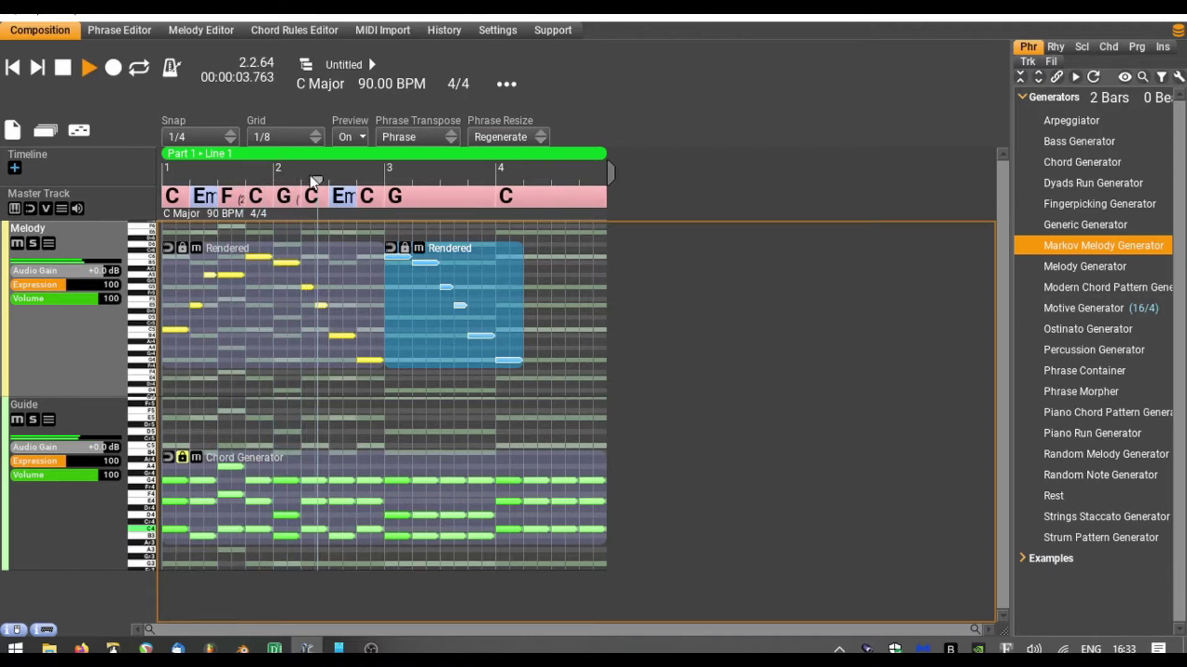
pyautogui.click(16, 422)
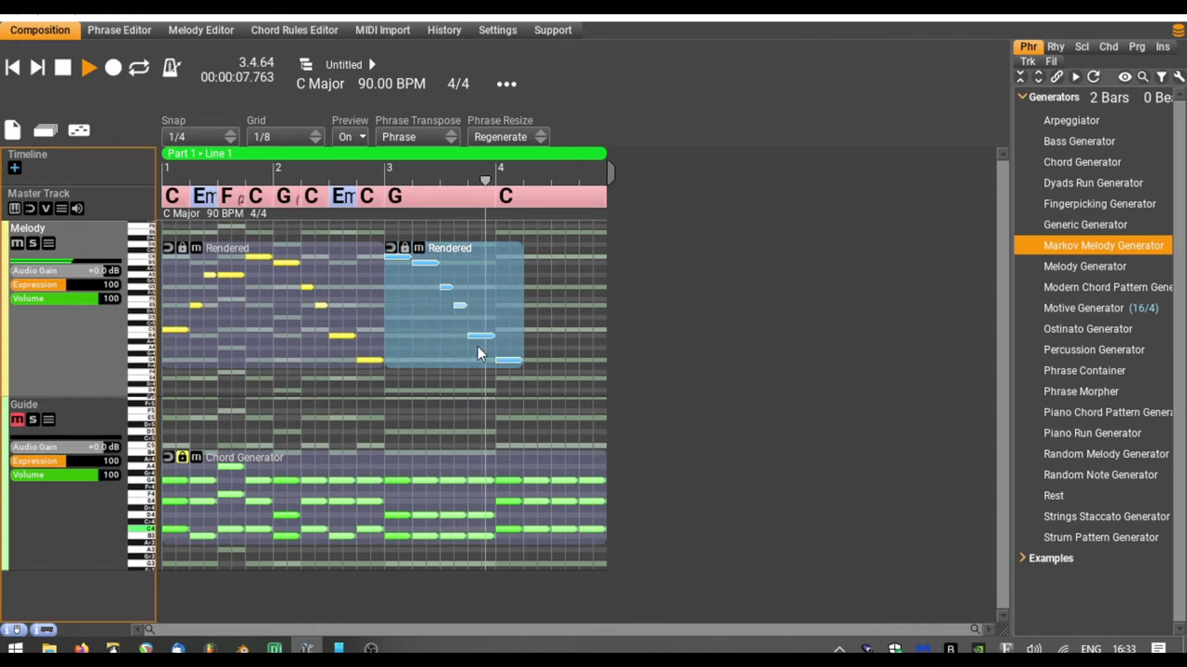
# Reopen the second phrase for editing, delete its first note C6, and shift the remaining notes one beat earlier to the phrase start.
pyautogui.click(448, 302)
pyautogui.doubleClick(448, 302)
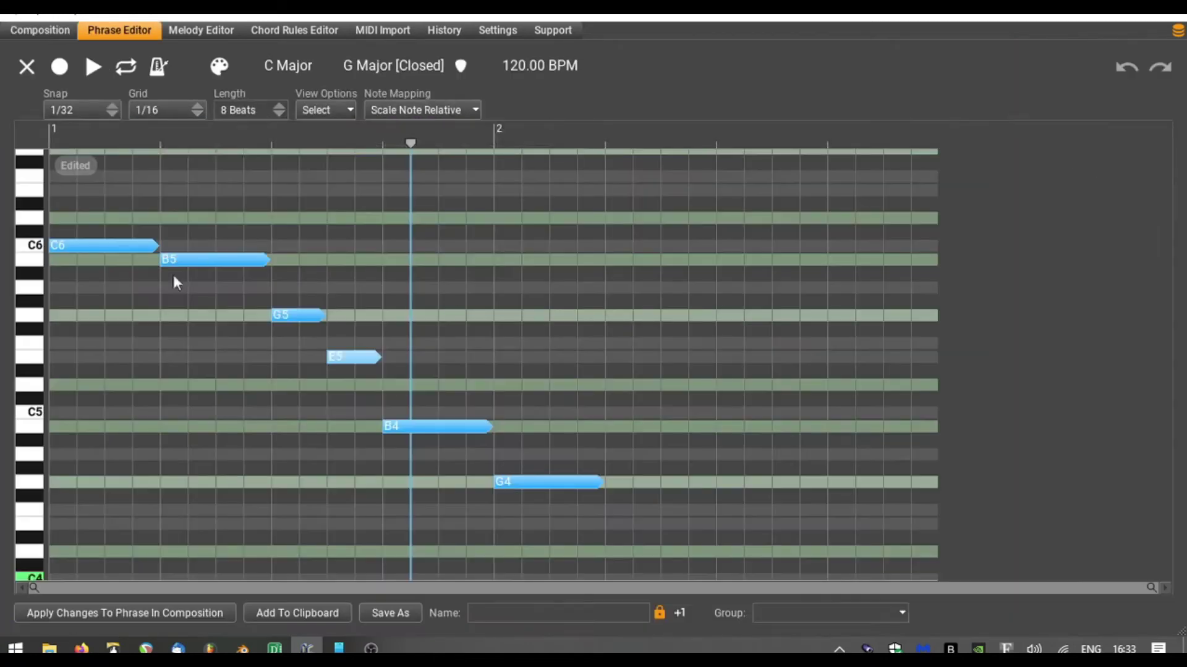
pyautogui.click(100, 246)
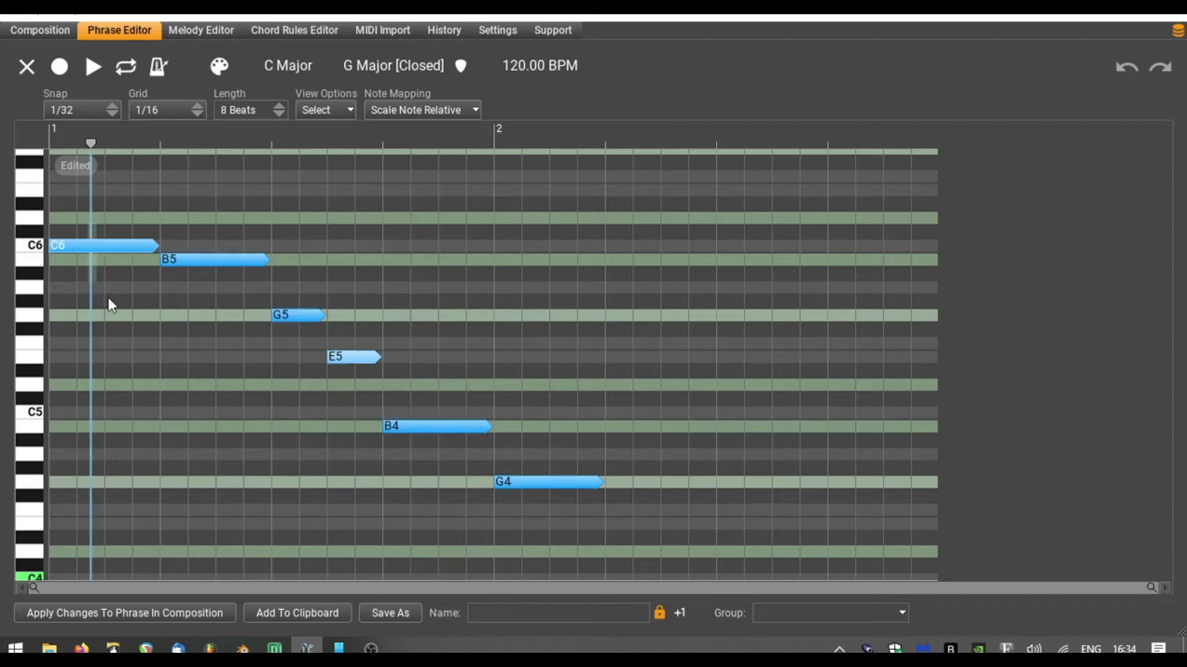
pyautogui.press('Delete')
pyautogui.moveTo(165, 221); pyautogui.dragTo(633, 539)
pyautogui.moveTo(535, 484); pyautogui.dragTo(418, 484)
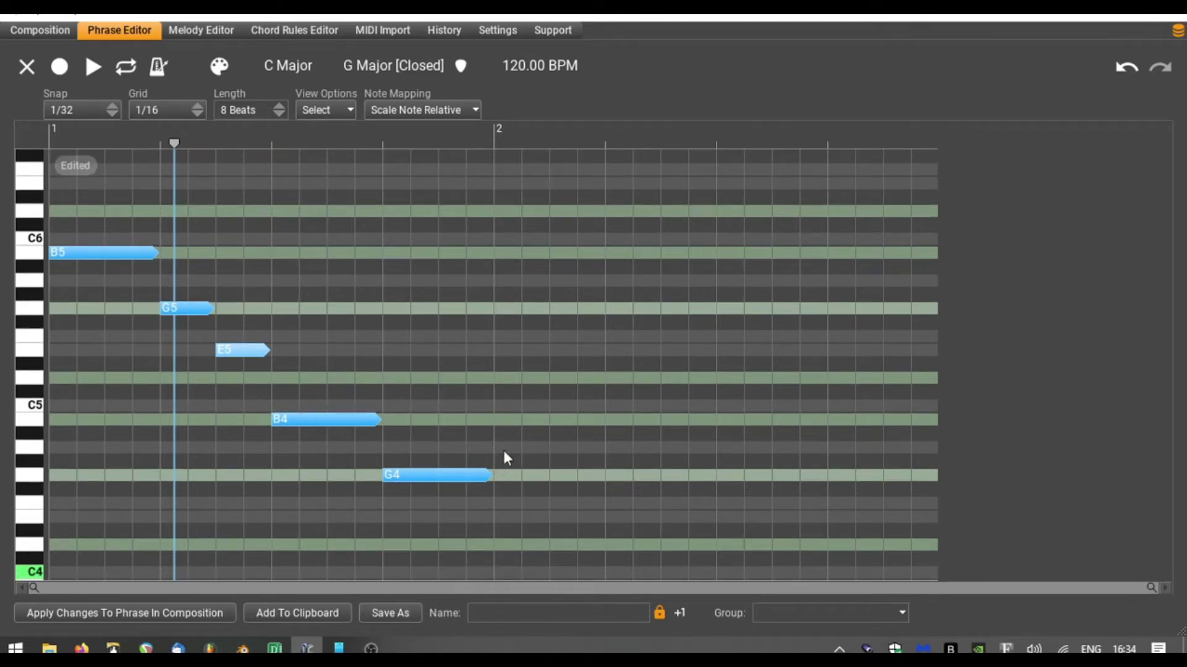
# Add eighth notes A4 and B4 at the start of the phrase's bar 2, and play the phrase from the start.
pyautogui.moveTo(498, 445)
pyautogui.mouseDown()
pyautogui.moveTo(600, 431)
pyautogui.moveTo(555, 444)
pyautogui.mouseUp()
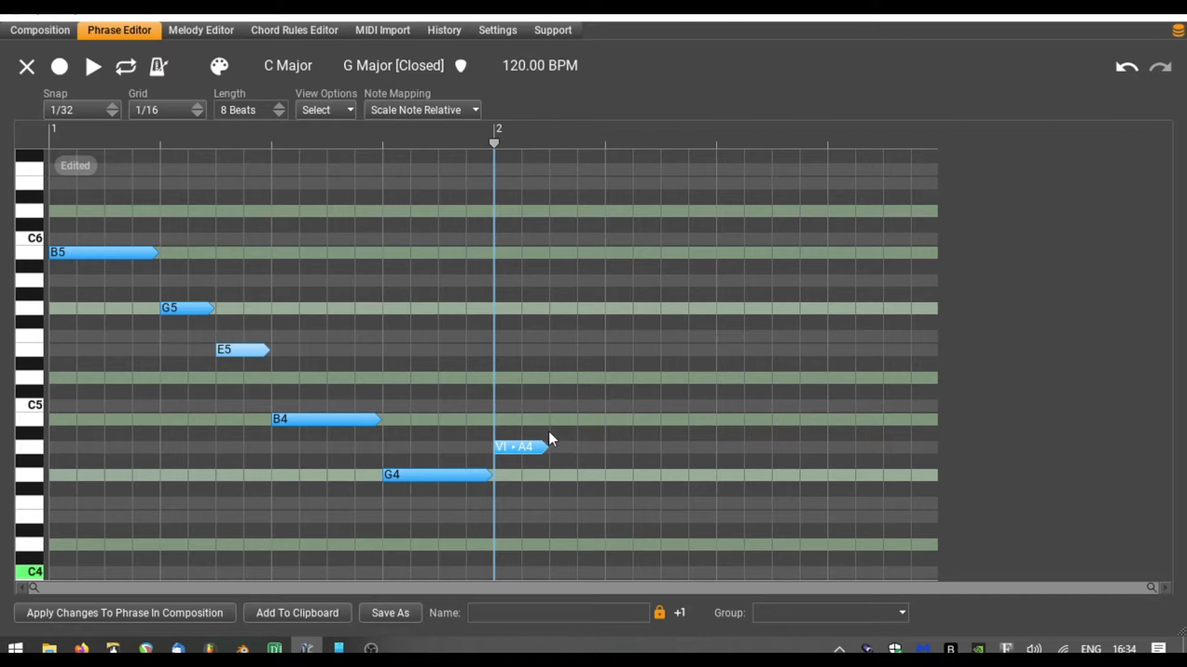
pyautogui.click(550, 433)
pyautogui.moveTo(556, 439)
pyautogui.mouseDown()
pyautogui.moveTo(555, 417)
pyautogui.moveTo(603, 413)
pyautogui.mouseUp()
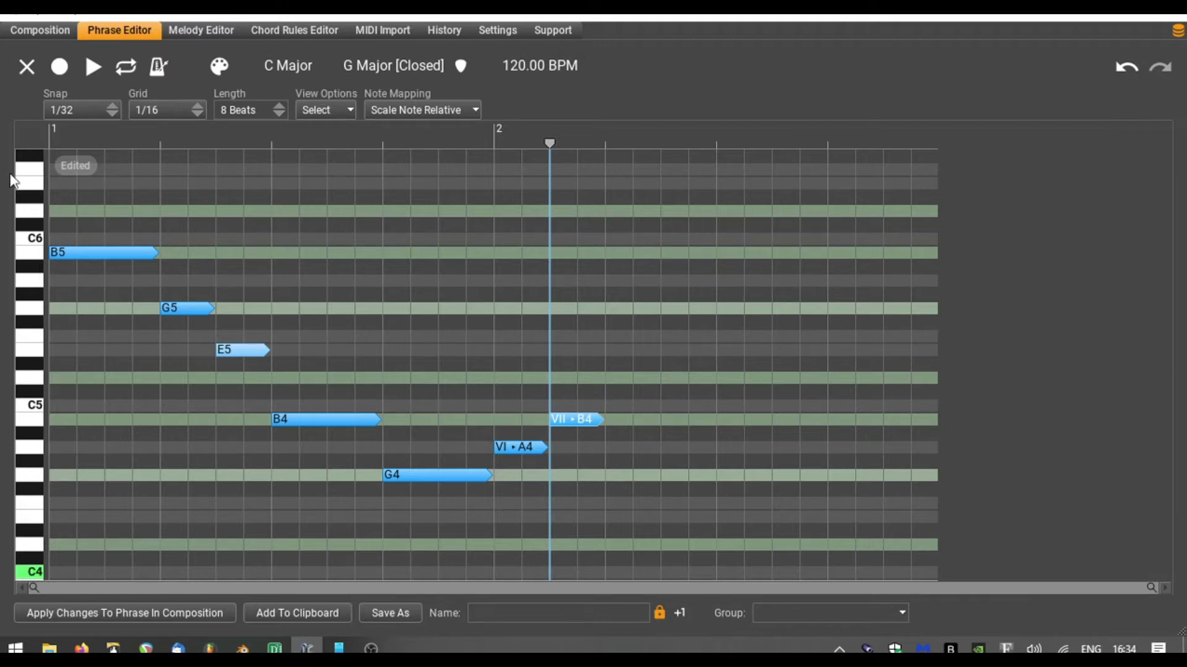
pyautogui.click(33, 122)
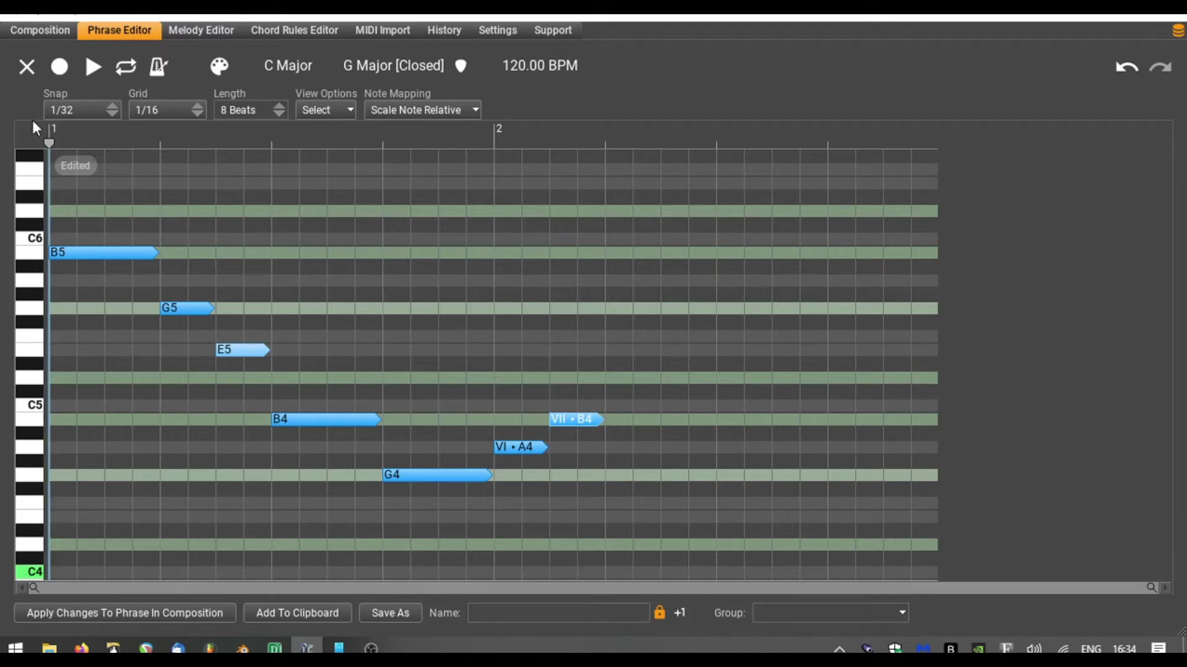
pyautogui.click(93, 71)
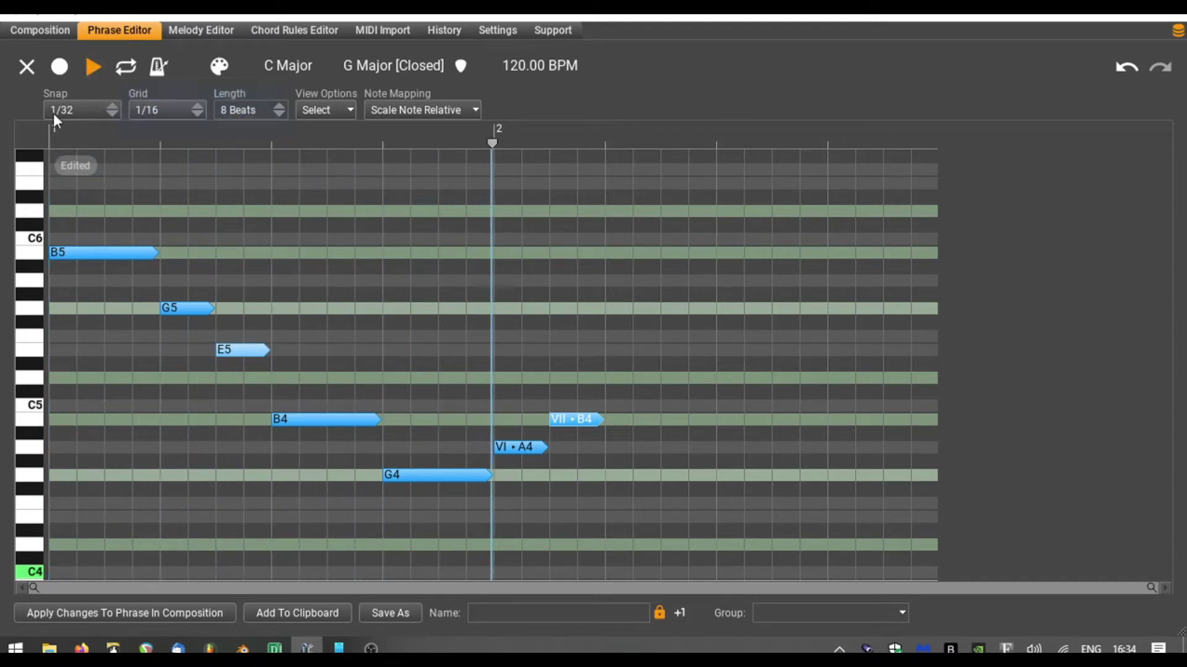
pyautogui.press('space')
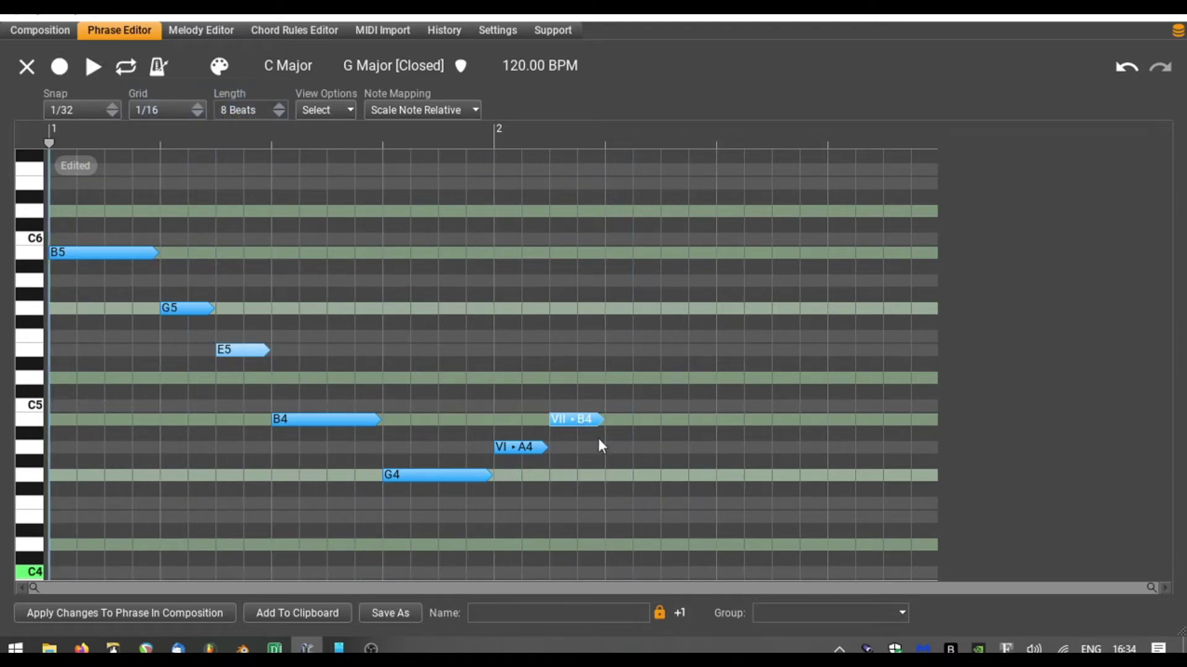
# Continue the phrase after the B4 in bar 2 with consecutive eighth notes C5, E5 and D5.
pyautogui.click(610, 406)
pyautogui.doubleClick(610, 406)
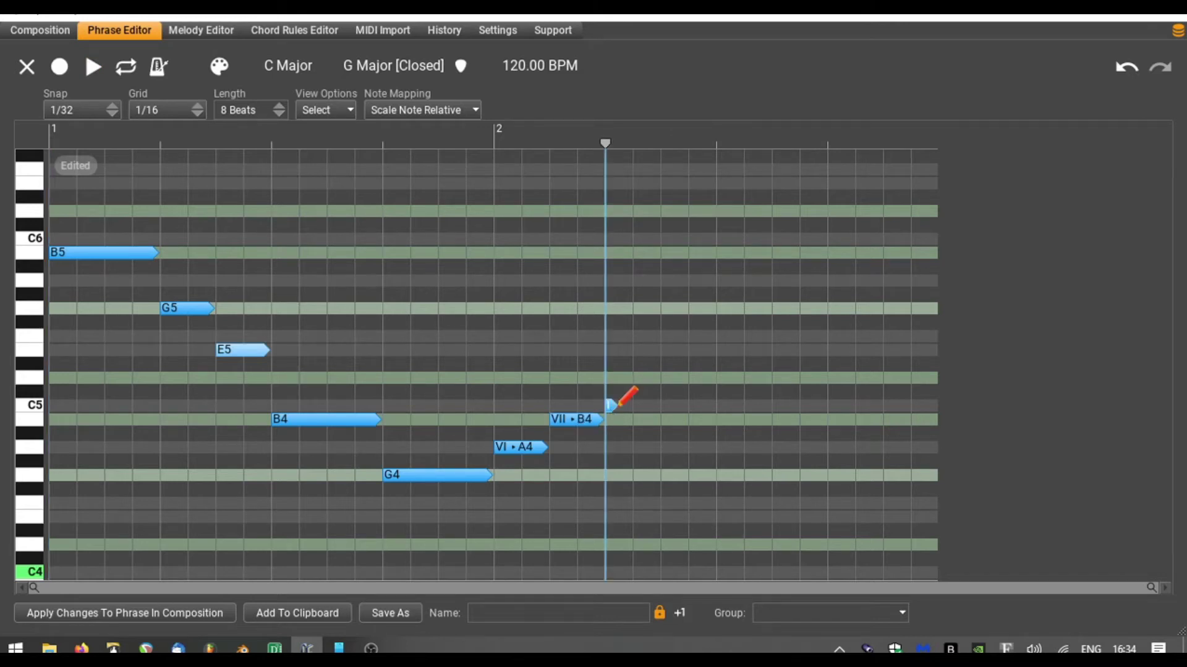
pyautogui.moveTo(640, 399); pyautogui.dragTo(655, 398)
pyautogui.click(666, 350)
pyautogui.doubleClick(666, 350)
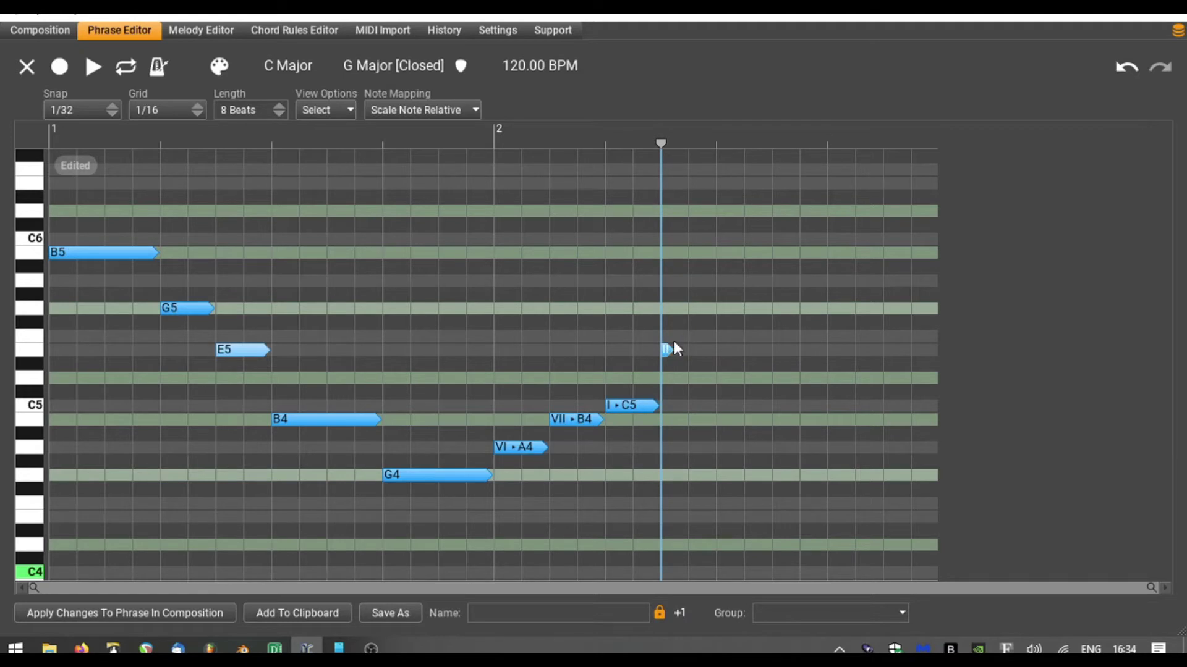
pyautogui.moveTo(676, 345); pyautogui.dragTo(713, 339)
pyautogui.click(718, 376)
pyautogui.doubleClick(719, 376)
pyautogui.moveTo(729, 376); pyautogui.dragTo(767, 376)
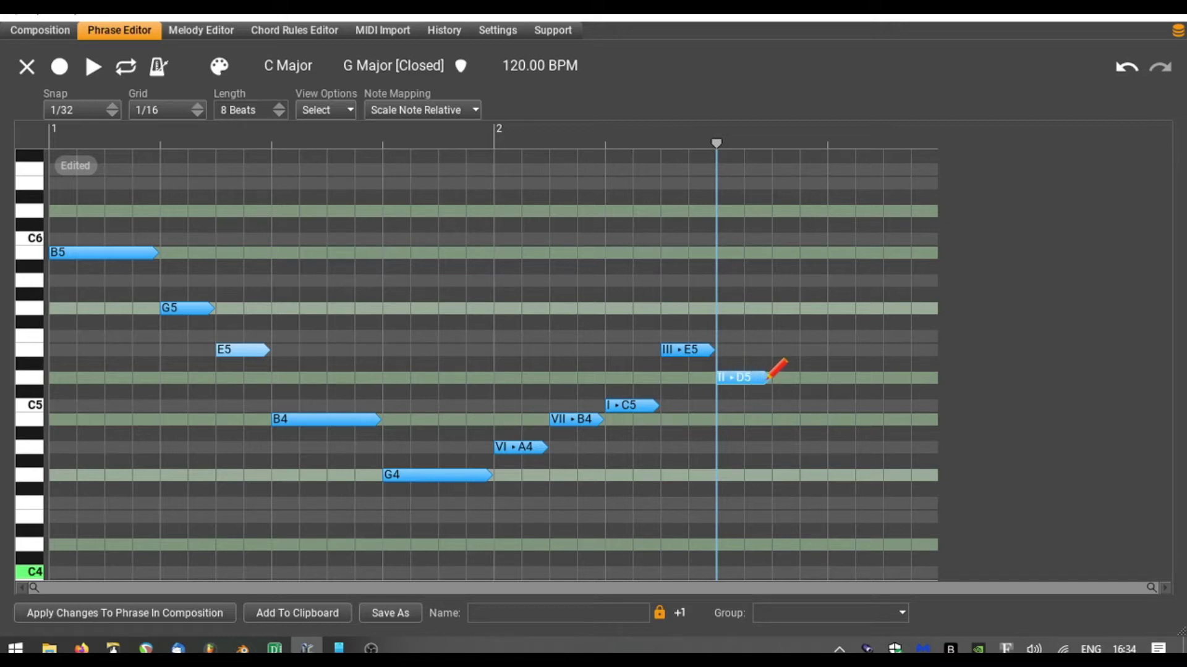
# Finish the phrase with an eighth note E5 and a quarter note G4, and apply the changes to the composition.
pyautogui.click(775, 349)
pyautogui.moveTo(783, 348); pyautogui.dragTo(823, 344)
pyautogui.doubleClick(830, 418)
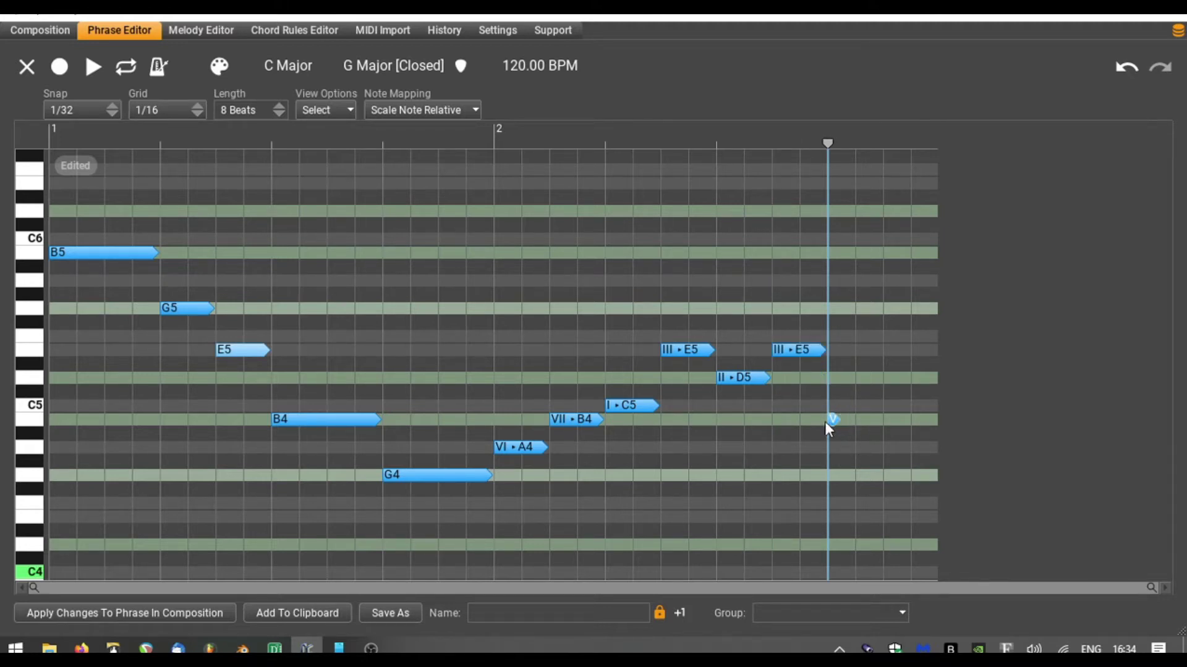
pyautogui.moveTo(833, 420)
pyautogui.mouseDown()
pyautogui.moveTo(829, 479)
pyautogui.moveTo(933, 462)
pyautogui.mouseUp()
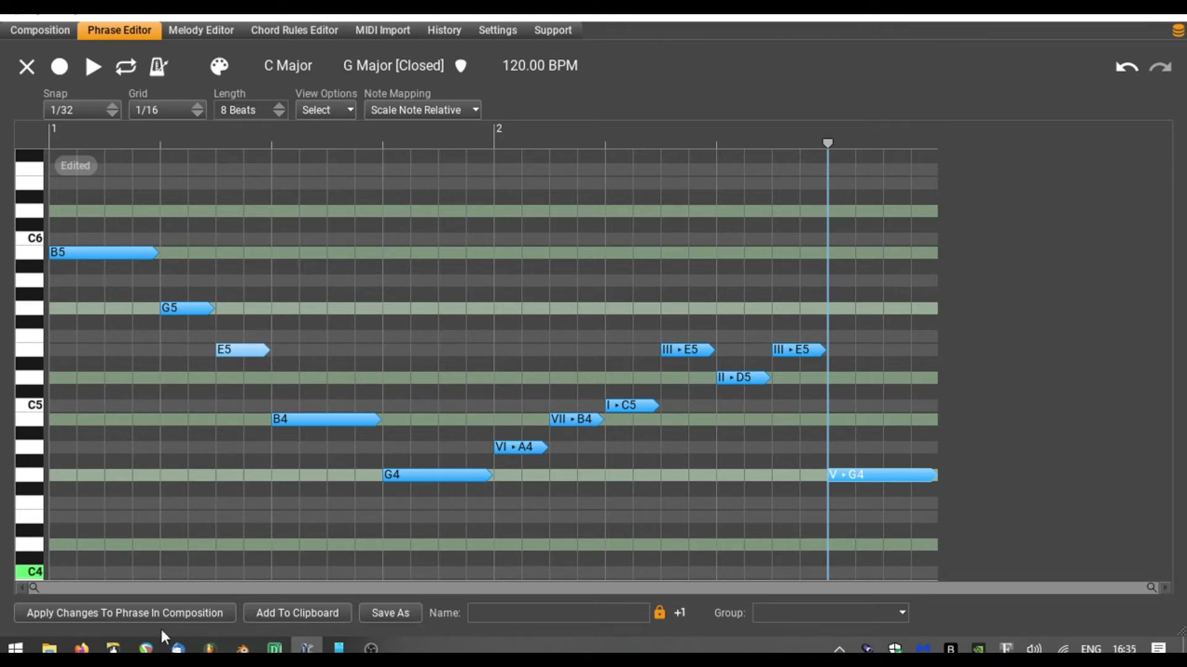
pyautogui.click(121, 614)
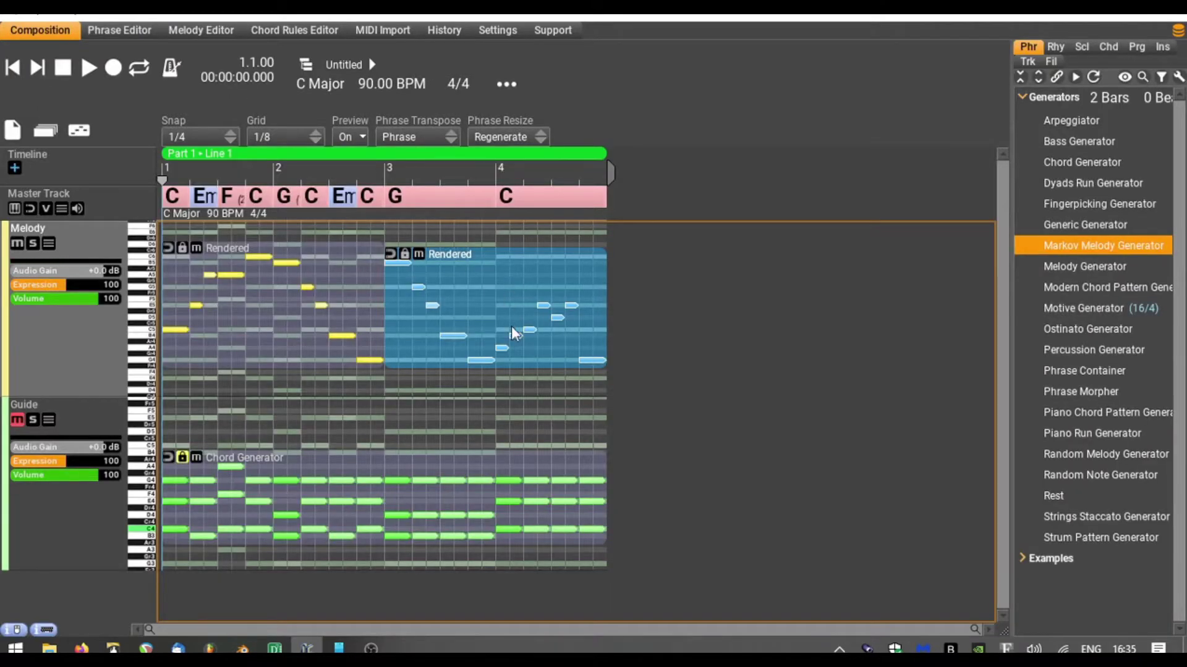
# Auto-harmonize the second melody phrase based on the Default Major Scale Rules with chord changes On Beats.
pyautogui.rightClick(510, 325)
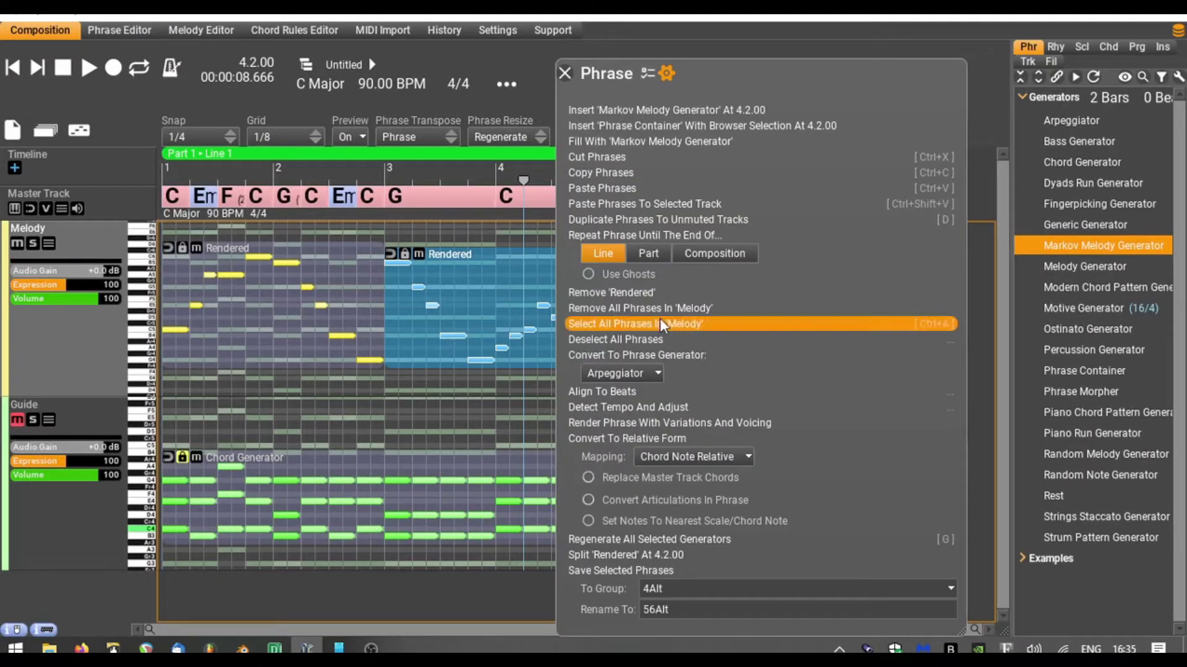
pyautogui.click(646, 73)
pyautogui.click(840, 369)
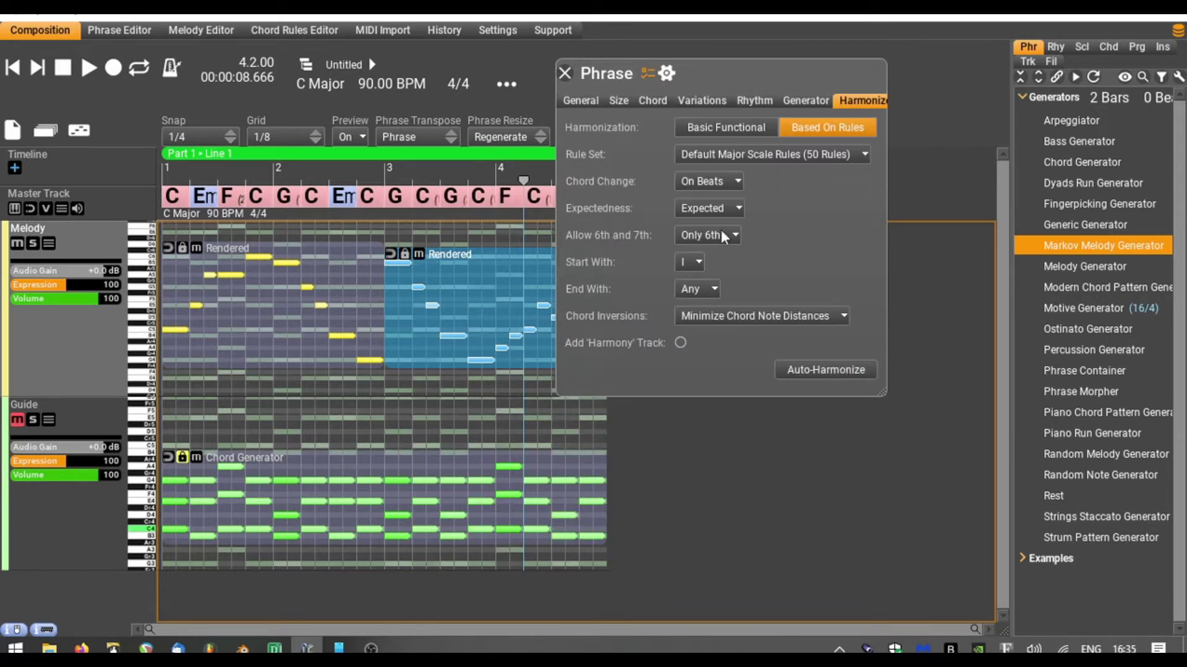
# Close the phrase settings, play the composition from the start and unmute the Guide track.
pyautogui.click(565, 74)
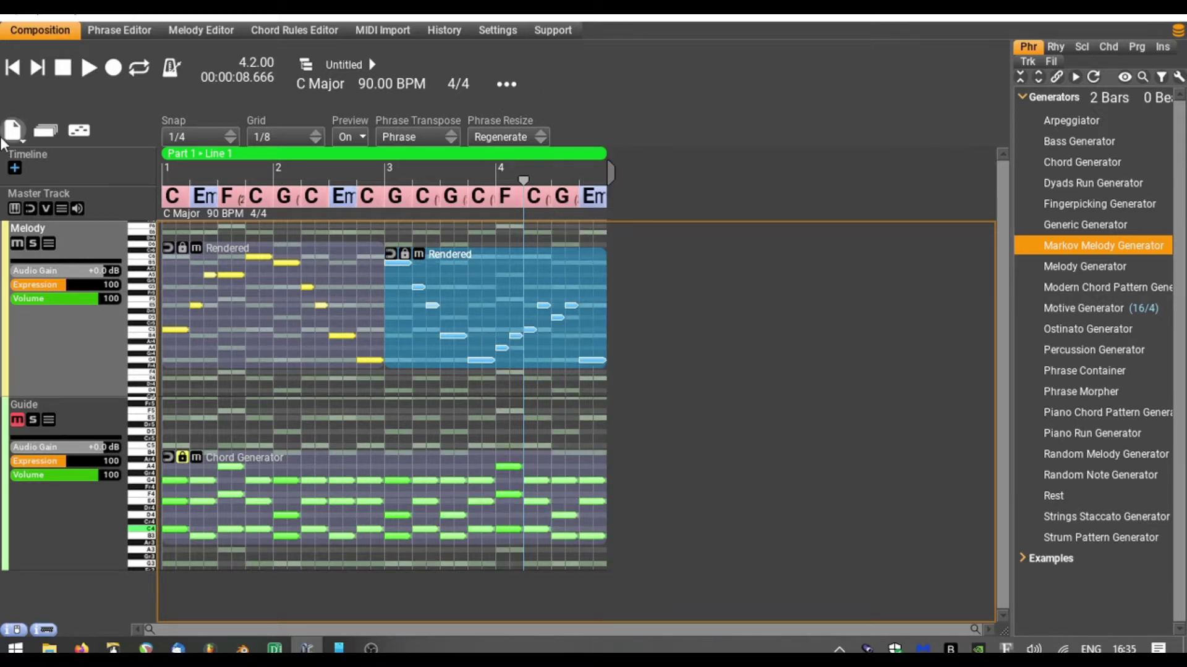
pyautogui.press('Home')
pyautogui.click(90, 68)
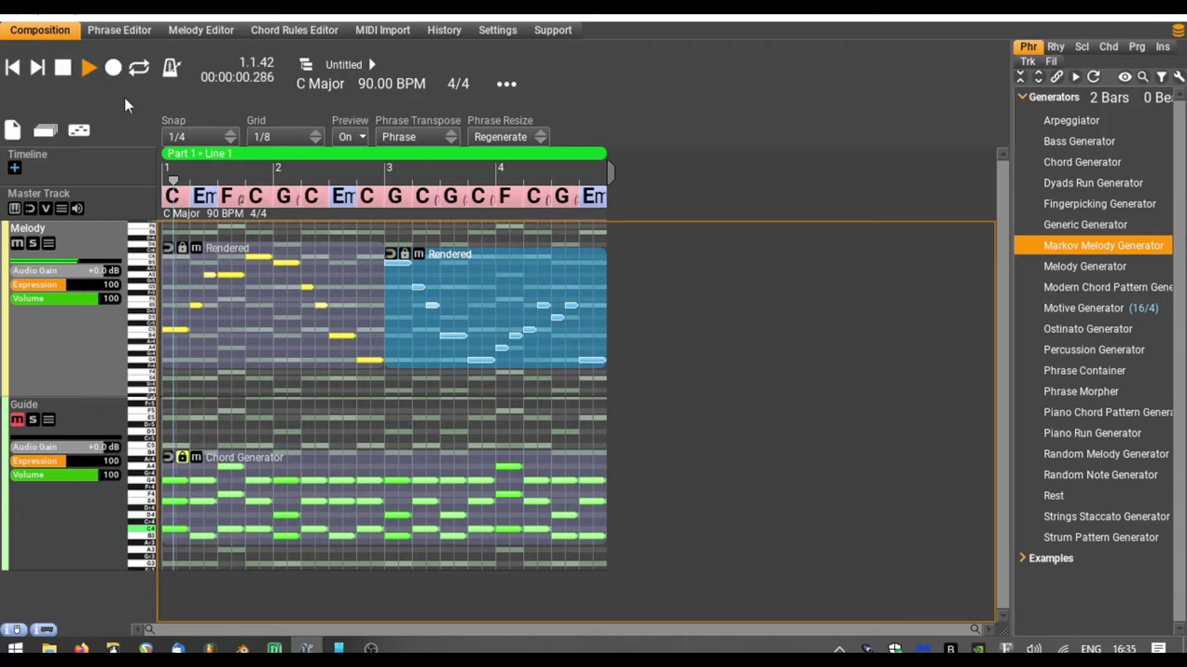
pyautogui.click(17, 420)
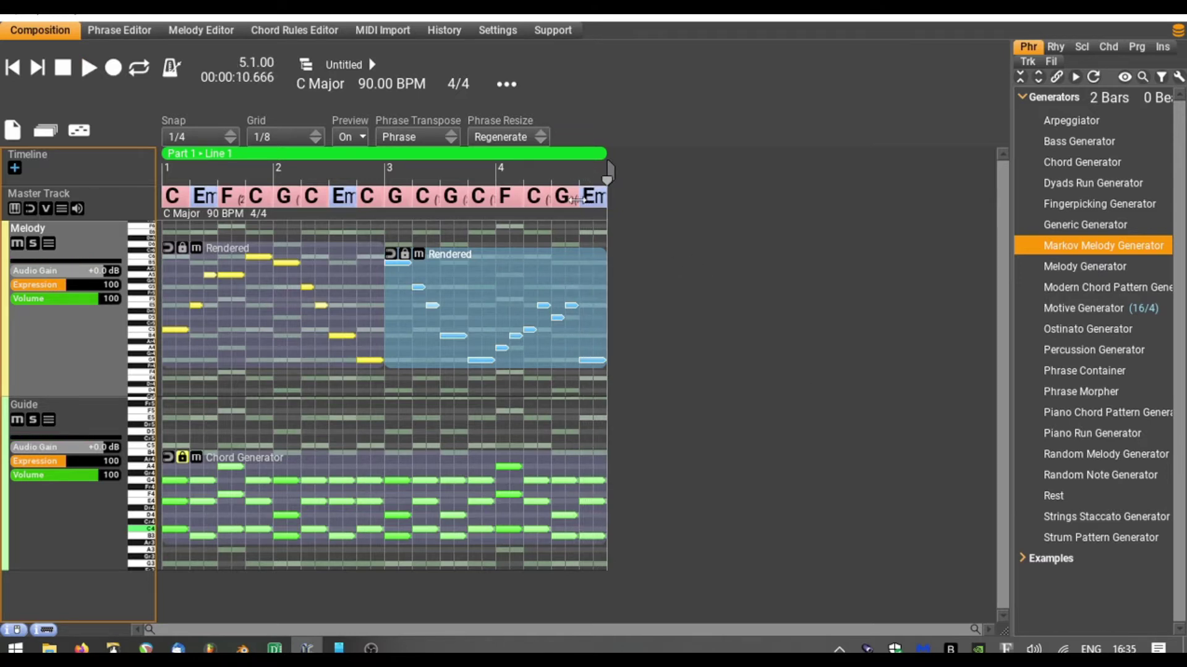
# Delete the final Em chord at bar 4, beat 4, and play the ending from bar 4, beat 2.
pyautogui.click(18, 73)
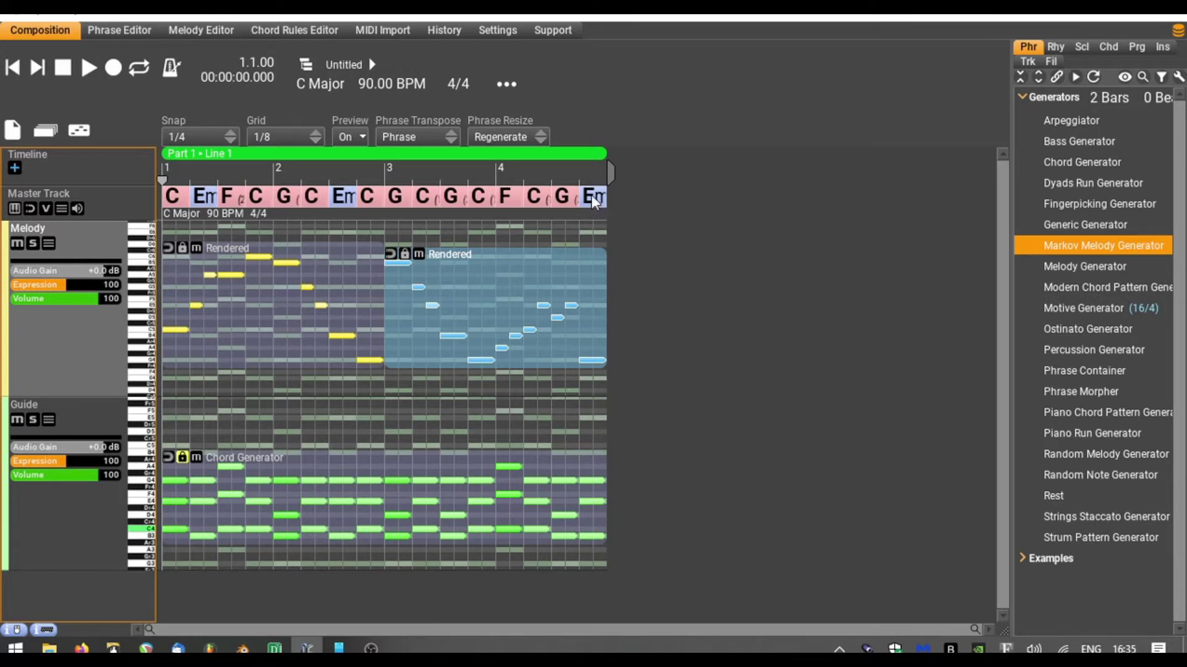
pyautogui.click(596, 198)
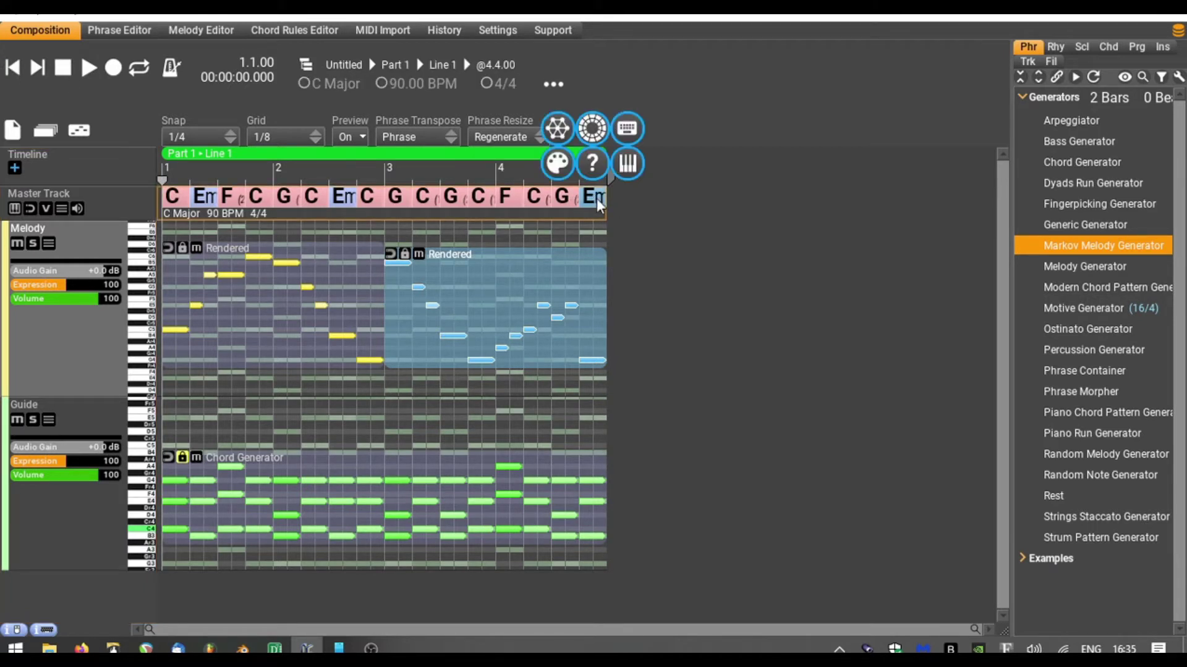
pyautogui.press('Delete')
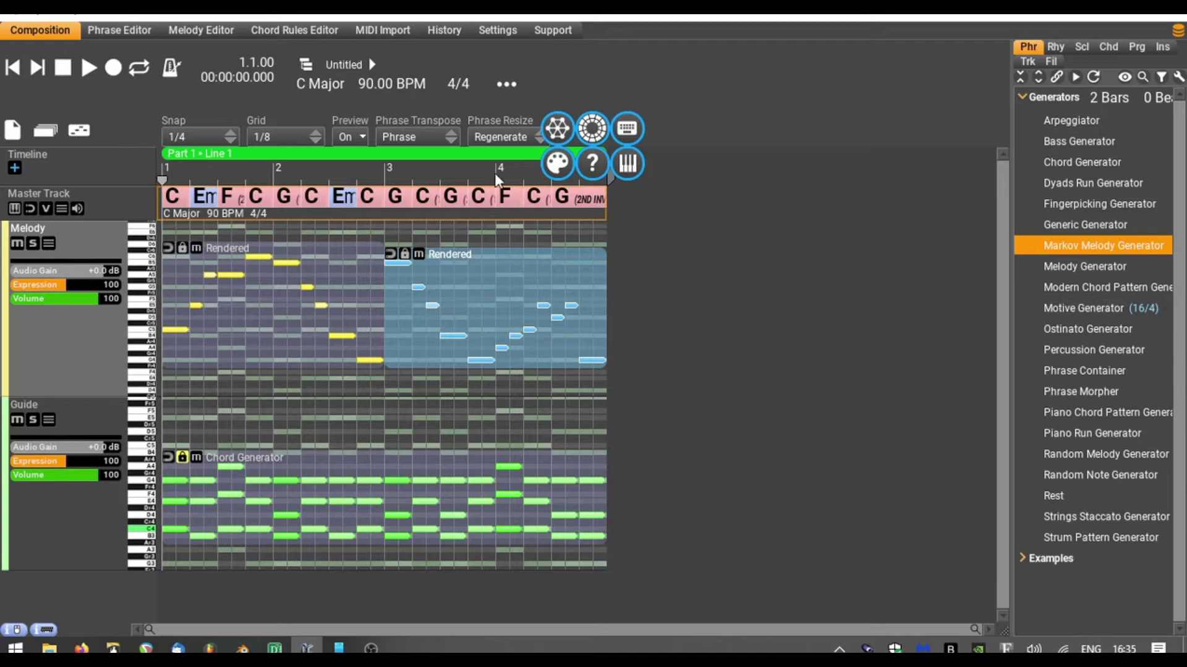
pyautogui.click(524, 181)
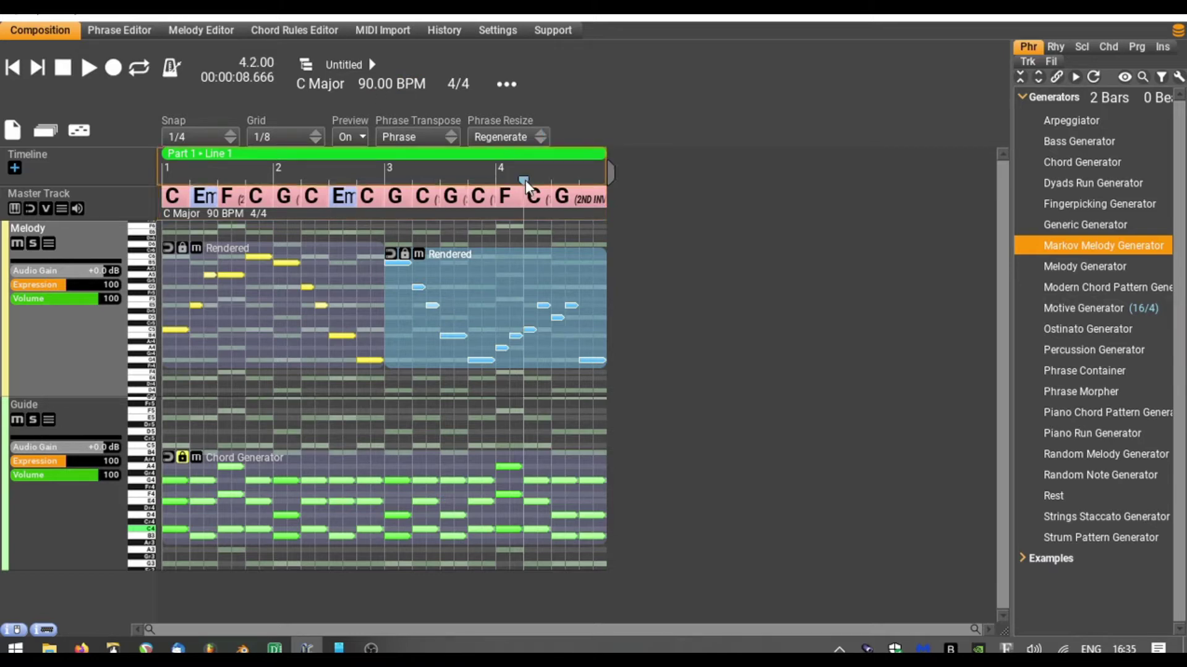
pyautogui.press('space')
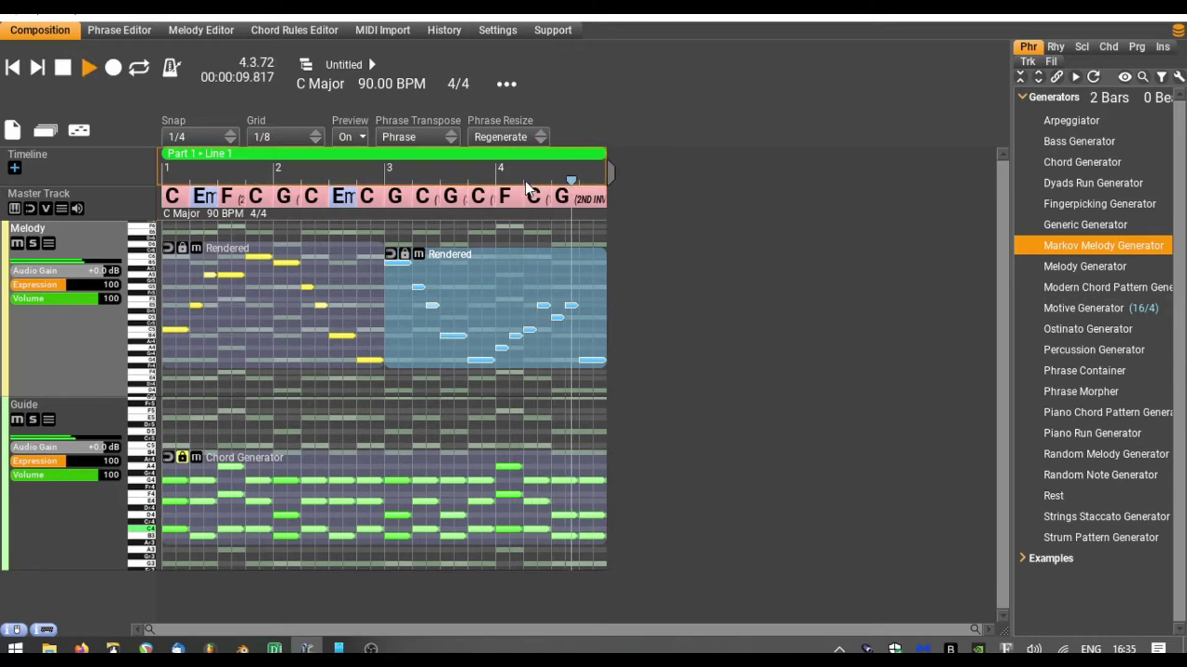
pyautogui.click(63, 70)
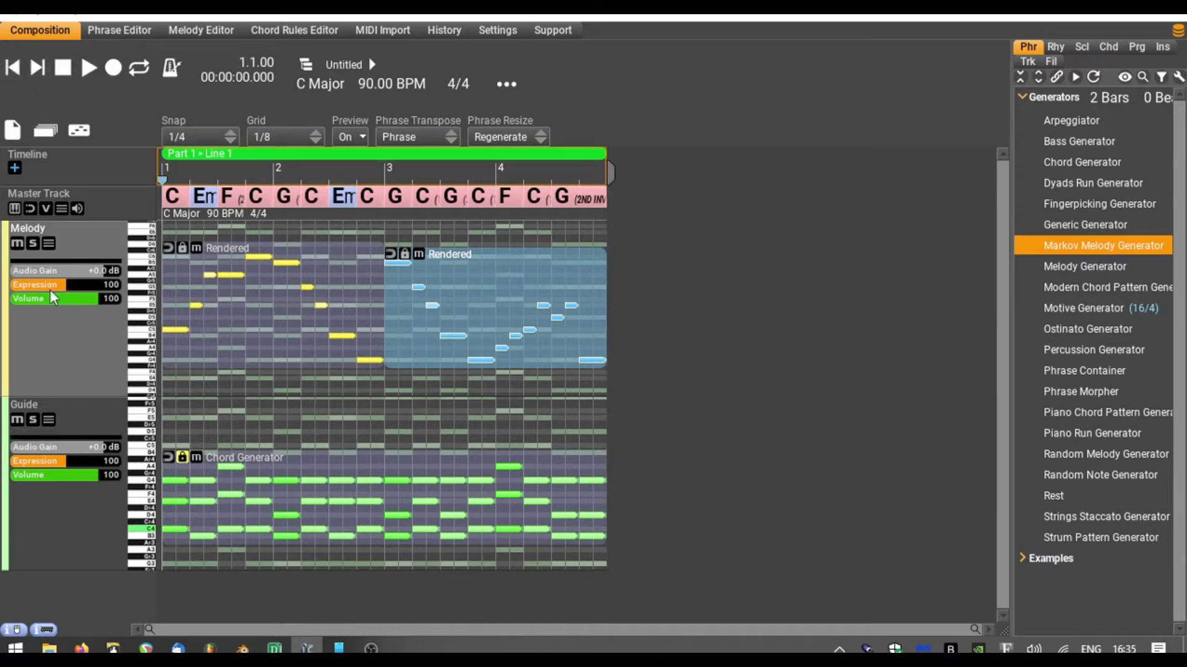
# Set the Melody track's instrument to Originals - Epic Strings (64 Bit) and load its Short preset.
pyautogui.doubleClick(33, 353)
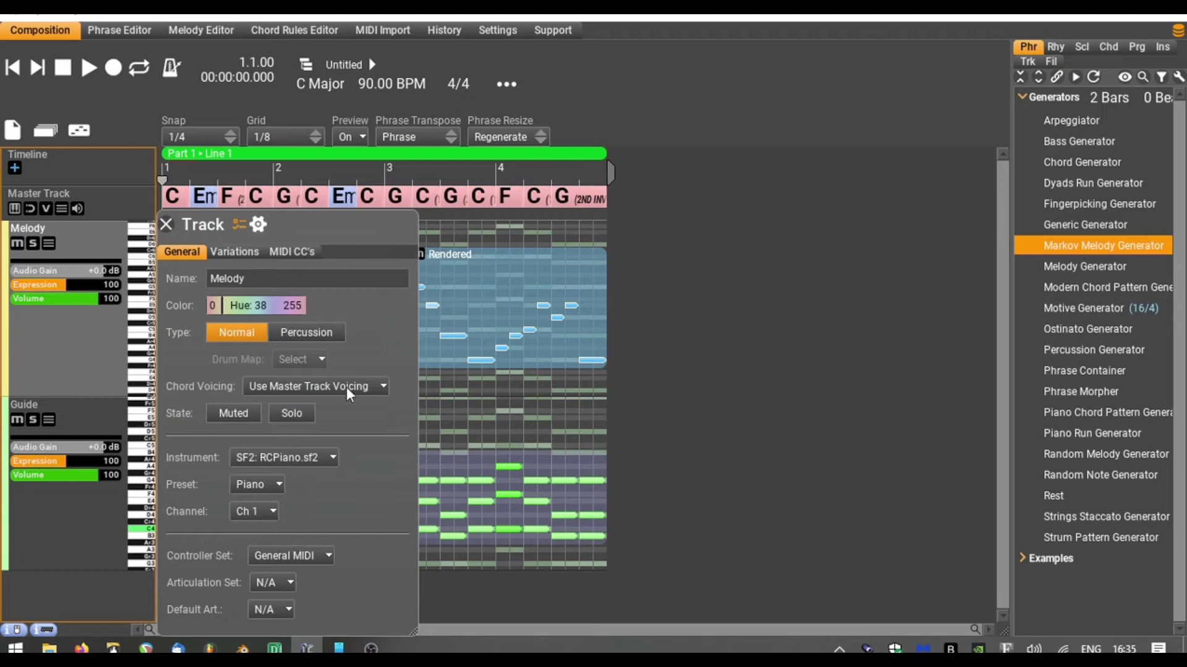
pyautogui.click(311, 460)
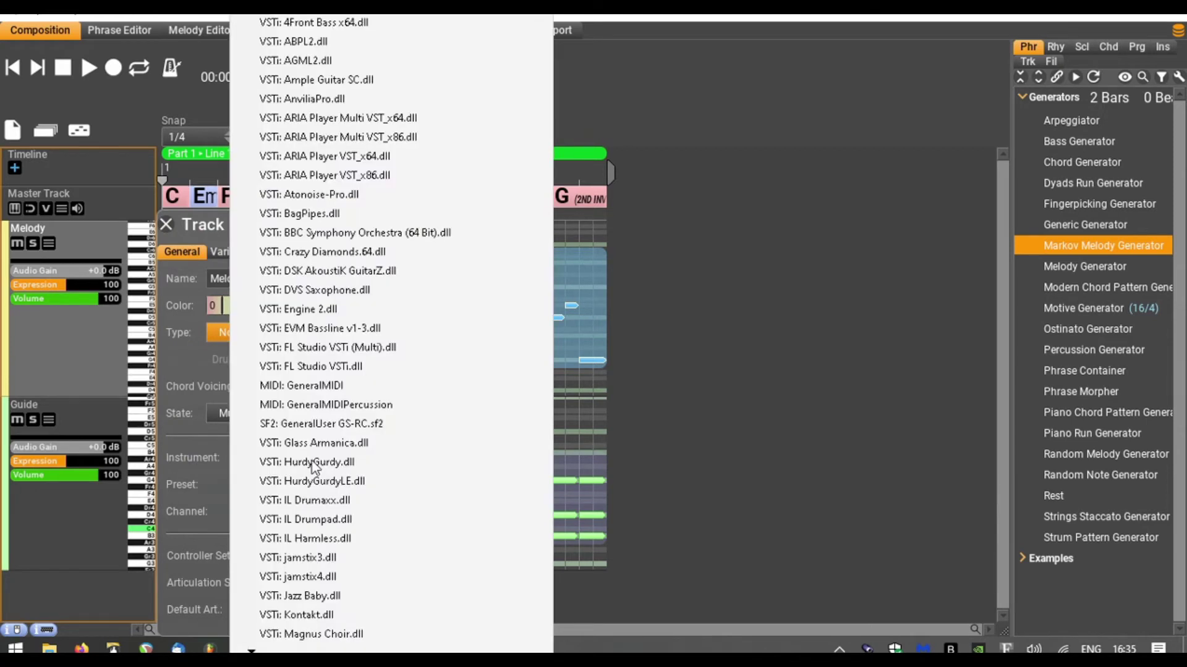
pyautogui.scroll(-5, 352, 636)
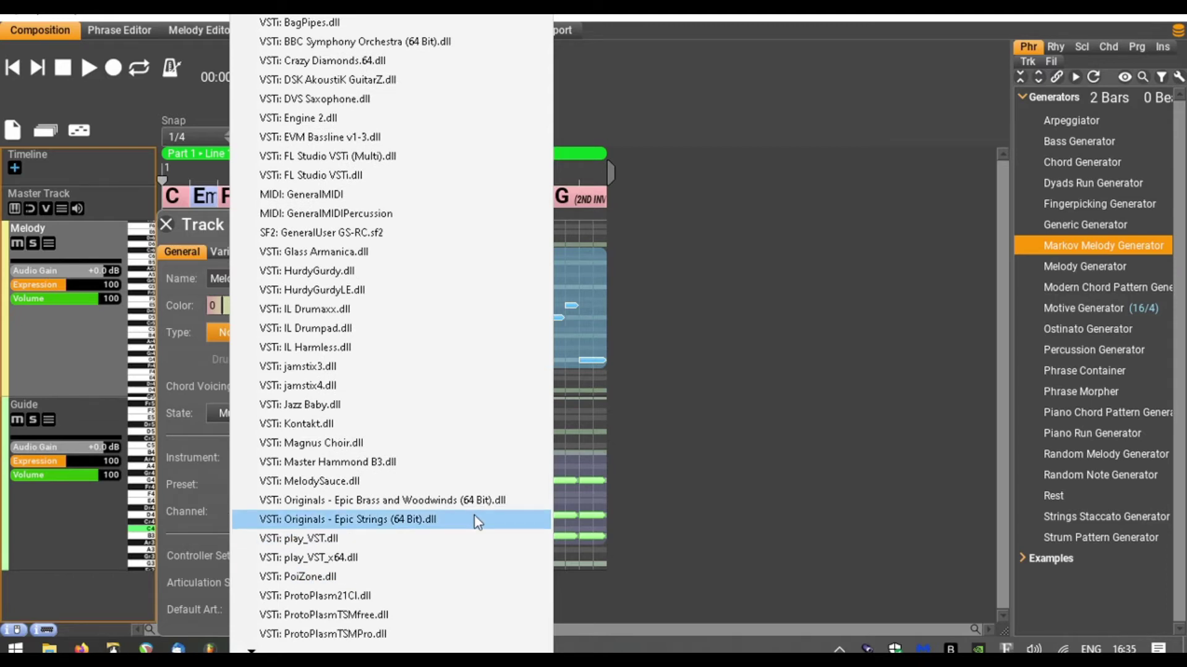
pyautogui.click(477, 521)
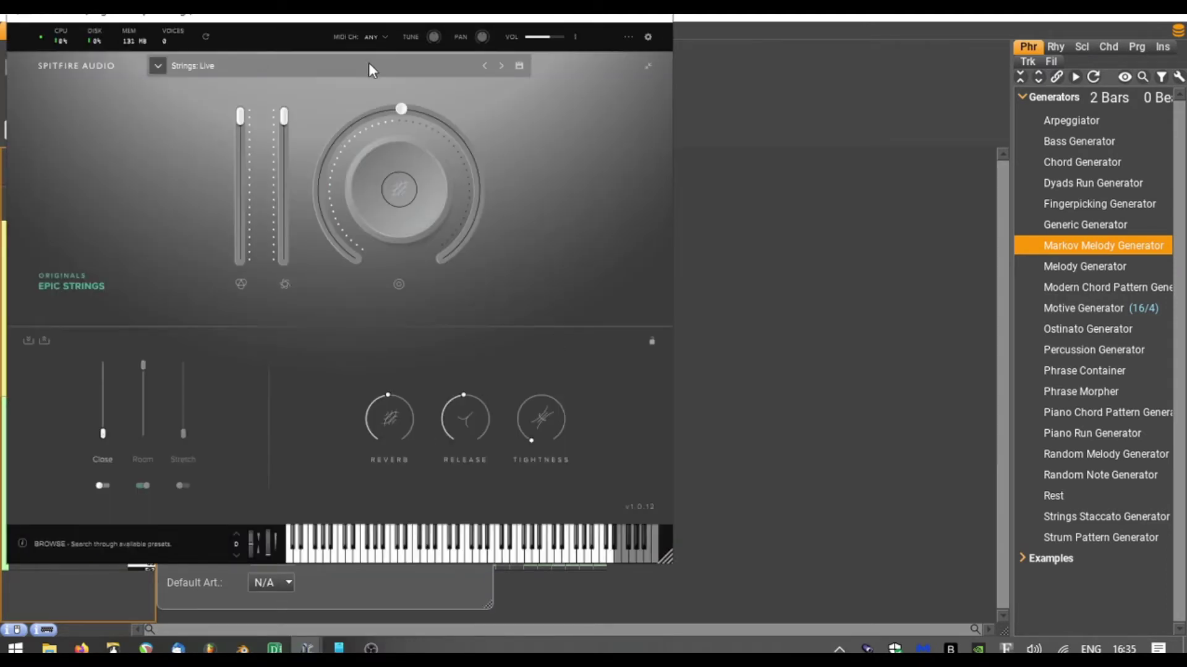
pyautogui.click(371, 67)
pyautogui.scroll(-3, 431, 168)
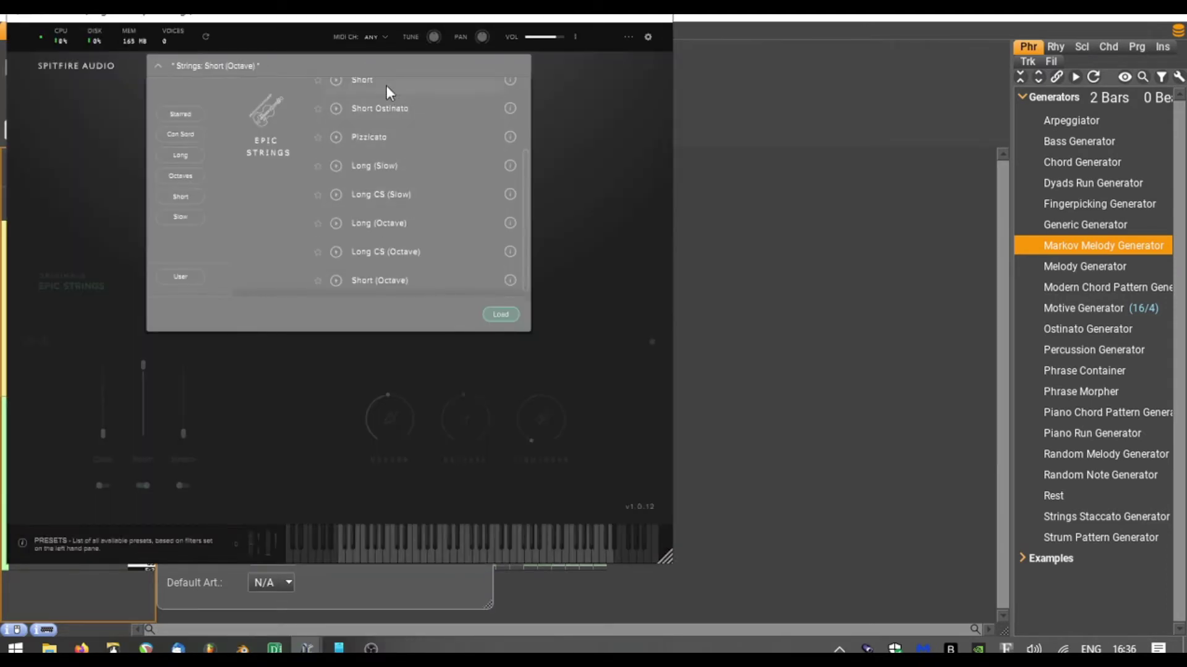
pyautogui.doubleClick(383, 84)
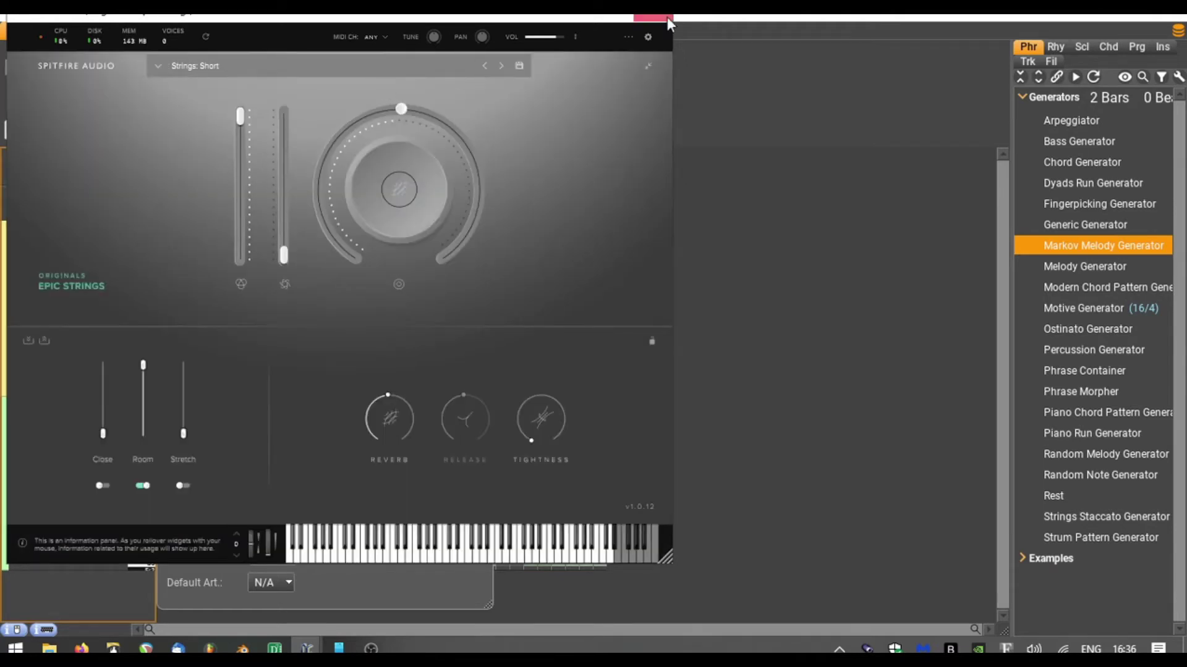
pyautogui.click(643, 17)
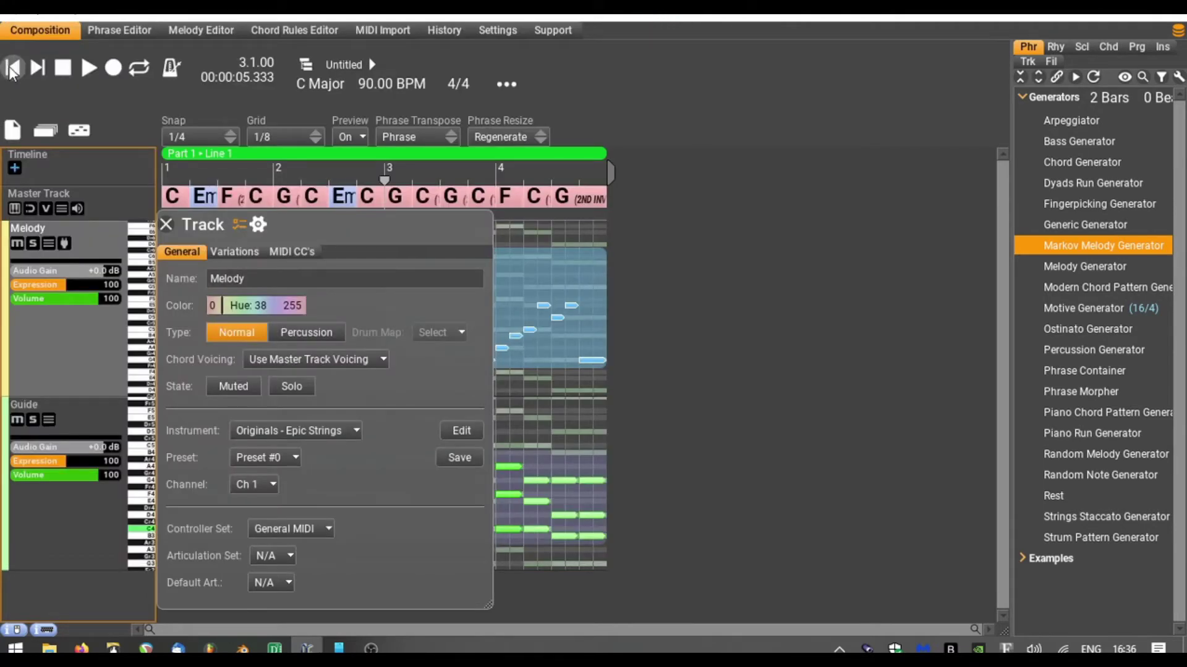
# Play the opening bars from the start to check the melody on strings, and close the track settings.
pyautogui.click(11, 69)
pyautogui.click(90, 69)
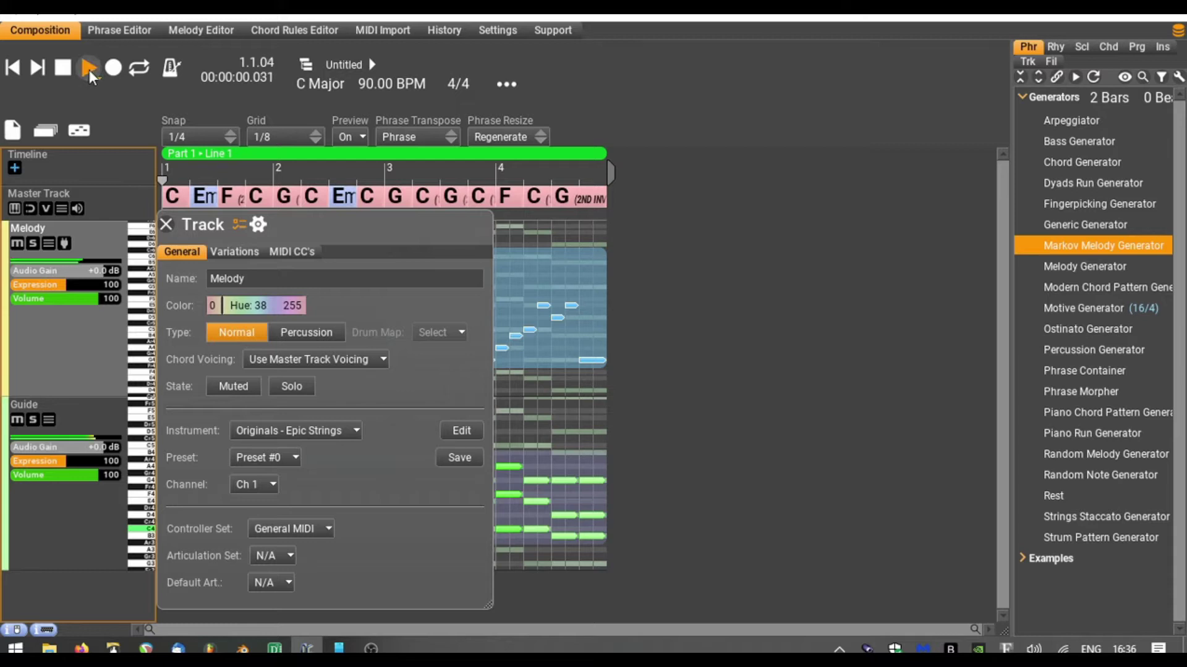
pyautogui.moveTo(337, 228); pyautogui.dragTo(730, 250)
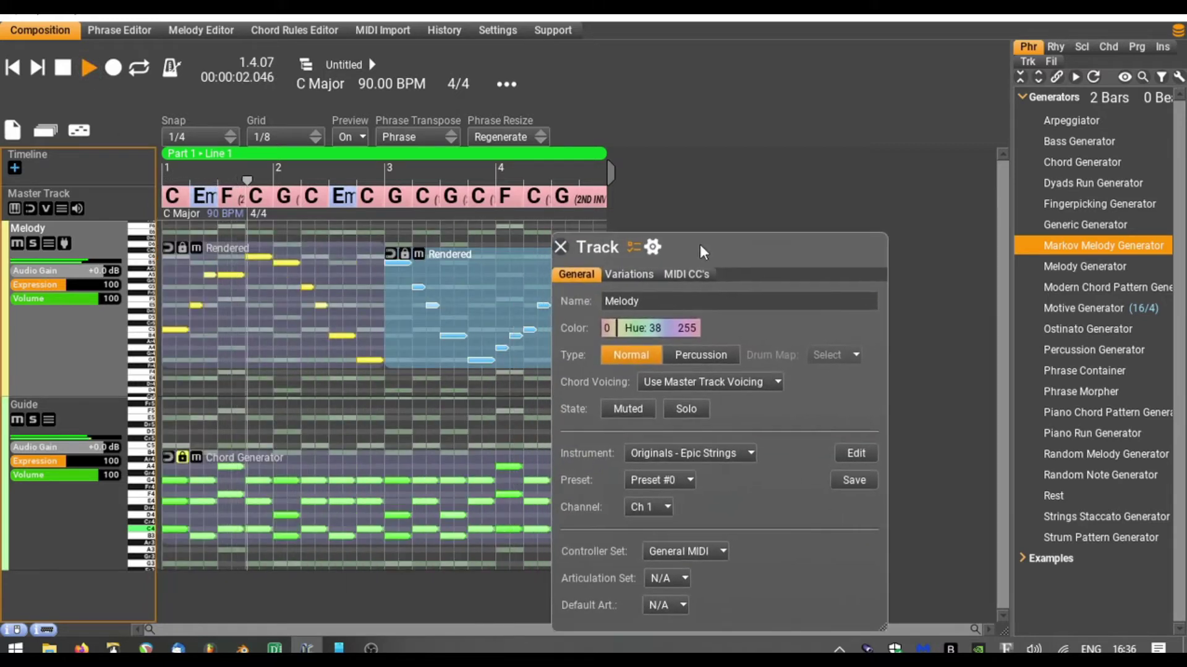
pyautogui.click(559, 246)
pyautogui.press('space')
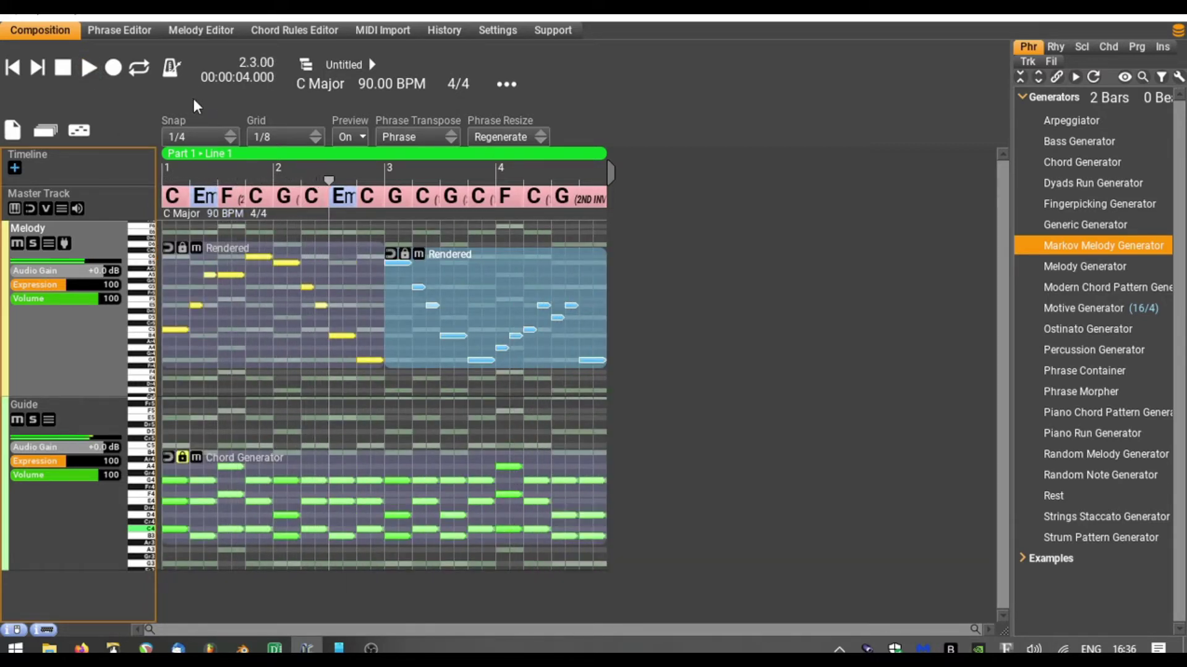
pyautogui.click(12, 70)
pyautogui.press('space')
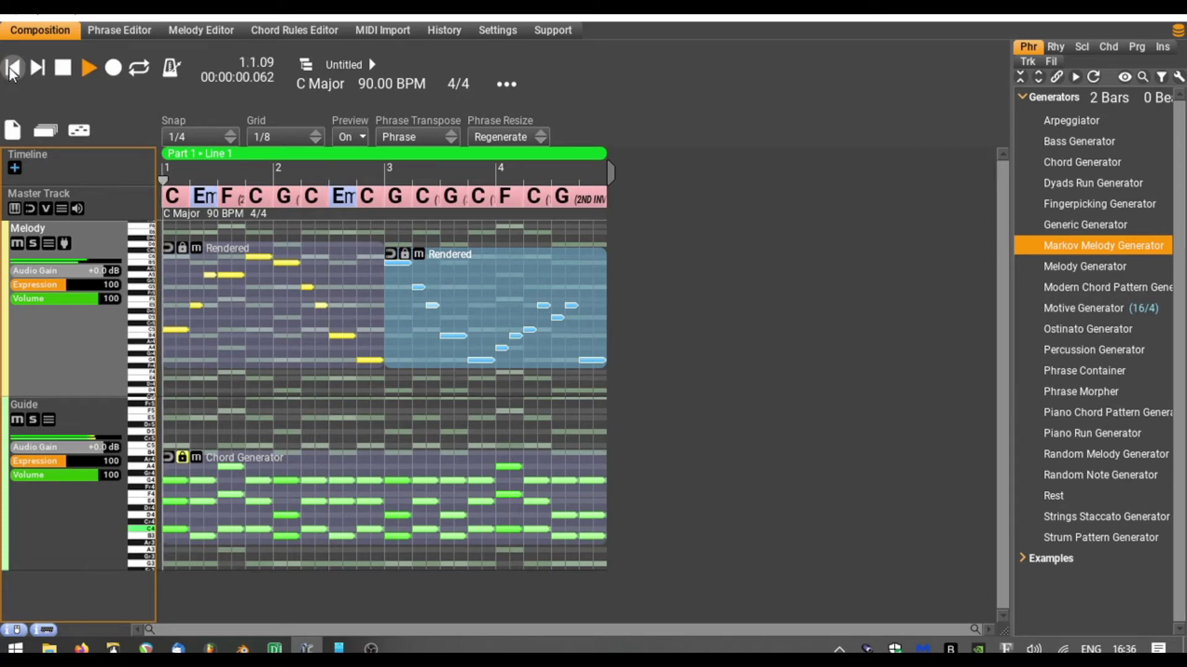
pyautogui.press('space')
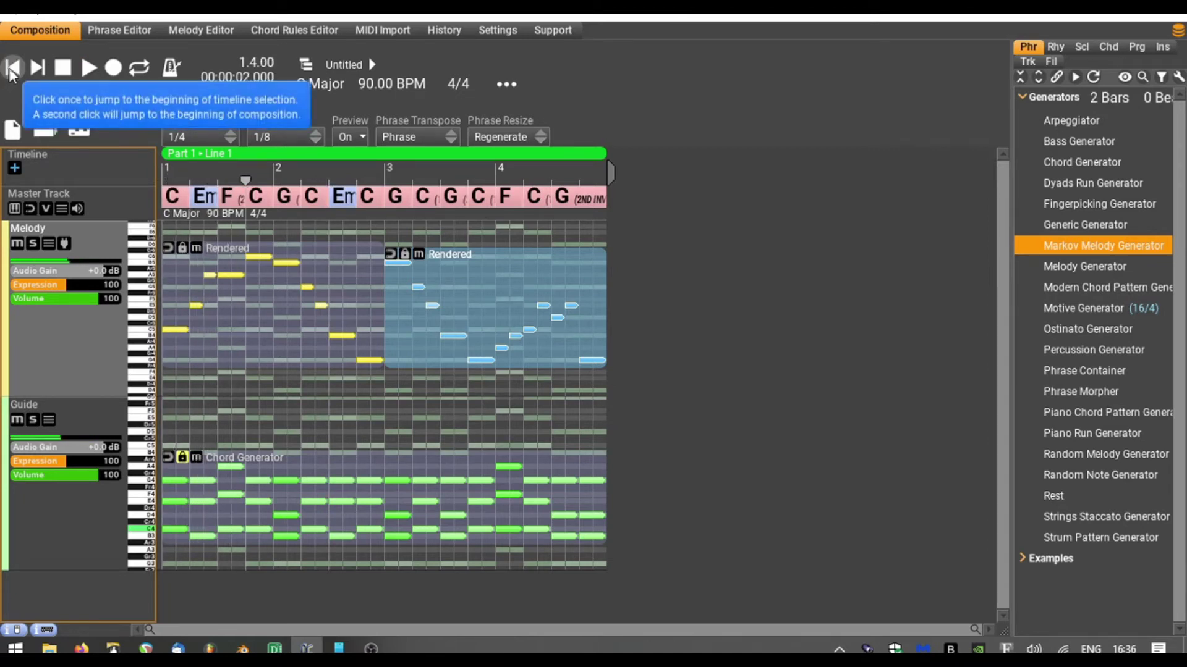
# Lower the first phrase's A5 quarter note on beat 3 to G5, apply the change to the composition, and play it from the start.
pyautogui.doubleClick(234, 306)
pyautogui.moveTo(301, 288); pyautogui.dragTo(294, 317)
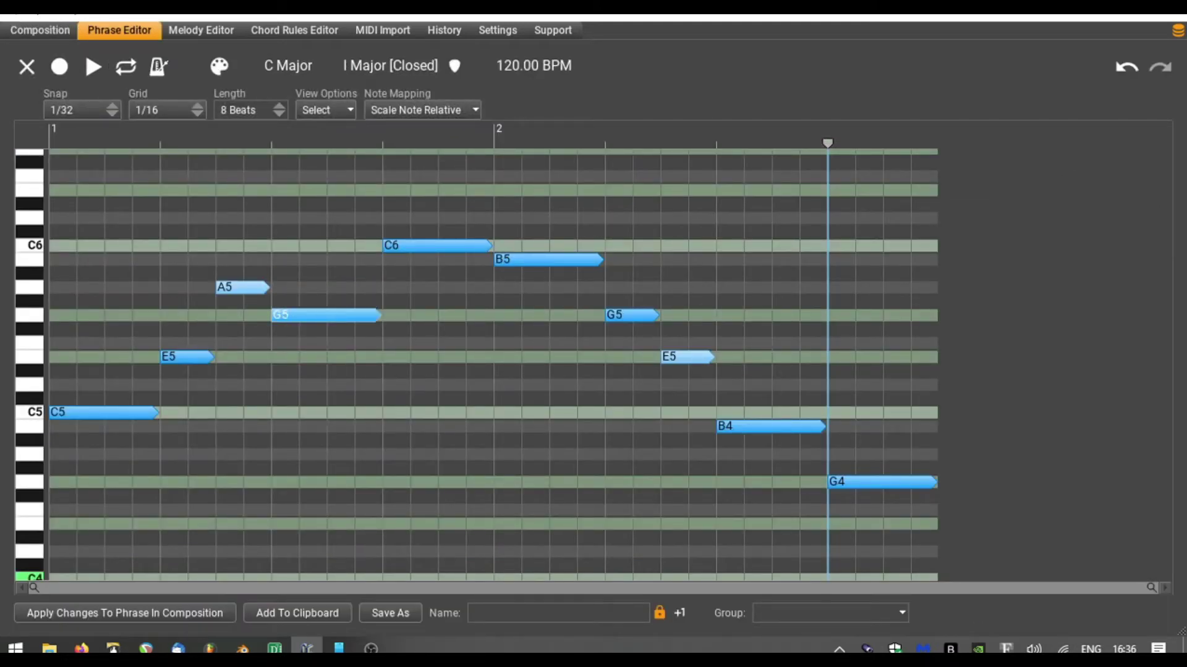
pyautogui.click(96, 614)
pyautogui.click(13, 68)
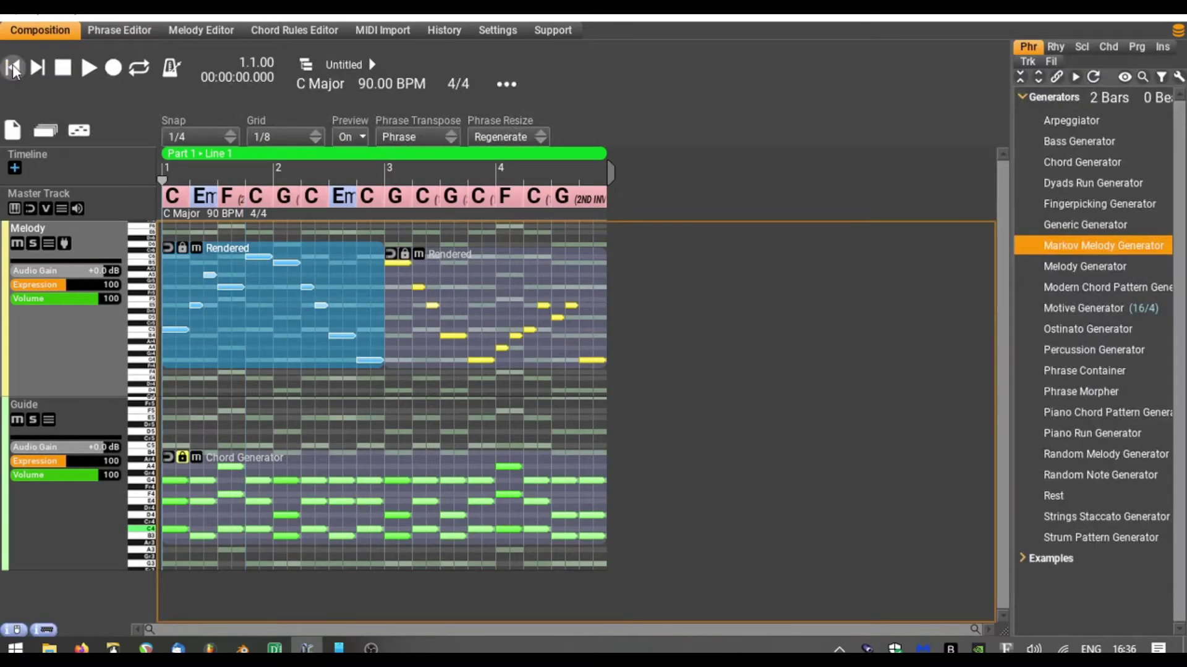
pyautogui.click(85, 69)
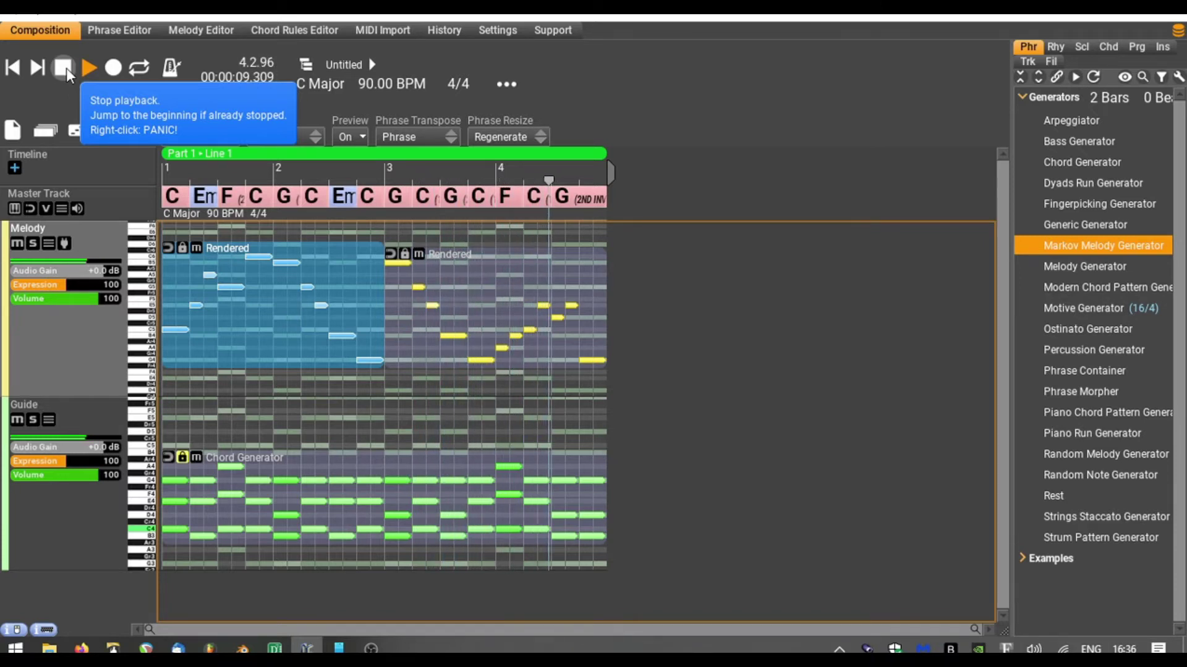
pyautogui.click(63, 68)
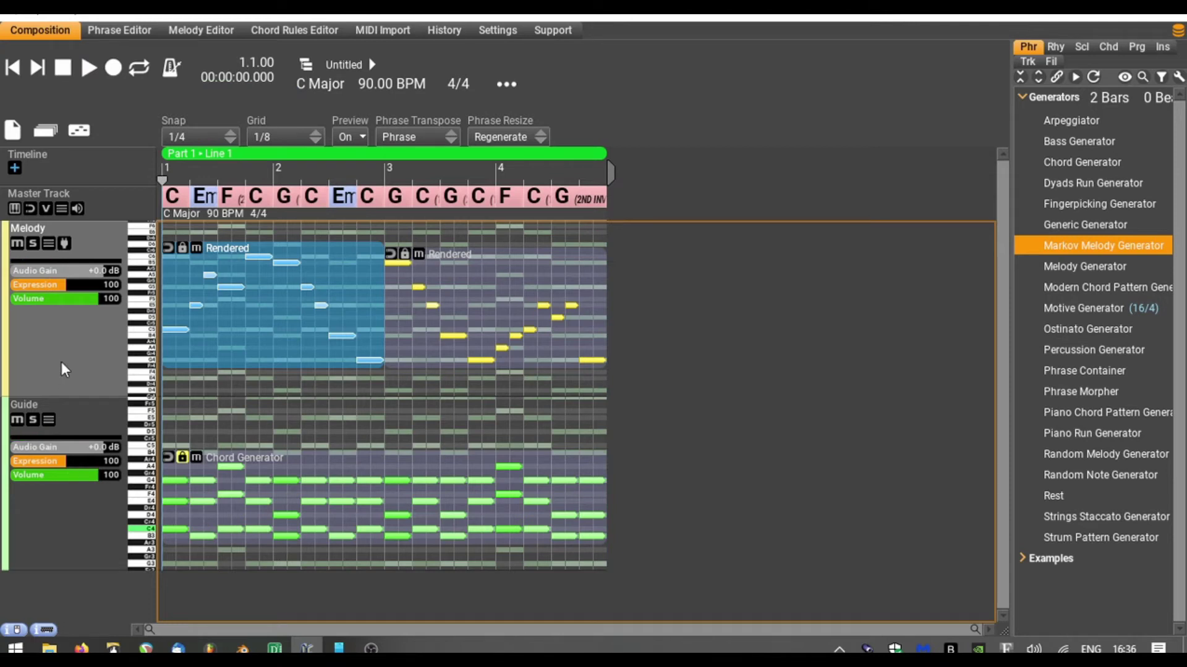
# Set the Guide track's instrument to a new instance of Originals - Epic Strings and load its Short preset.
pyautogui.doubleClick(75, 518)
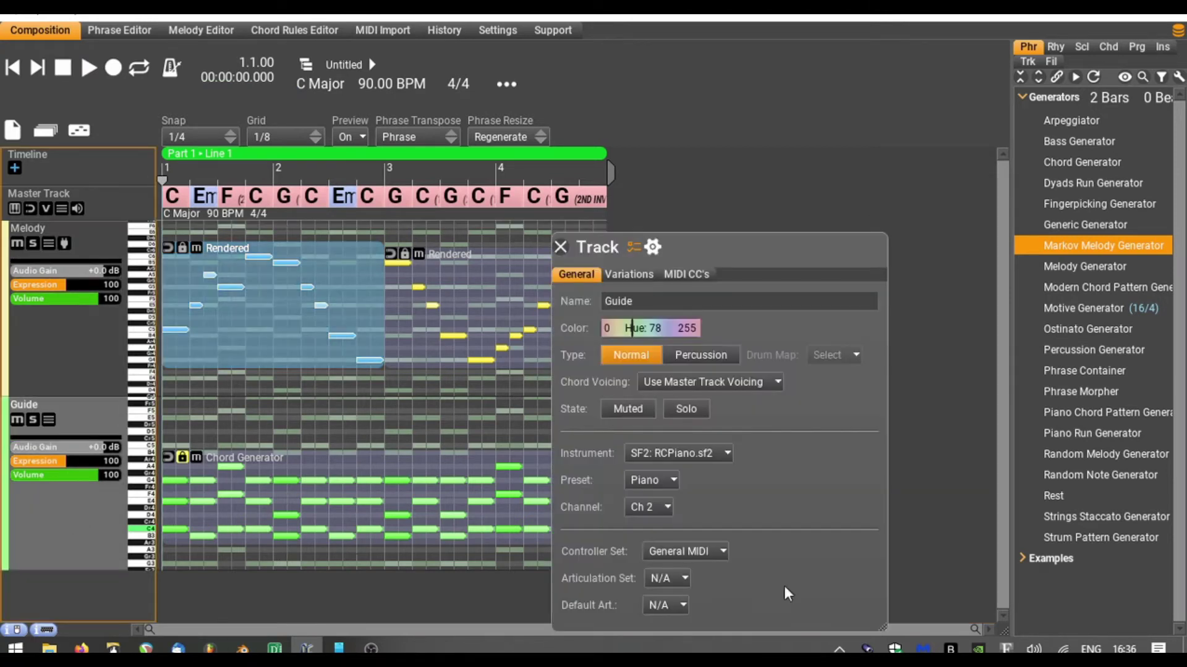
pyautogui.click(703, 453)
pyautogui.click(807, 46)
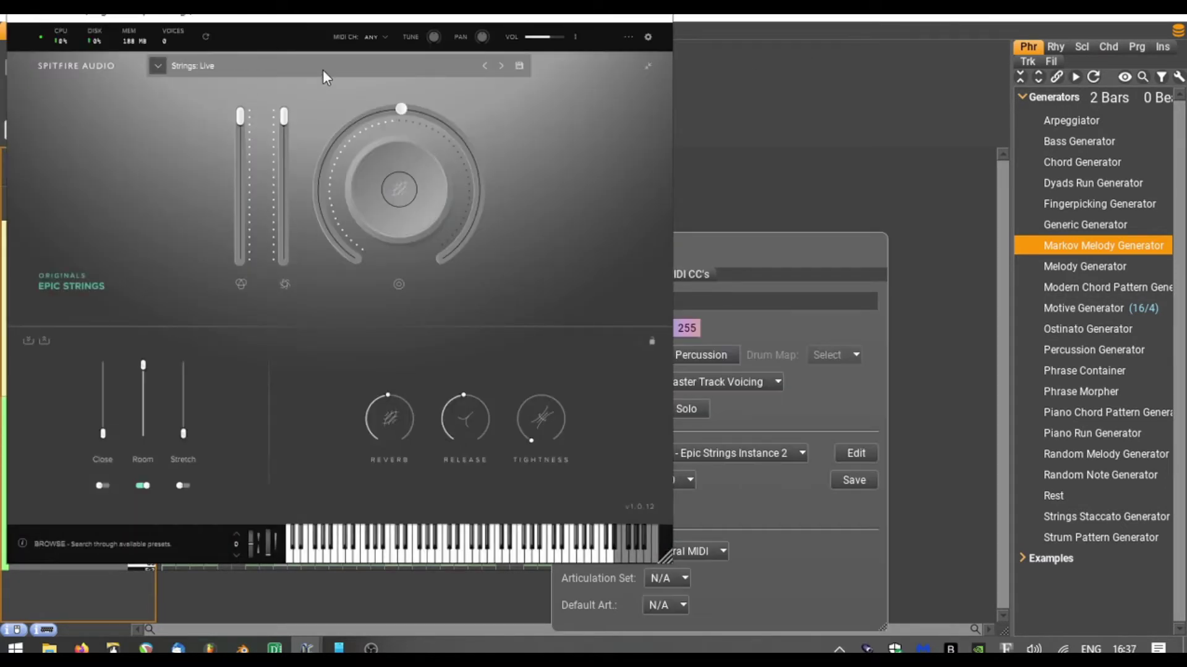
pyautogui.click(323, 69)
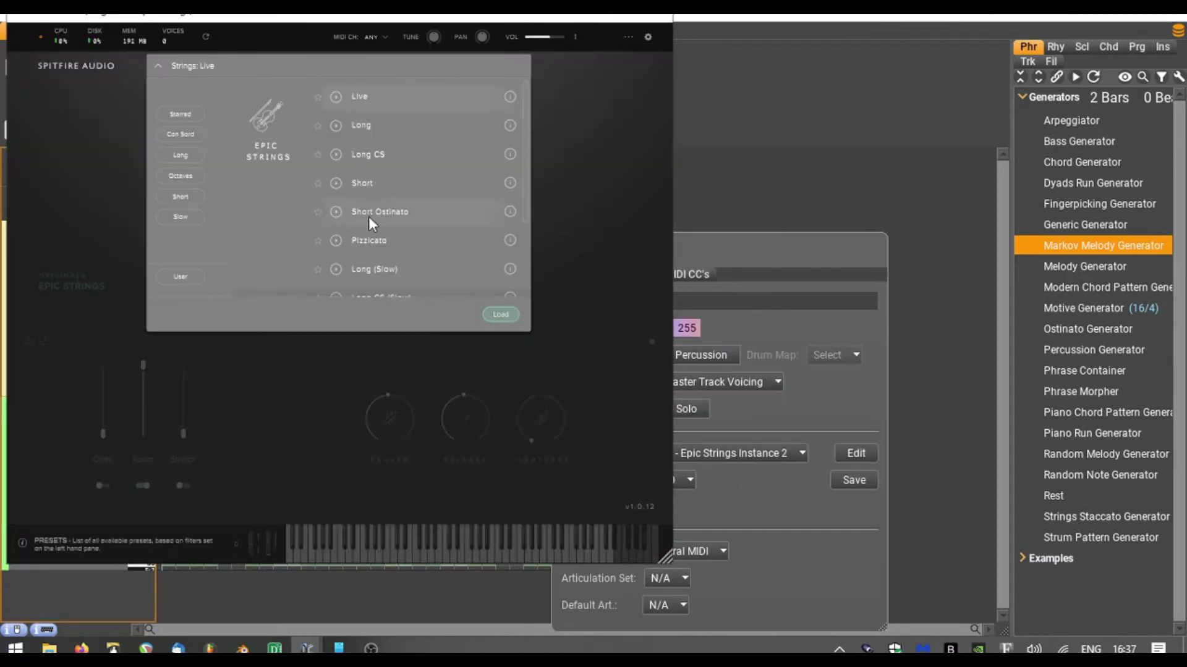
pyautogui.scroll(-2, 396, 253)
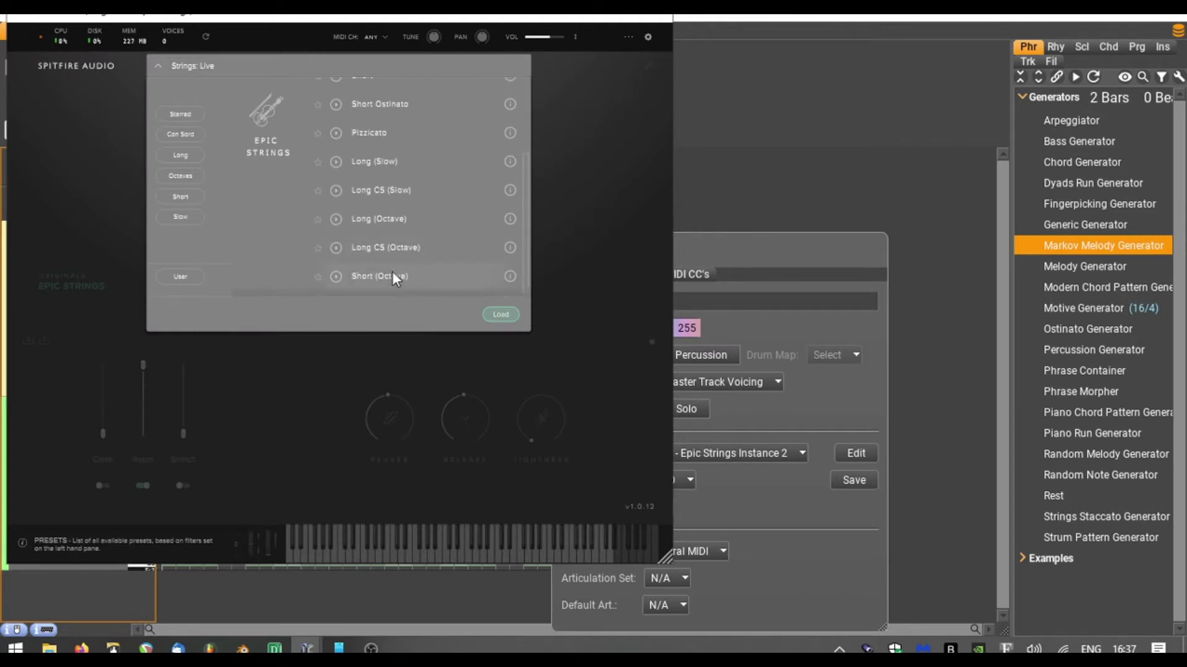
pyautogui.scroll(2, 395, 193)
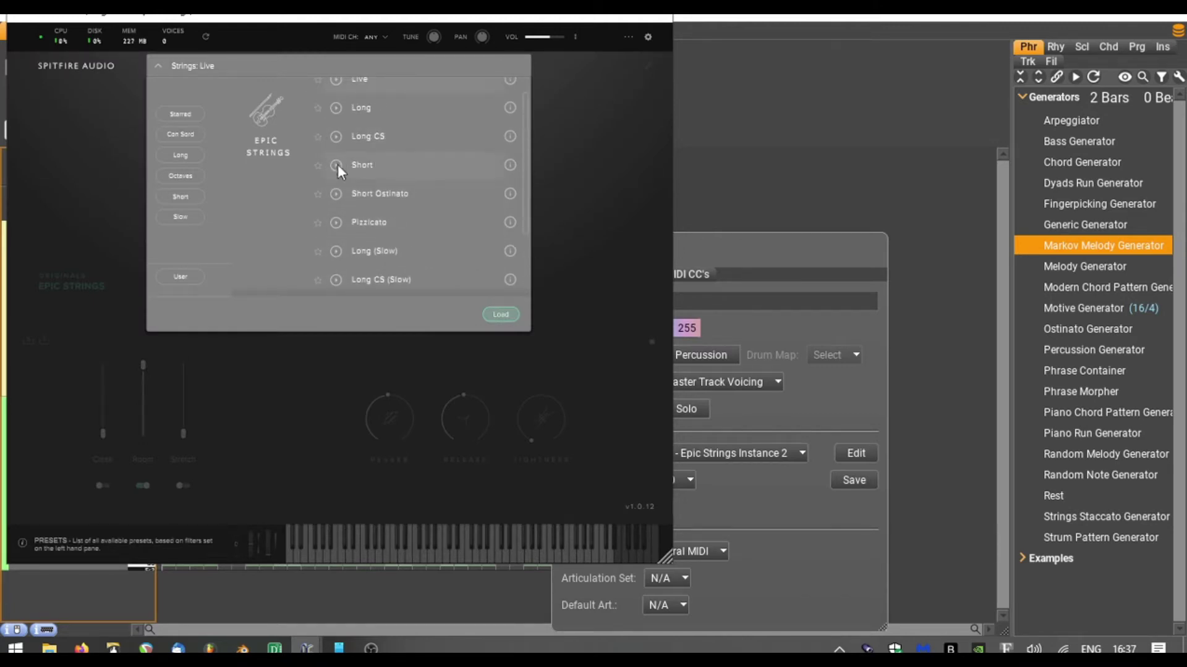
pyautogui.doubleClick(396, 174)
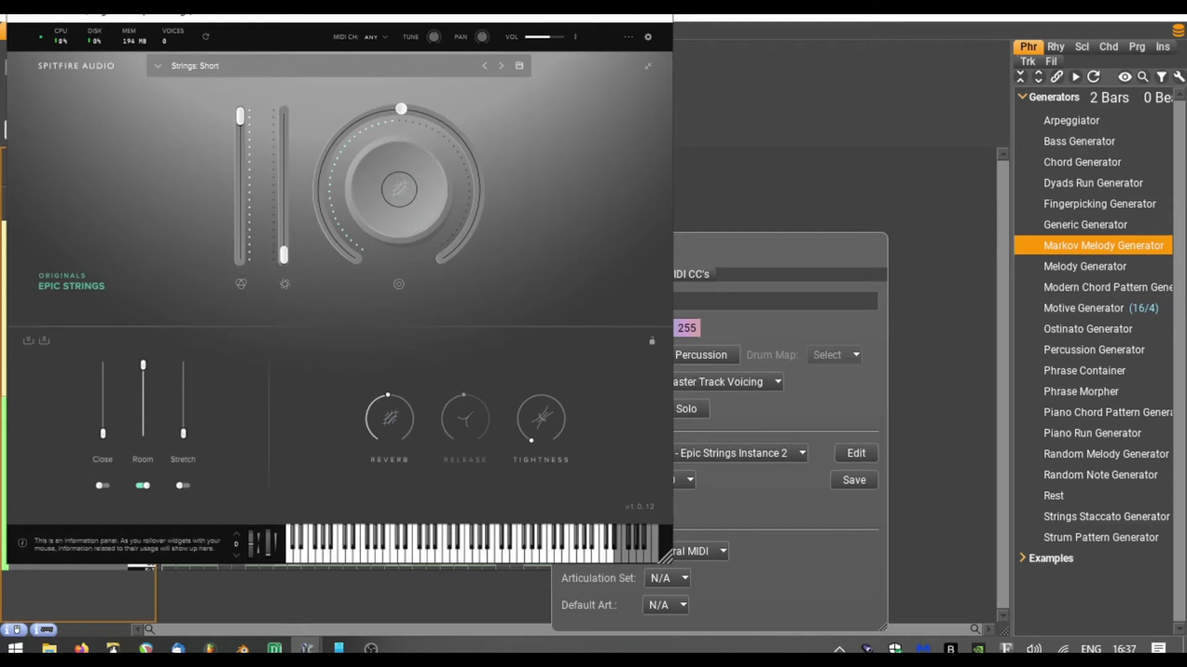
pyautogui.click(667, 16)
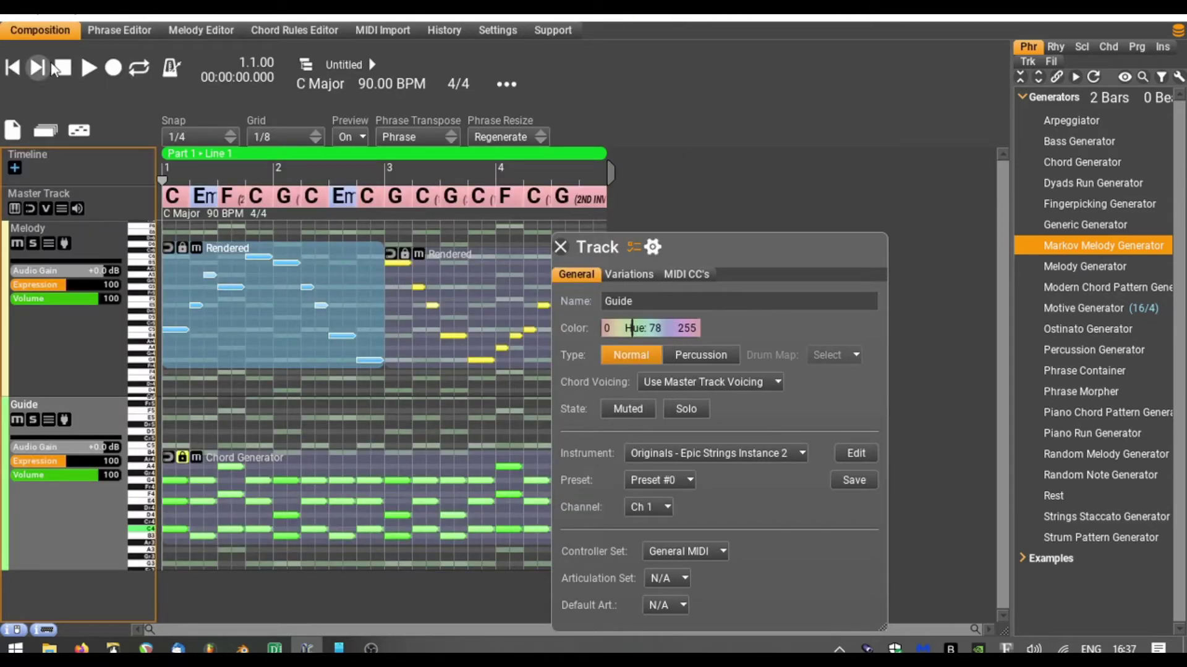
# Play the composition from the start, close the track settings, and lower the Guide track's audio gain to about -0.9 dB.
pyautogui.click(85, 71)
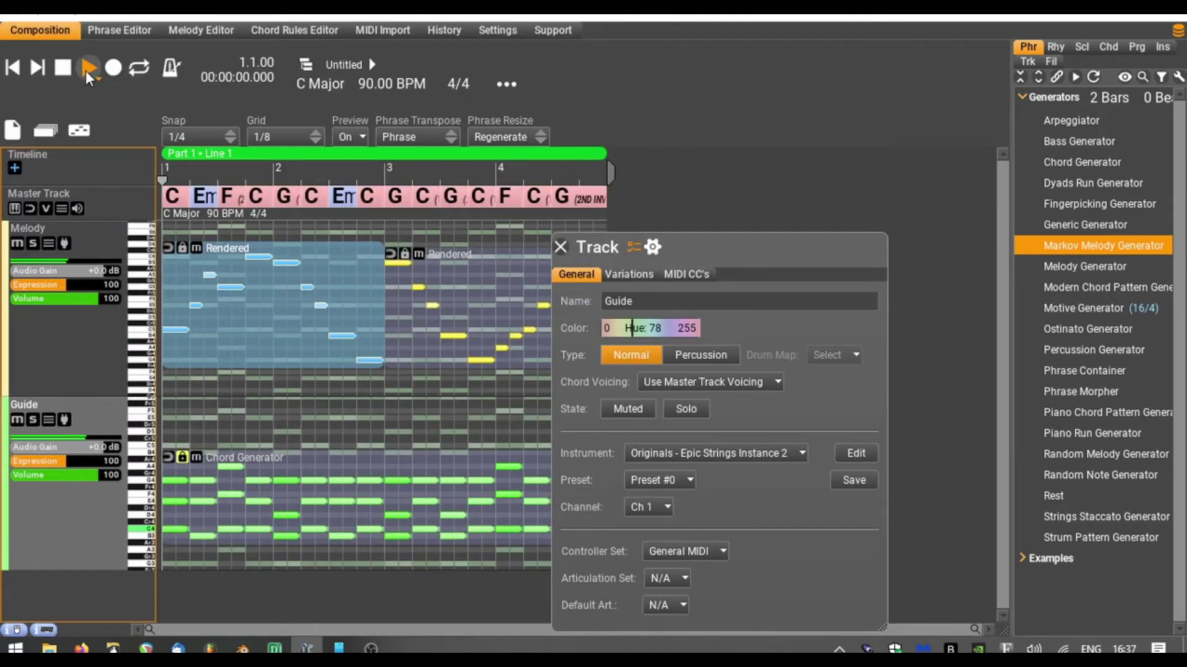
pyautogui.click(560, 251)
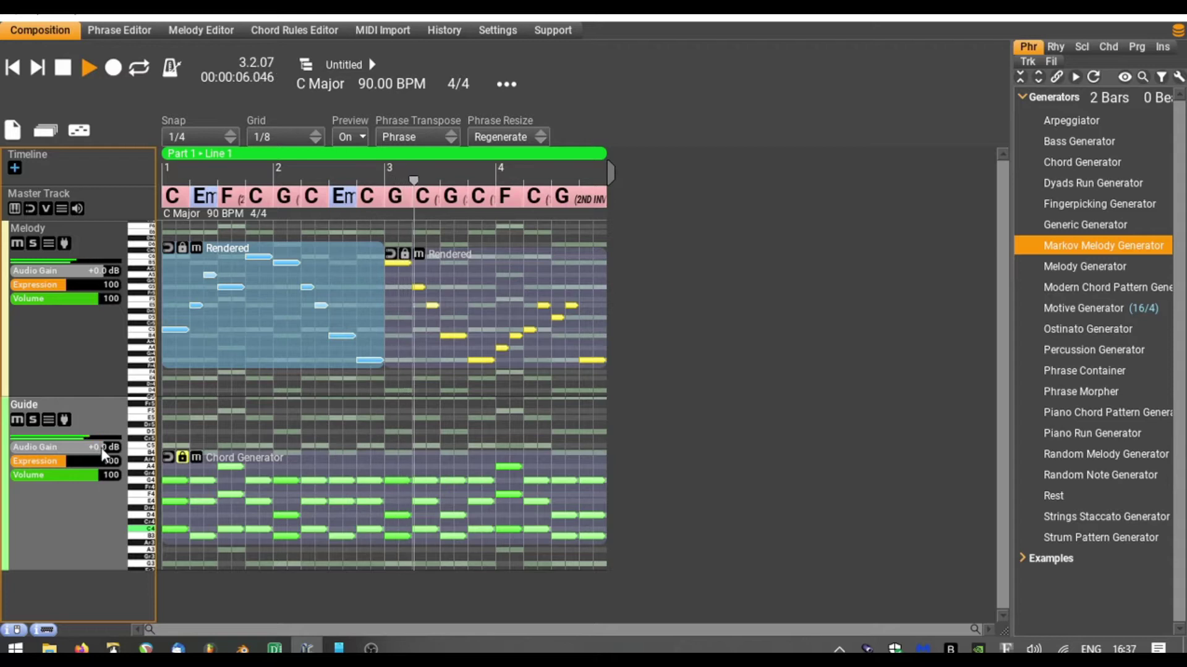
pyautogui.moveTo(102, 447); pyautogui.dragTo(102, 451)
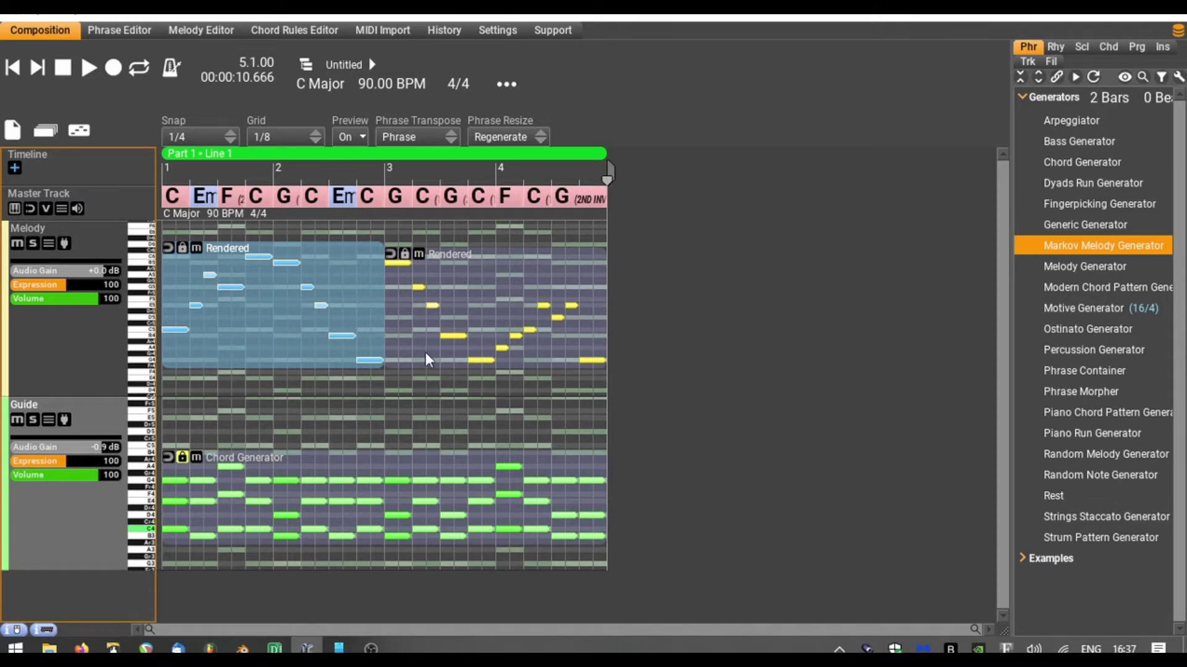
# Shrink the Guide track's height to a single thin row below the Melody track.
pyautogui.click(199, 489)
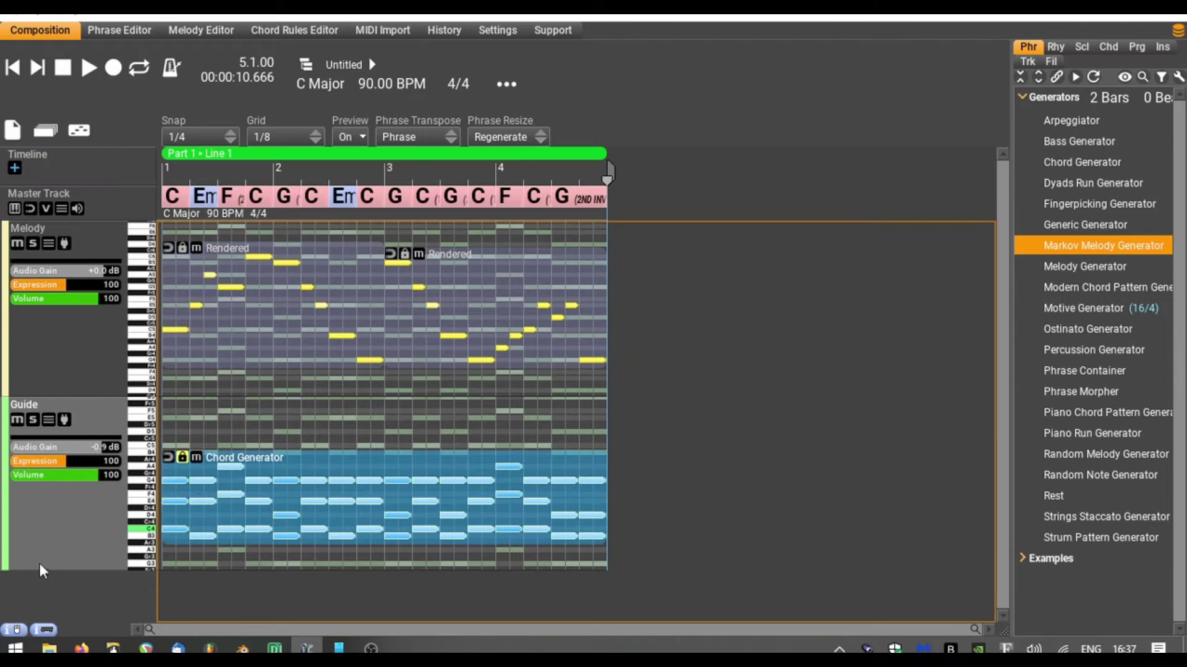
pyautogui.moveTo(39, 569); pyautogui.dragTo(39, 461)
pyautogui.click(13, 411)
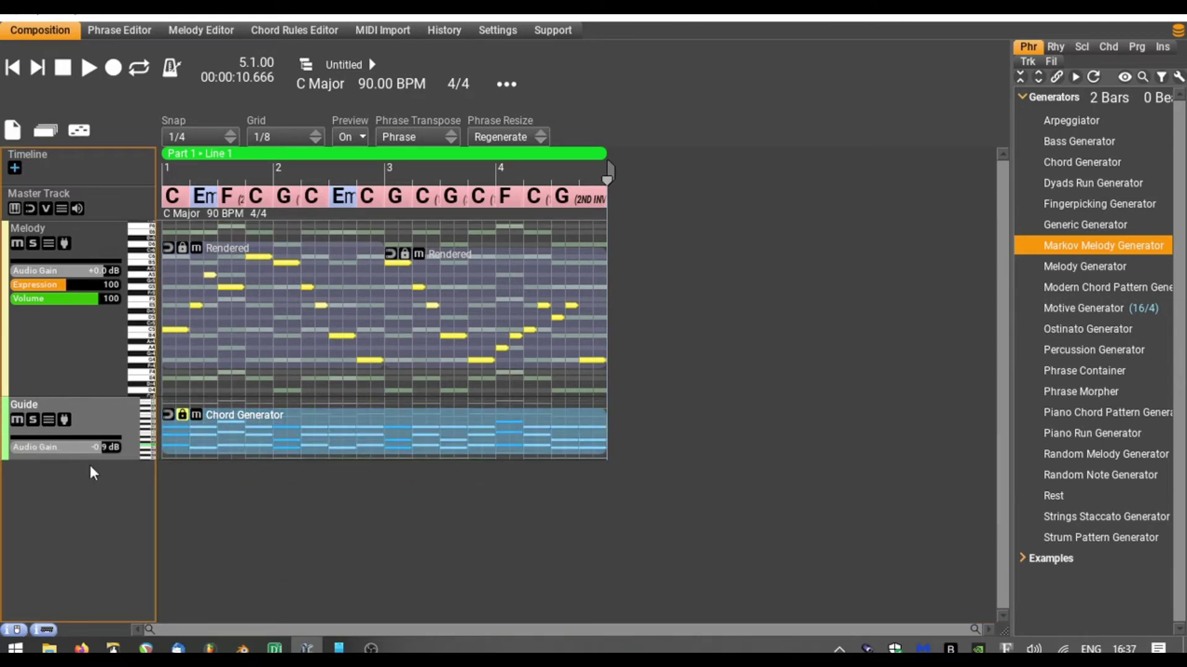
pyautogui.moveTo(91, 458); pyautogui.dragTo(91, 405)
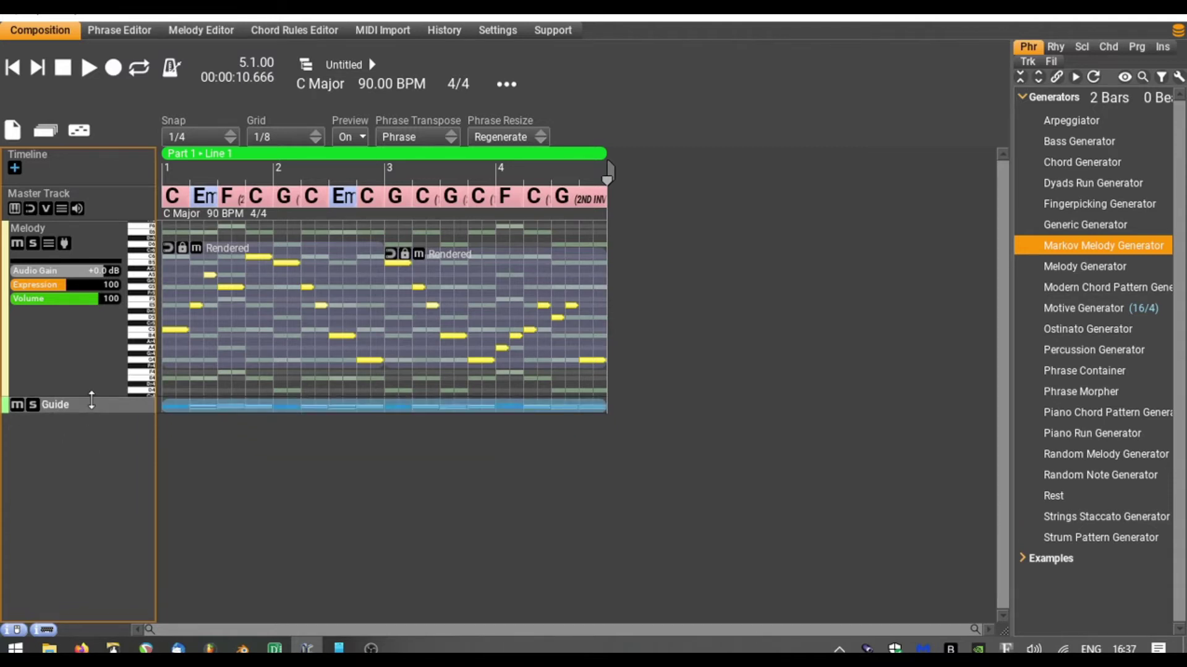
# Add a new track below the Guide track and name it Short Strings.
pyautogui.rightClick(64, 488)
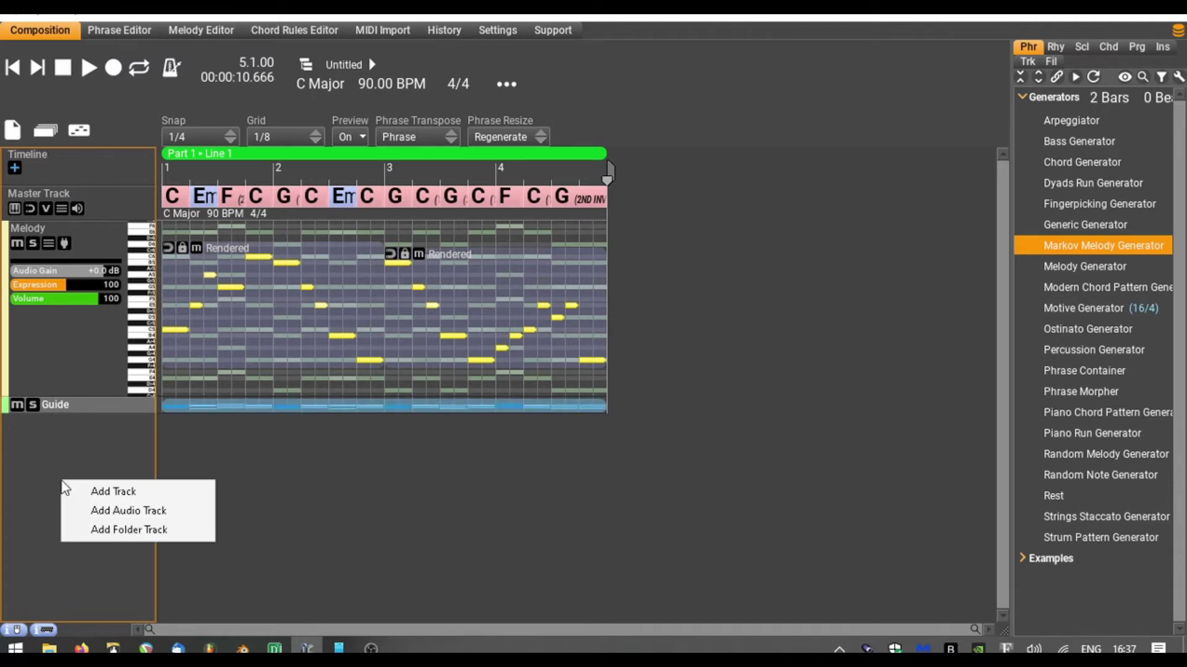
pyautogui.click(106, 493)
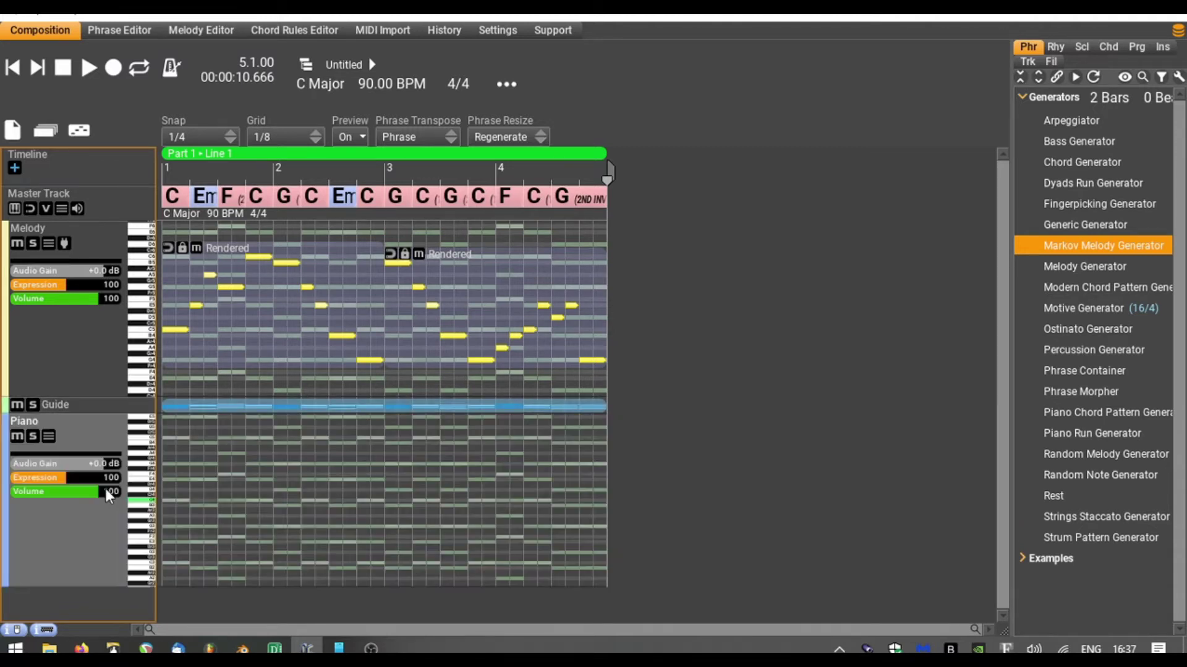
pyautogui.doubleClick(18, 422)
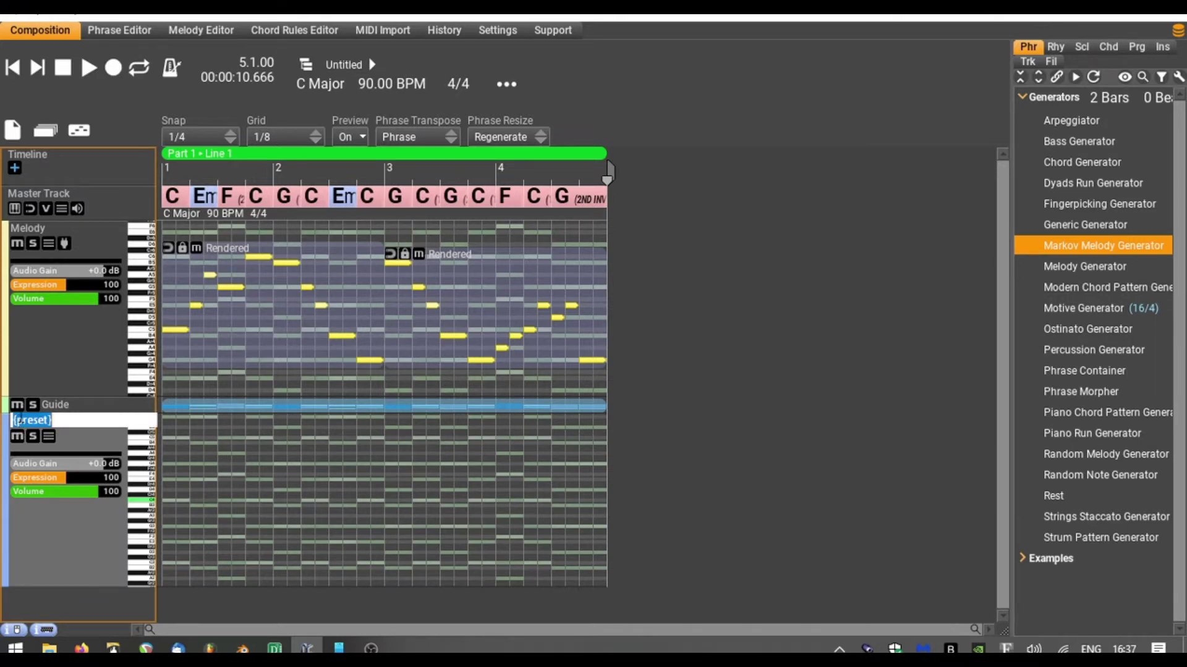
pyautogui.write('Short String')
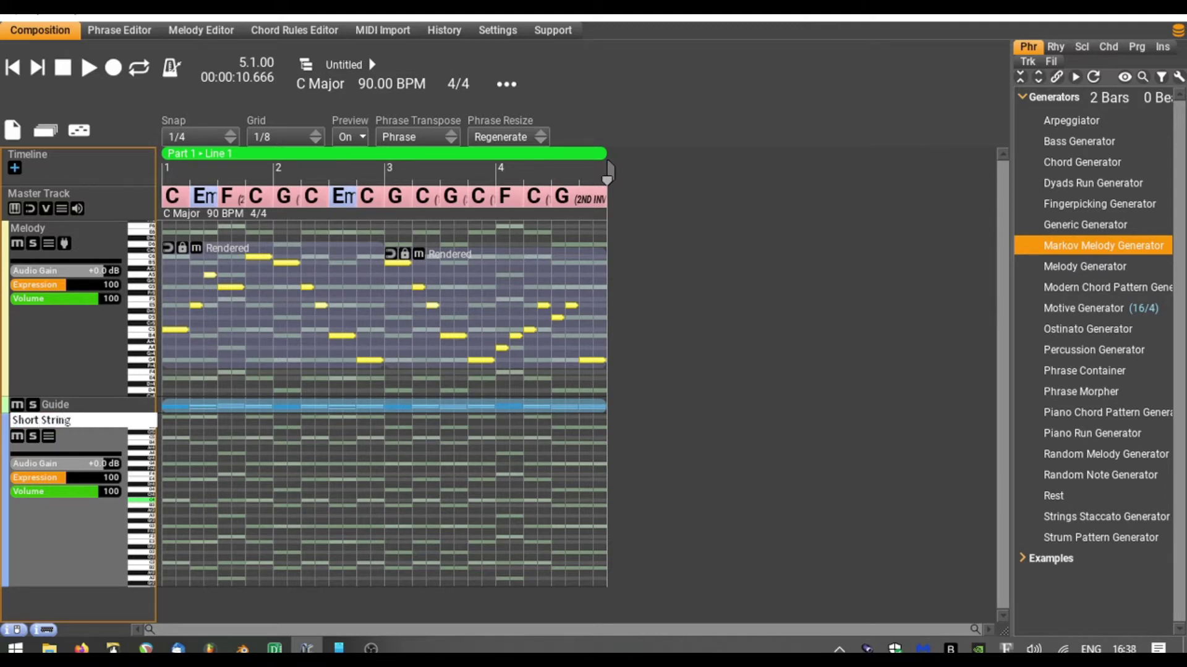
pyautogui.write('s')
pyautogui.press('Return')
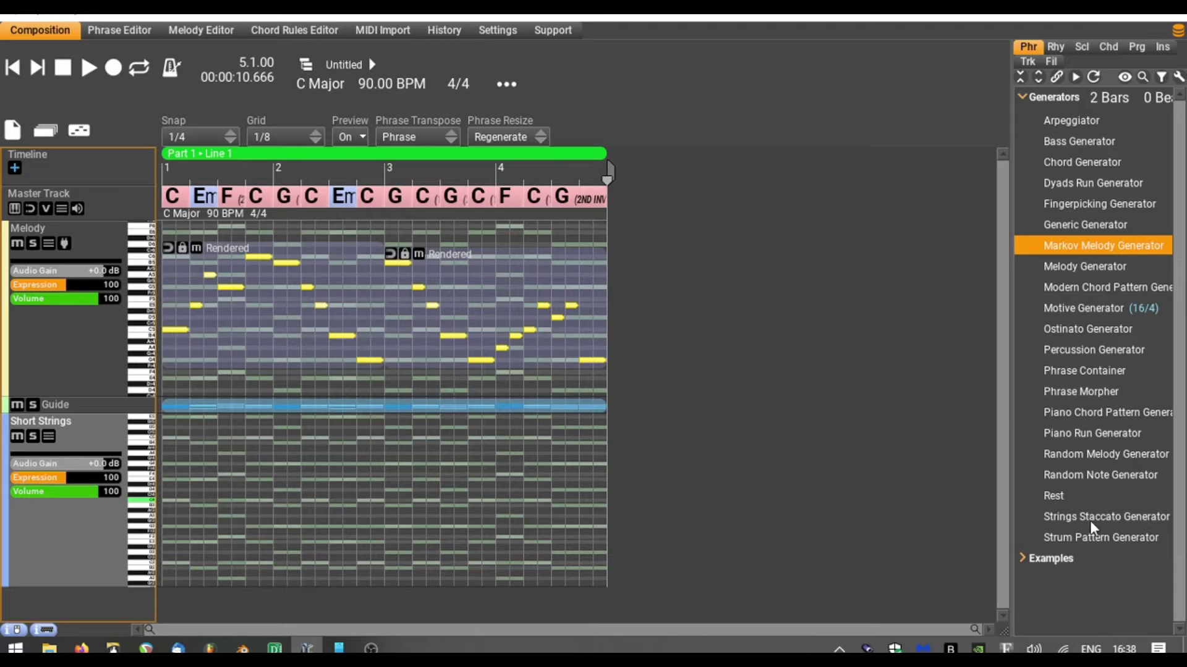
# Place a Strings Staccato Generator phrase at bar 1 of Short Strings, extend it through bar 4, and show its generator settings.
pyautogui.moveTo(1089, 515); pyautogui.dragTo(165, 494)
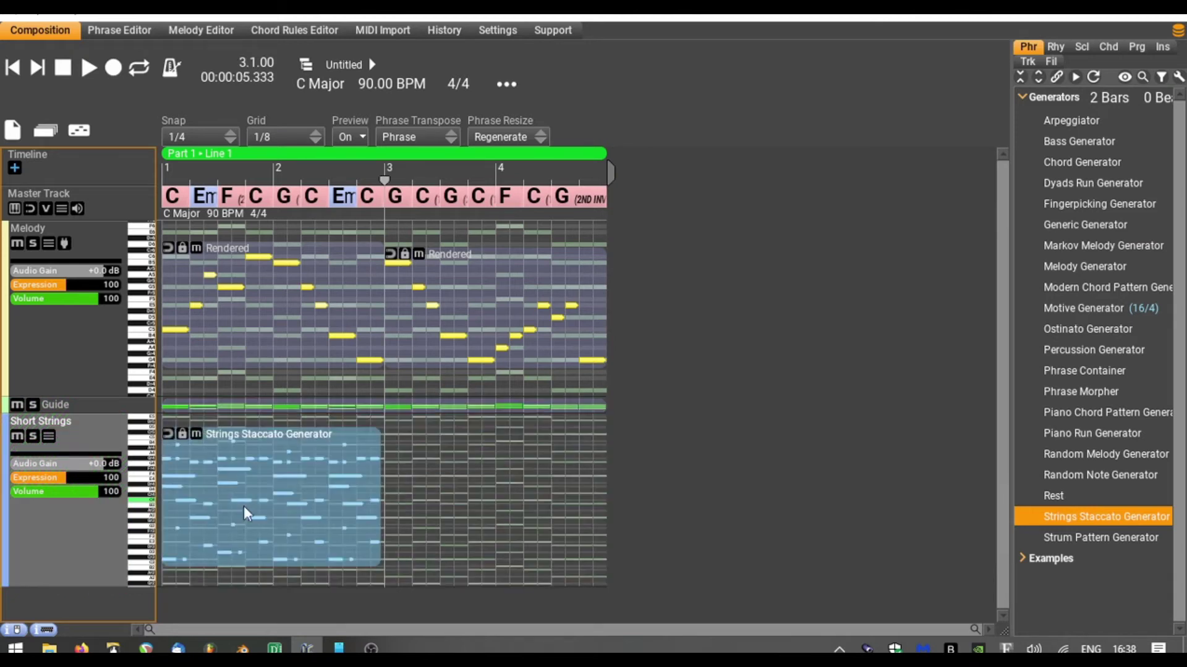
pyautogui.moveTo(377, 512); pyautogui.dragTo(599, 522)
pyautogui.doubleClick(451, 497)
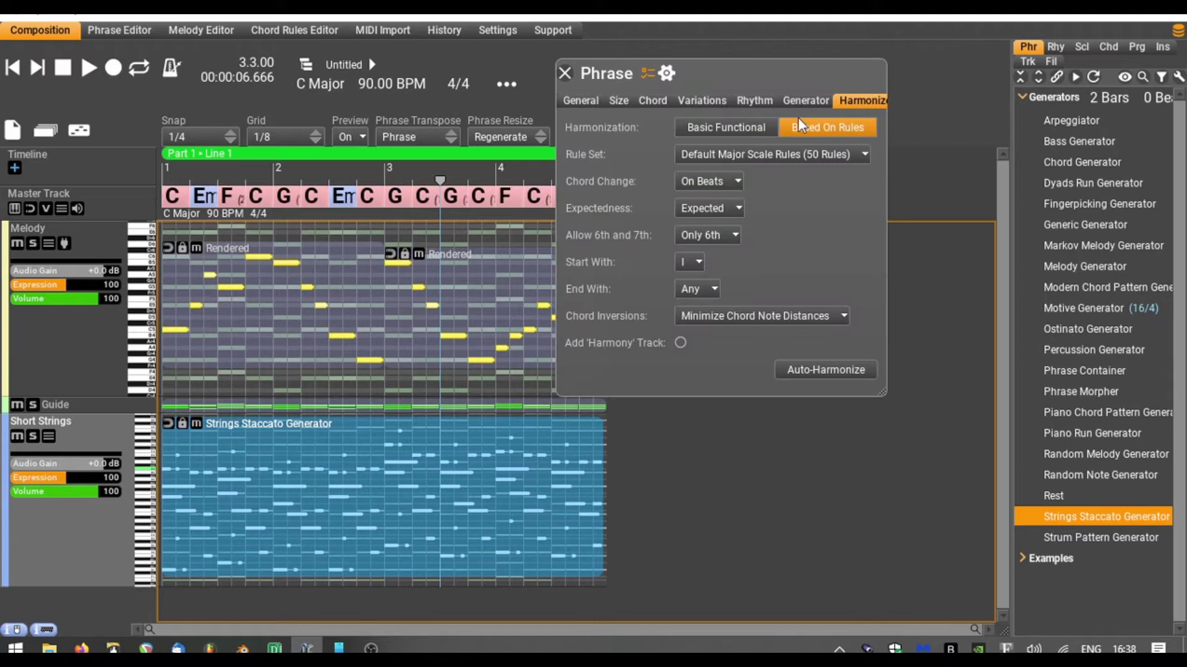
pyautogui.click(799, 99)
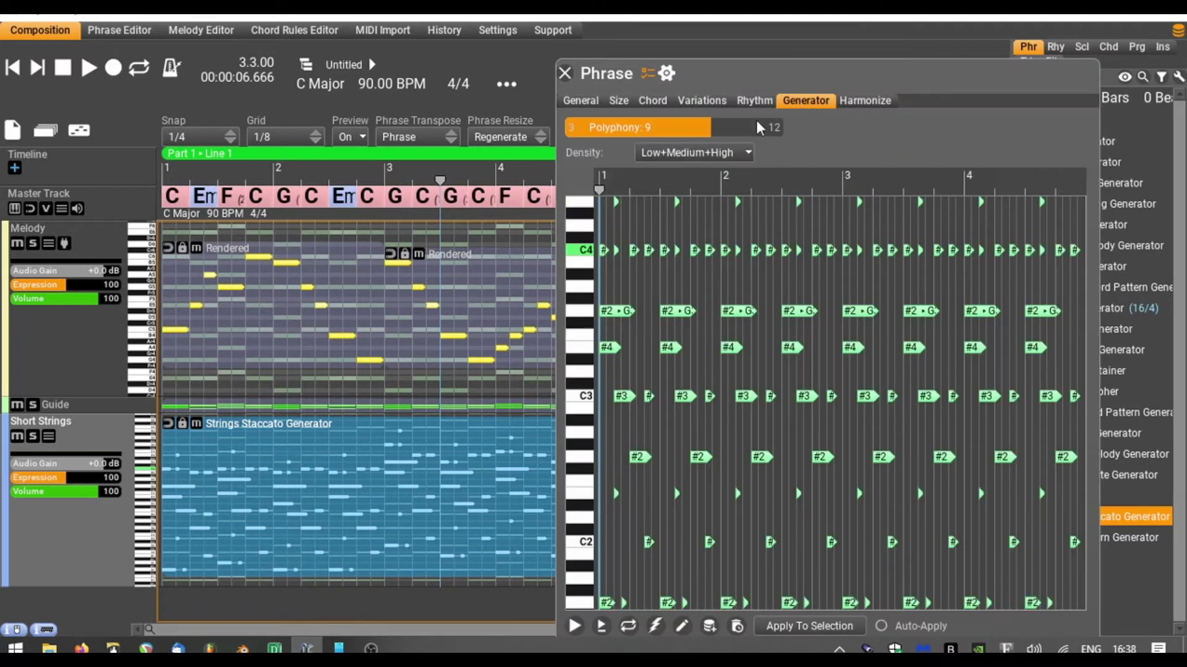
# Set the staccato phrase's polyphony to 6 and preview it in the composition with all unmuted tracks.
pyautogui.moveTo(697, 135); pyautogui.dragTo(632, 136)
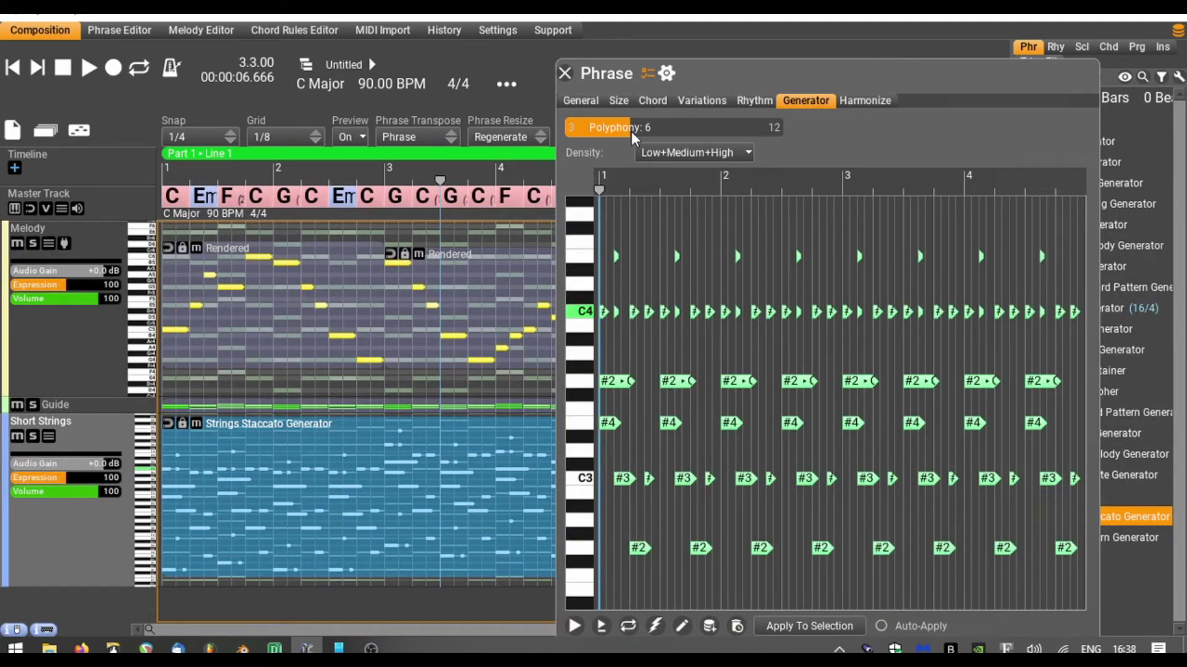
pyautogui.click(601, 627)
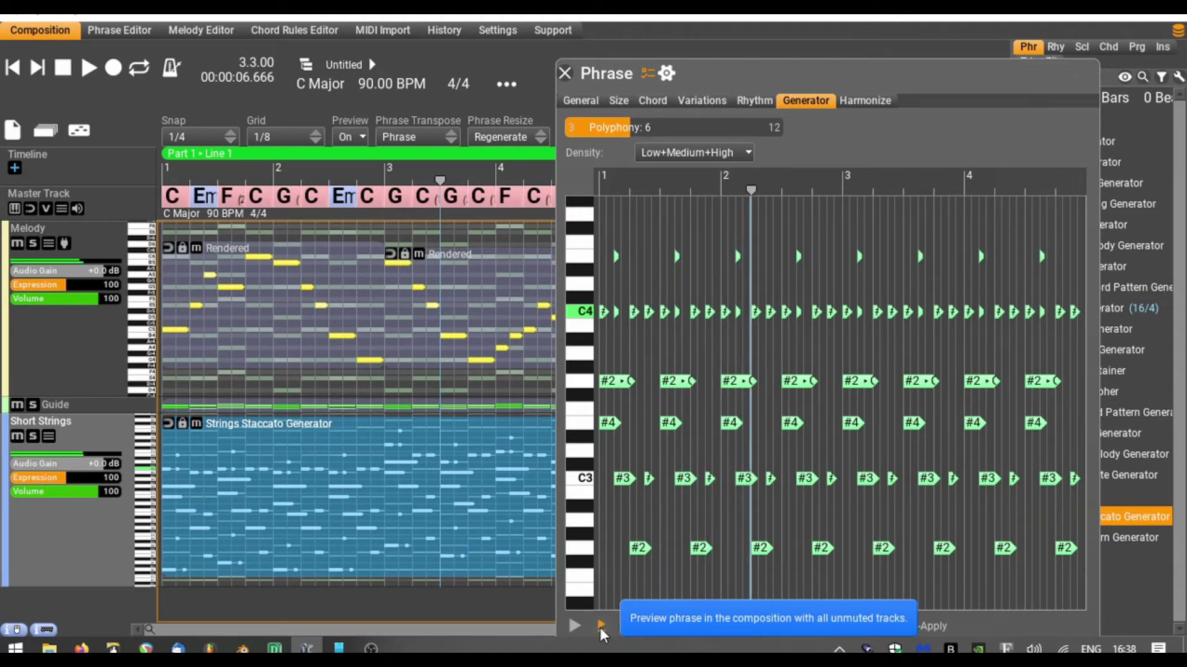
pyautogui.click(602, 626)
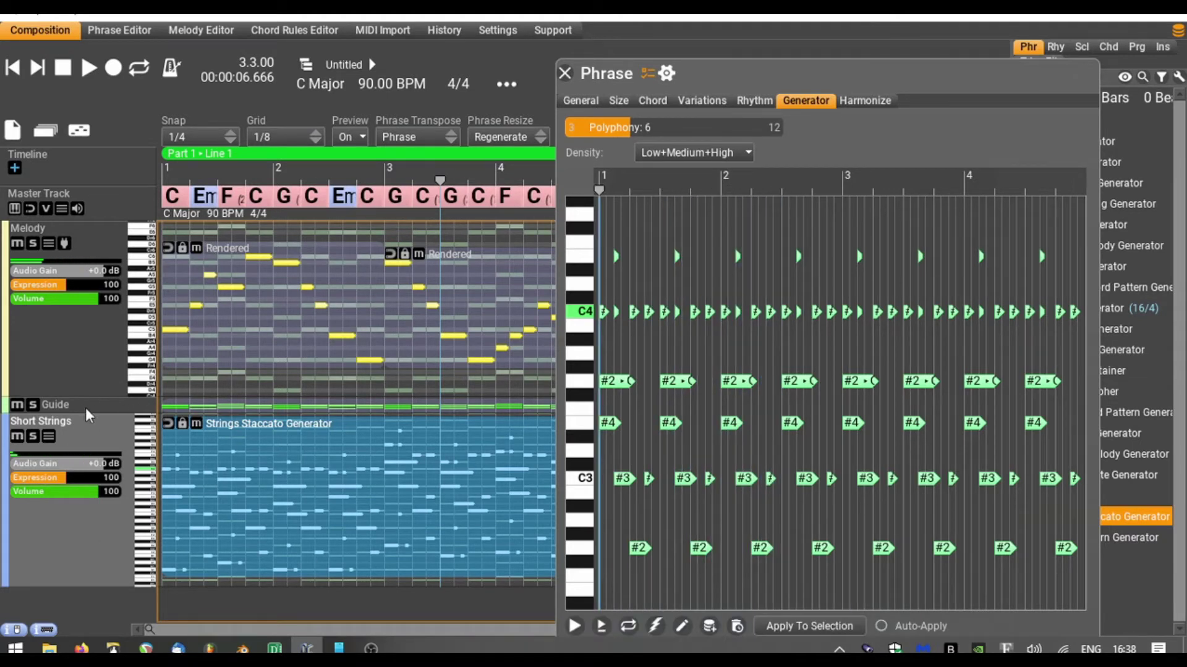
# Mute the Guide track and assign Short Strings a new instance of Originals - Epic Strings with the Short preset loaded.
pyautogui.click(18, 406)
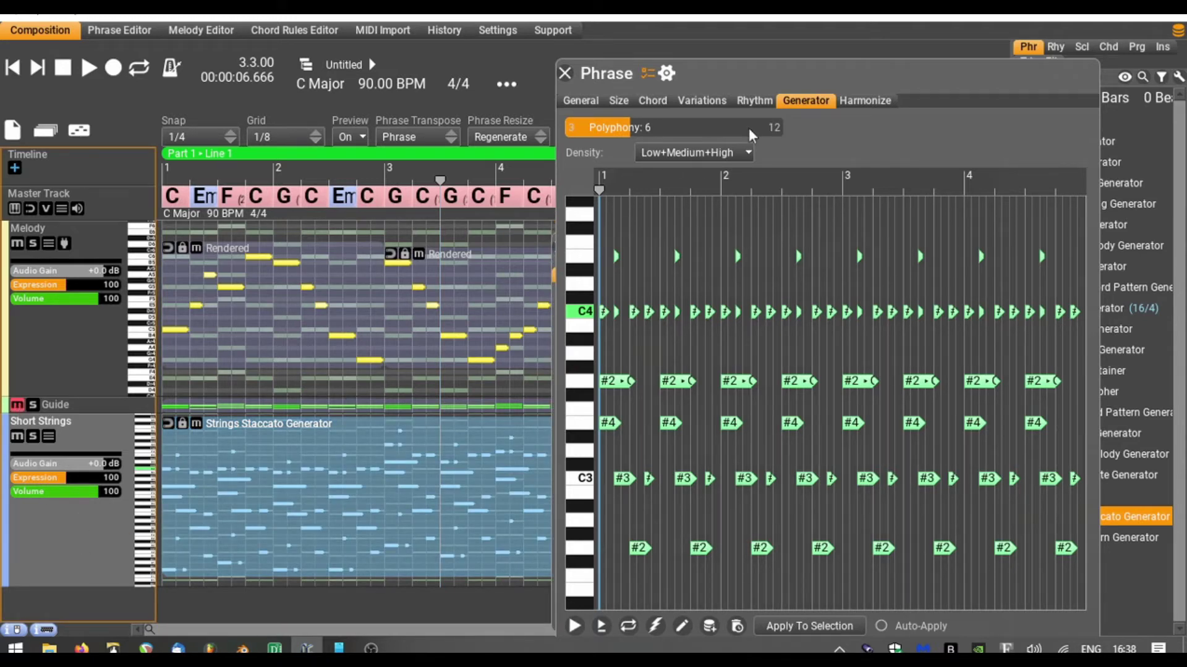
pyautogui.moveTo(729, 75); pyautogui.dragTo(1056, 286)
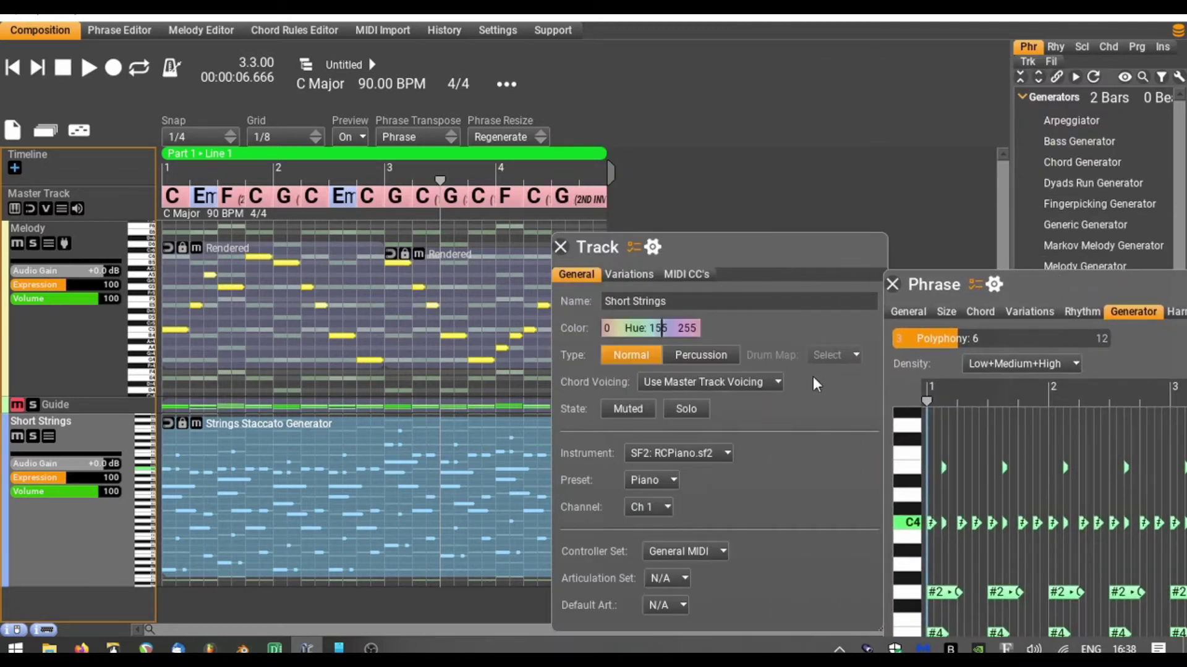
pyautogui.click(688, 454)
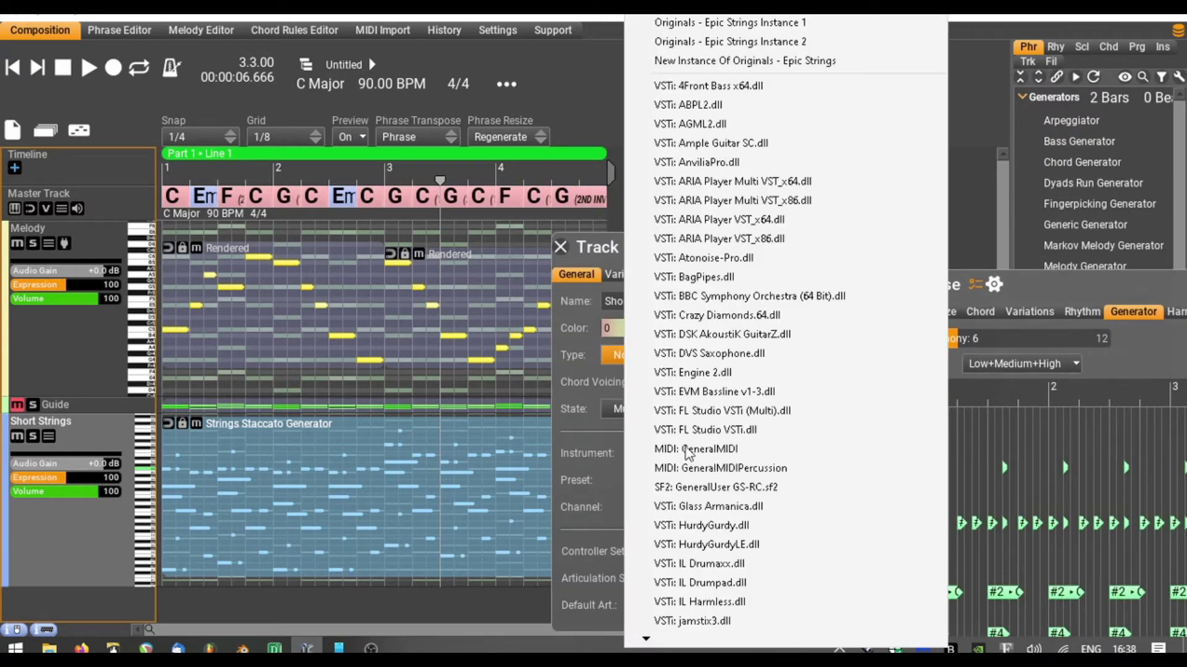
pyautogui.click(797, 61)
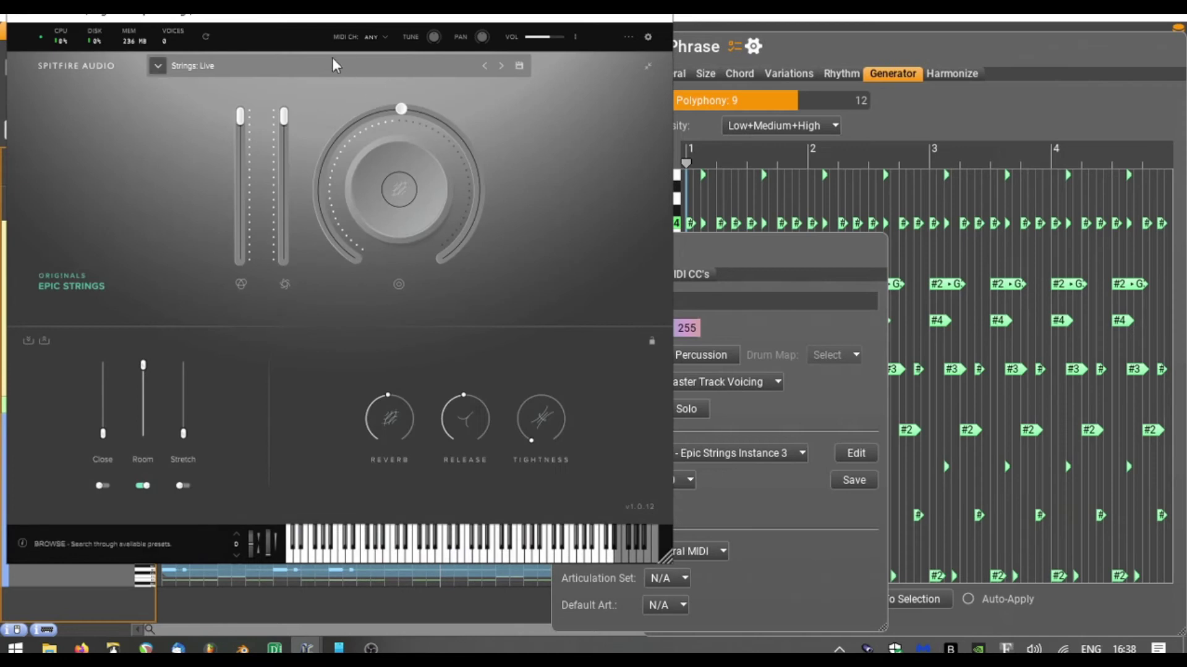
pyautogui.click(358, 66)
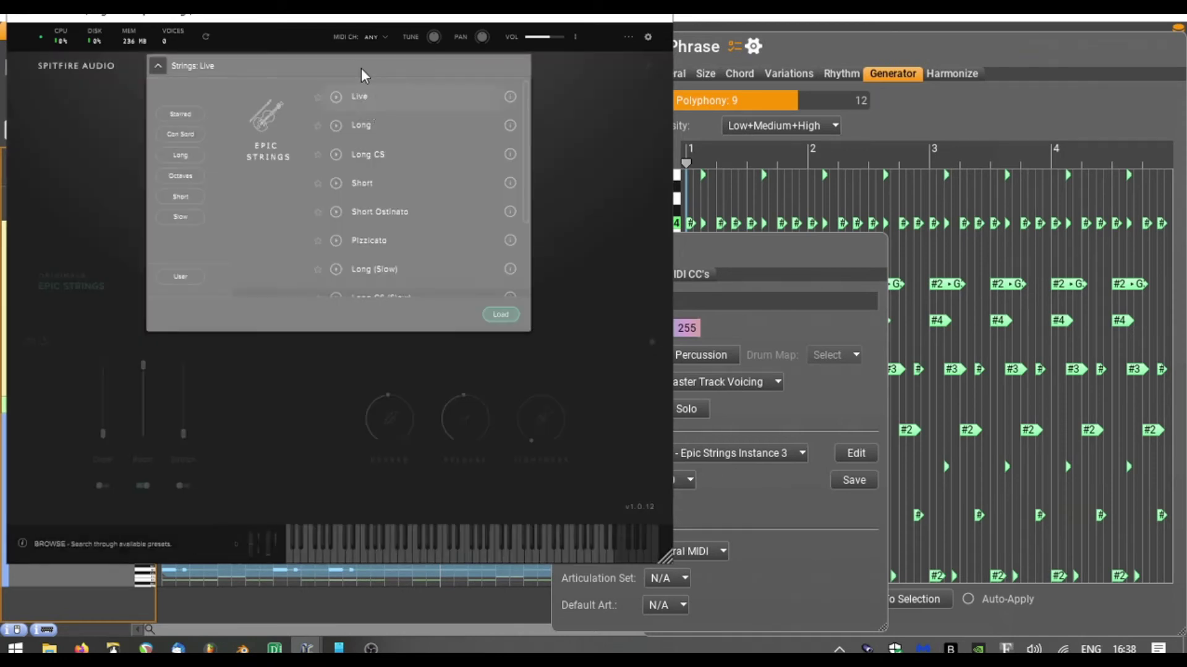
pyautogui.doubleClick(370, 185)
pyautogui.click(663, 19)
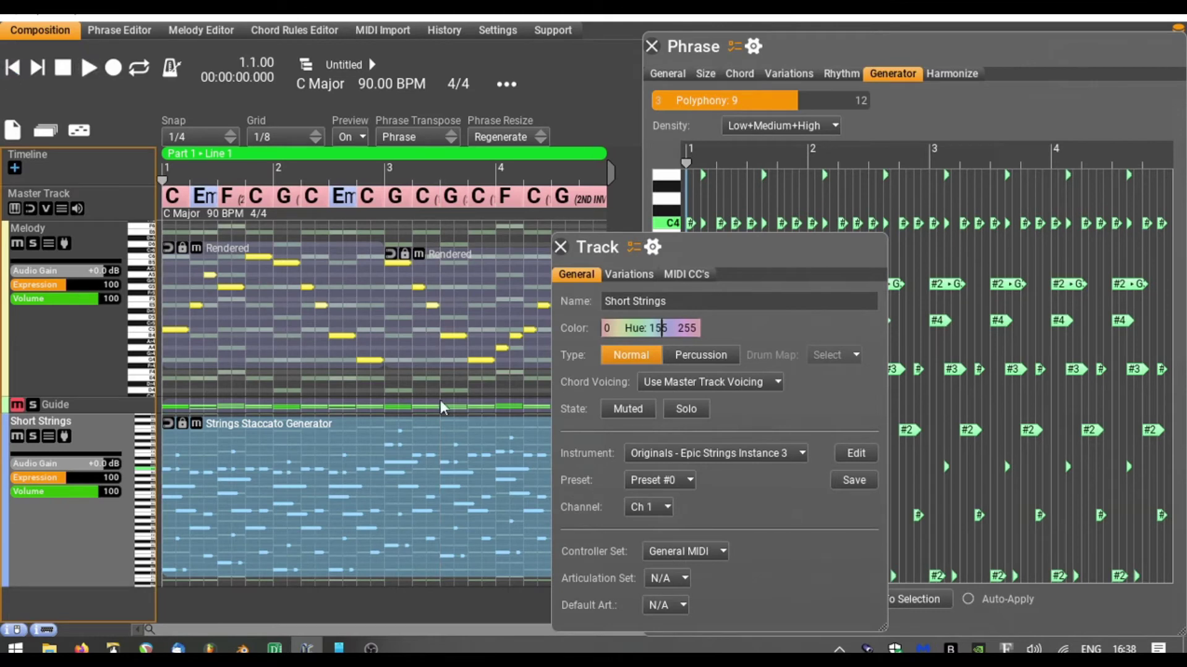
# Preview the polyphony 9 staccato phrase with the unmuted tracks, apply the generator's pattern to the selection, and play the composition.
pyautogui.click(989, 127)
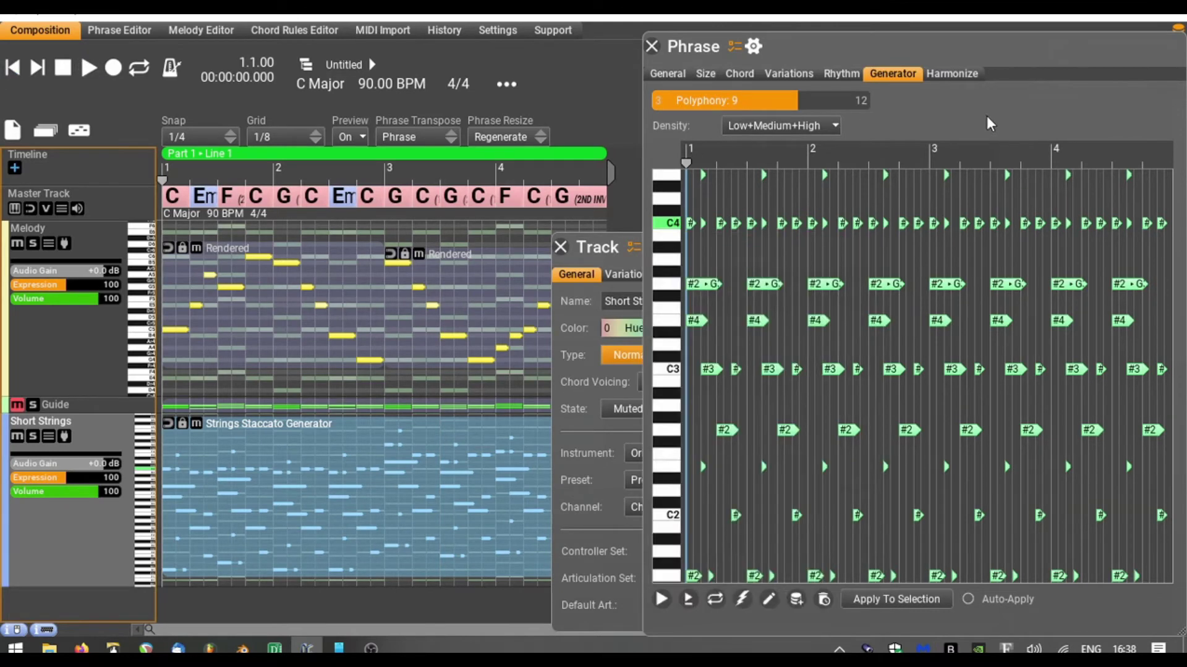
pyautogui.click(689, 605)
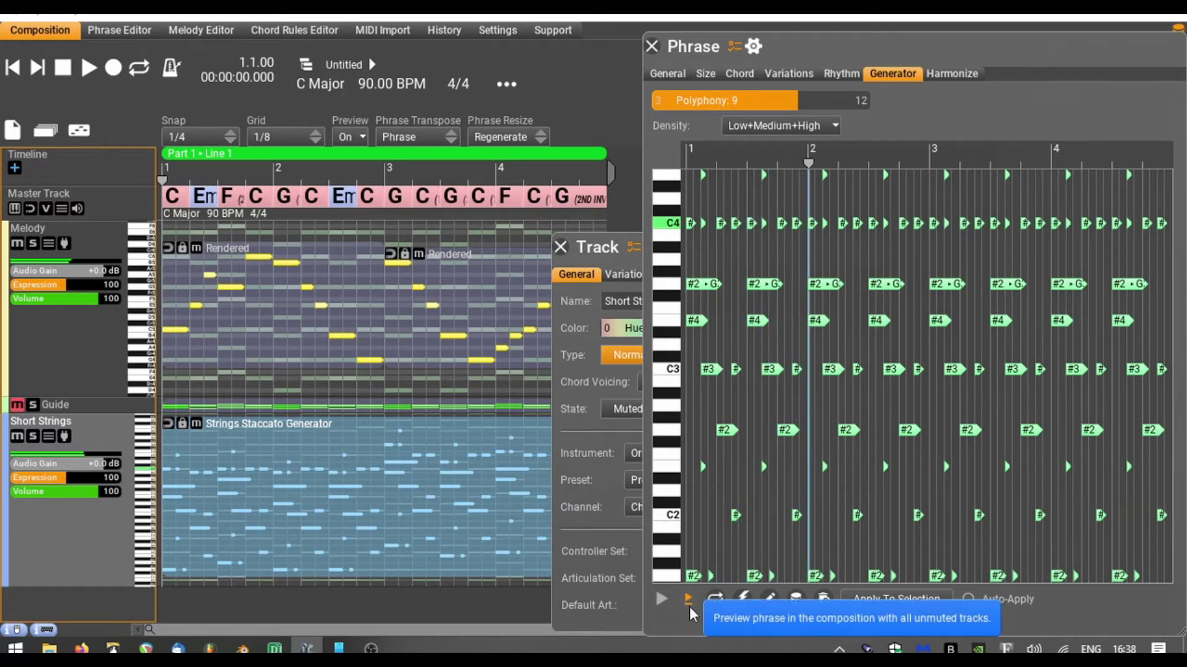
pyautogui.click(689, 608)
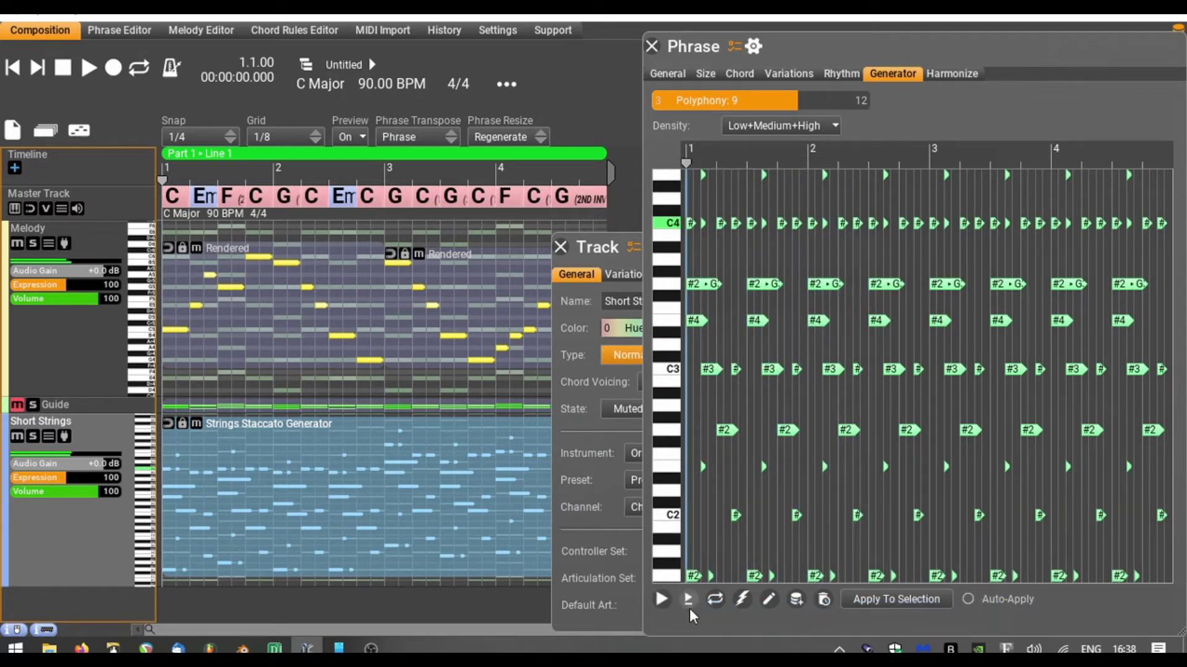
pyautogui.click(887, 599)
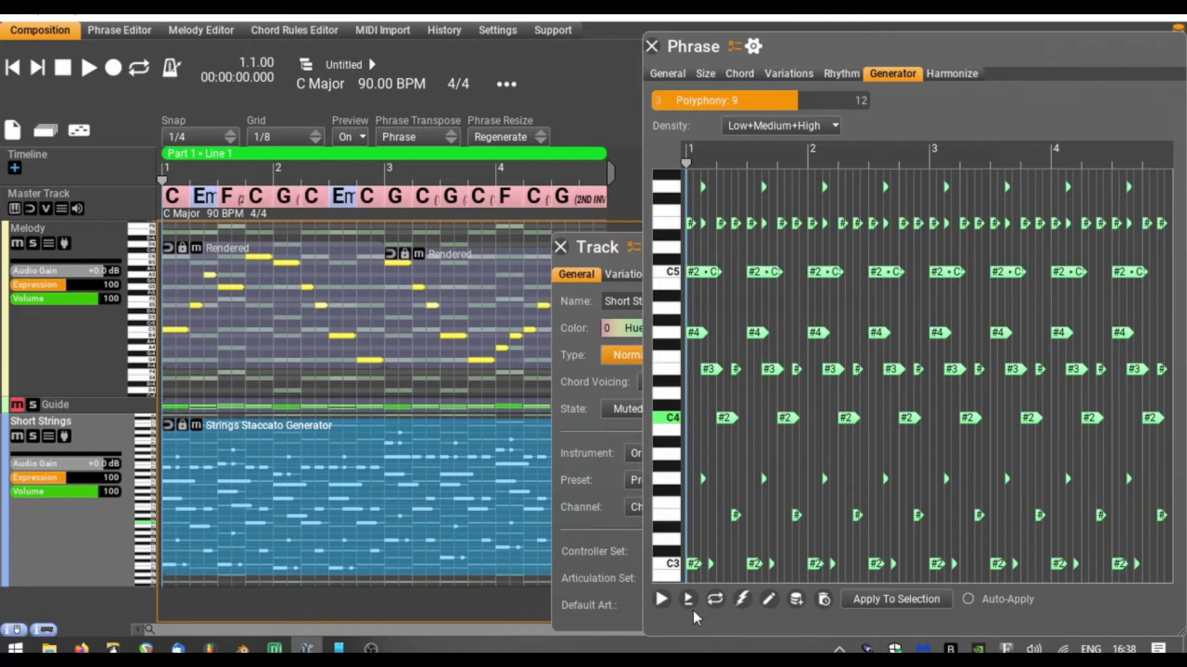
pyautogui.click(89, 73)
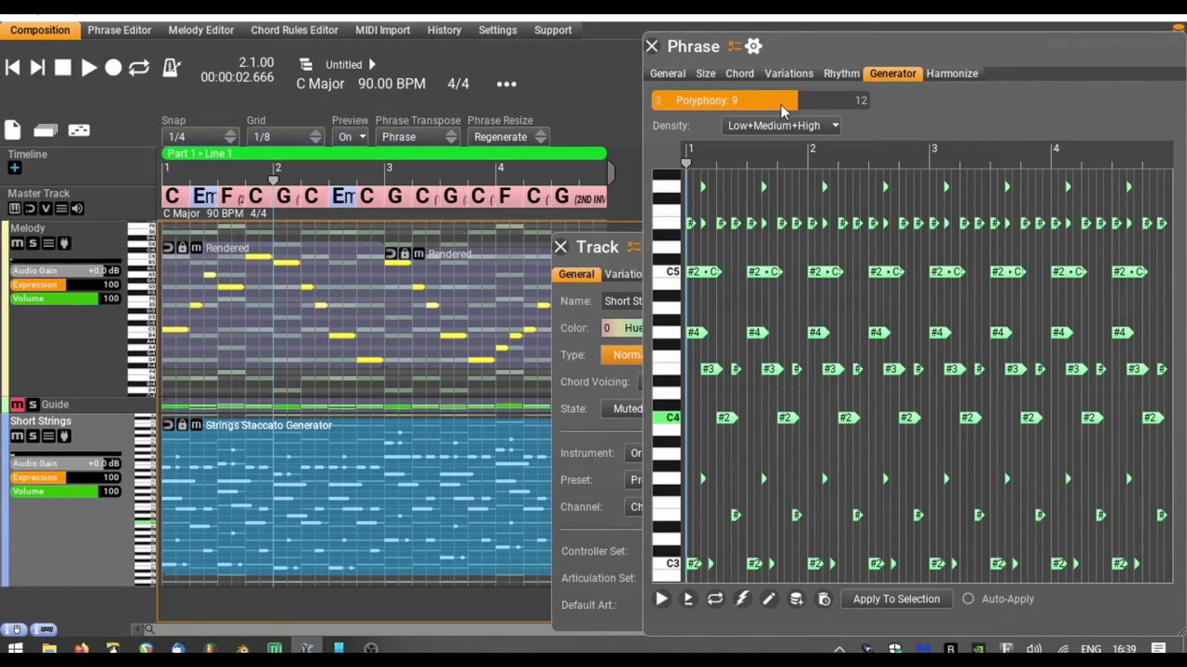
# Set the staccato generator's polyphony to 6 and density to Low+Medium, and preview the pattern with the unmuted tracks.
pyautogui.moveTo(796, 101); pyautogui.dragTo(726, 113)
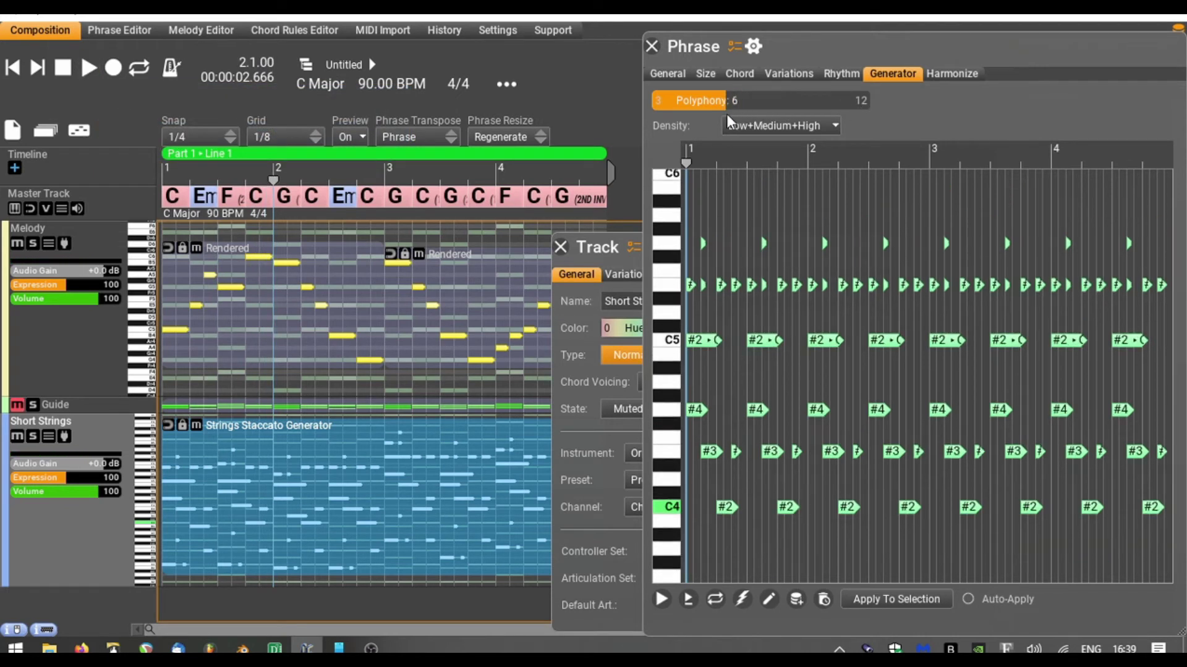
pyautogui.click(766, 126)
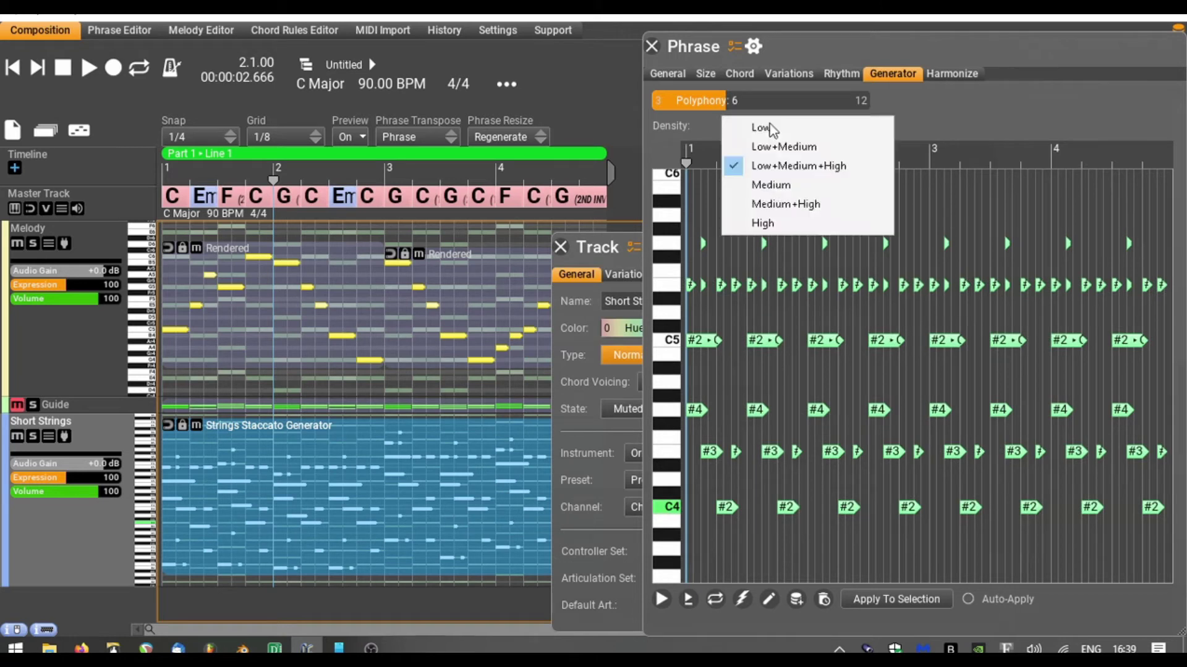
pyautogui.click(809, 151)
pyautogui.click(691, 603)
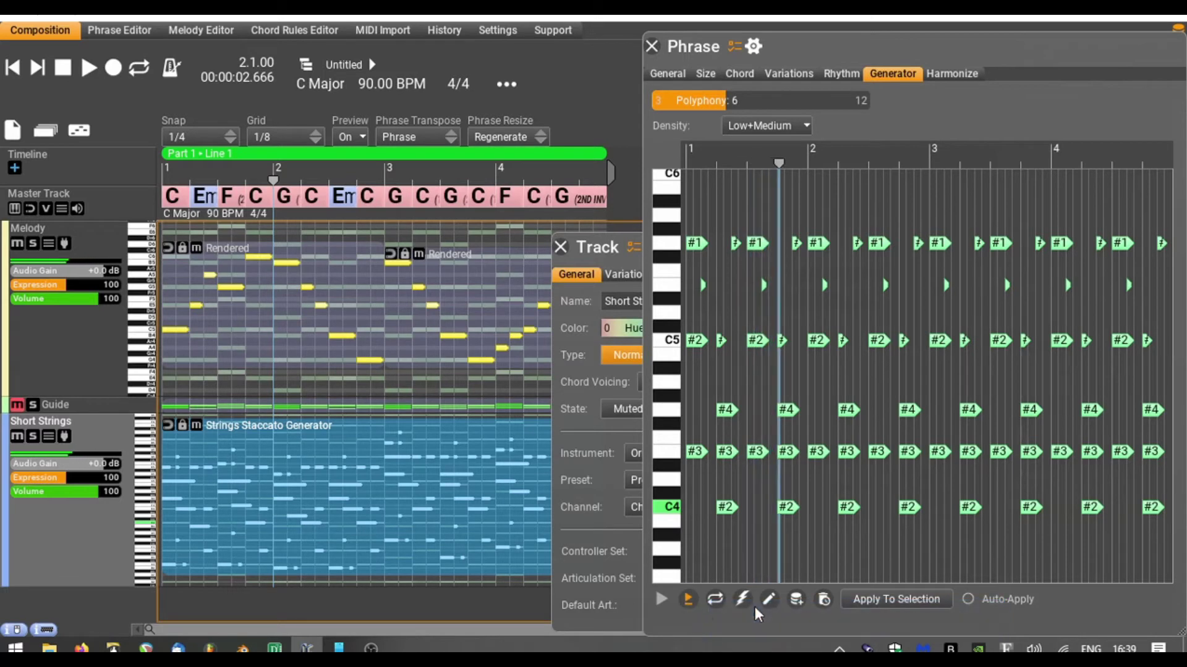
# Preview a regenerated Low+Medium pattern in the composition, apply it to the selected staccato phrase, and close the phrase settings.
pyautogui.click(693, 603)
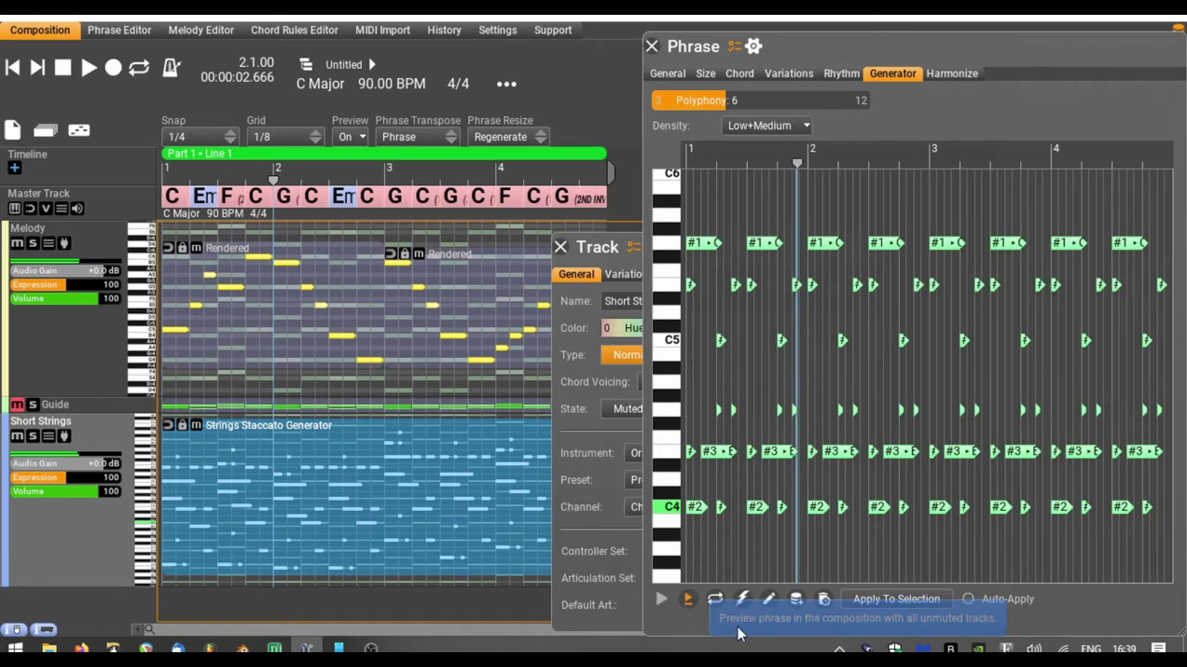
pyautogui.click(687, 599)
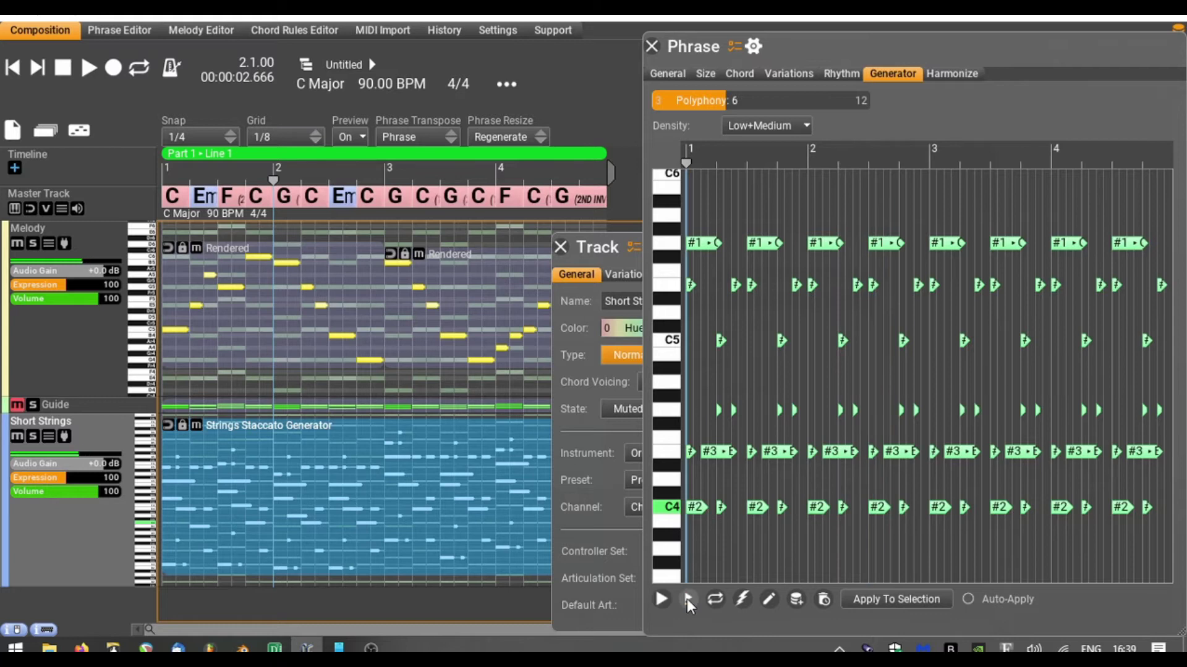
pyautogui.click(871, 599)
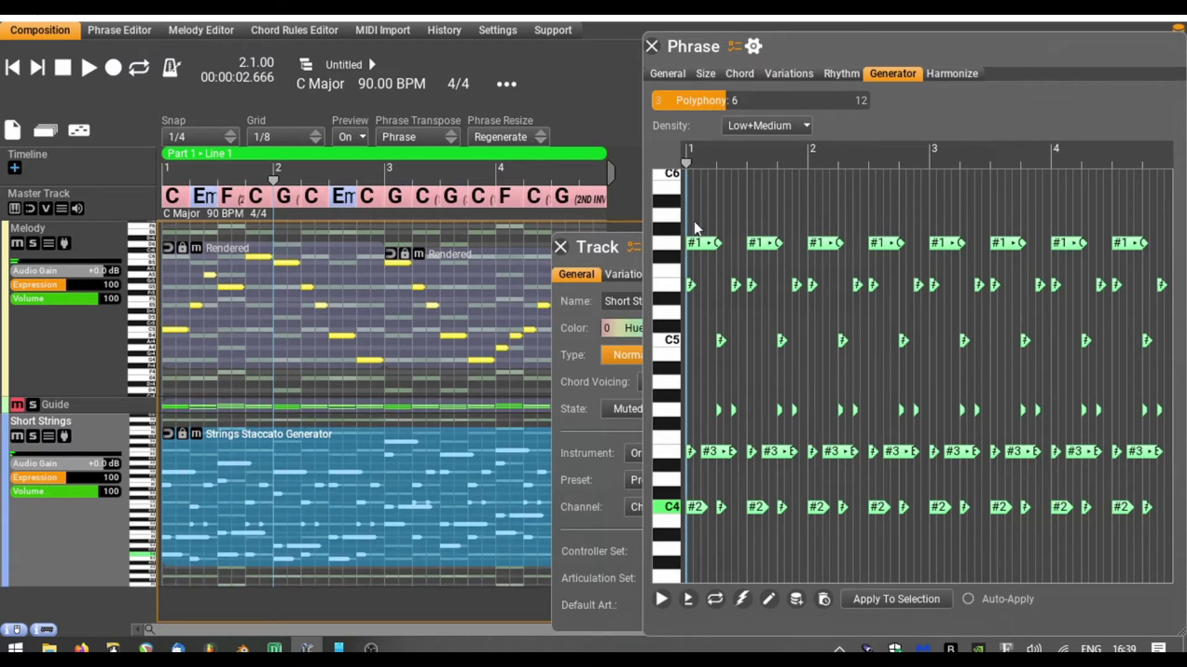
pyautogui.click(652, 46)
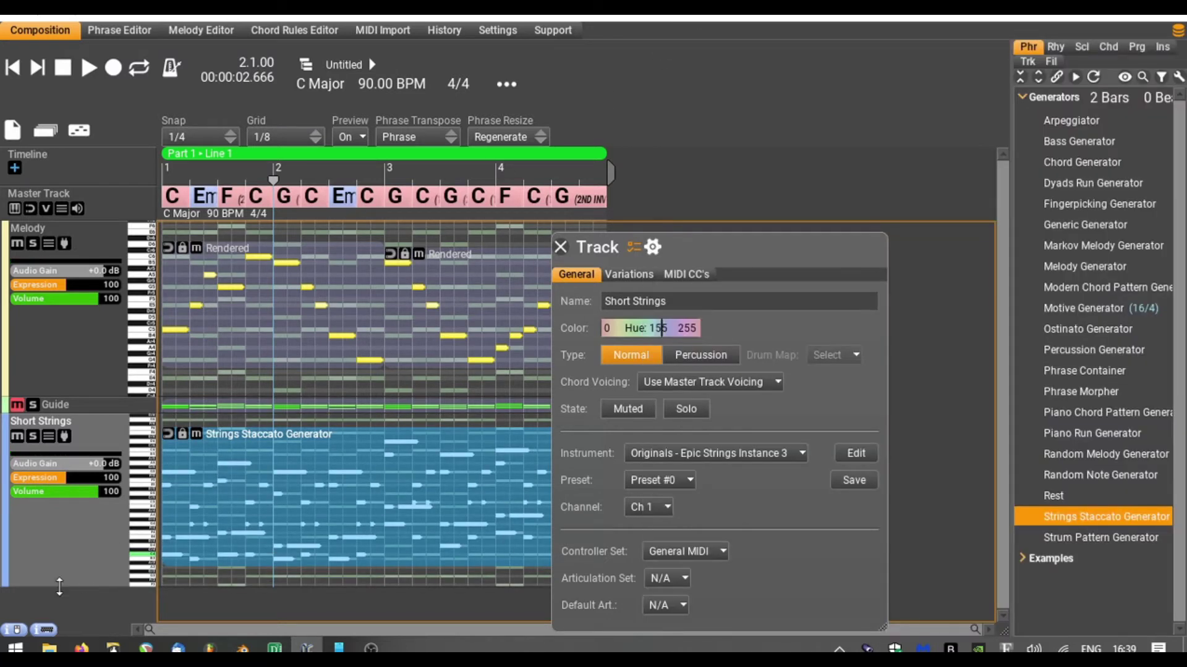
# Reduce the Short Strings track's height, move its settings window clear of the phrases, and duplicate the track.
pyautogui.moveTo(99, 585); pyautogui.dragTo(100, 457)
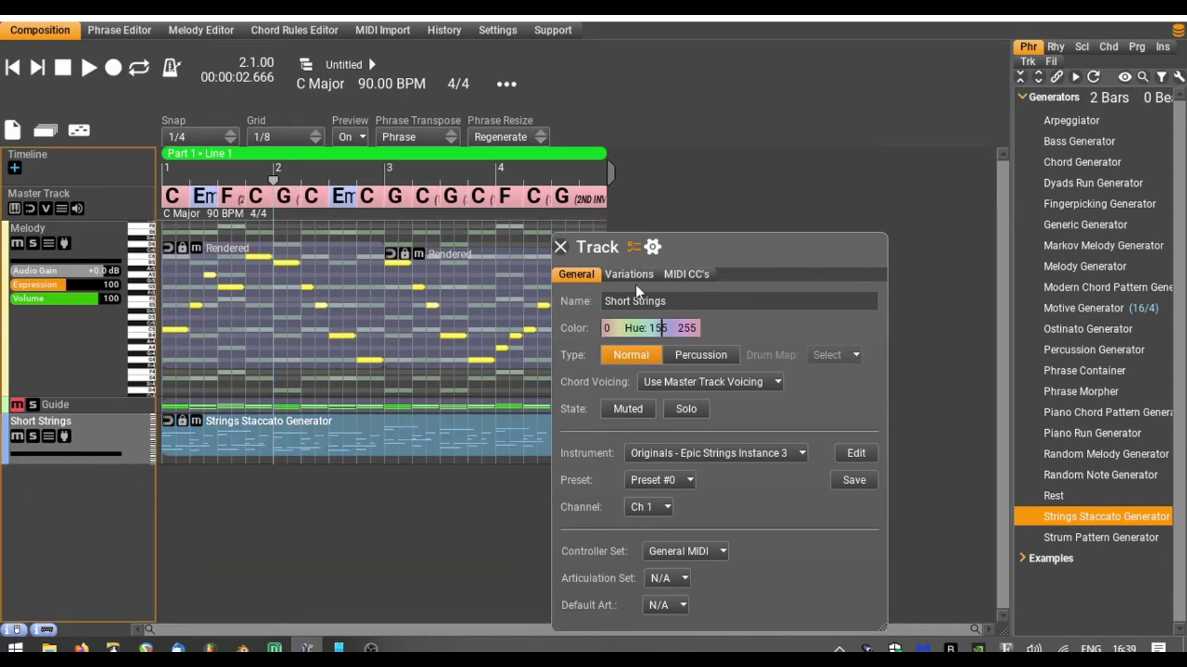
pyautogui.moveTo(713, 236); pyautogui.dragTo(851, 291)
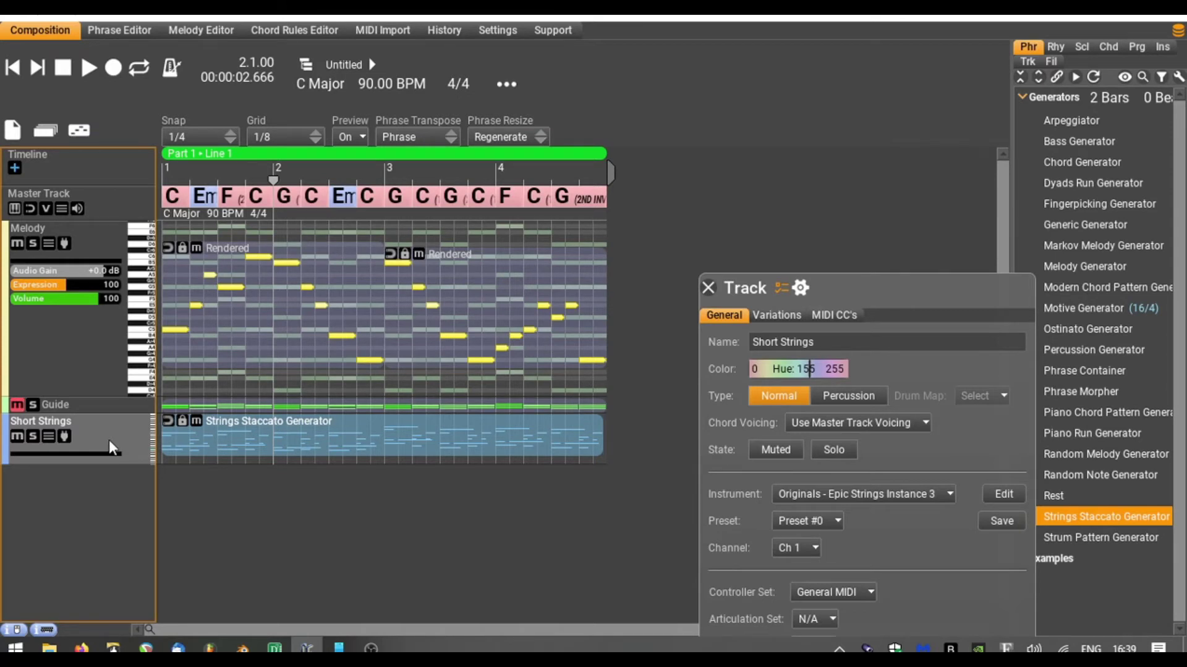
pyautogui.hotkey('ctrl', 'd')
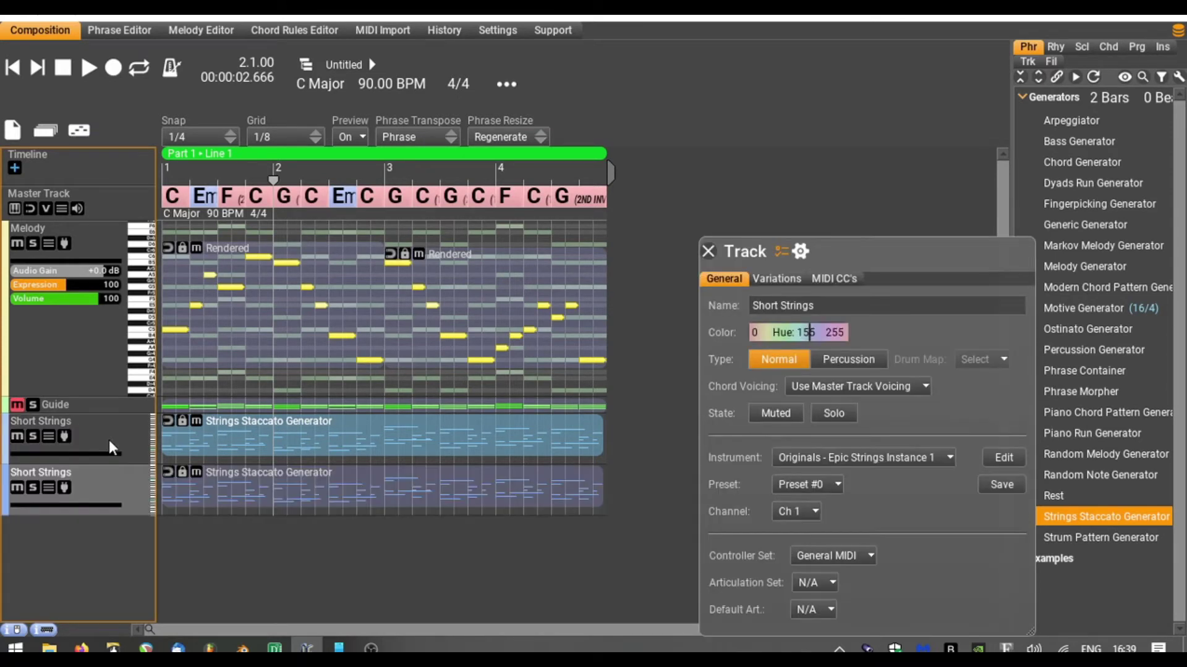
# Rename the duplicated Short Strings track as Short Woods.
pyautogui.doubleClick(61, 470)
pyautogui.moveTo(85, 472); pyautogui.dragTo(41, 472)
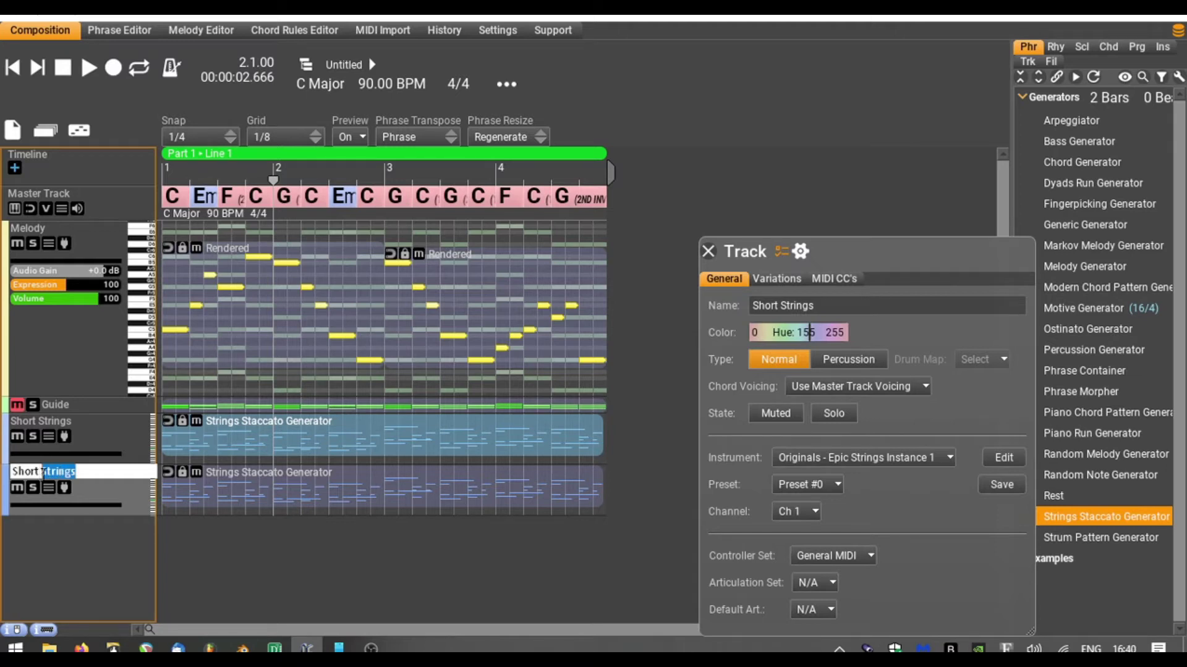
pyautogui.write('Woods')
pyautogui.press('Return')
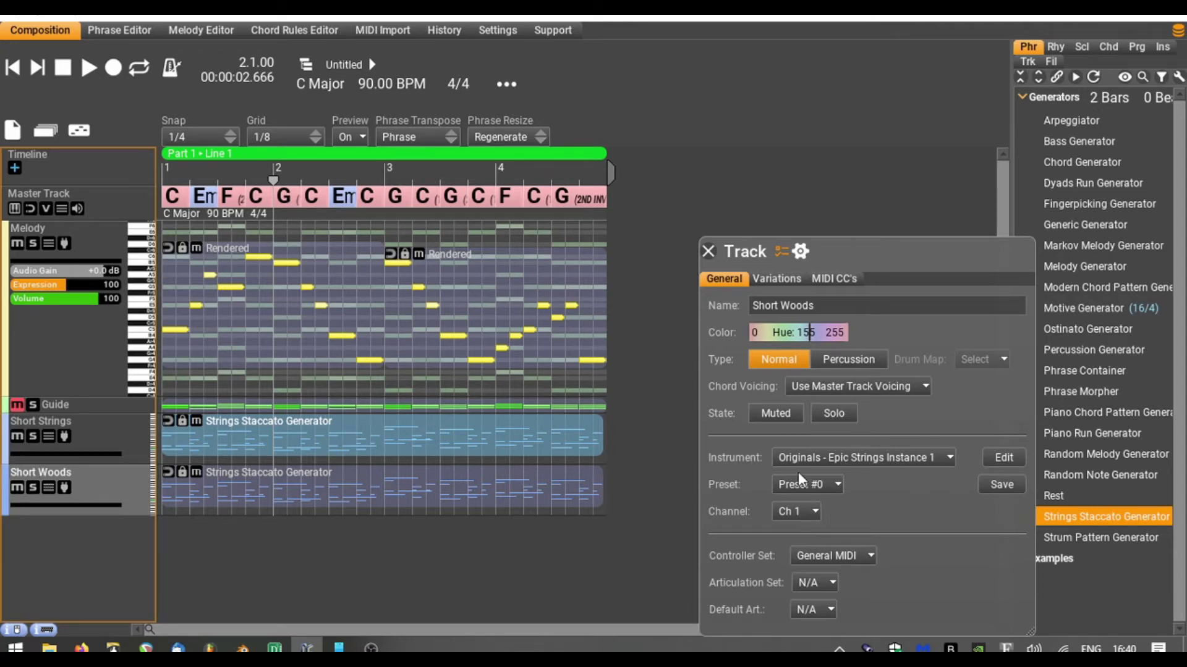
# Assign Originals - Epic Brass and Woodwinds to the Short Woods track and load the Woodwinds Short preset.
pyautogui.click(907, 457)
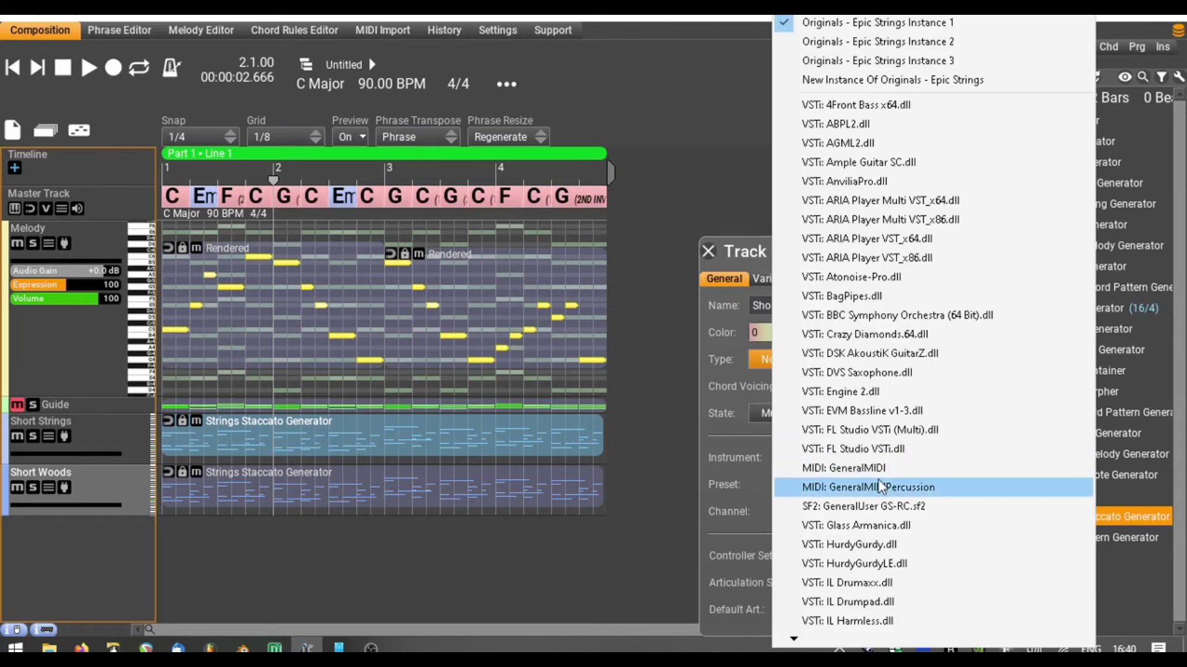
pyautogui.scroll(-4, 867, 642)
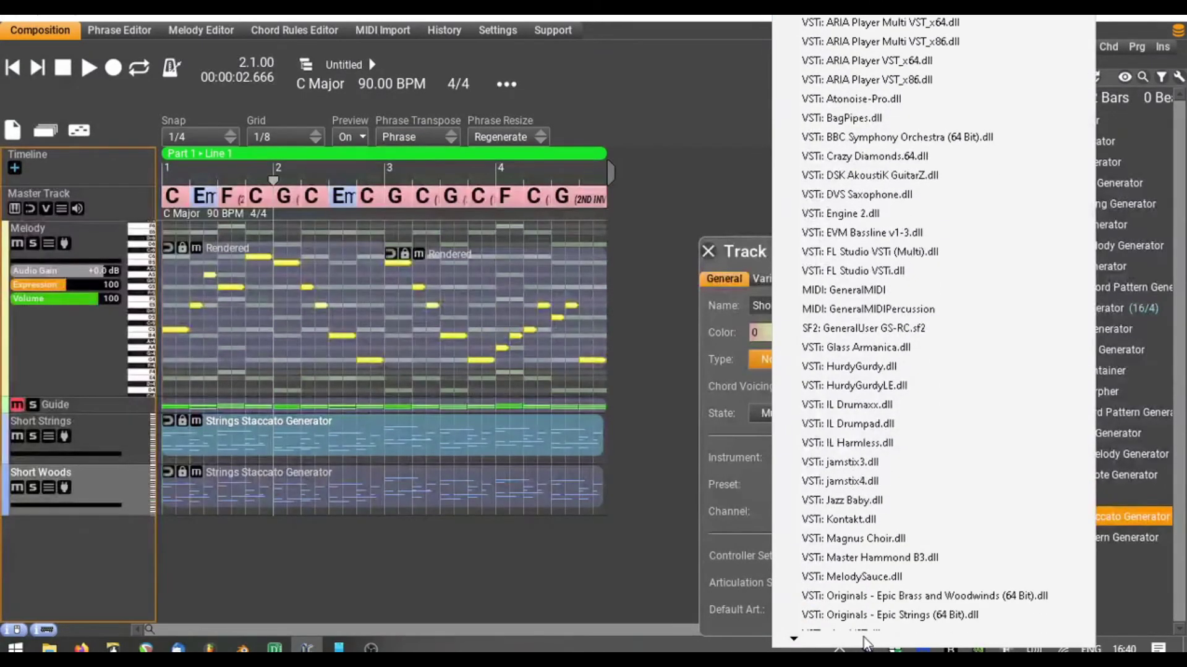
pyautogui.click(989, 540)
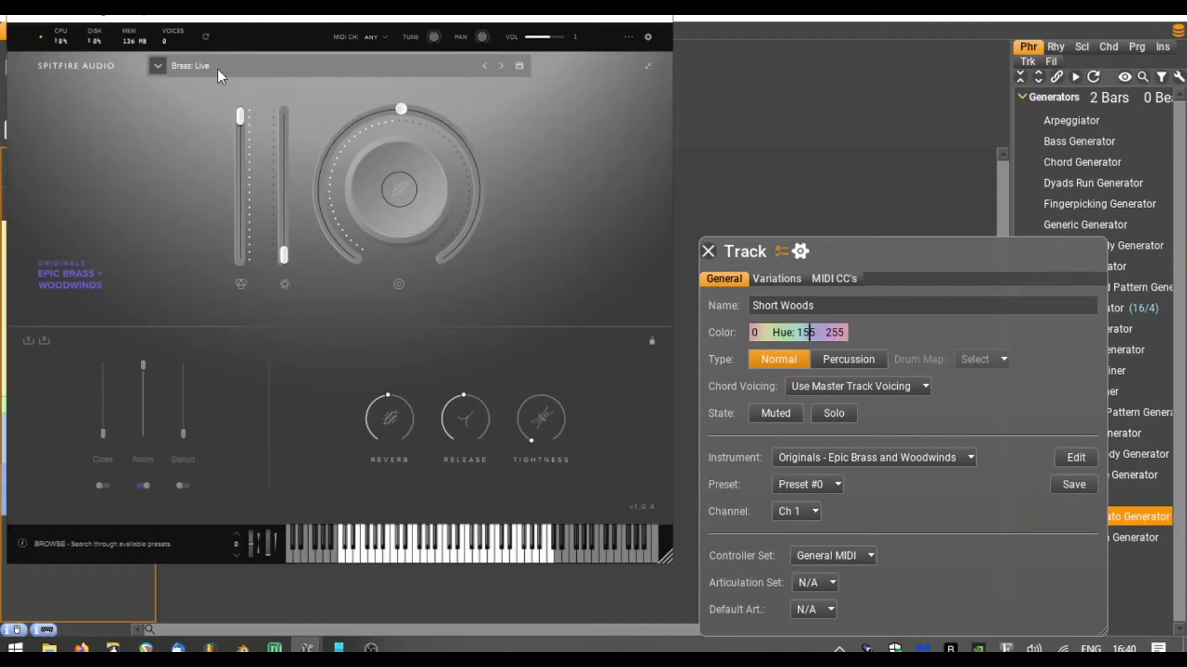
pyautogui.click(226, 67)
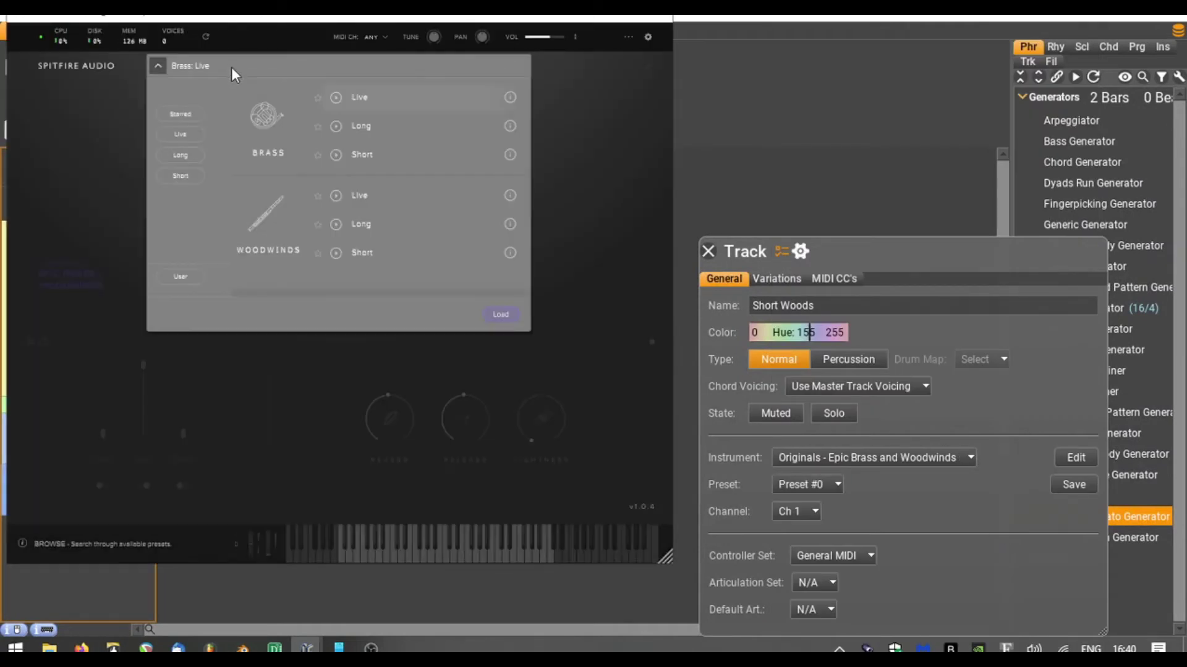
pyautogui.doubleClick(369, 252)
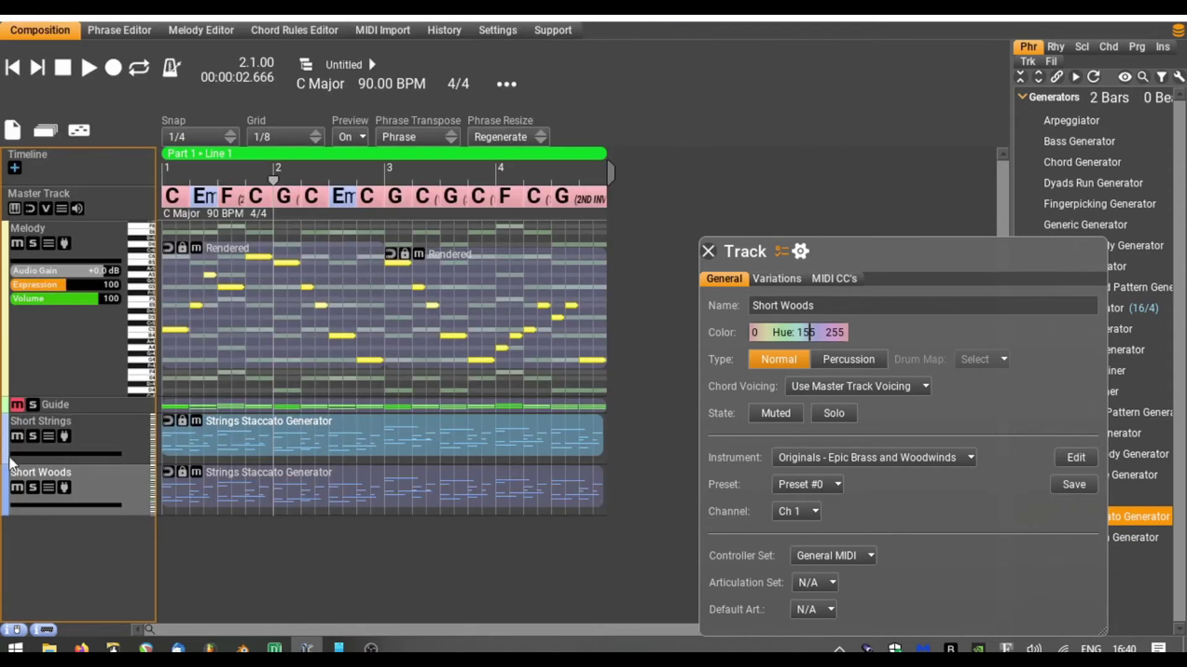
# Solo the Short Woods track and play it from the start.
pyautogui.click(32, 488)
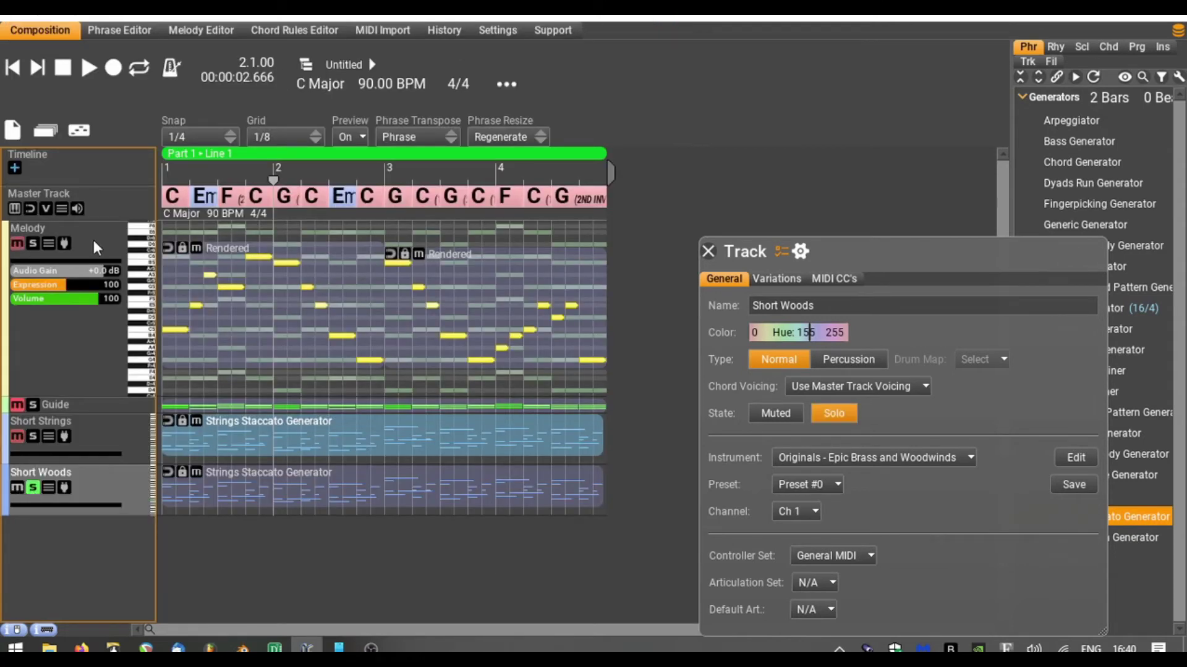
pyautogui.click(8, 70)
pyautogui.click(89, 70)
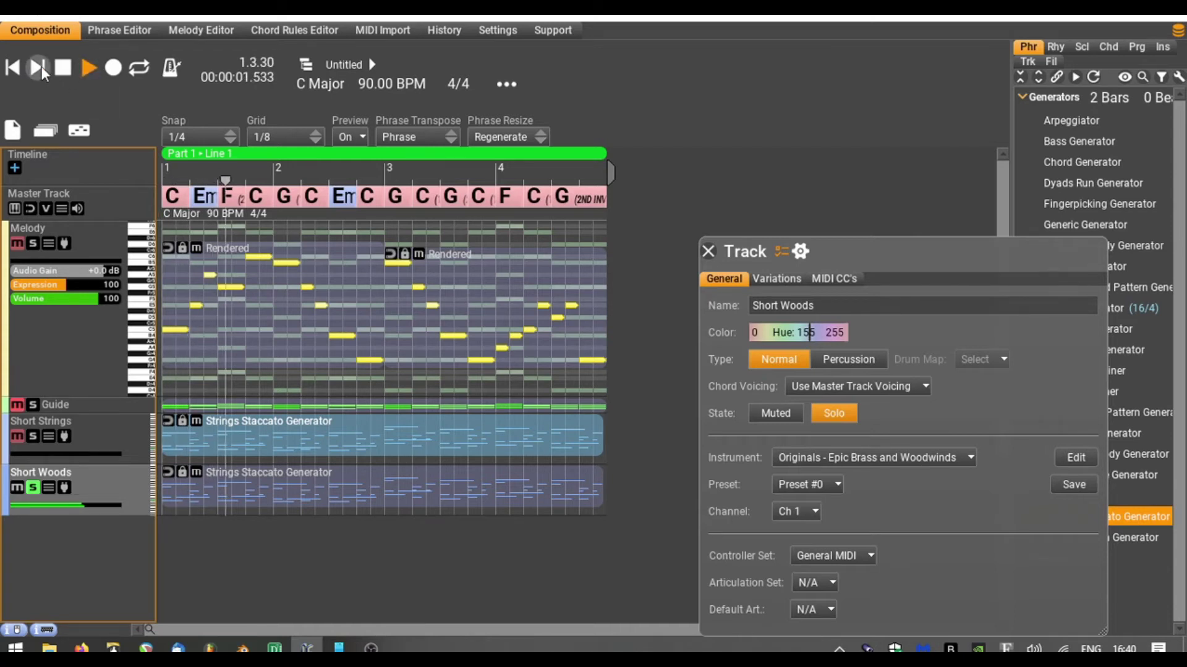
# Increase the Short Woods track's height, select its staccato phrase, replay it from the start, and unsolo the track.
pyautogui.moveTo(123, 516); pyautogui.dragTo(99, 621)
pyautogui.moveTo(276, 567); pyautogui.dragTo(309, 509)
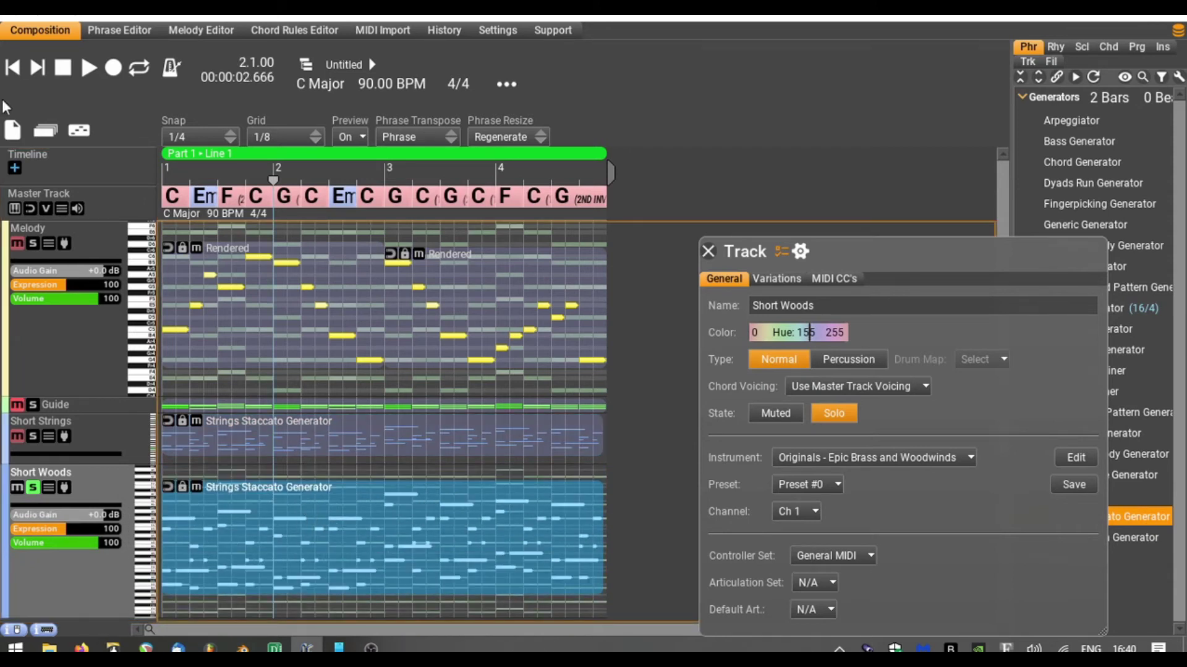
pyautogui.click(12, 67)
pyautogui.click(89, 67)
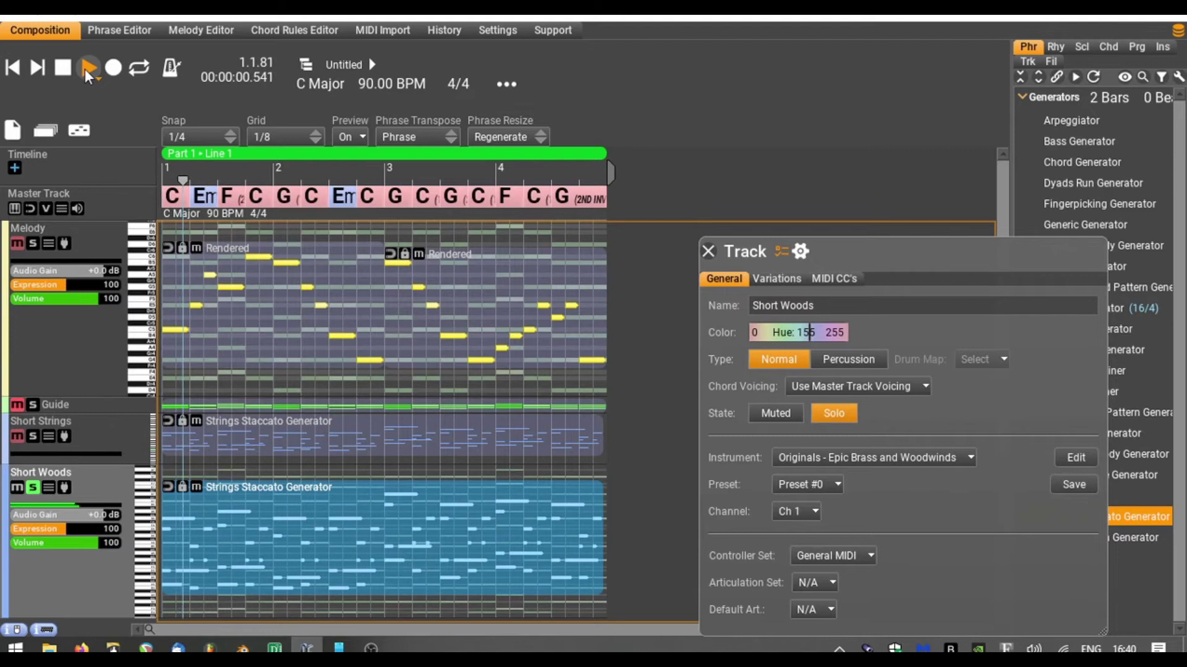
pyautogui.click(34, 490)
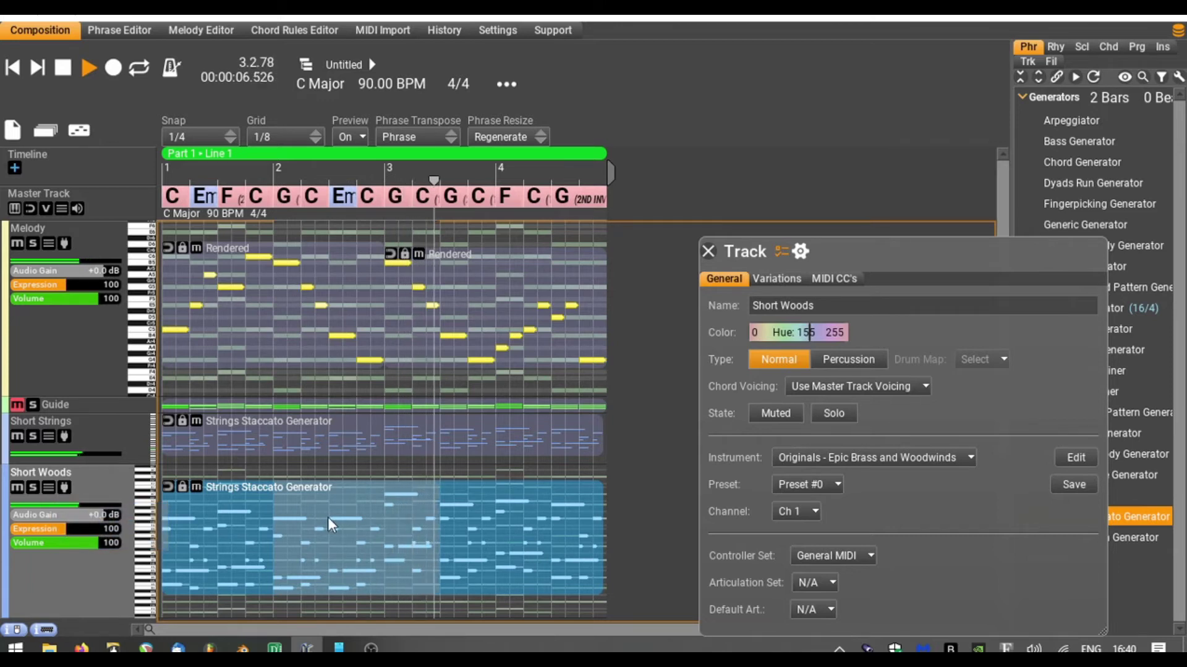
# Set the Short Strings phrase's generator density to Low+Medium+High and preview it with all unmuted tracks.
pyautogui.click(336, 439)
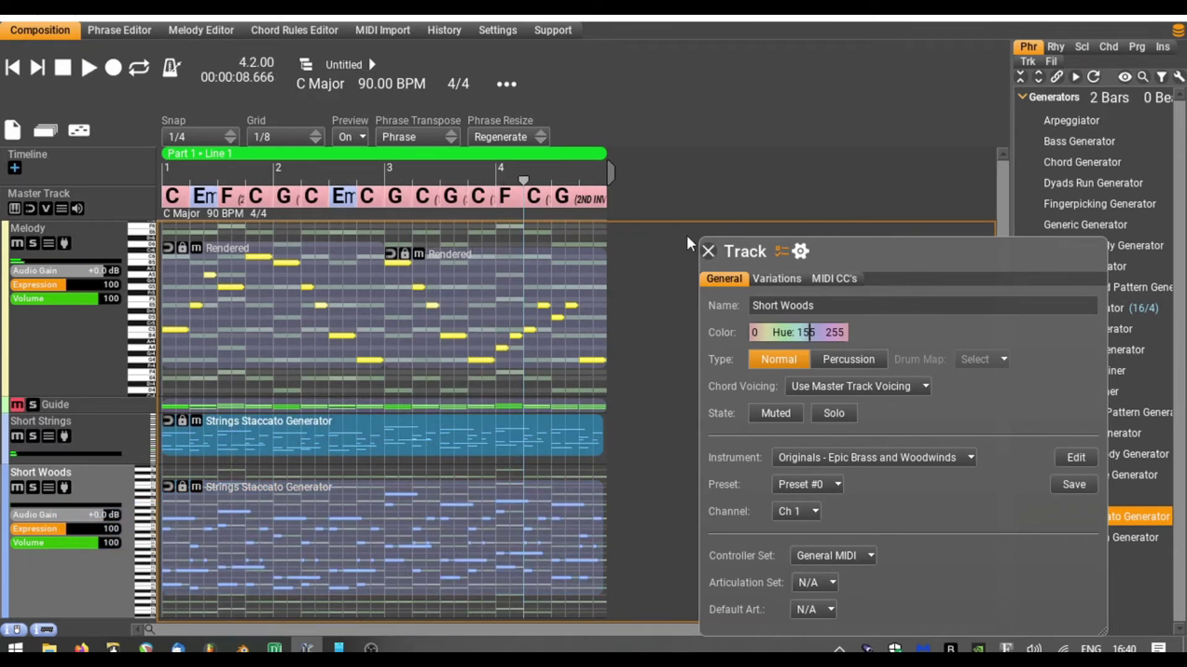
pyautogui.click(708, 249)
pyautogui.doubleClick(496, 423)
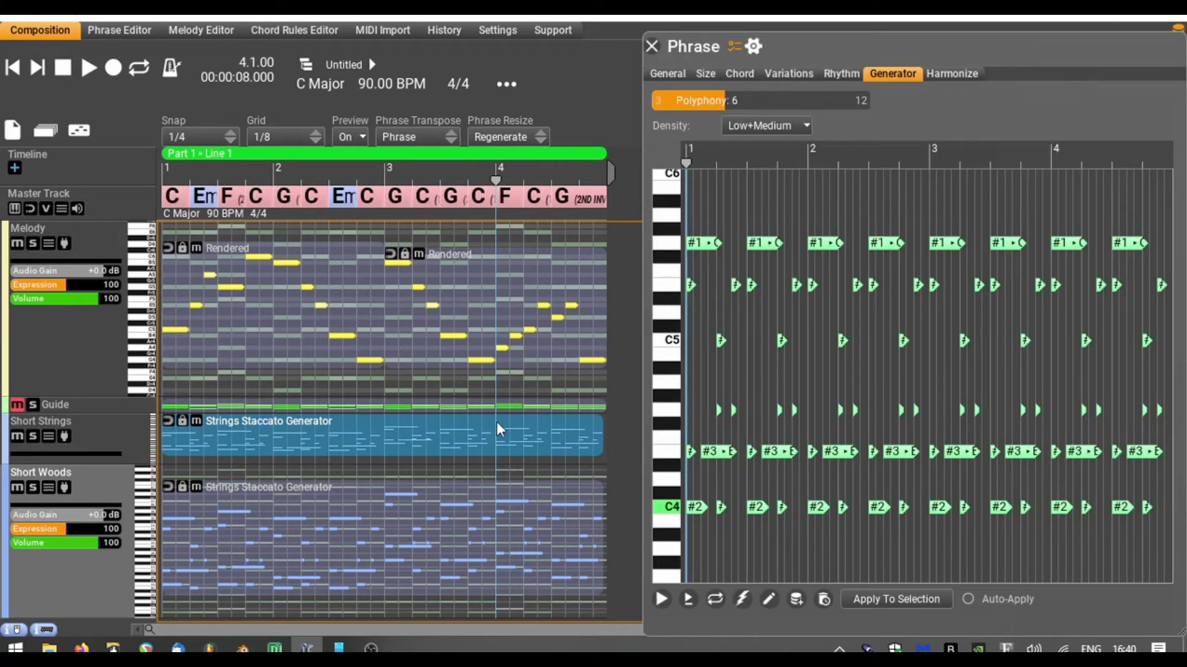
pyautogui.click(762, 129)
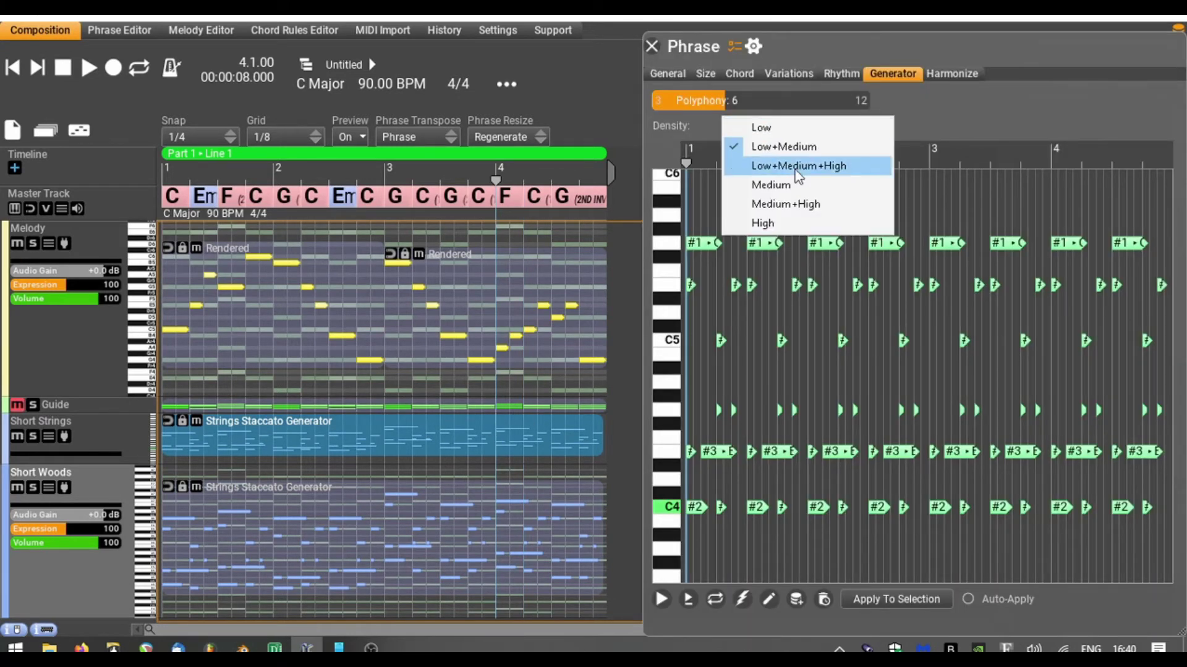
pyautogui.click(796, 167)
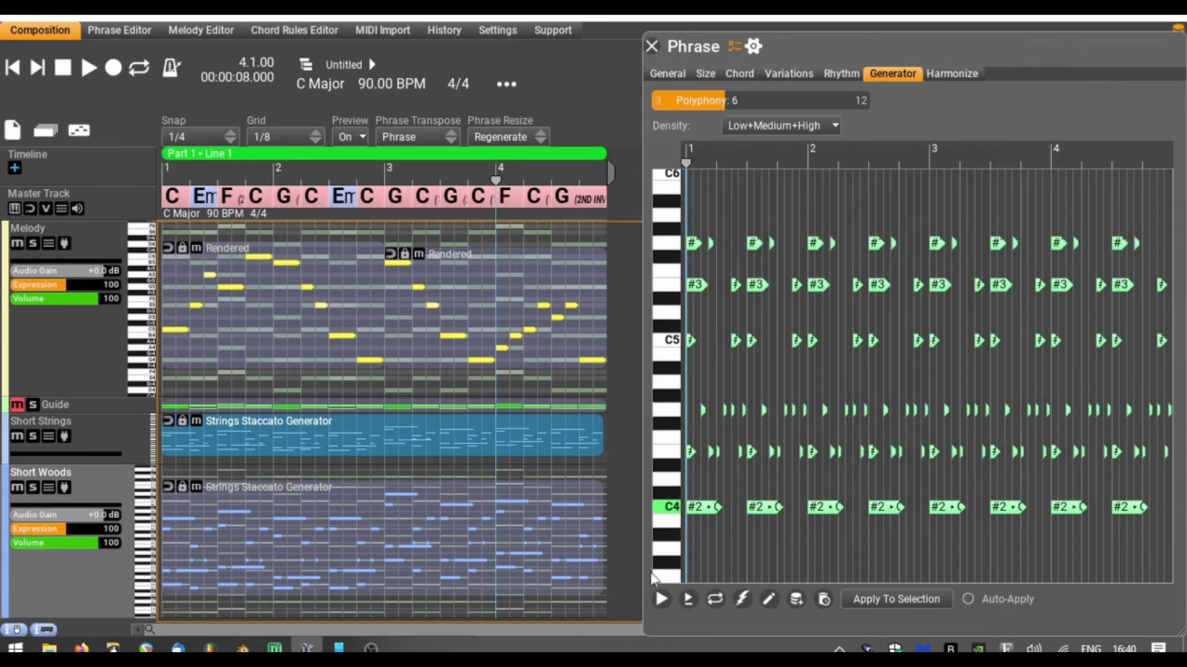
pyautogui.click(690, 599)
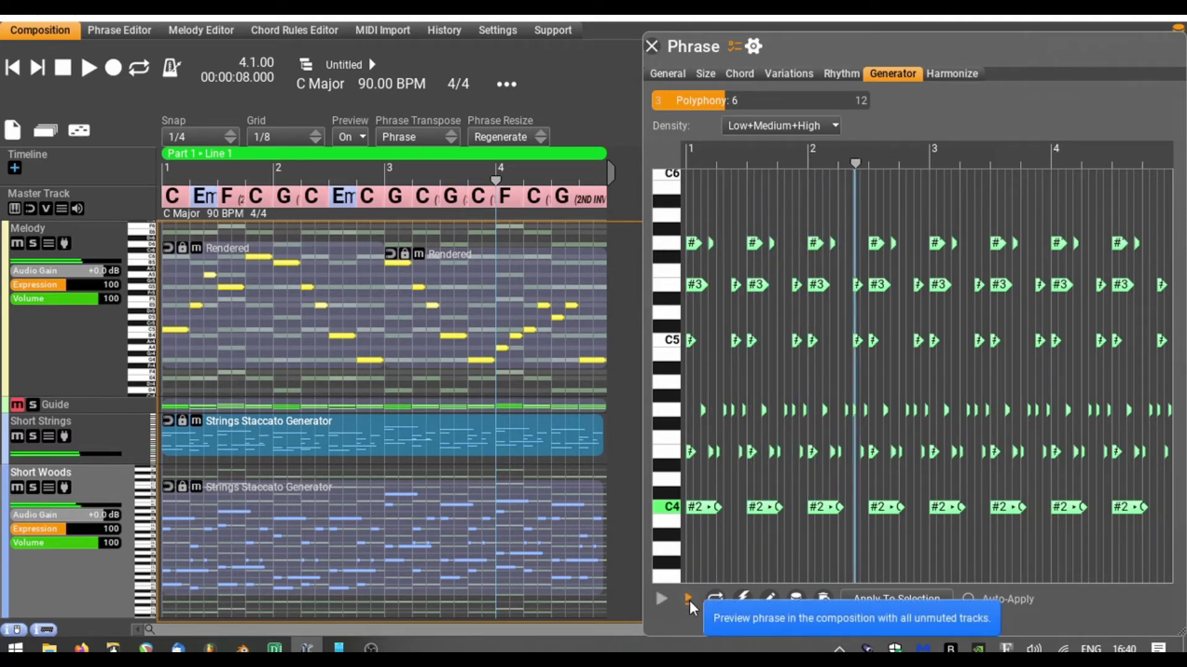
pyautogui.click(688, 601)
# Regenerate and preview the Low+Medium+High pattern twice, apply the second version to the Short Strings phrase, and close the phrase settings.
pyautogui.click(742, 599)
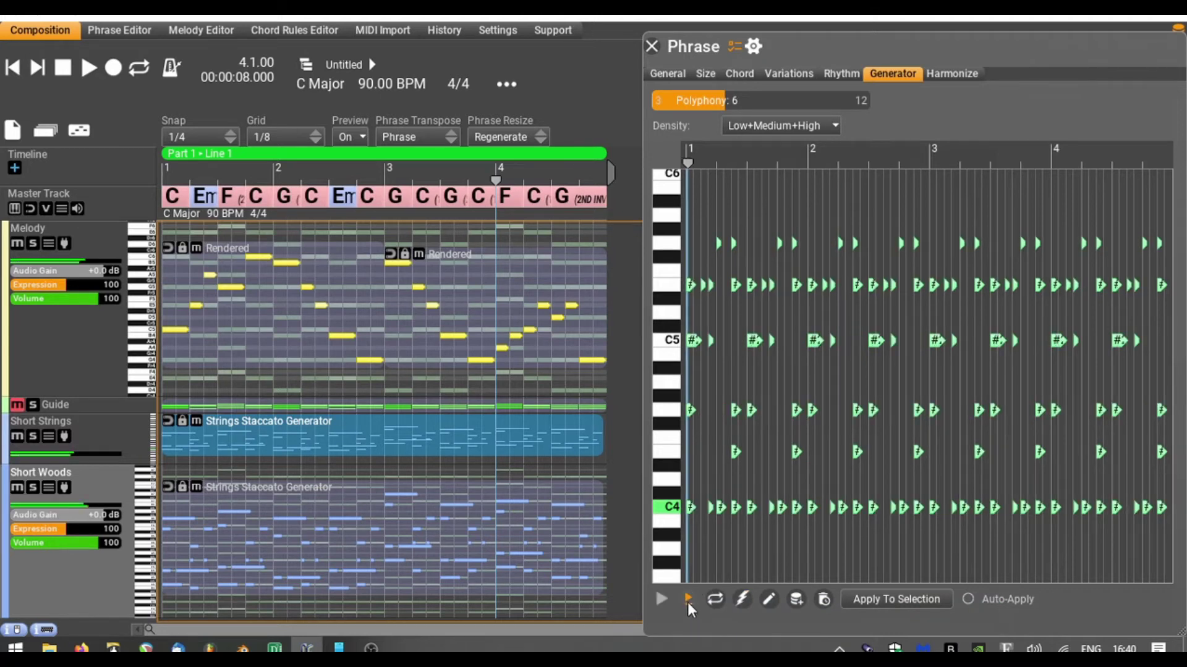
pyautogui.click(688, 600)
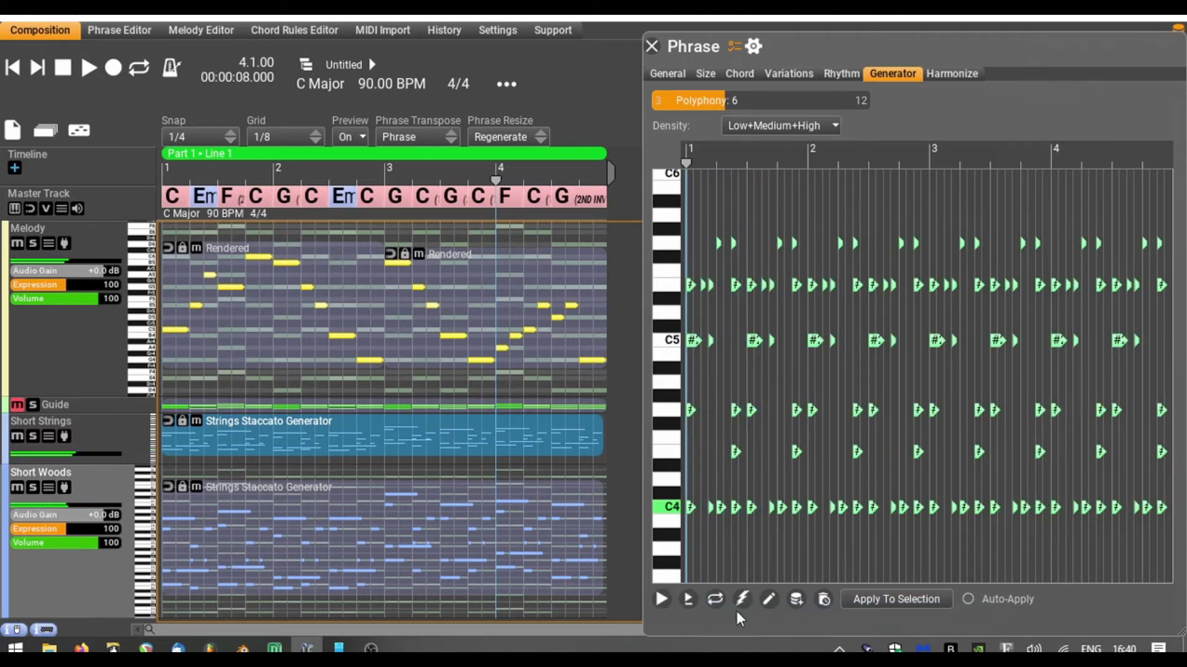
pyautogui.click(745, 600)
pyautogui.click(688, 601)
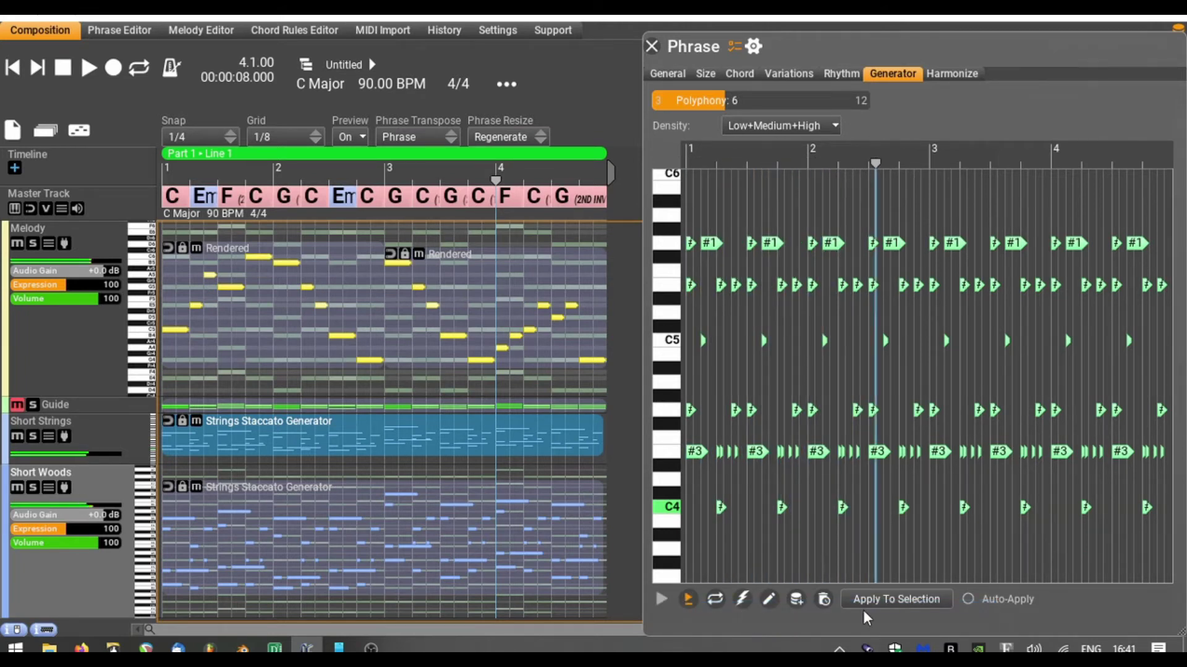
pyautogui.click(651, 48)
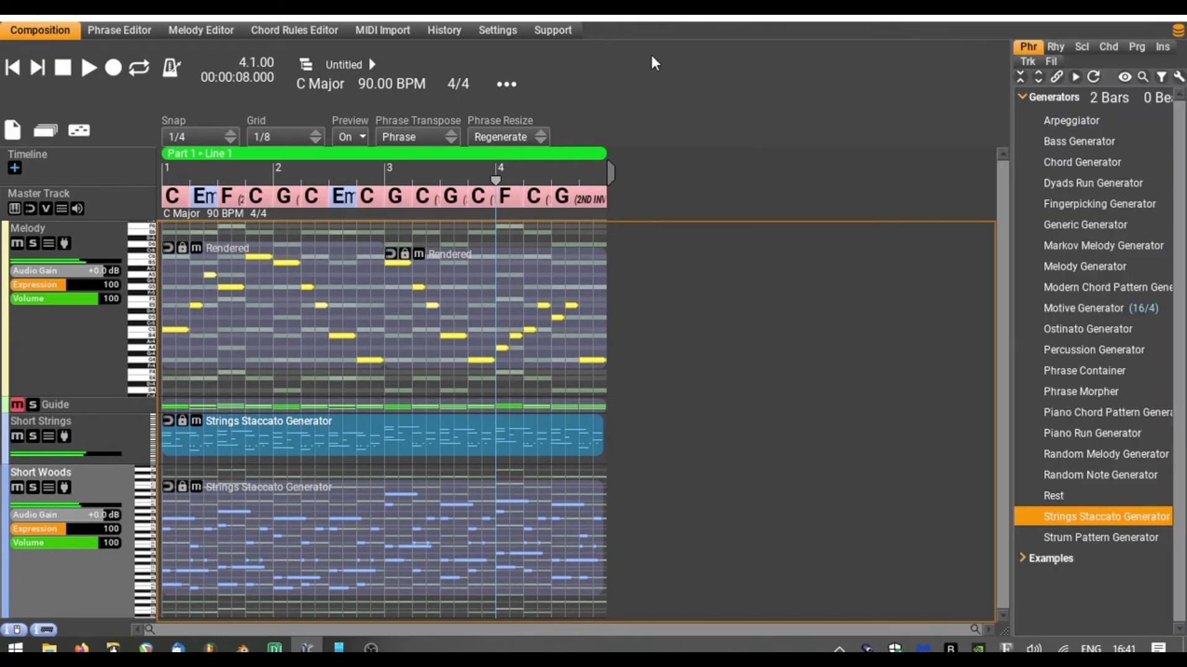
# Regenerate the Short Woods staccato phrase three times while auditioning it in the composition from the start.
pyautogui.click(61, 70)
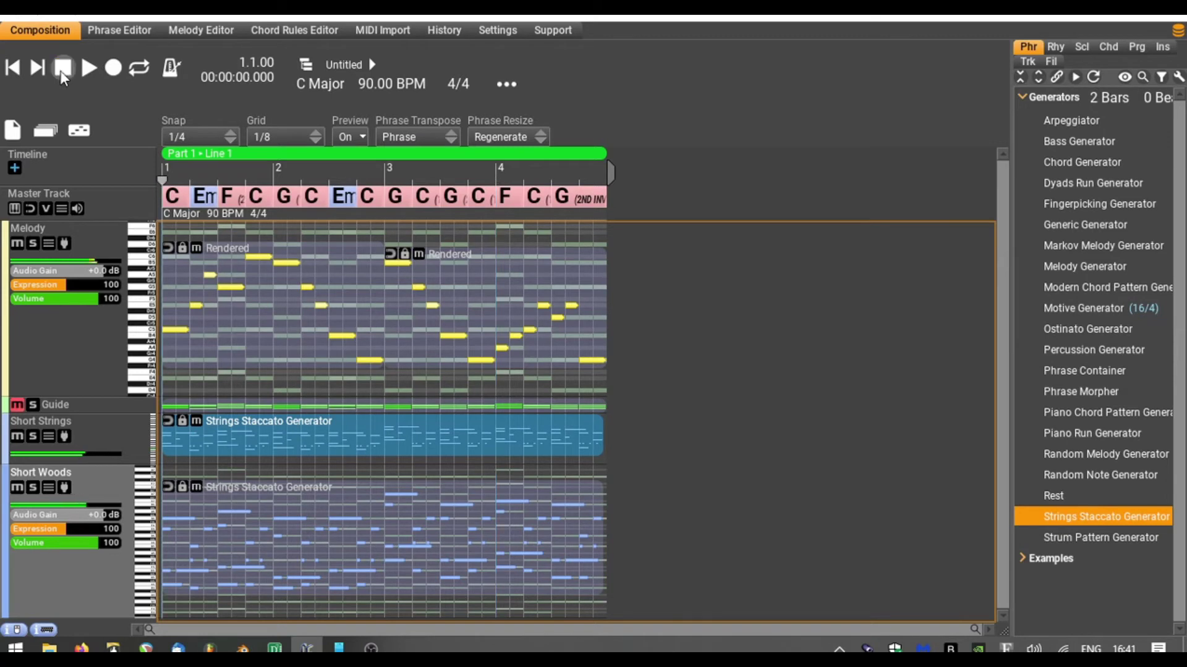
pyautogui.click(241, 565)
pyautogui.press('r')
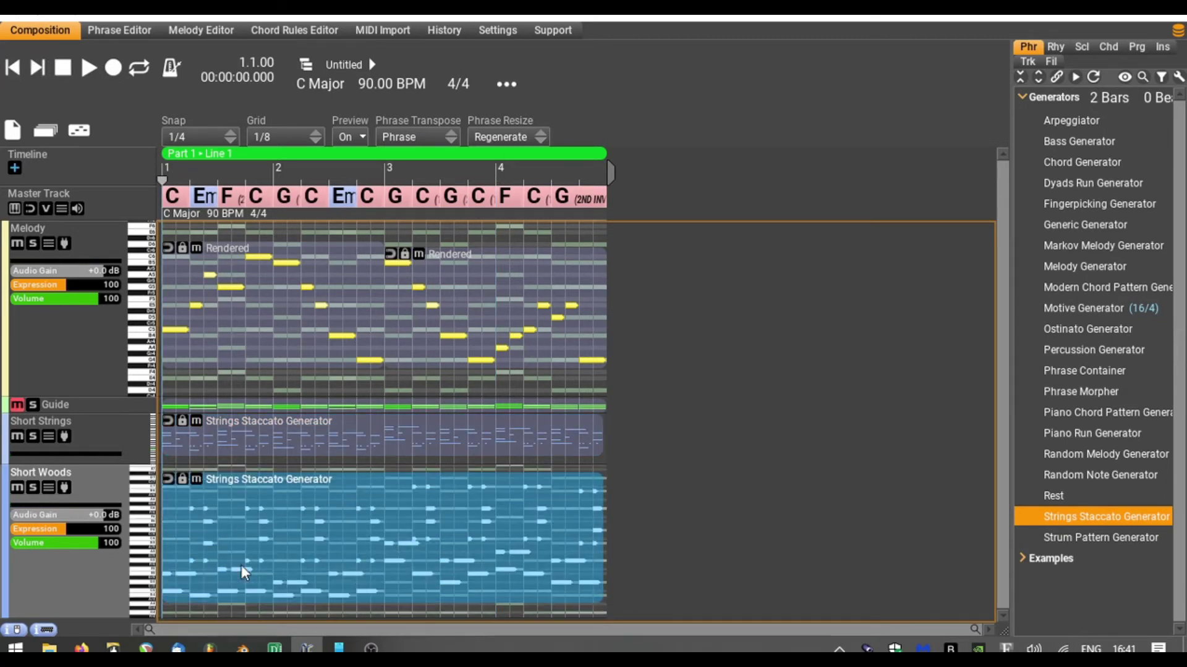
pyautogui.click(88, 69)
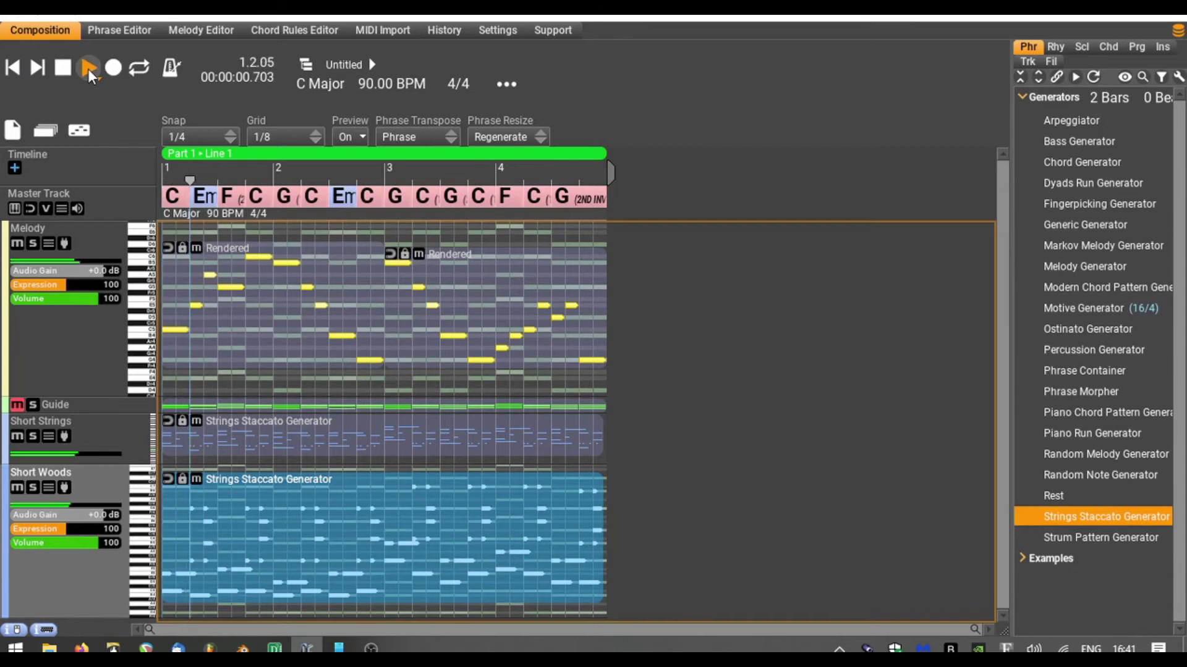
pyautogui.press('r')
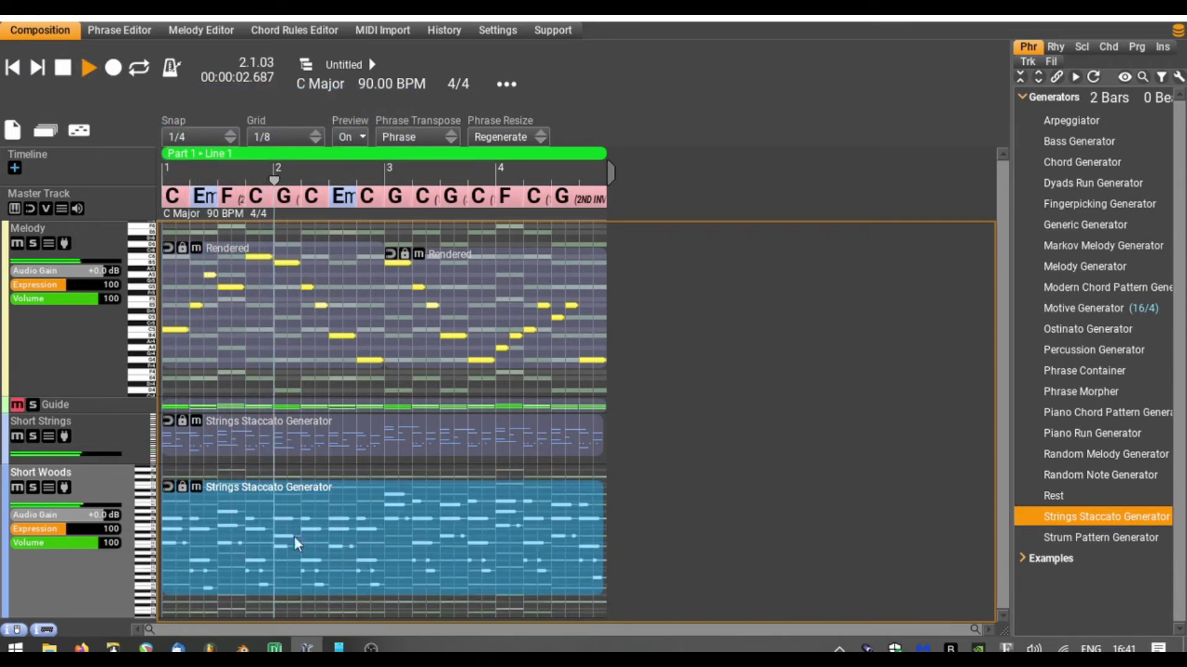
pyautogui.press('r')
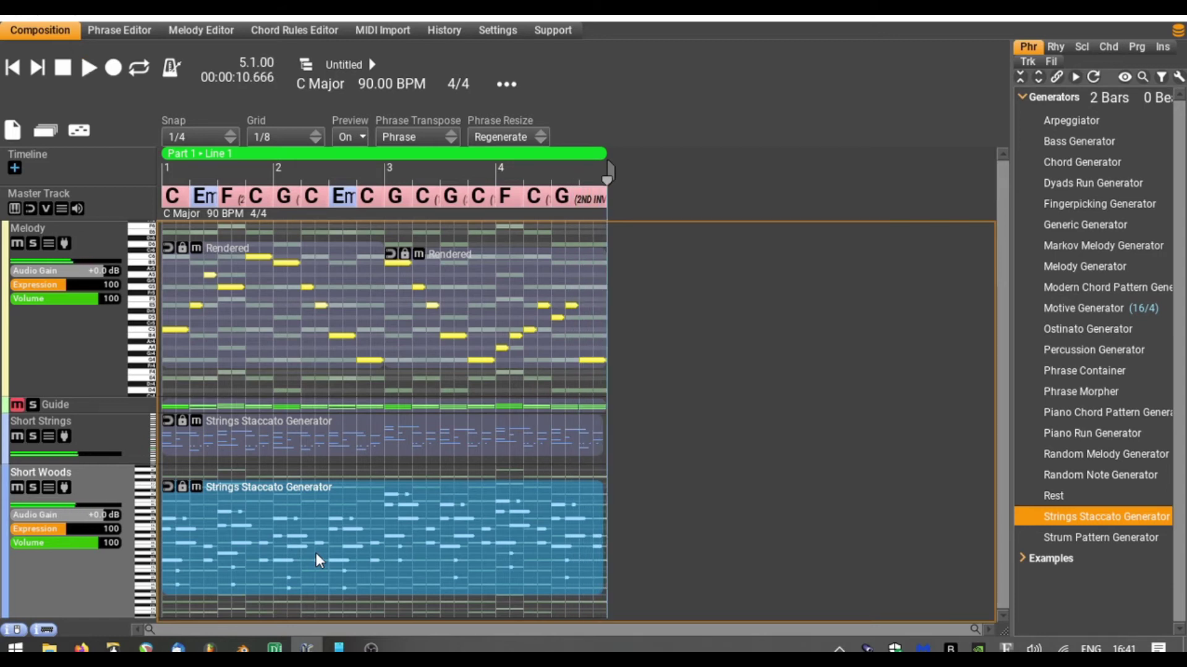
# Set the Short Strings phrase's polyphony to 8, preview it with the unmuted tracks, apply it, close the settings, and return to the start.
pyautogui.click(359, 453)
pyautogui.doubleClick(366, 436)
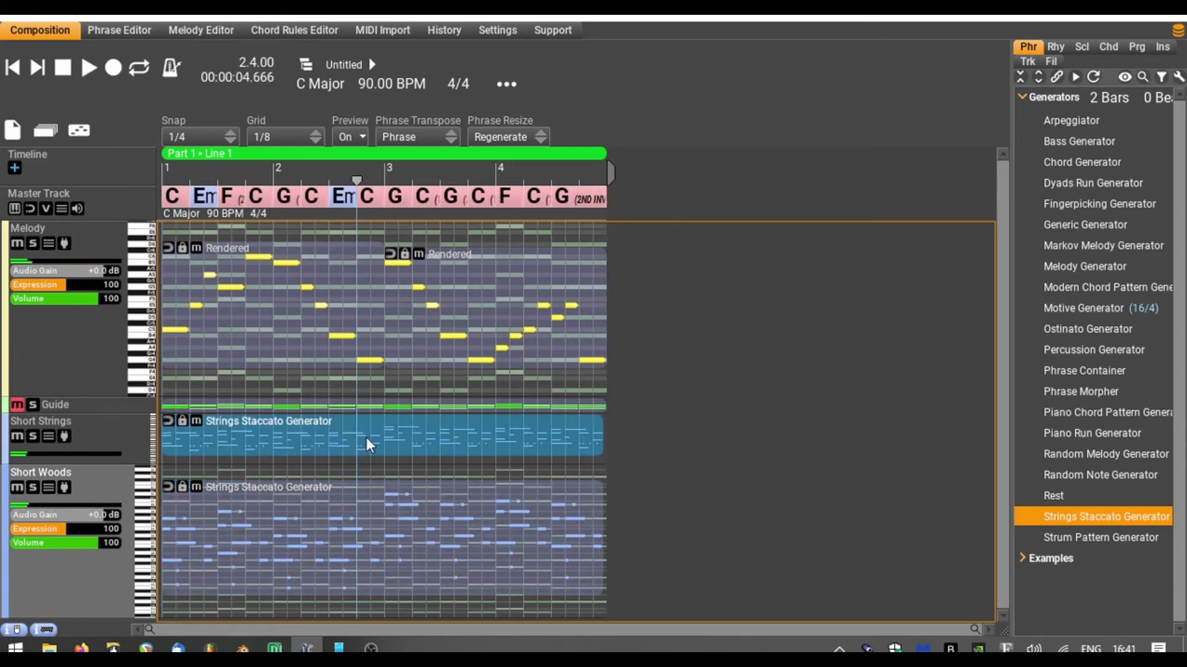
pyautogui.moveTo(725, 110); pyautogui.dragTo(770, 114)
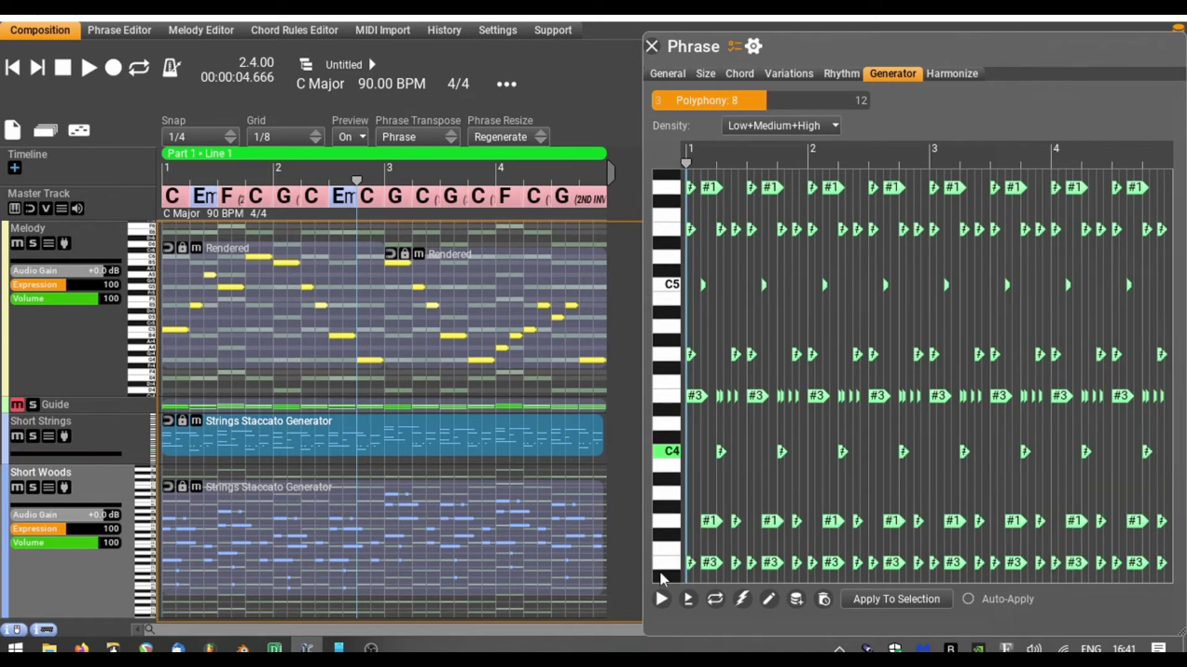
pyautogui.click(686, 599)
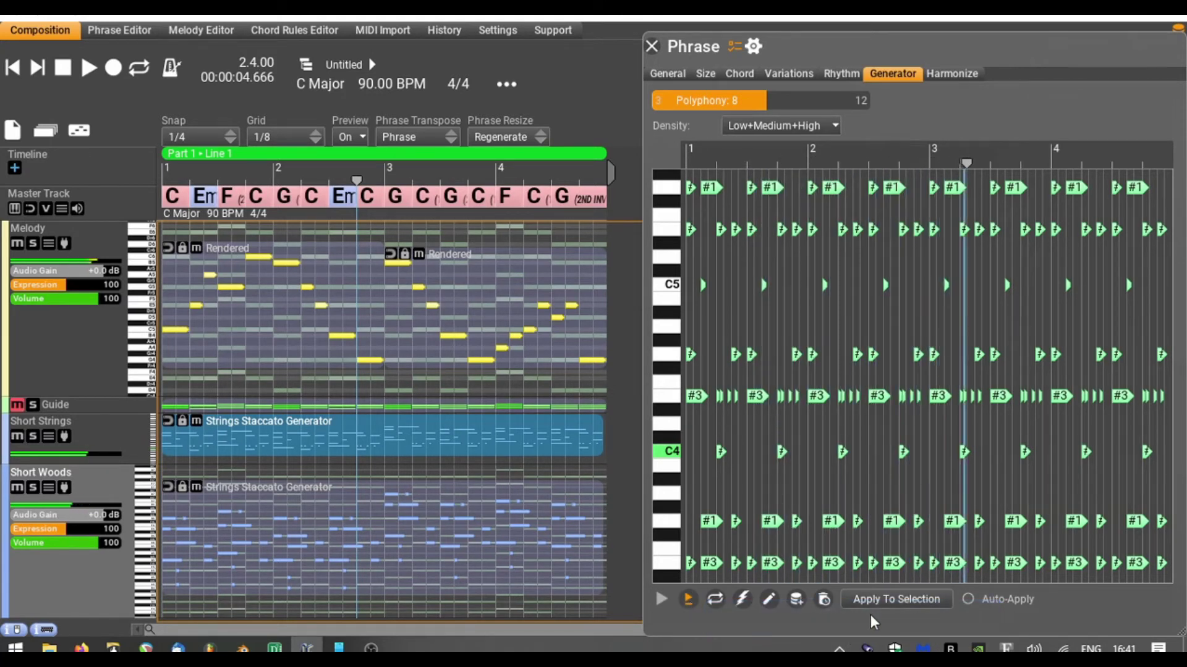
pyautogui.click(891, 603)
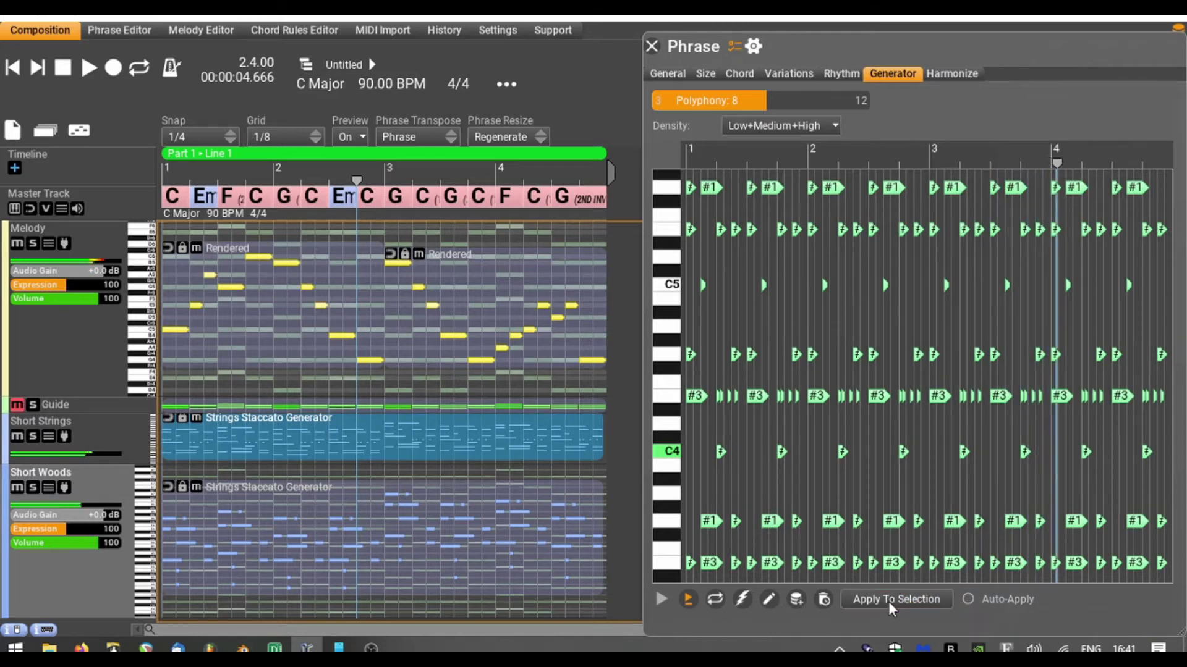
pyautogui.click(652, 46)
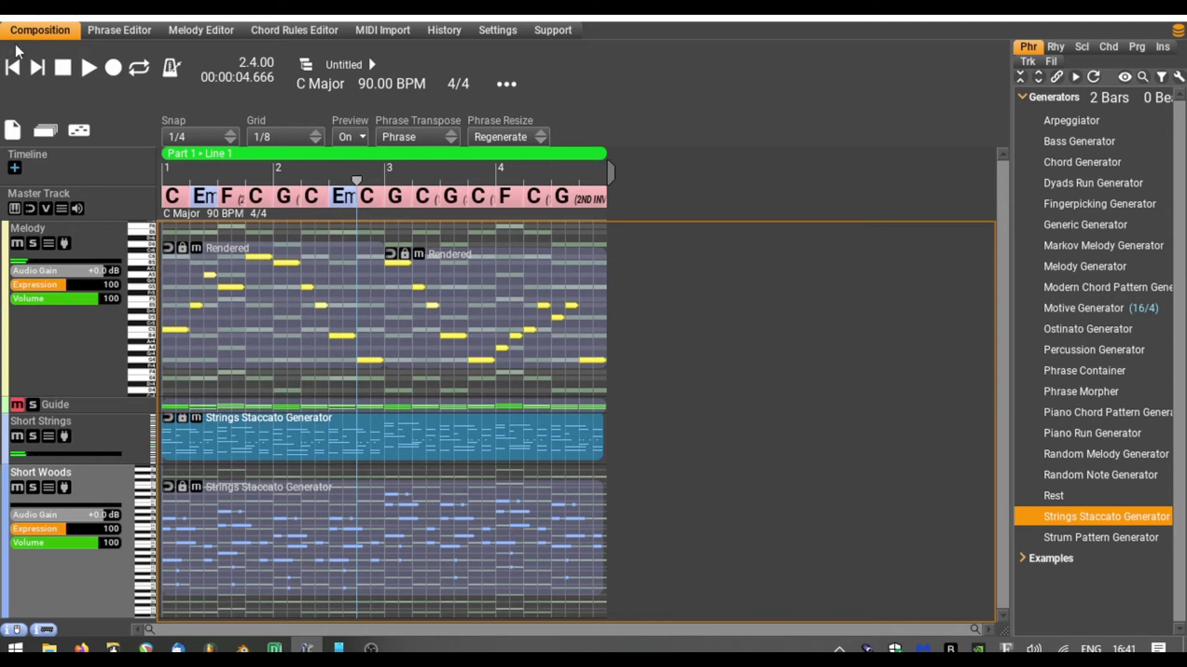
pyautogui.click(12, 67)
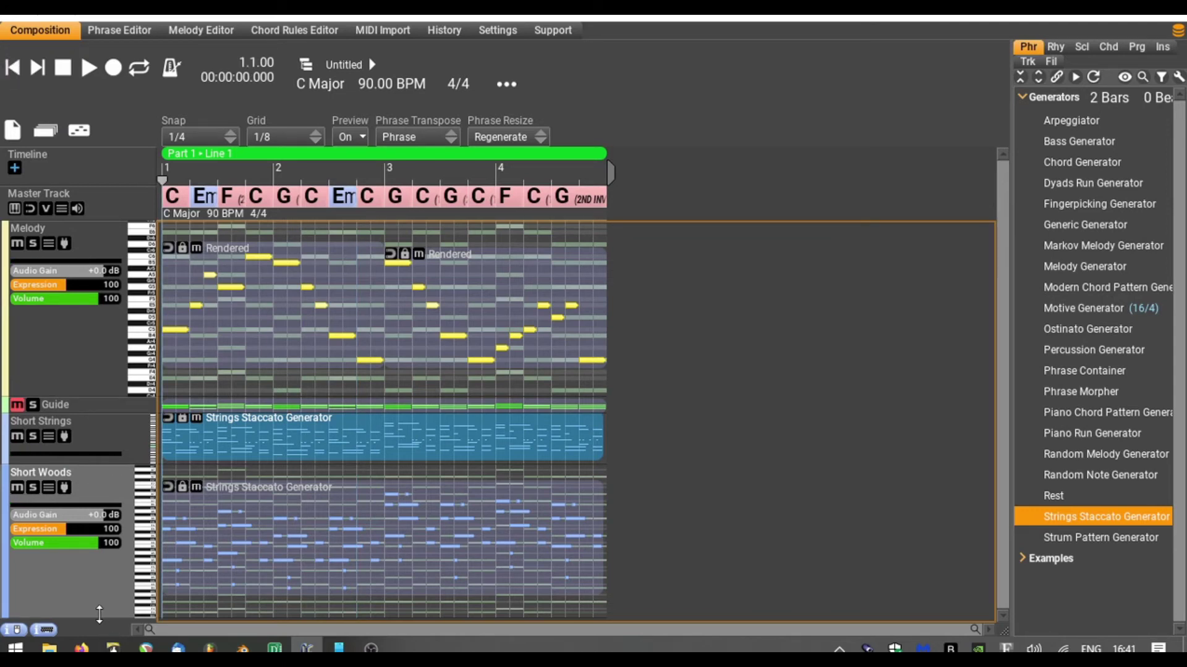
# Reduce the Short Woods track's height and add a track named Bassline beneath it.
pyautogui.moveTo(99, 614); pyautogui.dragTo(99, 549)
pyautogui.rightClick(61, 561)
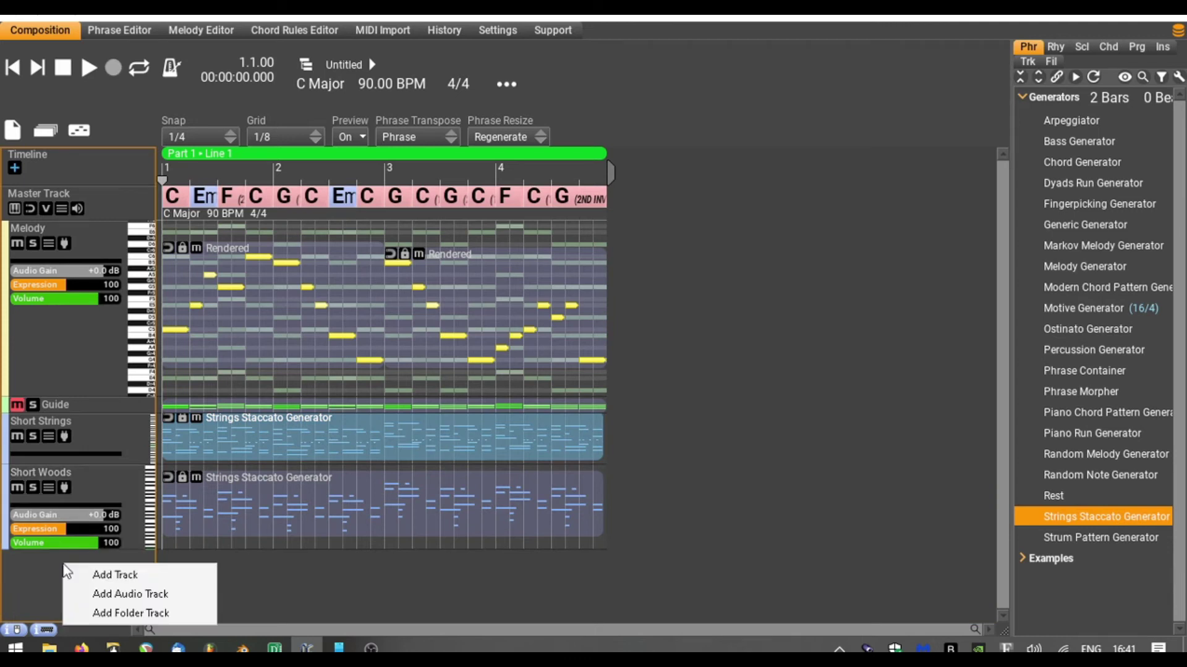
pyautogui.click(103, 577)
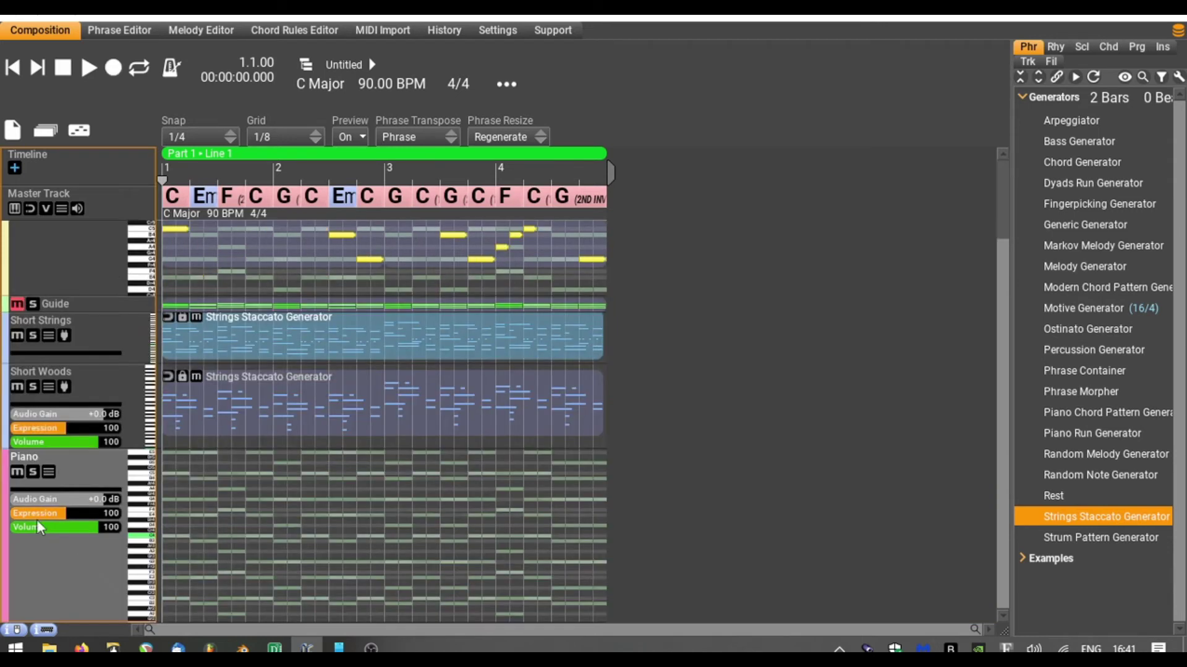
pyautogui.doubleClick(21, 460)
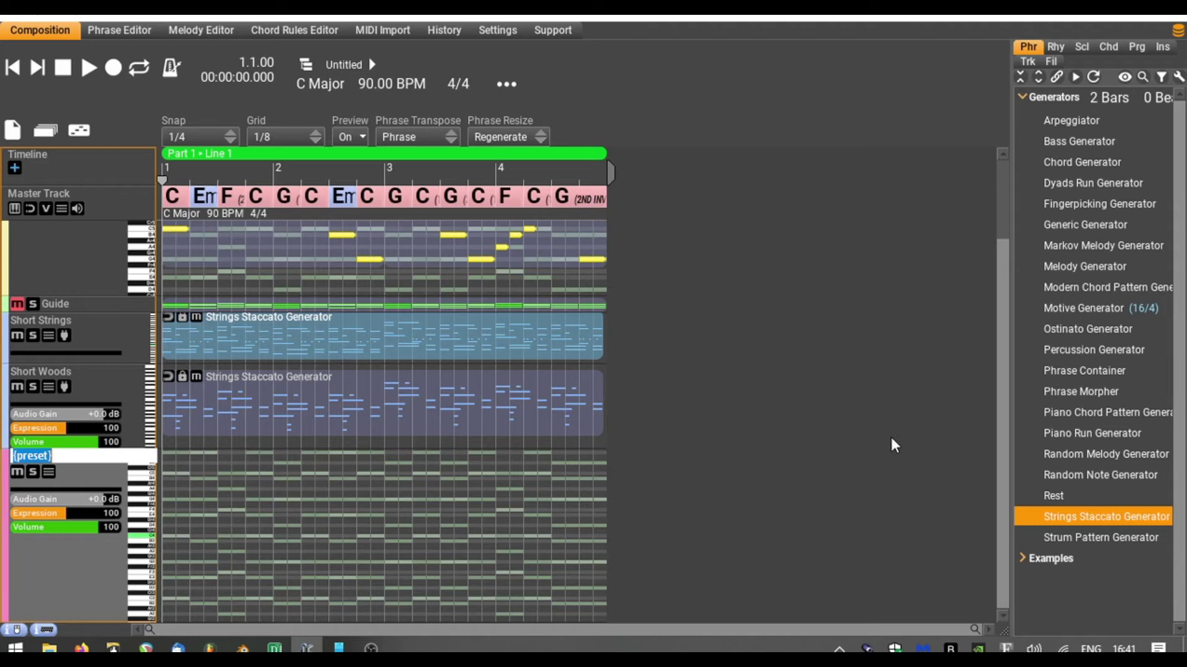
pyautogui.write('Bassline')
pyautogui.press('Return')
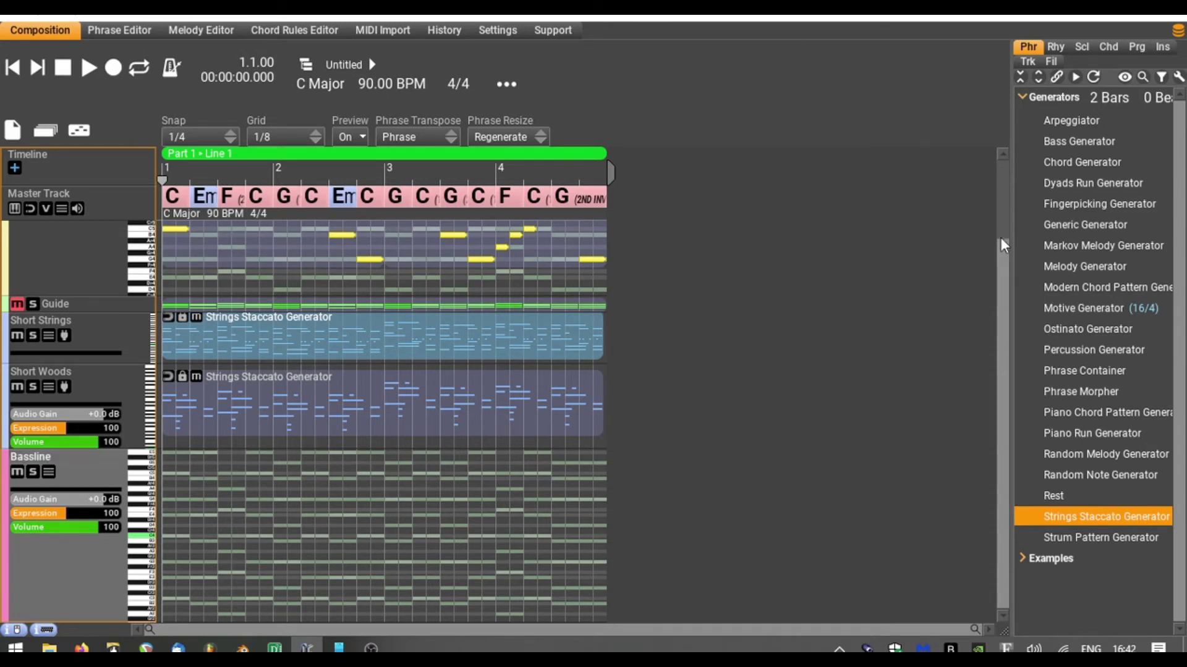
# Place a Bass Generator phrase at the start of bar 1 on the Bassline track.
pyautogui.moveTo(1065, 139); pyautogui.dragTo(164, 567)
pyautogui.scroll(-3, 111, 555)
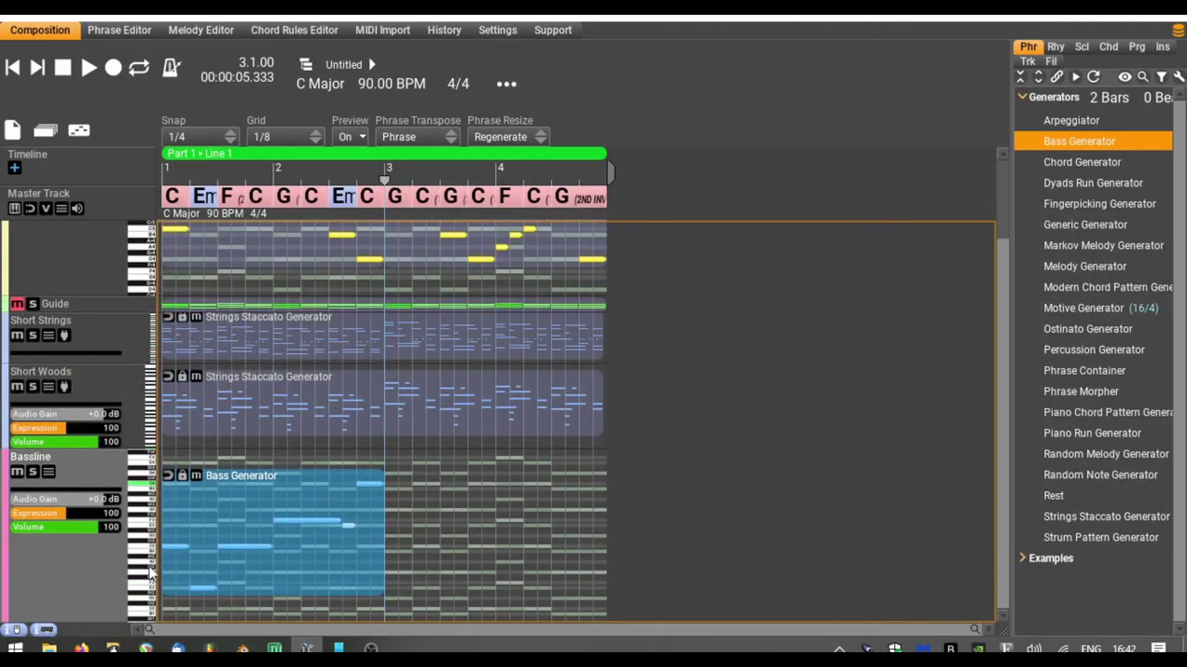
pyautogui.scroll(-2, 149, 565)
pyautogui.moveTo(223, 508); pyautogui.dragTo(219, 533)
# Set the bass phrase's rhythm to Simple Divisions at 1/4 with strong accents off, and apply it.
pyautogui.doubleClick(280, 544)
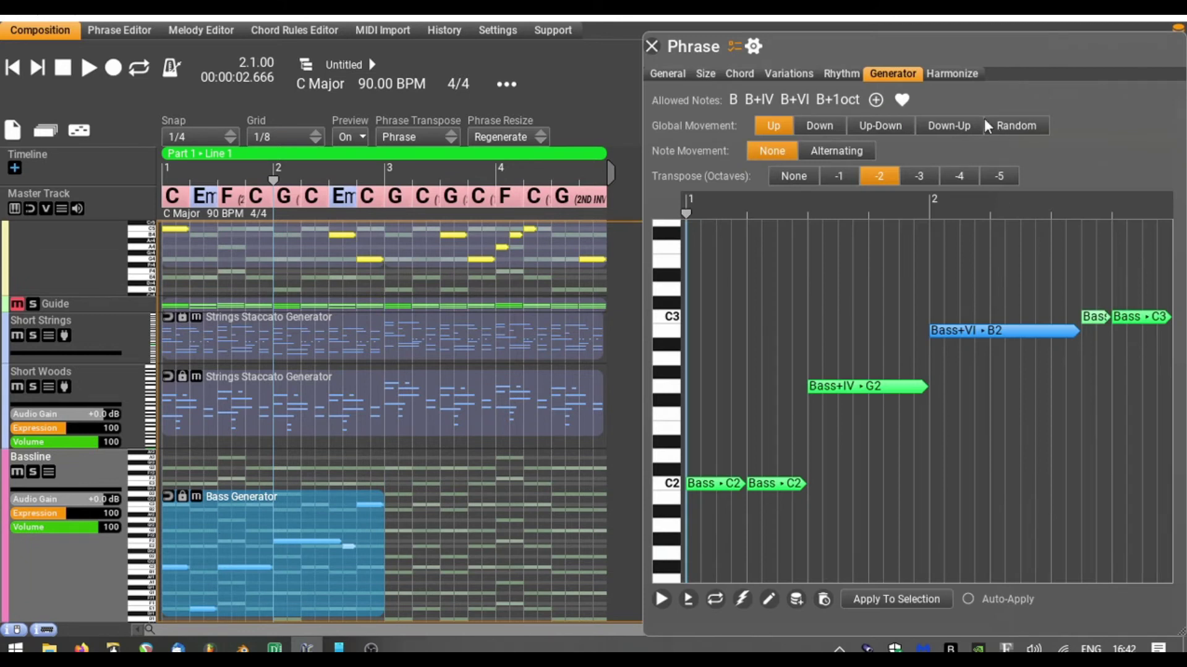
pyautogui.click(838, 74)
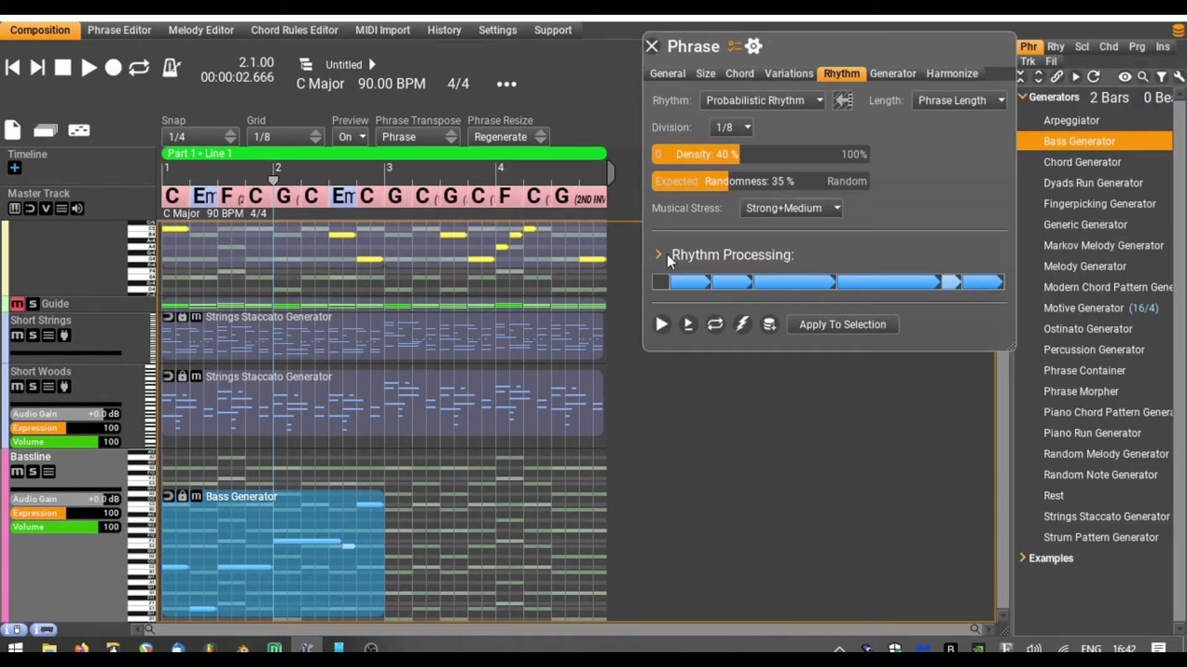
pyautogui.click(762, 103)
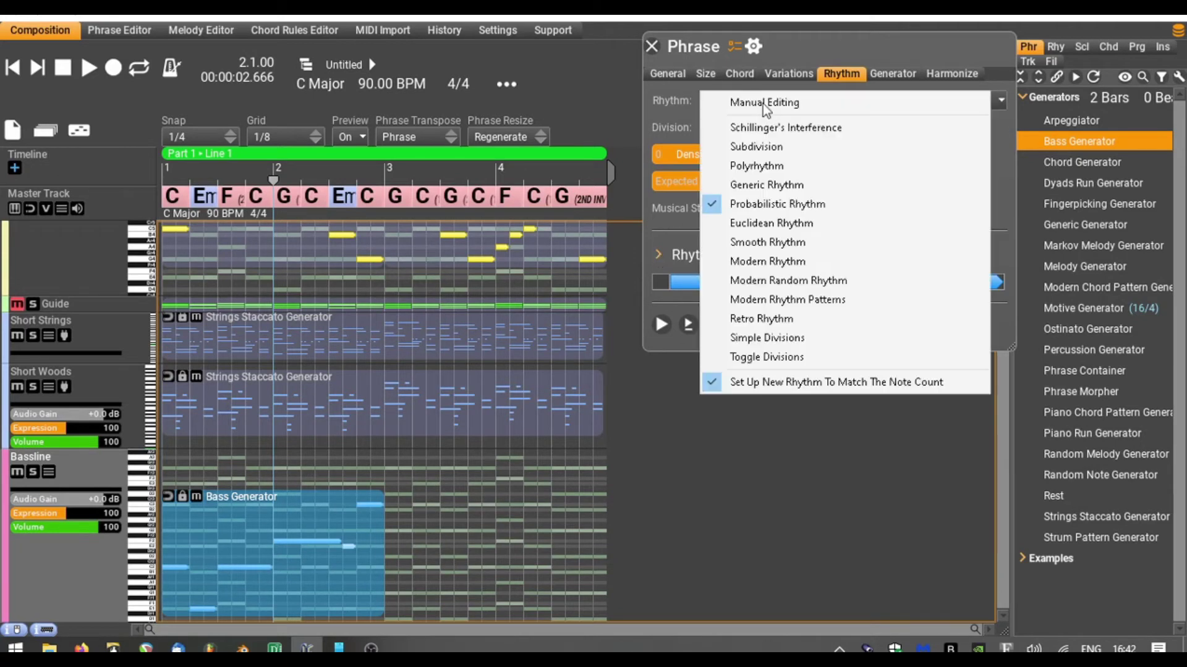
pyautogui.click(831, 347)
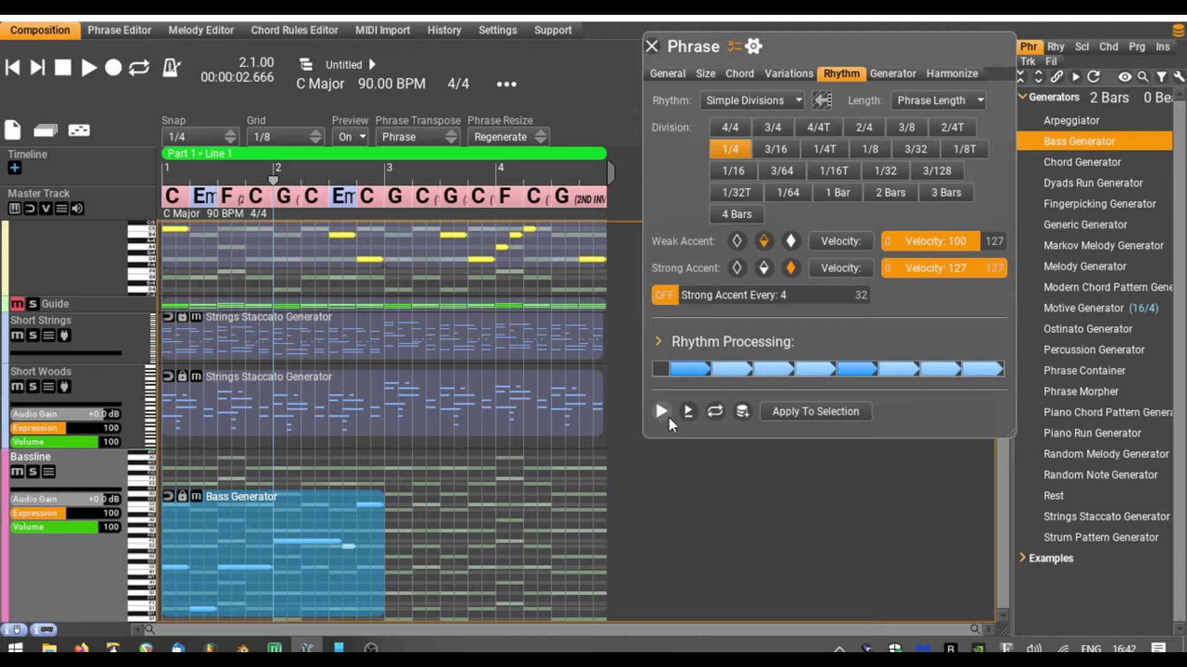
pyautogui.click(665, 295)
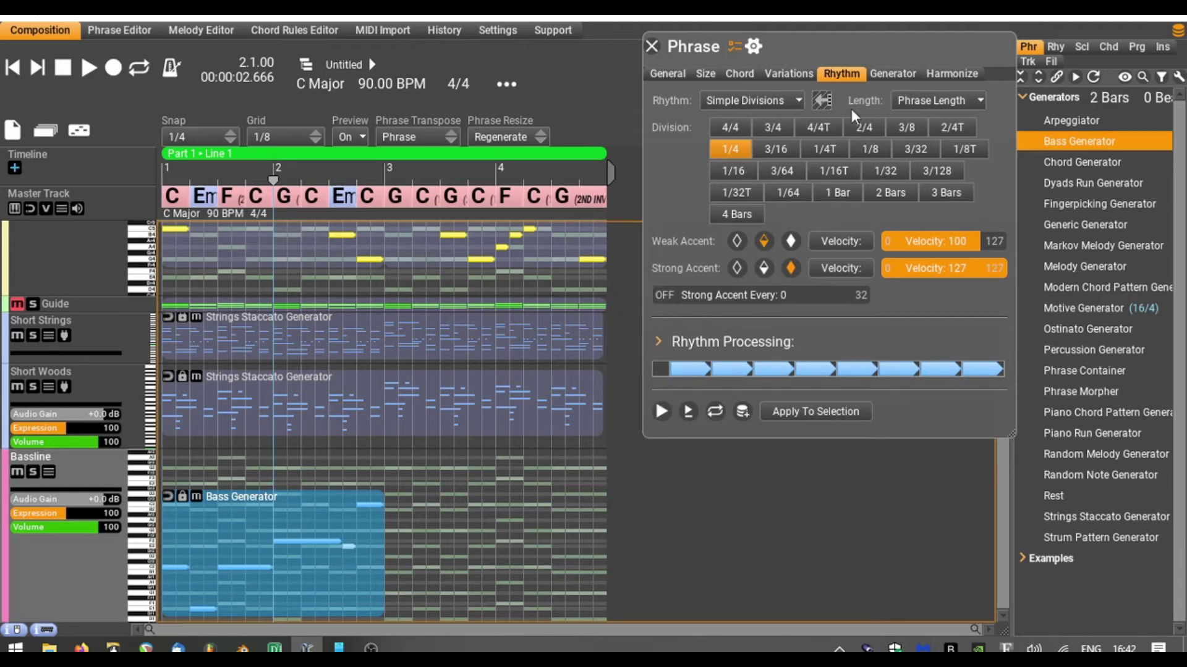
pyautogui.click(825, 411)
# Delete B+1oct, B+VI and B+IV from the bass generator's allowed notes, leaving only B.
pyautogui.click(891, 73)
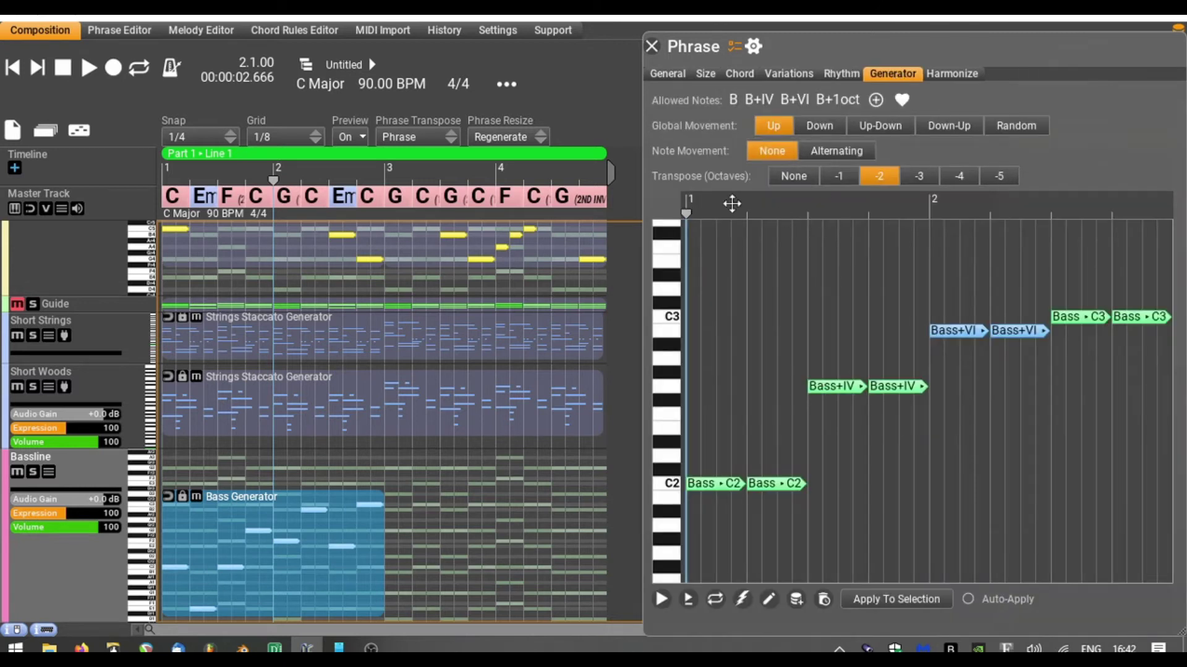
pyautogui.click(834, 99)
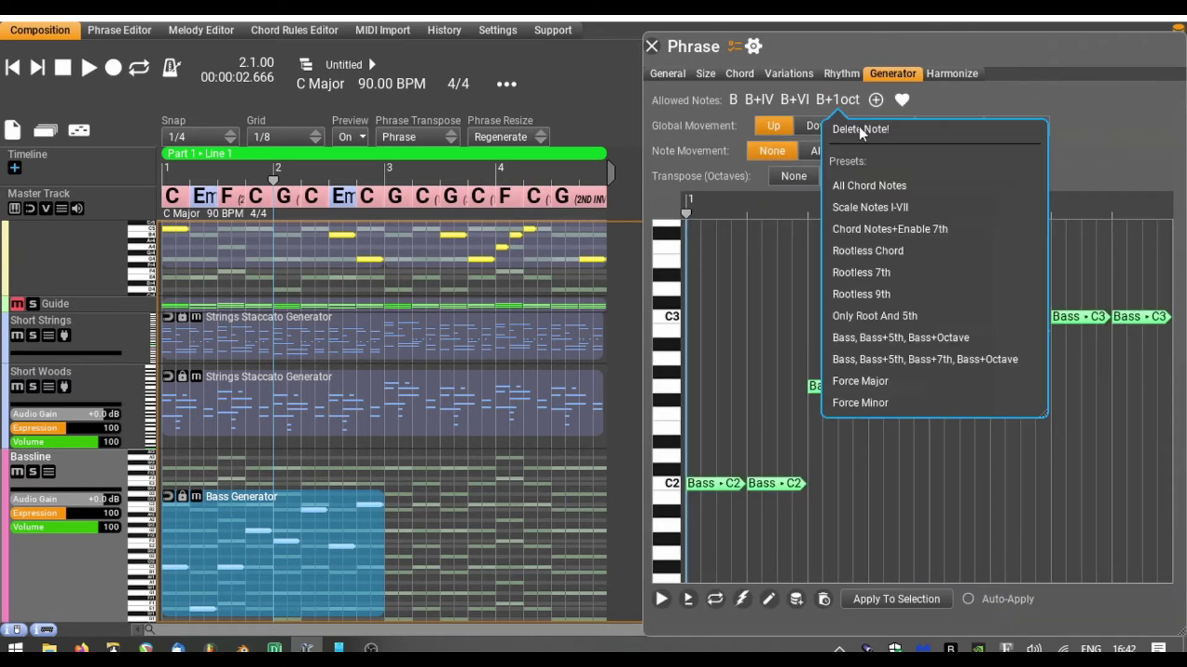
pyautogui.click(865, 130)
pyautogui.click(793, 100)
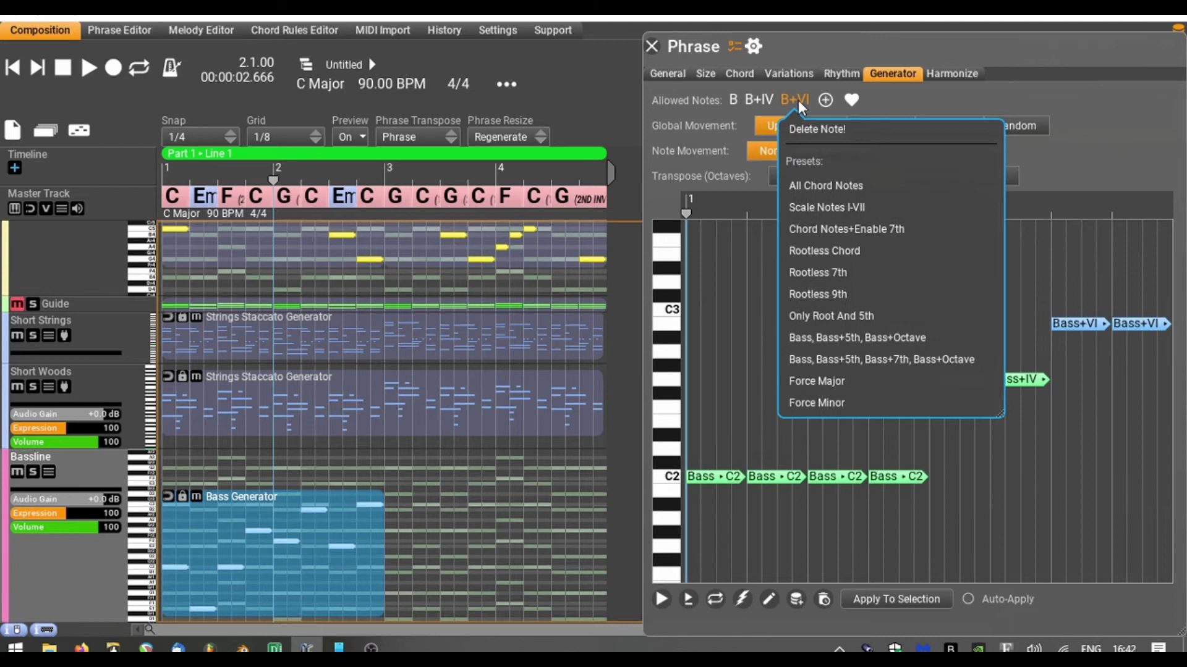
pyautogui.click(833, 128)
pyautogui.click(766, 98)
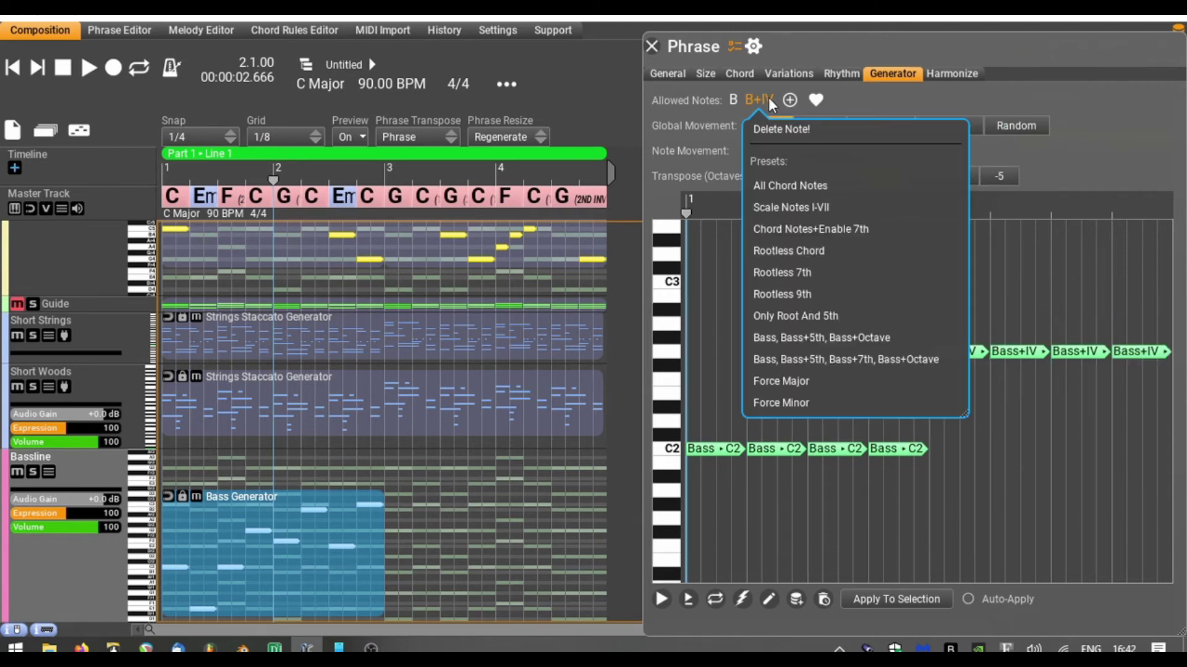
pyautogui.click(808, 129)
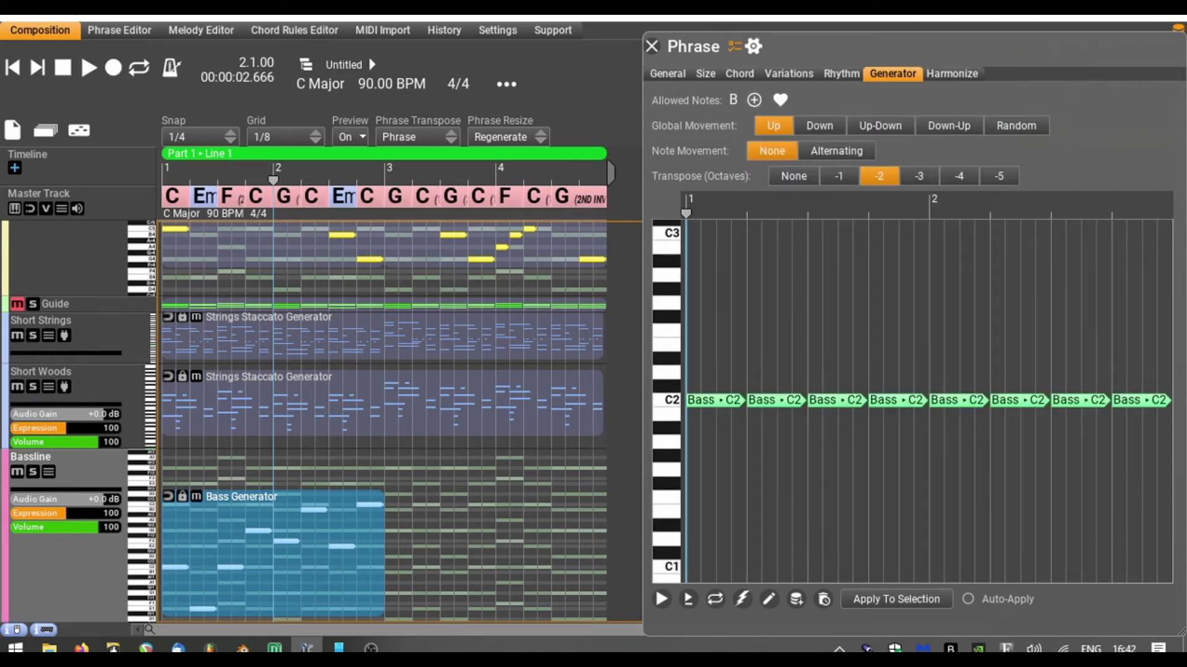
# Preview the bass phrase with the unmuted tracks, apply it, close its settings, and extend the phrase to the end of bar 4.
pyautogui.click(688, 601)
pyautogui.click(888, 599)
pyautogui.click(650, 45)
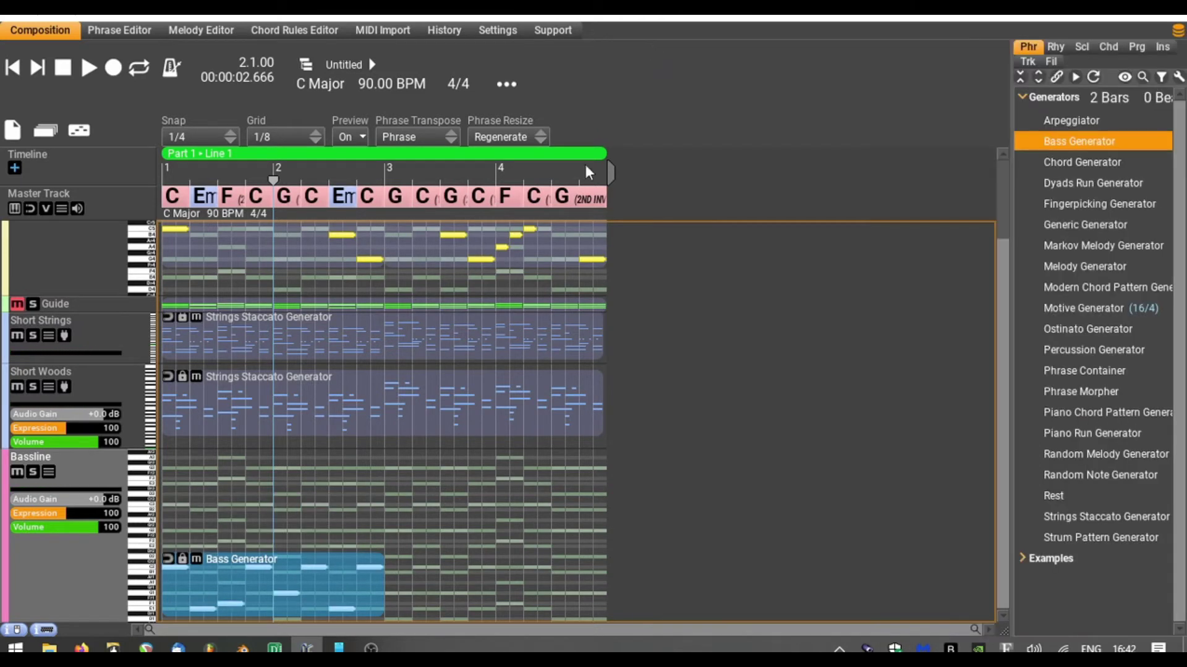
pyautogui.moveTo(402, 592); pyautogui.dragTo(592, 601)
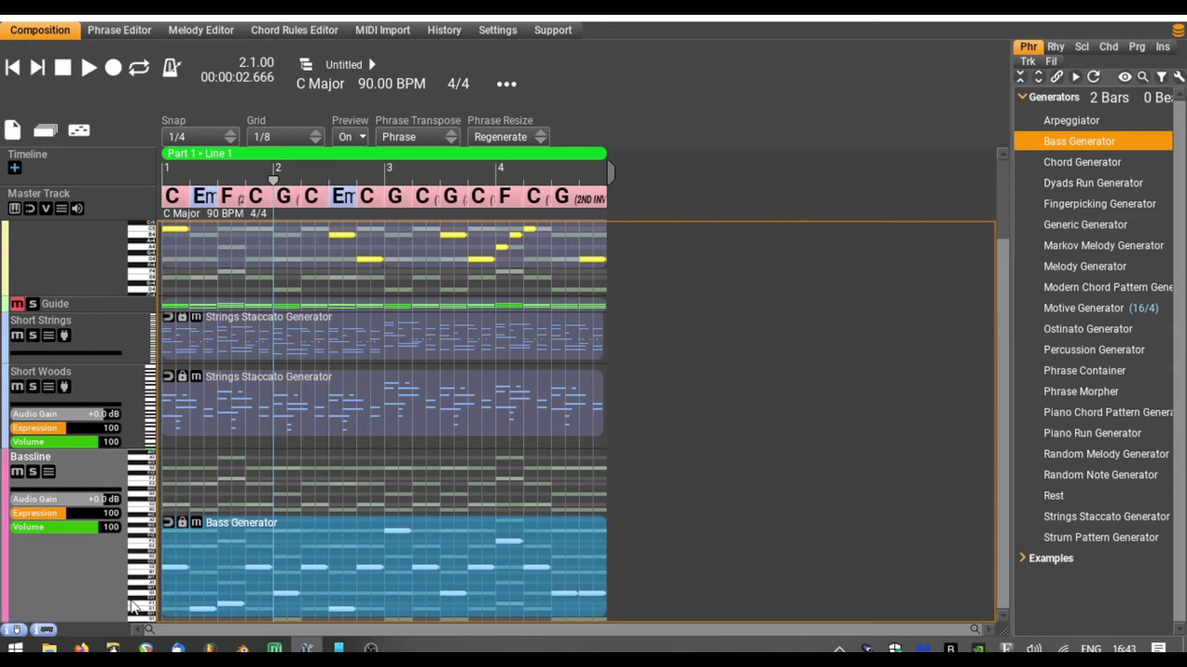
# Assign a new instance of Originals - Epic Strings to the Bassline track and load its Pizzicato preset.
pyautogui.doubleClick(80, 579)
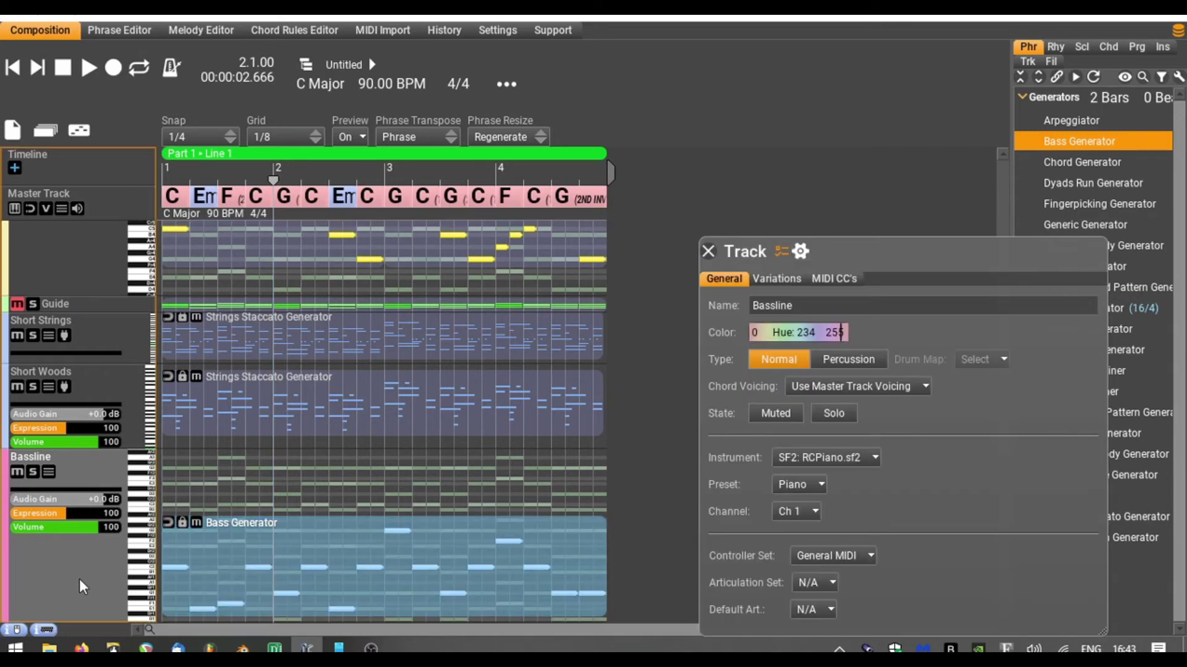
pyautogui.click(859, 459)
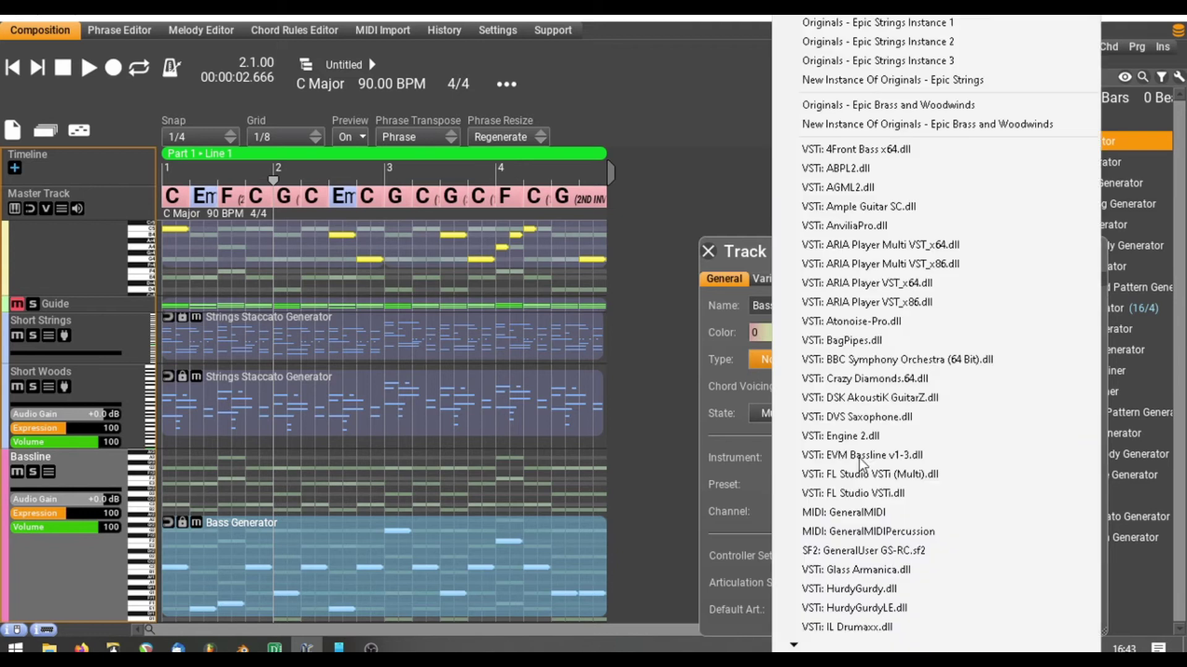
pyautogui.click(984, 84)
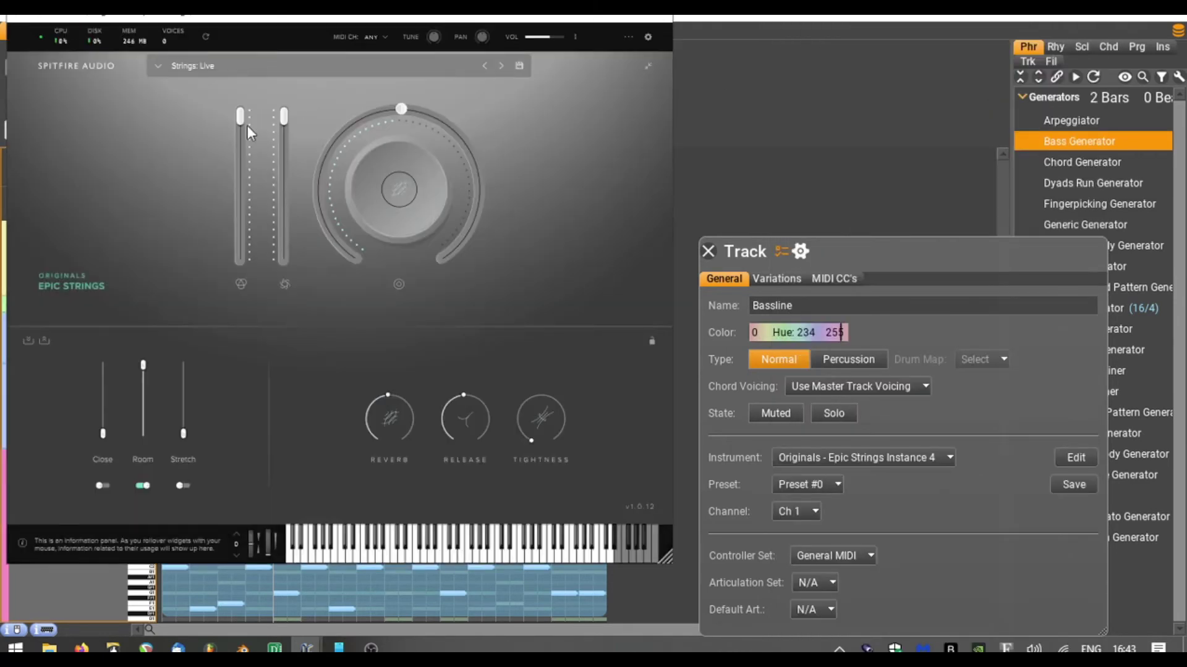
pyautogui.click(252, 65)
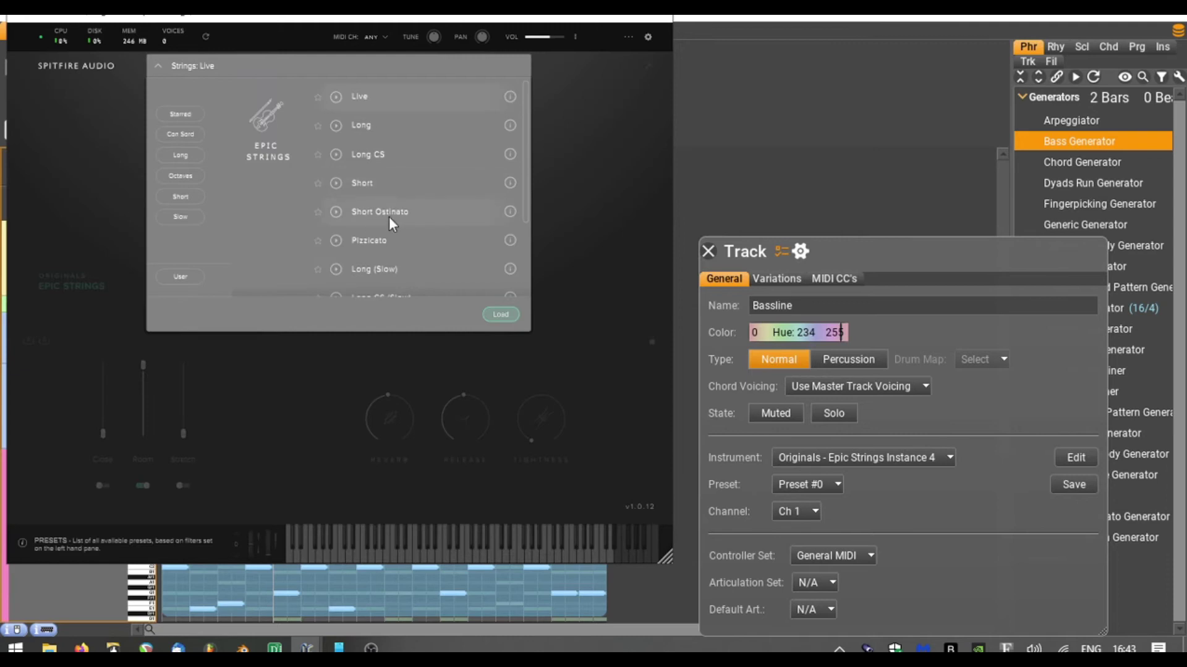
pyautogui.click(498, 315)
# Raise the Pizzicato preset's tightness to maximum, lower its reverb, test some notes, raise the Close microphone level, and close the plugin.
pyautogui.moveTo(524, 432); pyautogui.dragTo(564, 273)
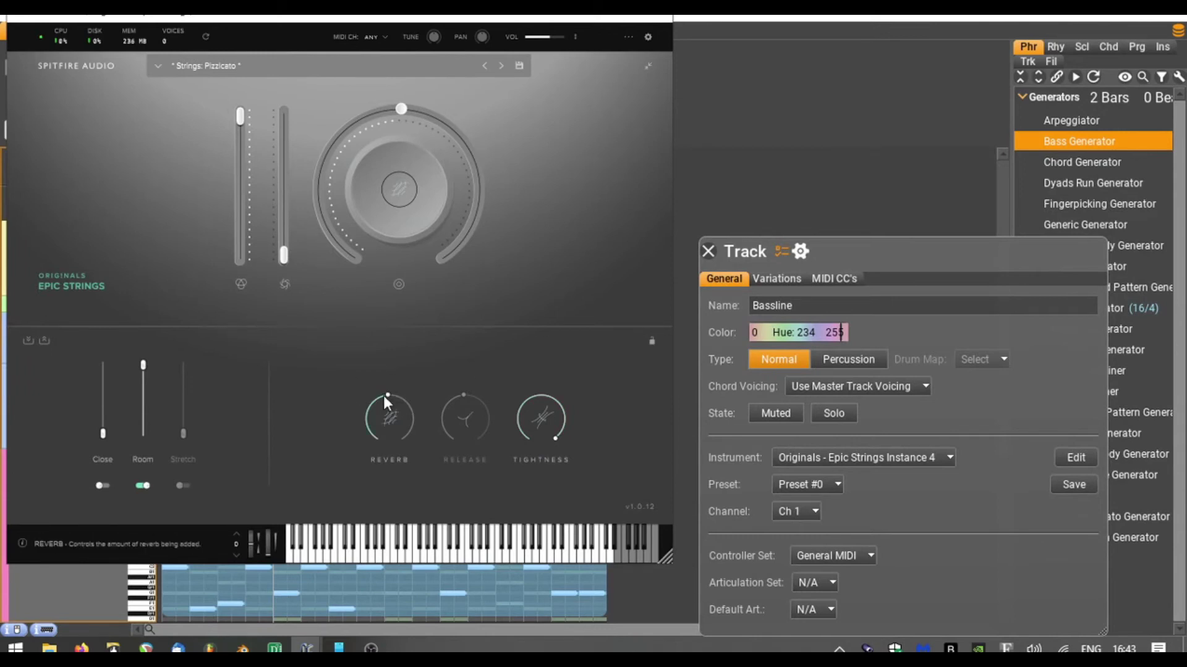
pyautogui.moveTo(389, 400); pyautogui.dragTo(359, 440)
pyautogui.click(448, 551)
pyautogui.click(467, 552)
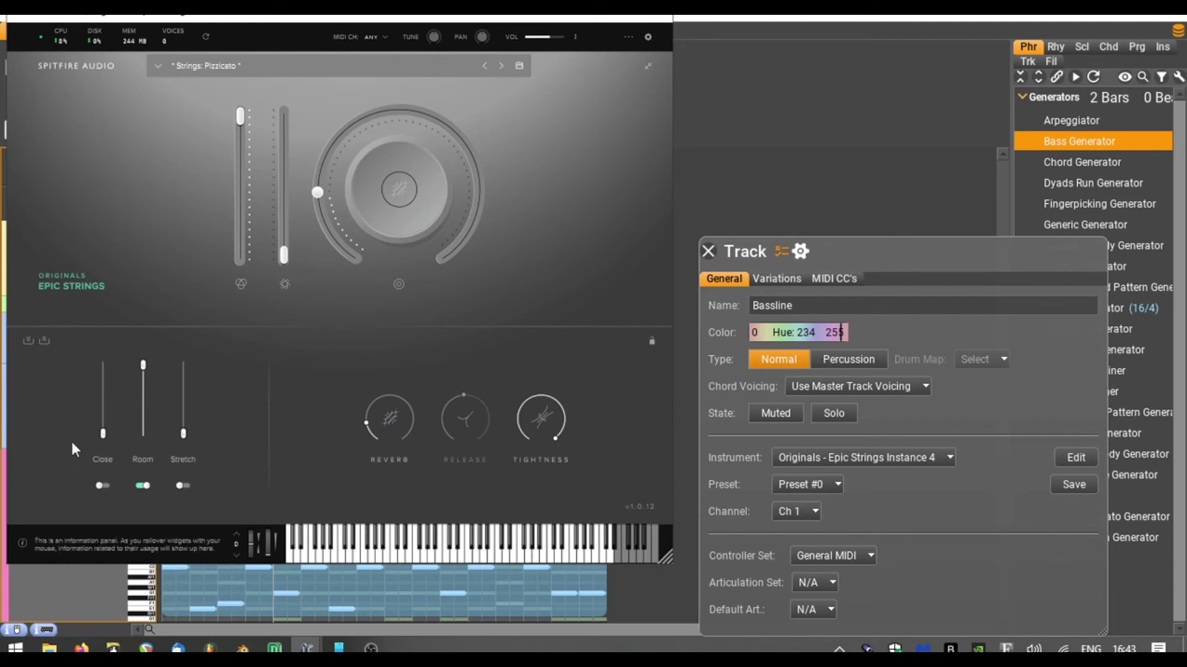
pyautogui.moveTo(102, 434); pyautogui.dragTo(102, 402)
pyautogui.click(659, 16)
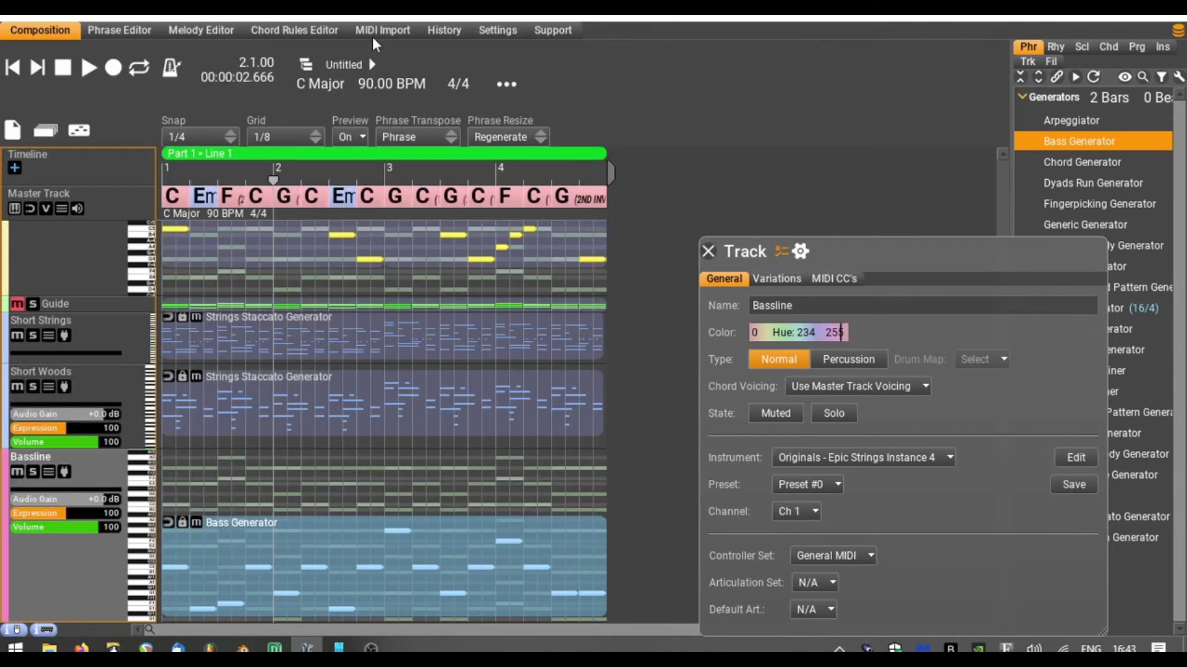
# Play the composition from the start to check the bassline, and close the track settings.
pyautogui.click(13, 69)
pyautogui.click(88, 67)
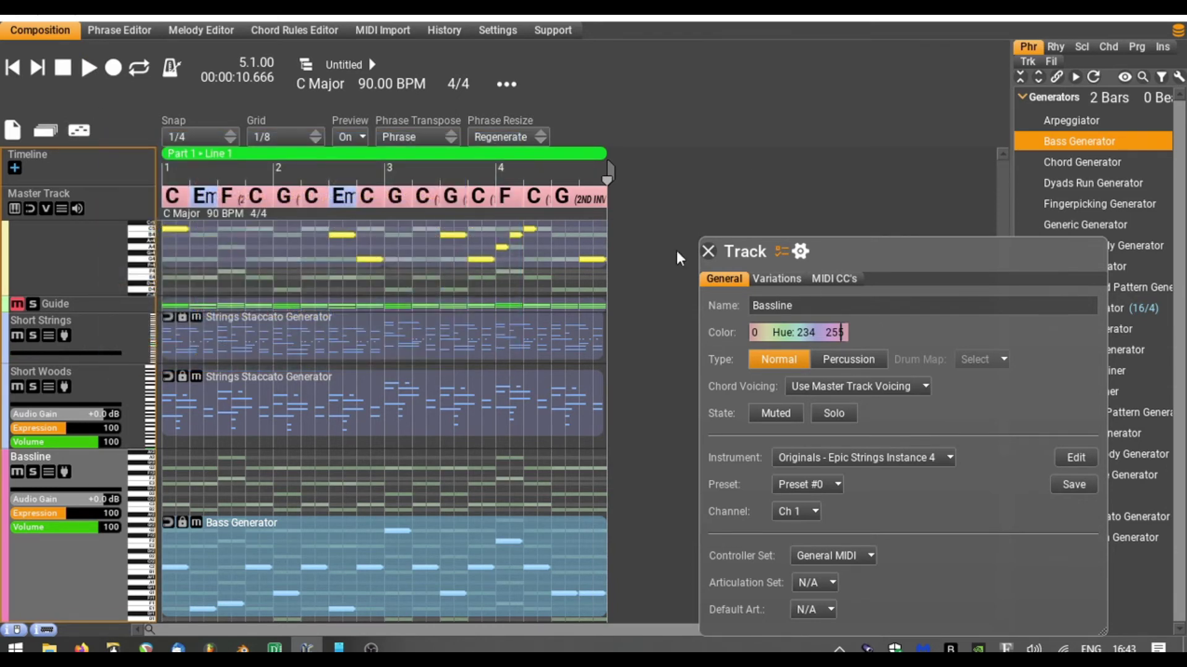
pyautogui.click(708, 251)
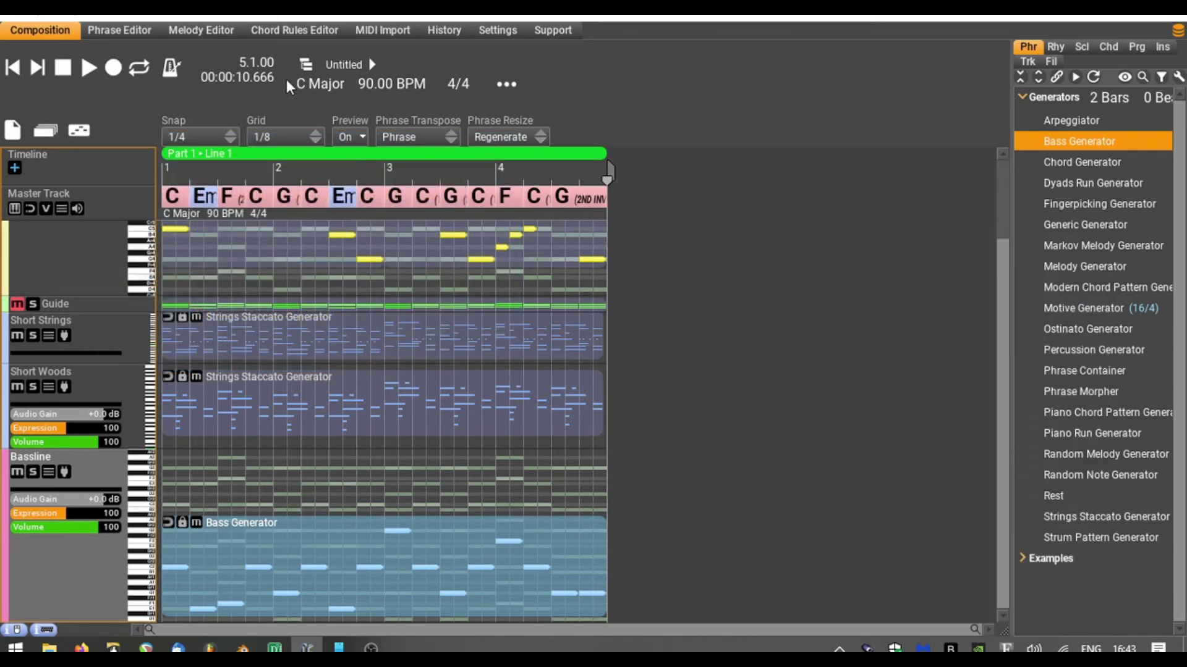
# Duplicate Part 1 of the composition as Part 2.
pyautogui.click(308, 66)
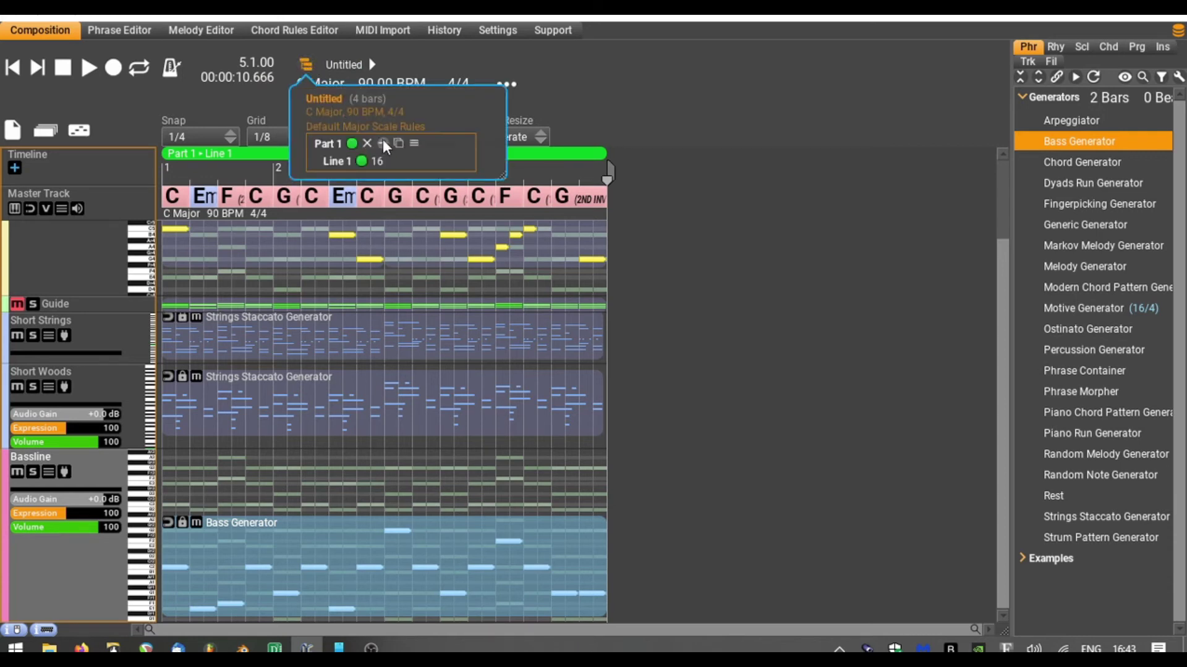
pyautogui.click(398, 143)
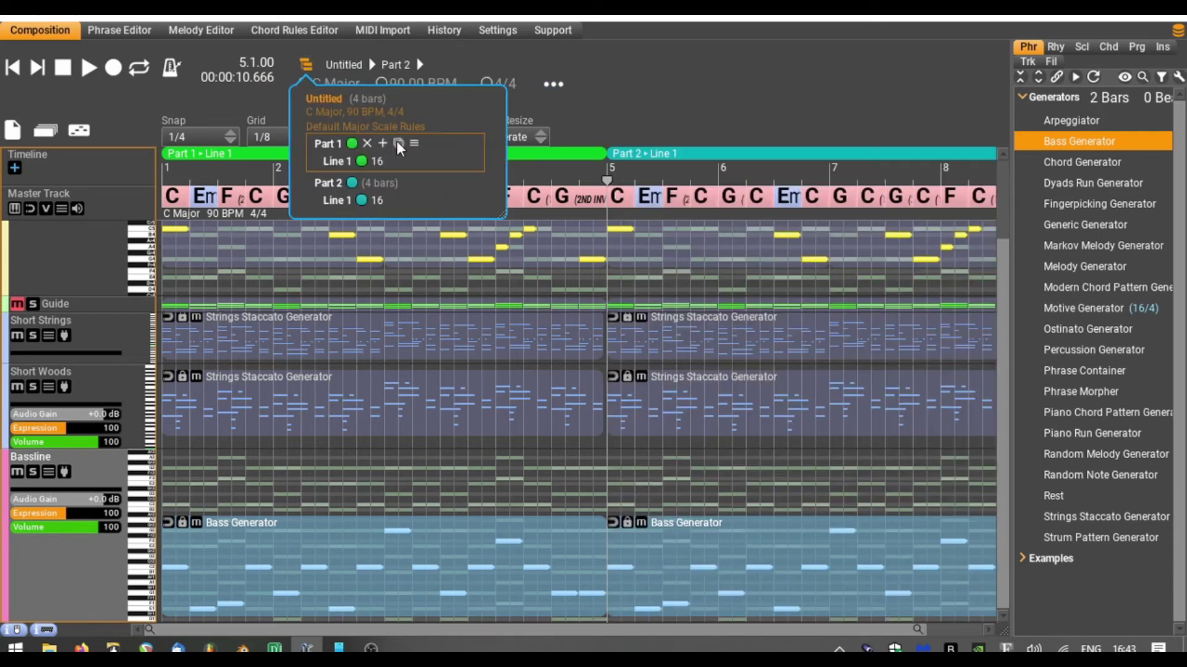
pyautogui.click(71, 280)
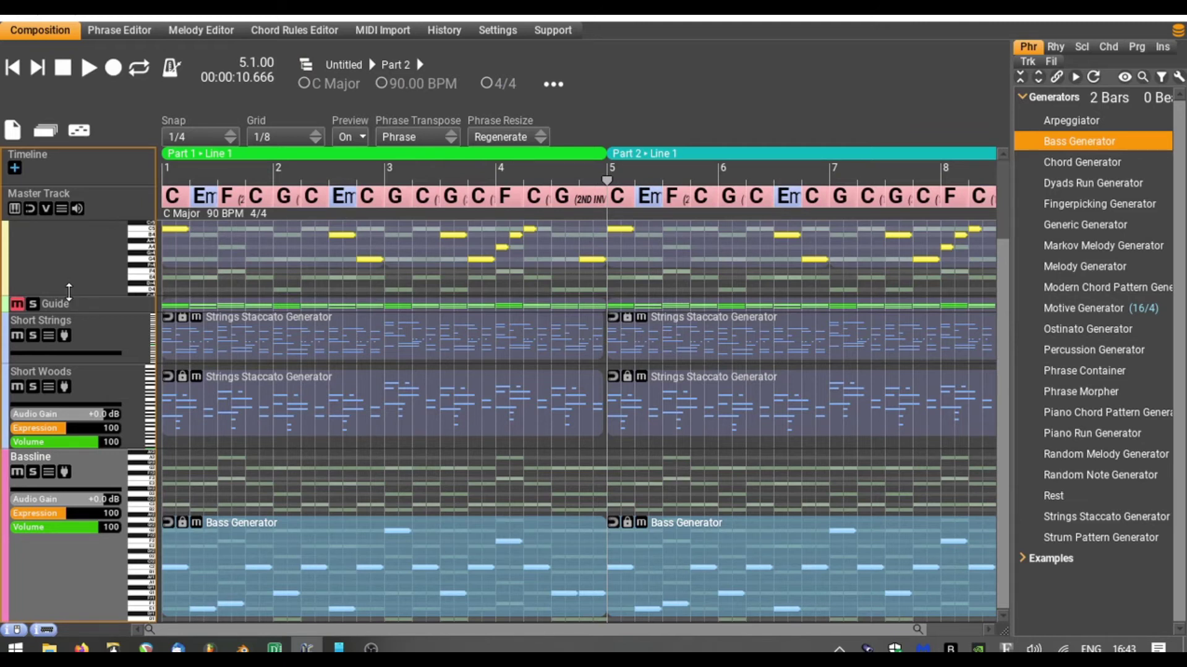
# Duplicate the Melody track and rename the copy Short Strings.
pyautogui.doubleClick(70, 278)
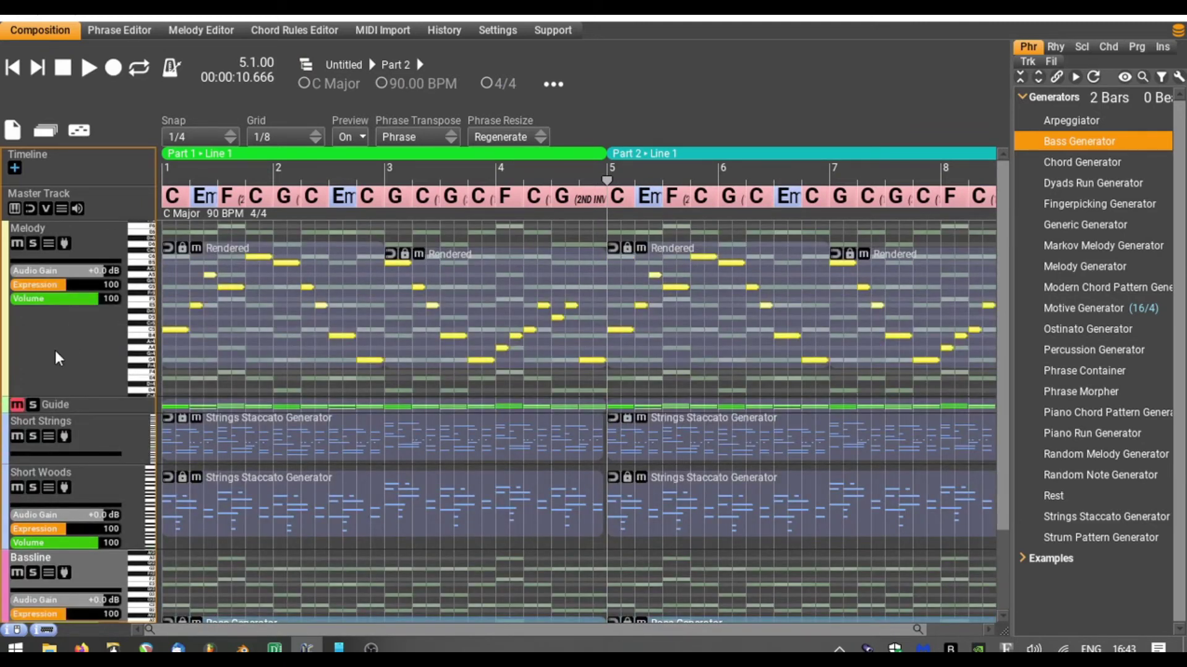
pyautogui.doubleClick(27, 231)
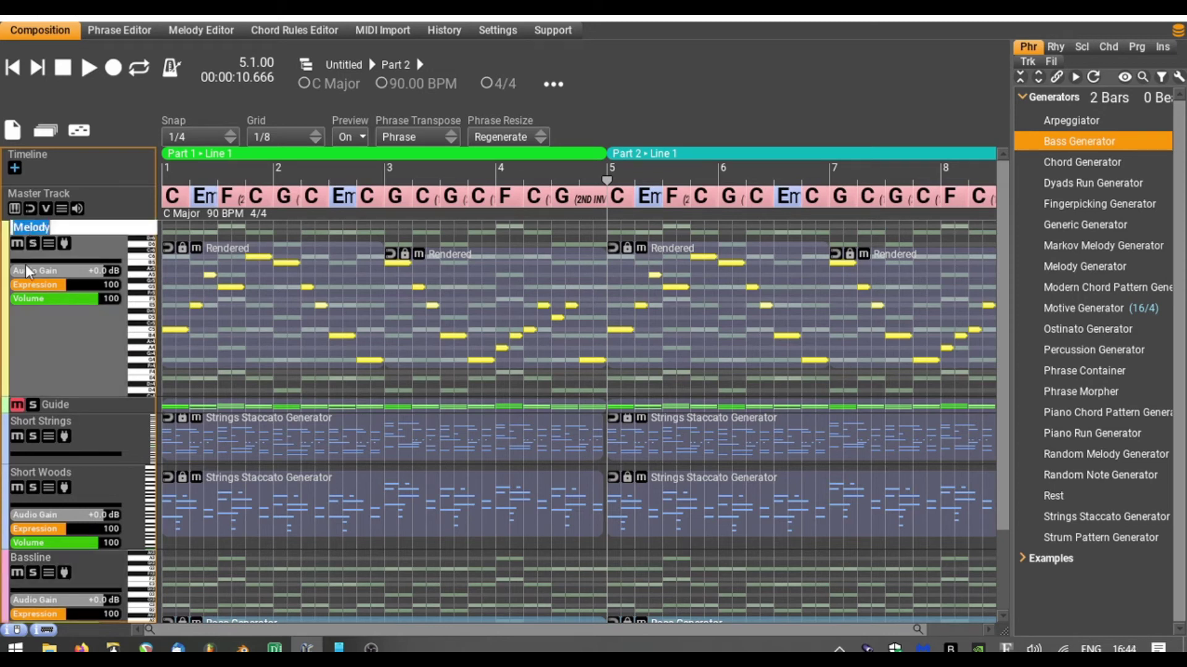
pyautogui.write('Strings')
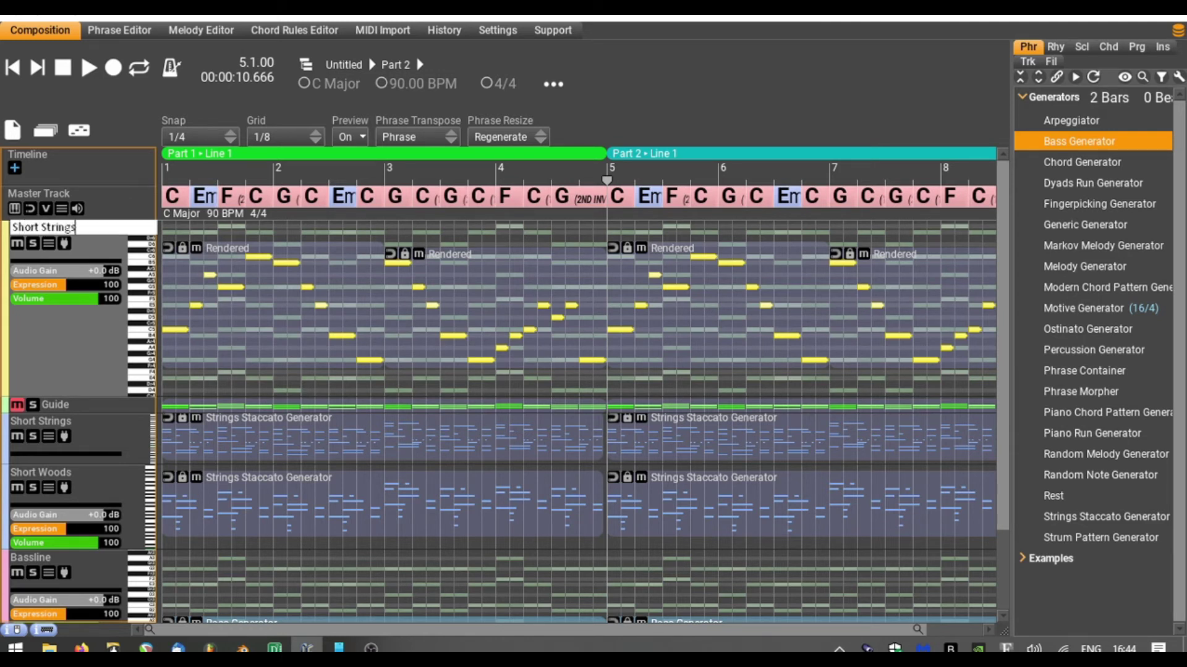
pyautogui.press('Return')
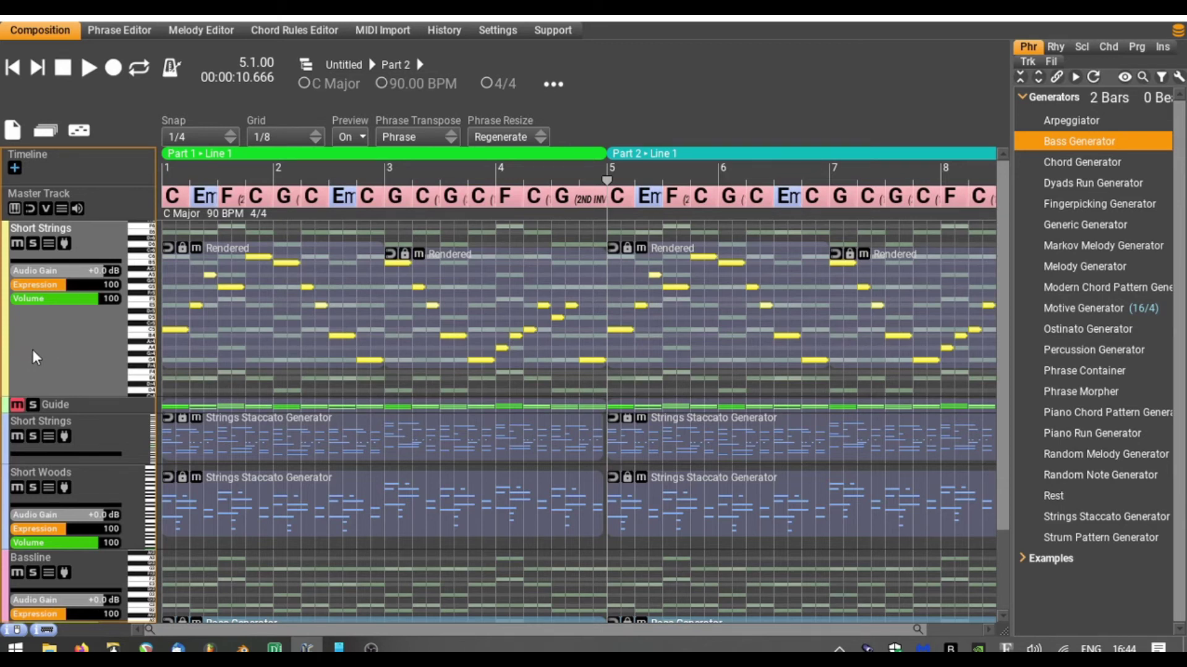
# Delete both Rendered phrases in Part 1 from the duplicated melody track.
pyautogui.scroll(2, 66, 371)
pyautogui.click(350, 382)
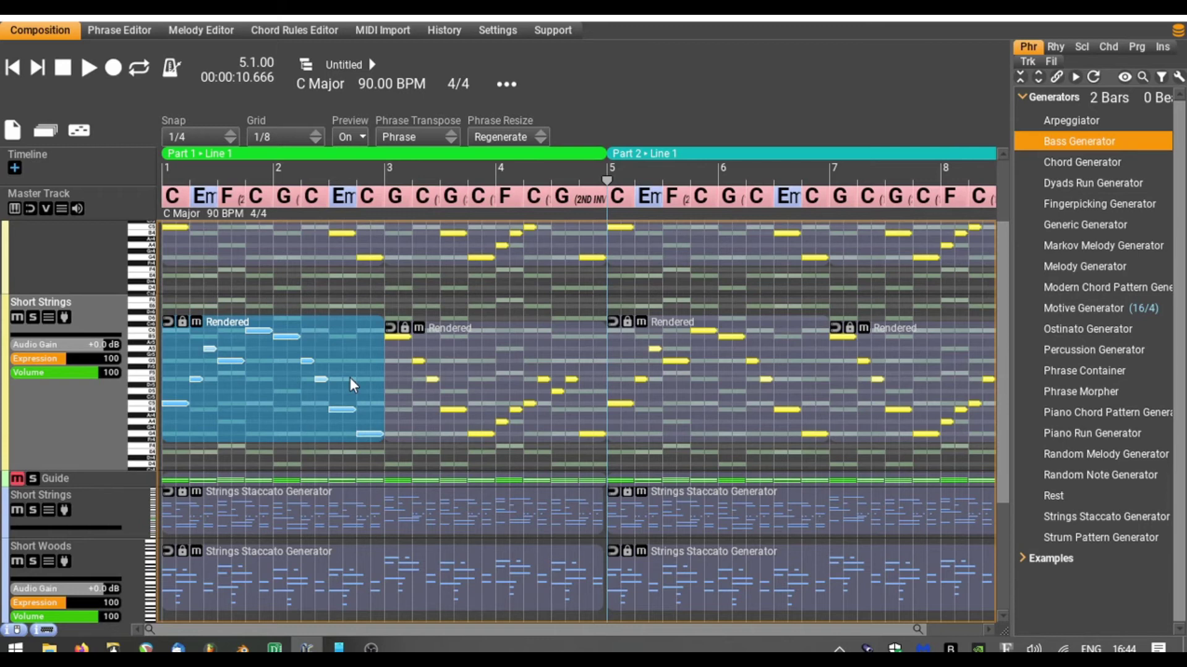
pyautogui.press('Delete')
pyautogui.click(455, 371)
pyautogui.press('Delete')
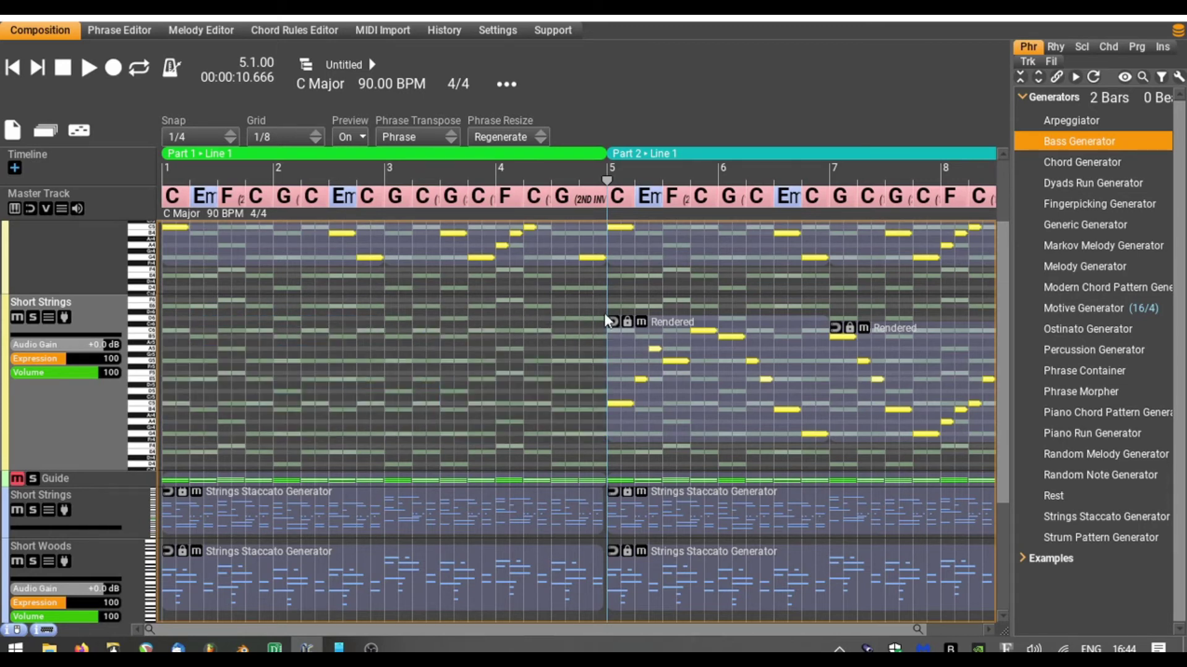
# Delete both Rendered phrases in Part 2 from the original Melody track.
pyautogui.click(688, 250)
pyautogui.press('Delete')
pyautogui.click(914, 244)
pyautogui.press('Delete')
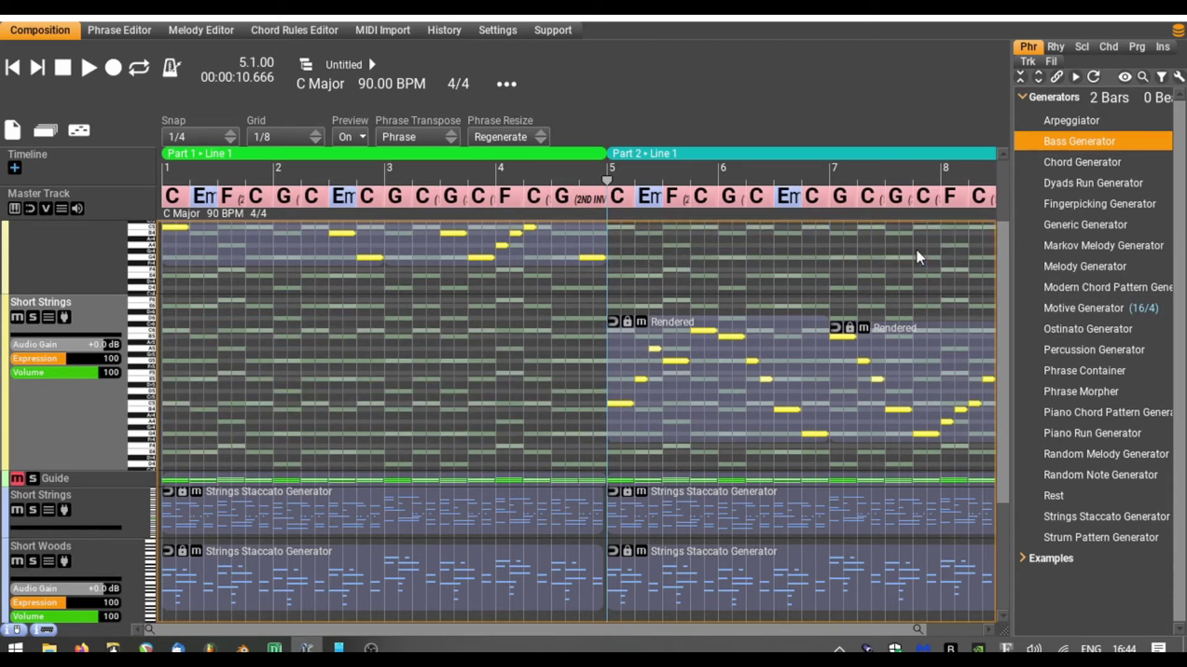
# Set the instrument of the duplicated Short Strings melody track to ARIA Player Multi VST_x64.
pyautogui.doubleClick(61, 415)
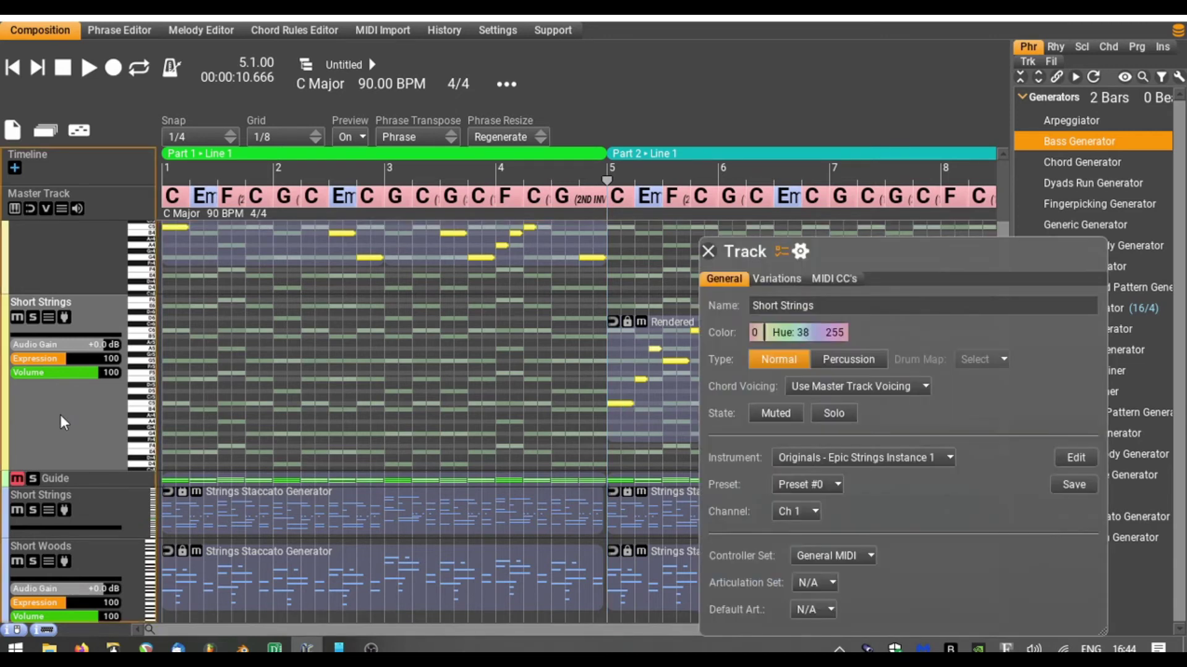
pyautogui.click(846, 461)
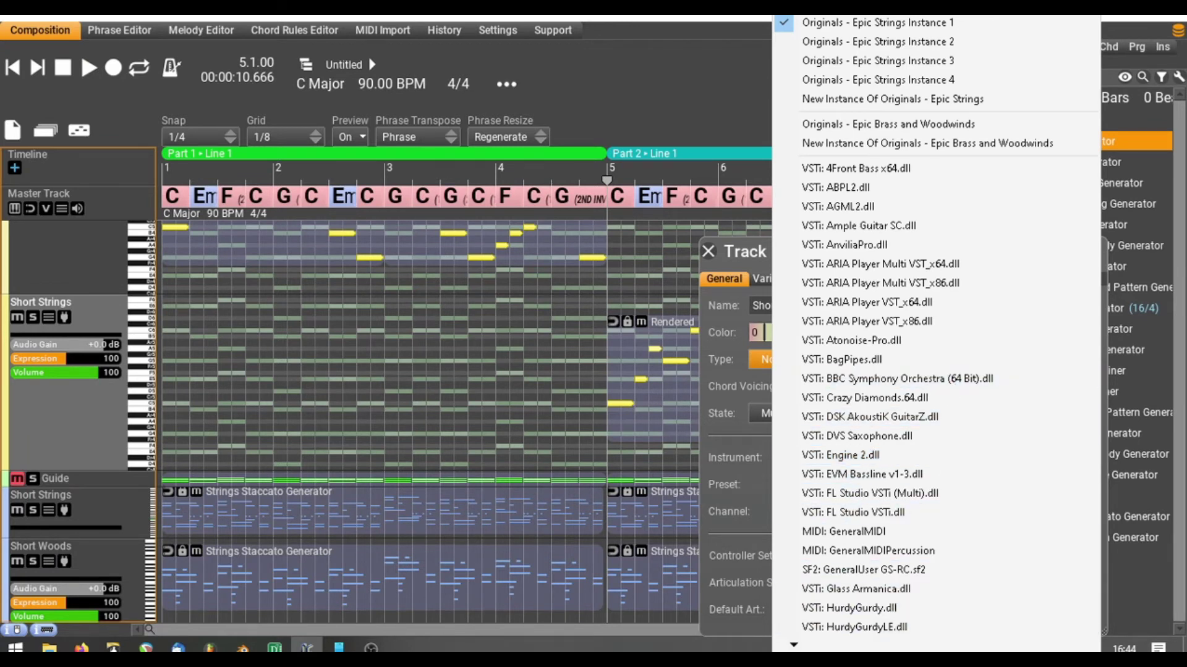
pyautogui.moveTo(821, 648)
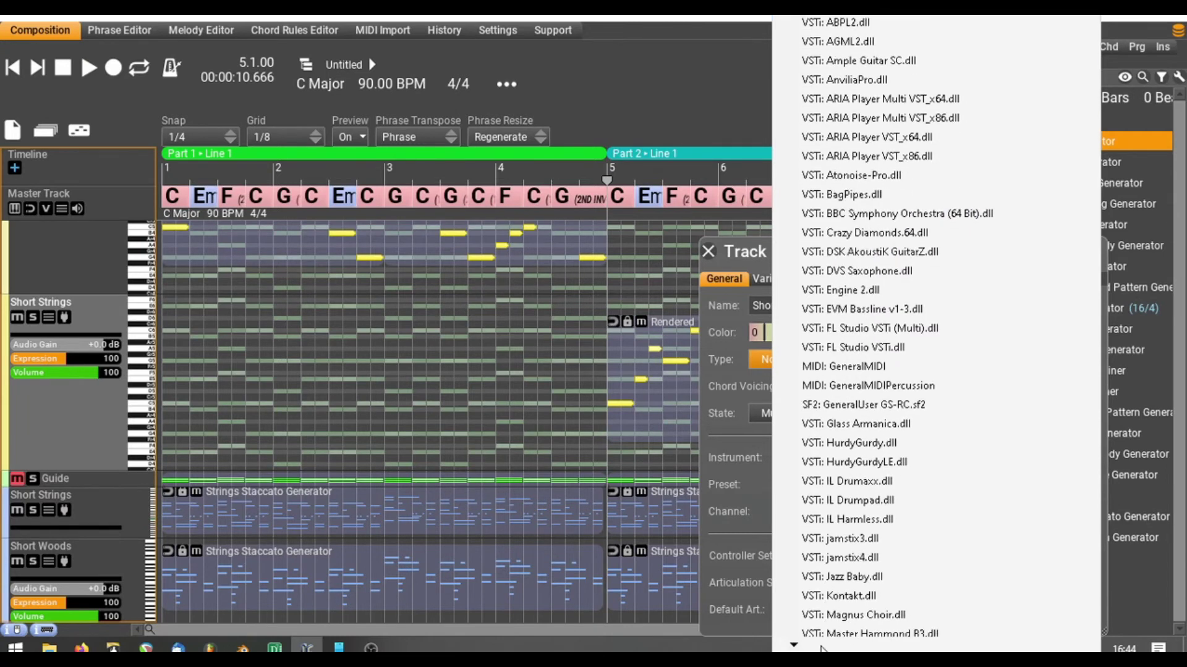
pyautogui.click(896, 100)
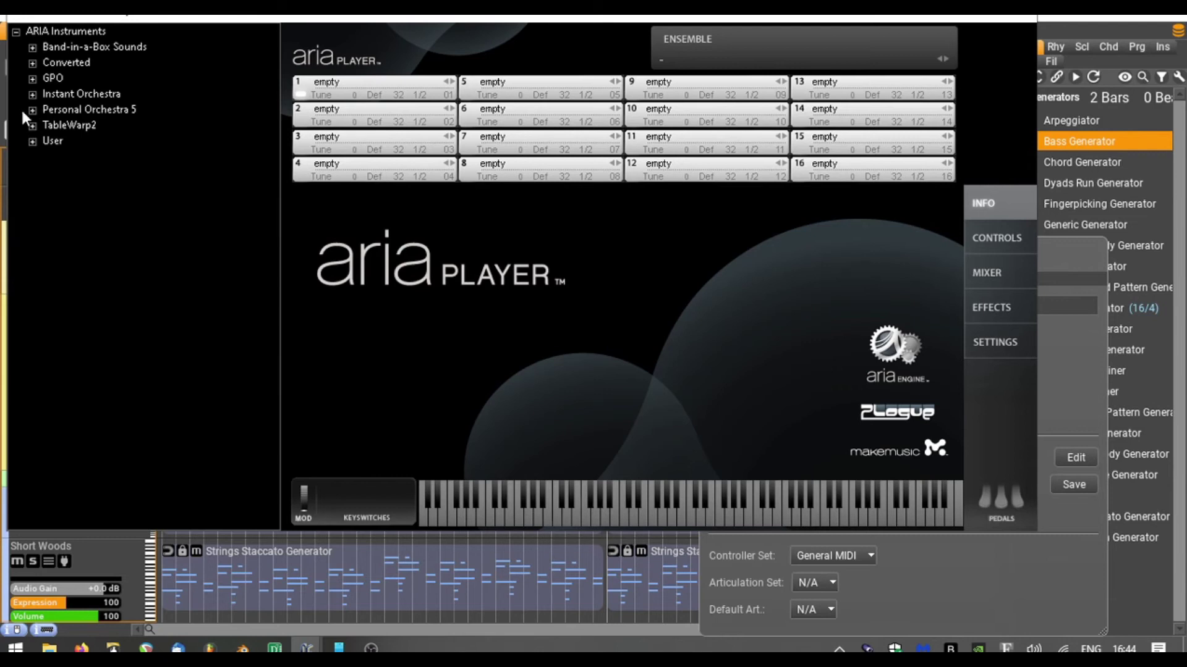
# Load SAM French Horn Section Sustain from the Personal Orchestra 5 Standard library into ARIA slot 1 and close the player.
pyautogui.click(32, 110)
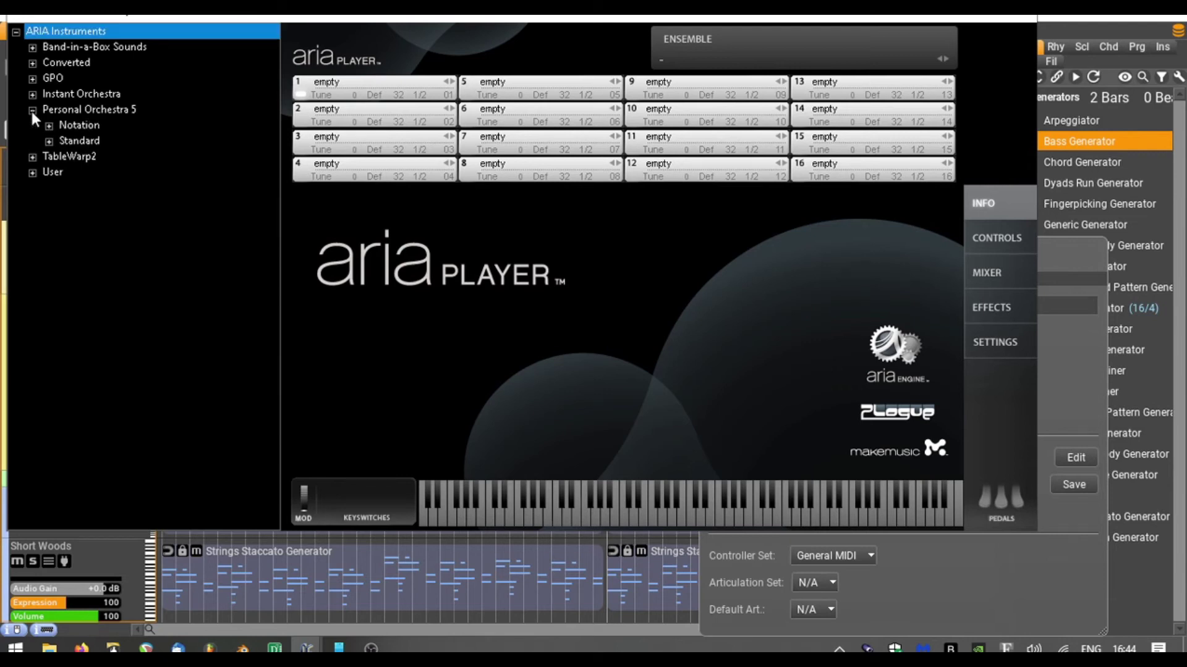
pyautogui.click(49, 140)
pyautogui.click(66, 172)
pyautogui.click(82, 188)
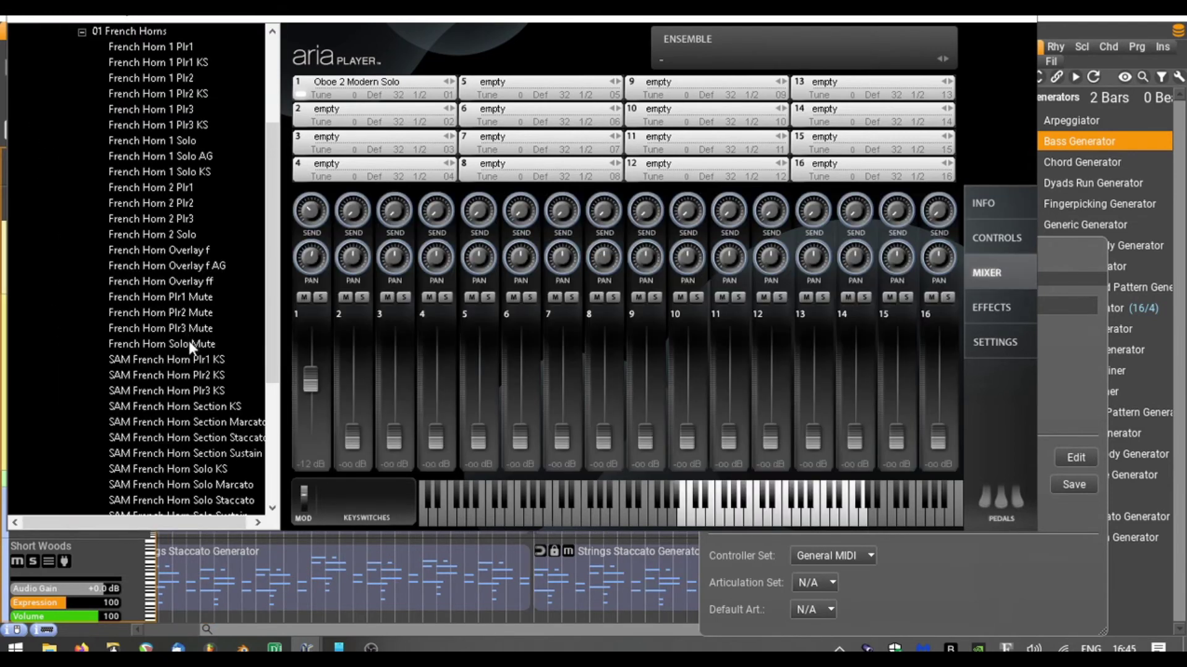
pyautogui.scroll(-3, 190, 346)
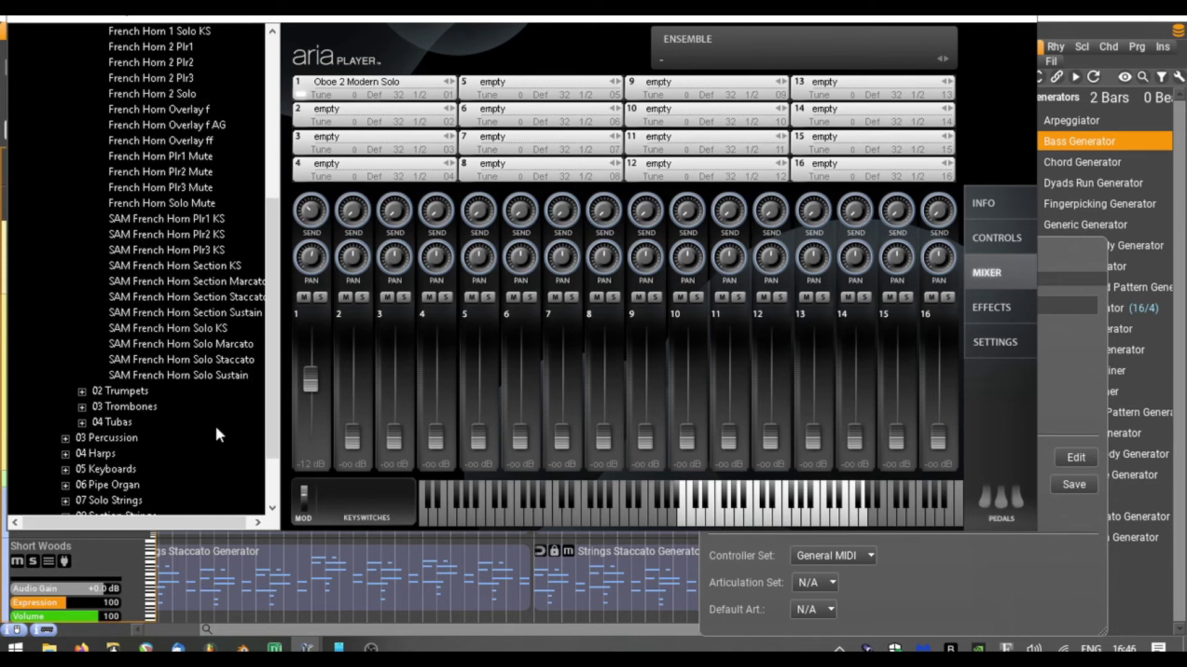
pyautogui.doubleClick(204, 311)
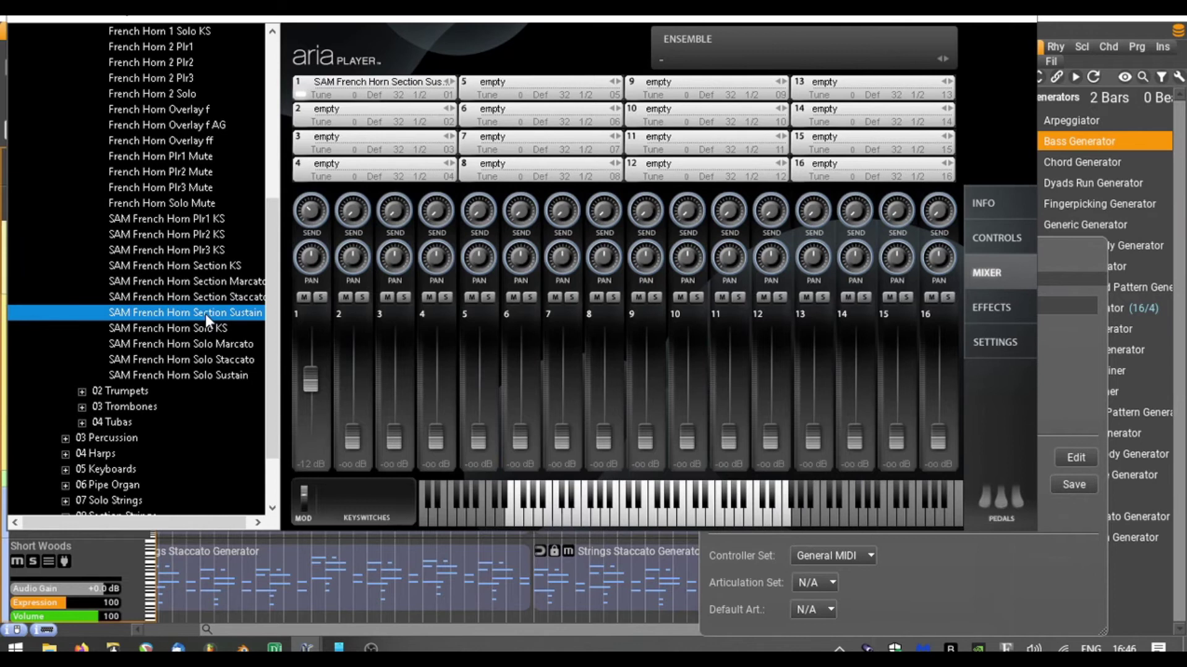
pyautogui.click(668, 521)
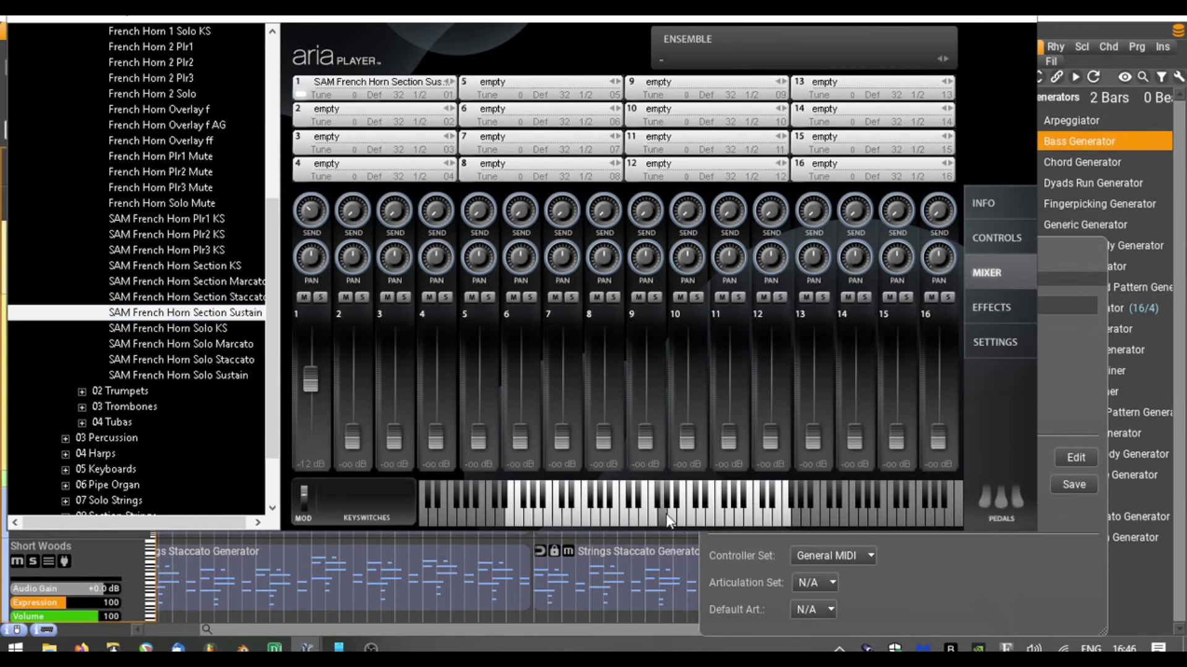
pyautogui.click(1018, 17)
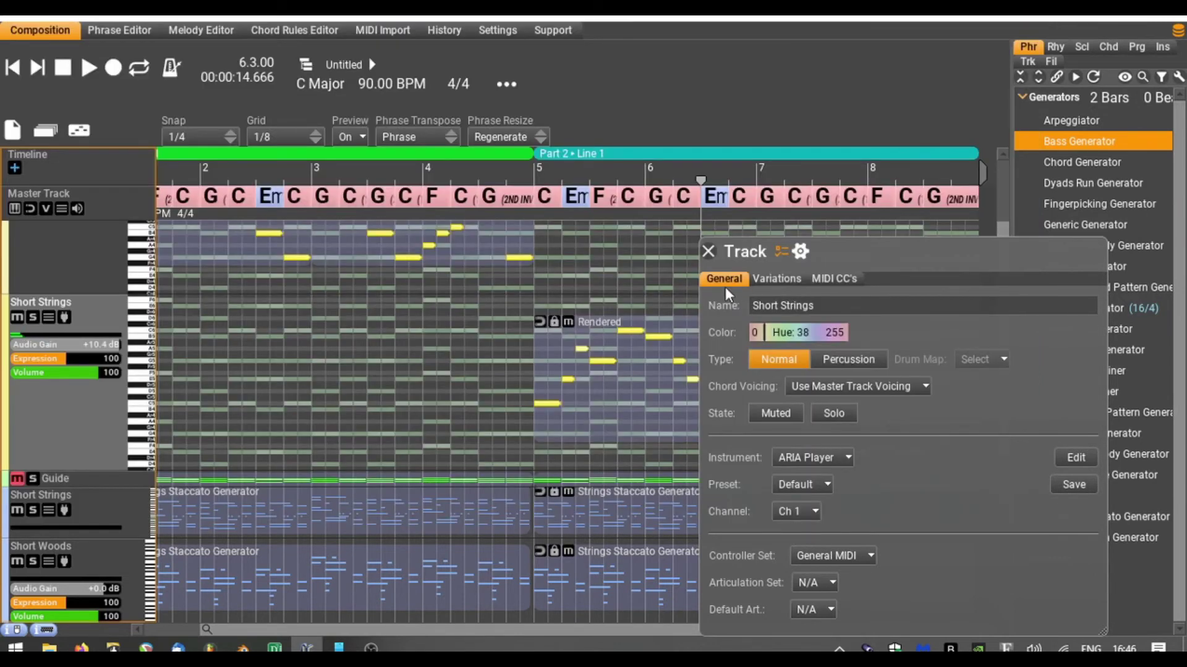
# Close the track settings and play Part 2 from bar 5, soloing the French horn melody track to hear it alone.
pyautogui.click(534, 175)
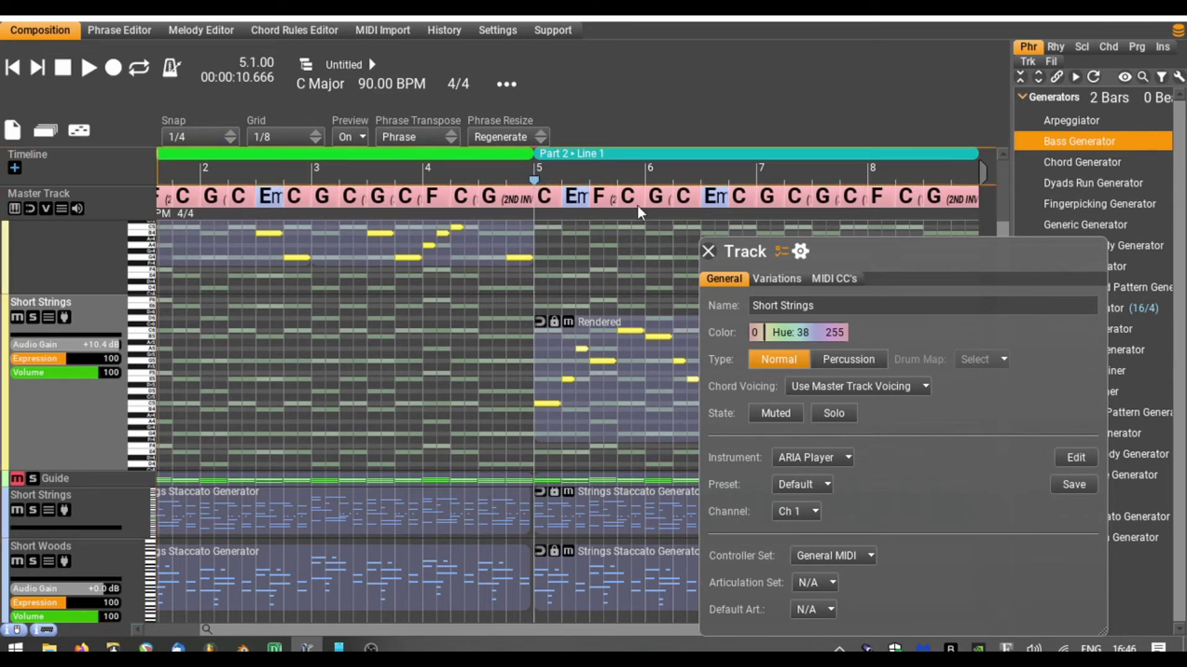
pyautogui.click(708, 251)
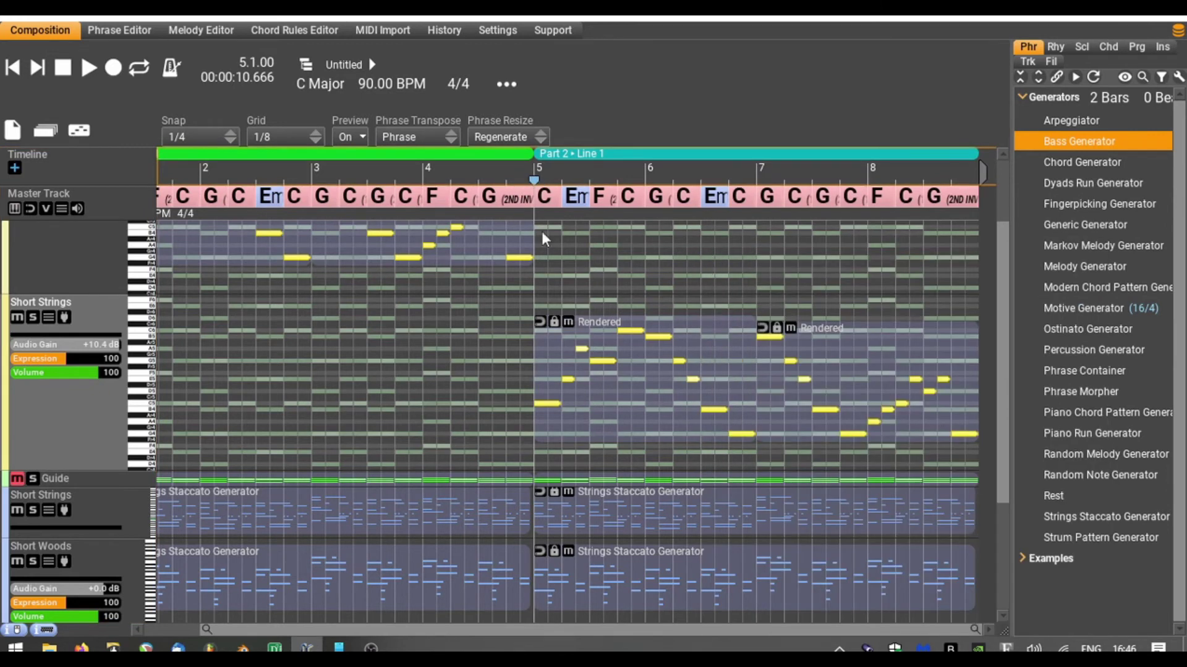
pyautogui.press('space')
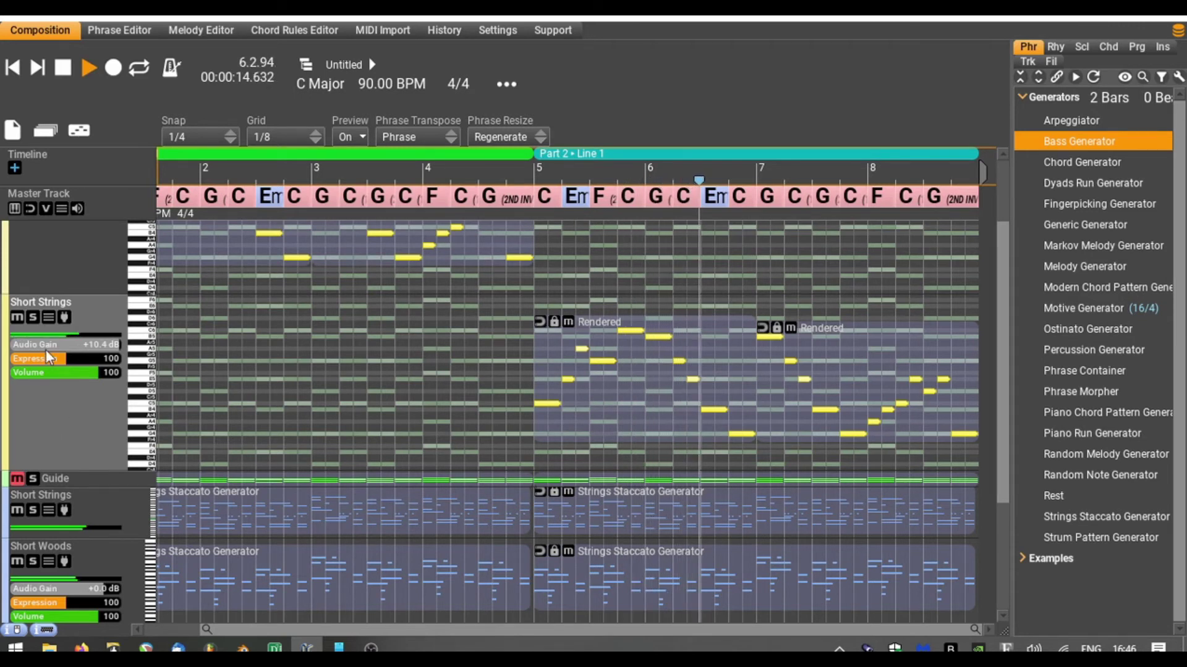
pyautogui.click(33, 318)
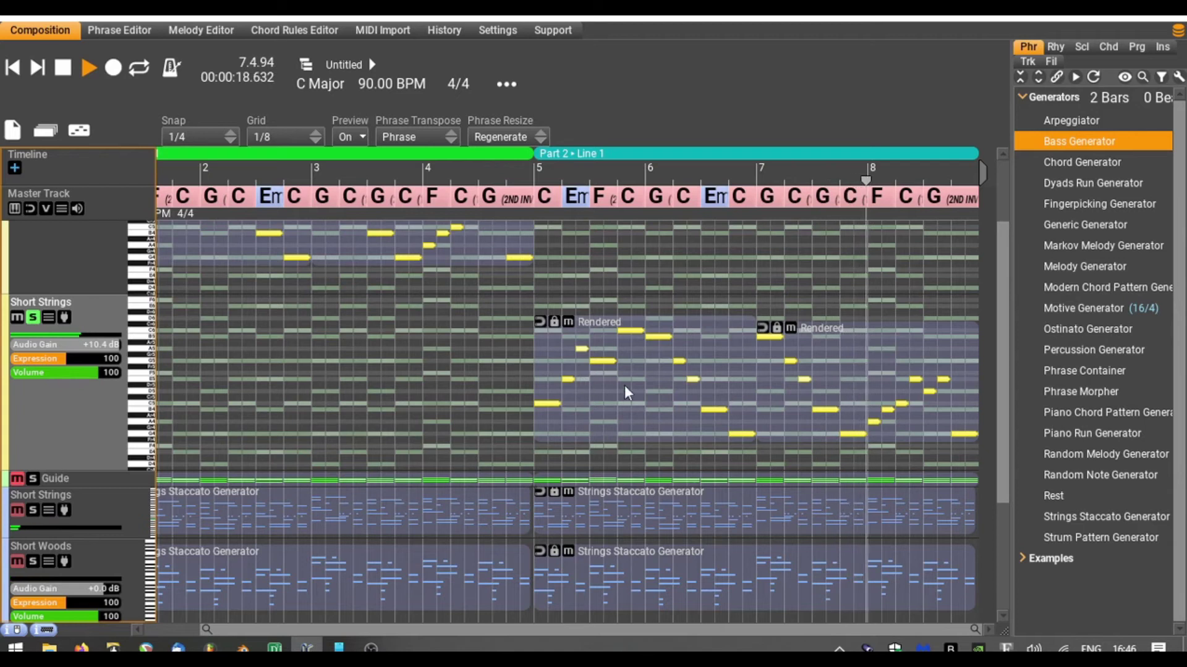
pyautogui.press('space')
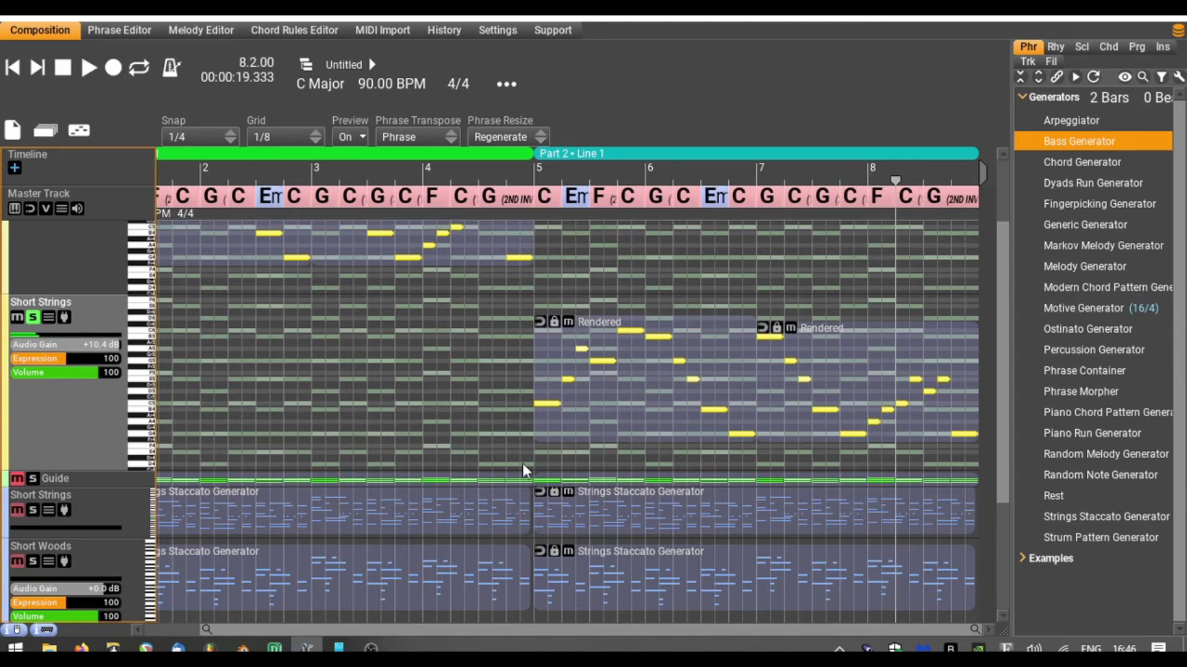
# Enlarge the French horn melody track and move both Rendered phrases in Part 2 down one octave.
pyautogui.doubleClick(101, 428)
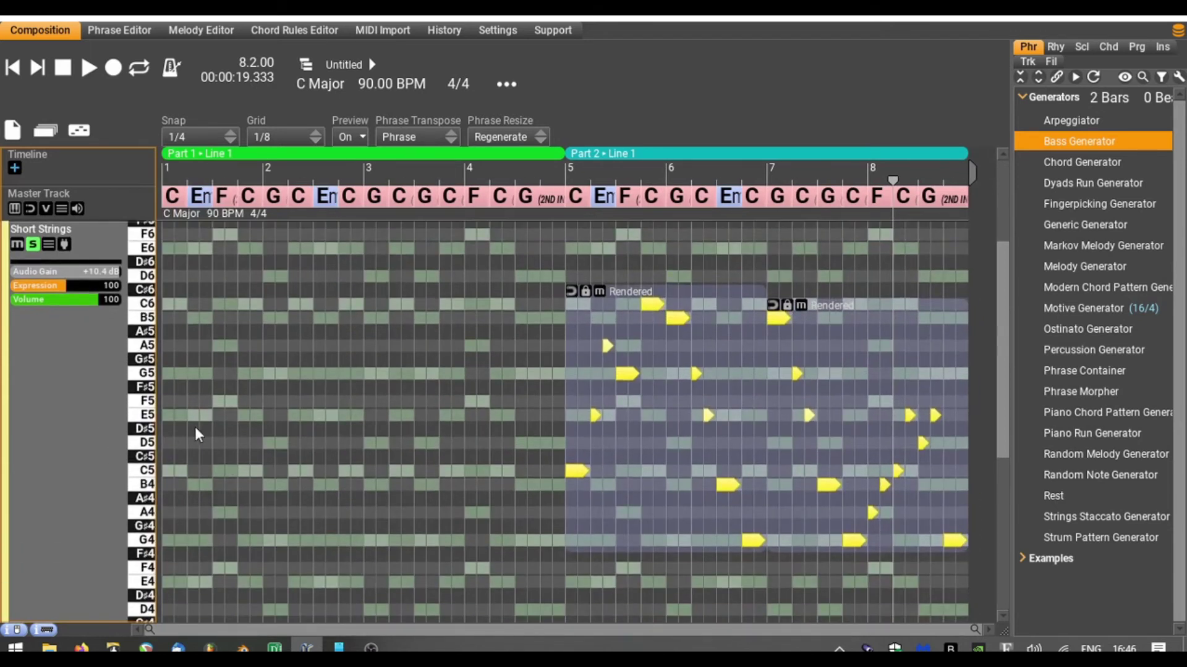
pyautogui.moveTo(695, 436); pyautogui.dragTo(701, 610)
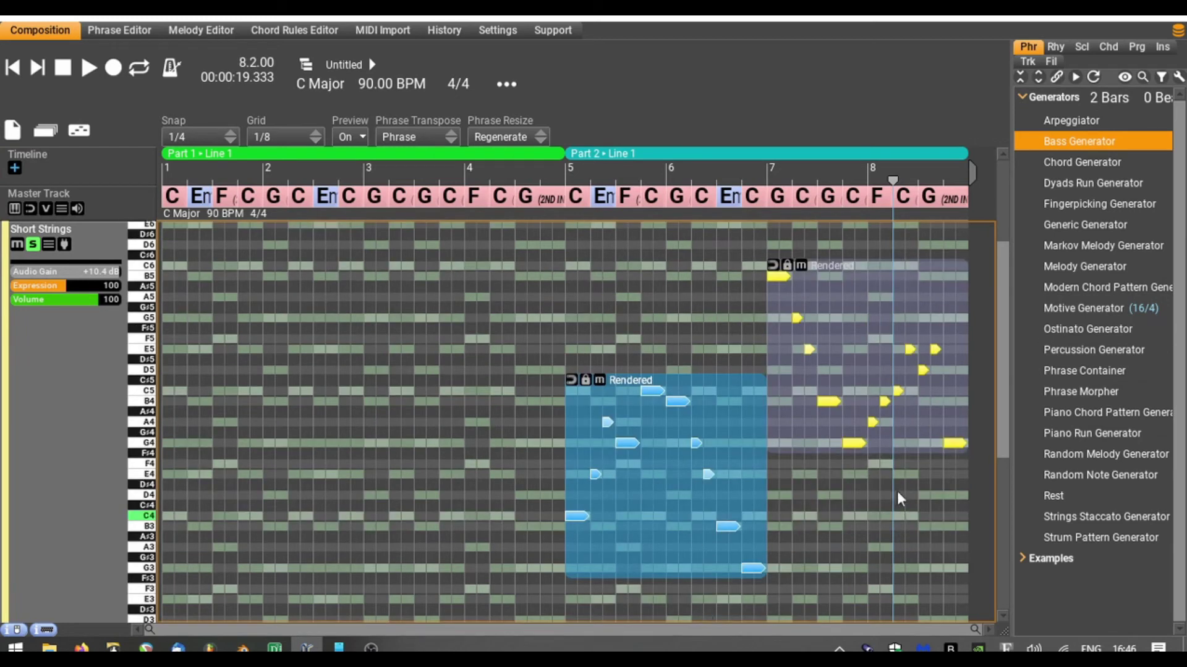
pyautogui.moveTo(863, 385); pyautogui.dragTo(878, 502)
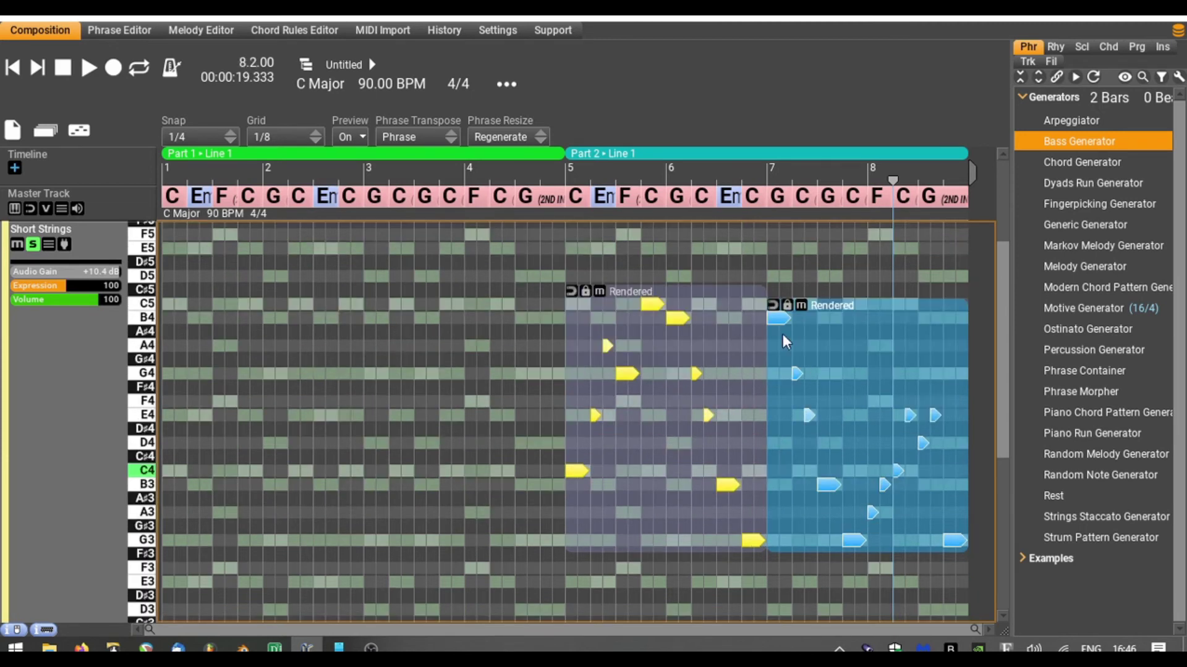
# Unsolo the horn melody track and raise its audio gain to +12.0 dB while playing Part 2 from bar 5.
pyautogui.click(565, 177)
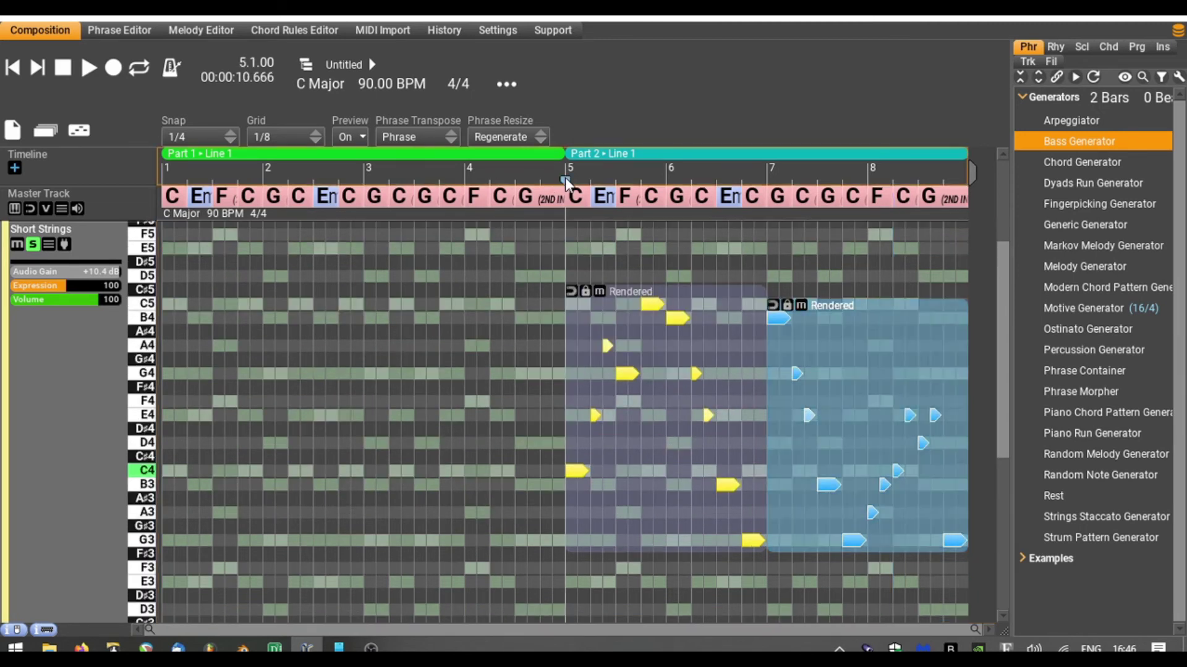
pyautogui.click(33, 244)
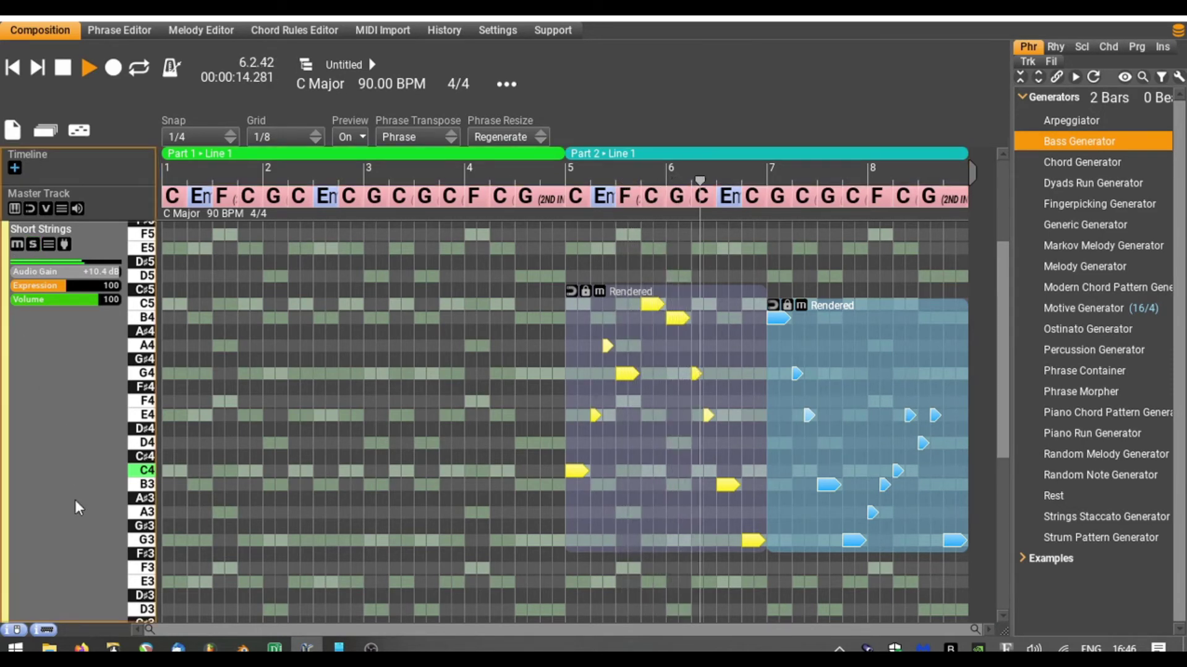
pyautogui.moveTo(102, 267); pyautogui.dragTo(113, 268)
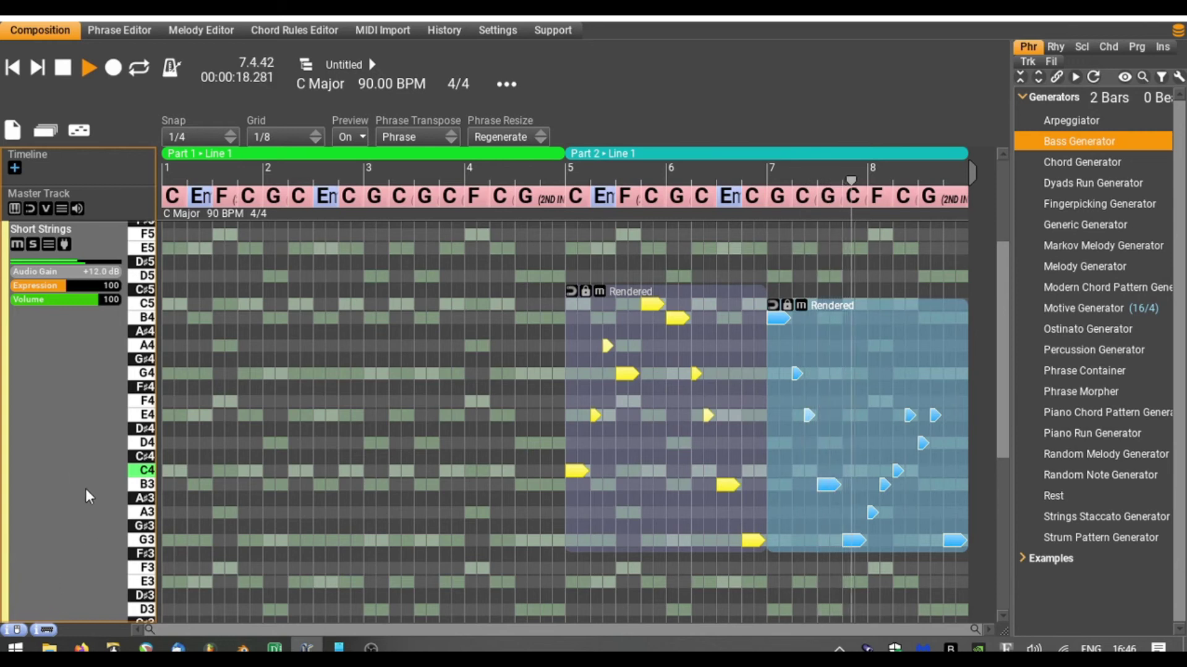
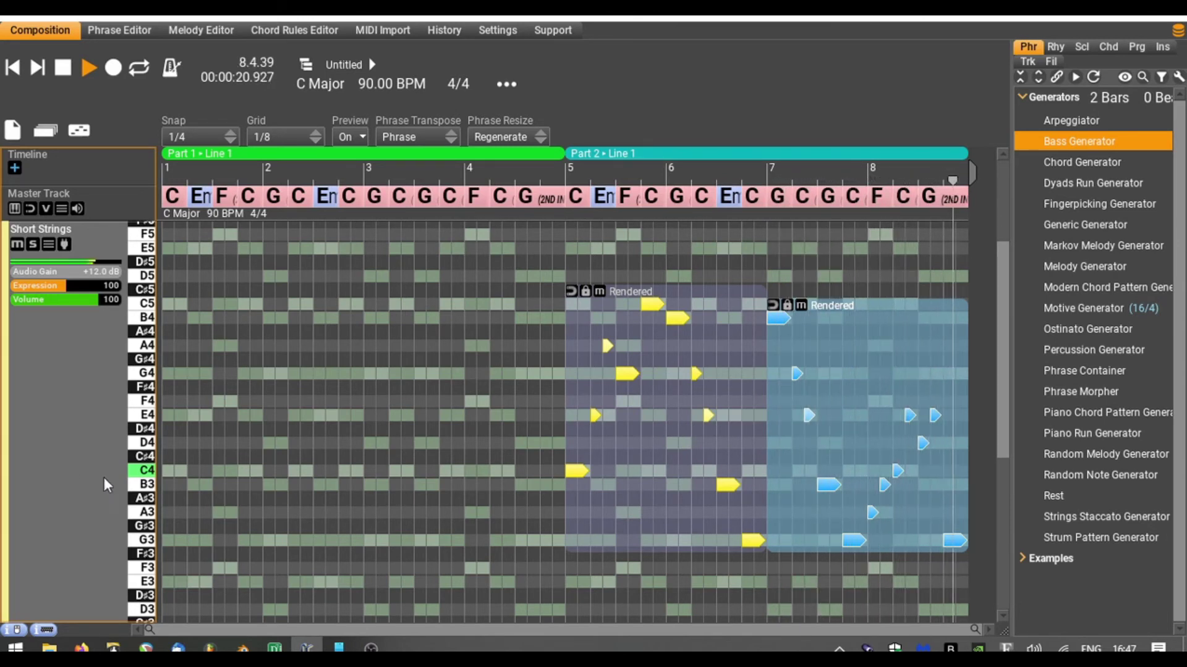
# Raise the final note of the second Rendered horn phrase to D5 and apply the change to the composition.
pyautogui.click(896, 515)
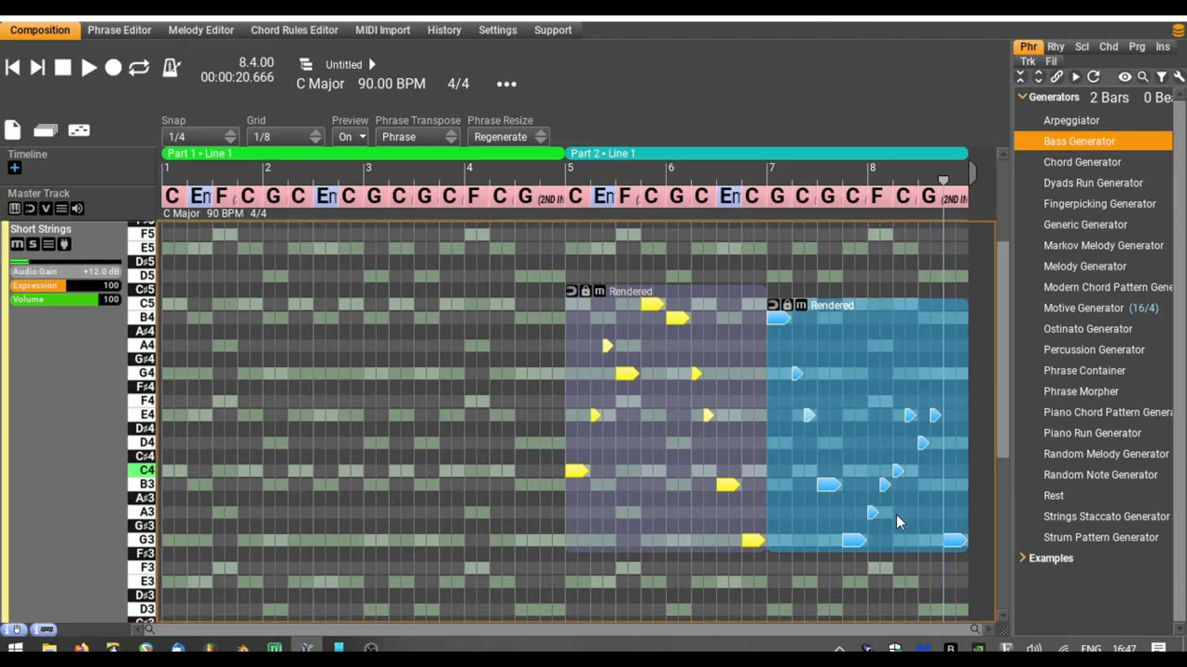
pyautogui.doubleClick(897, 517)
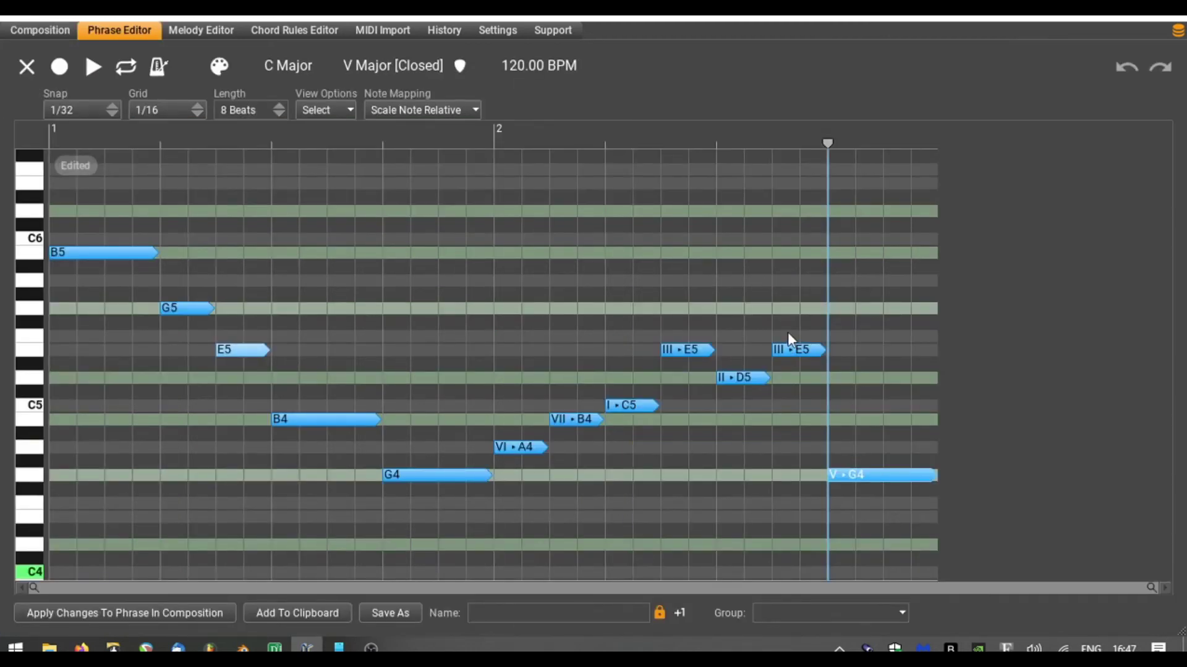
pyautogui.click(799, 351)
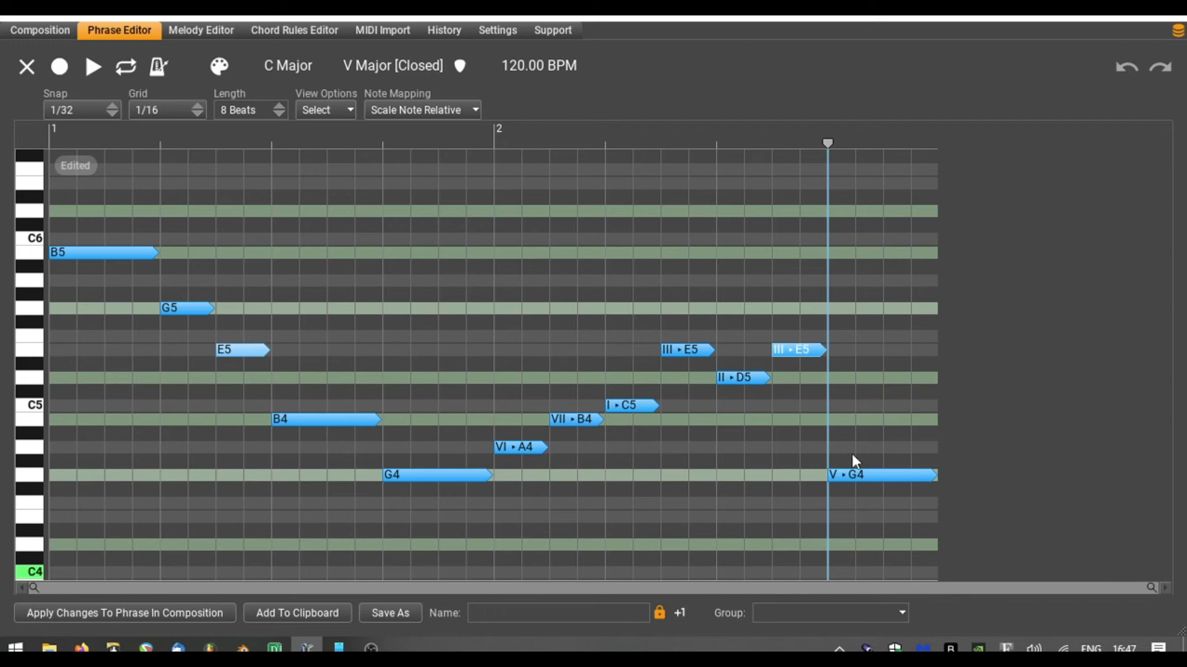
pyautogui.moveTo(857, 474); pyautogui.dragTo(853, 376)
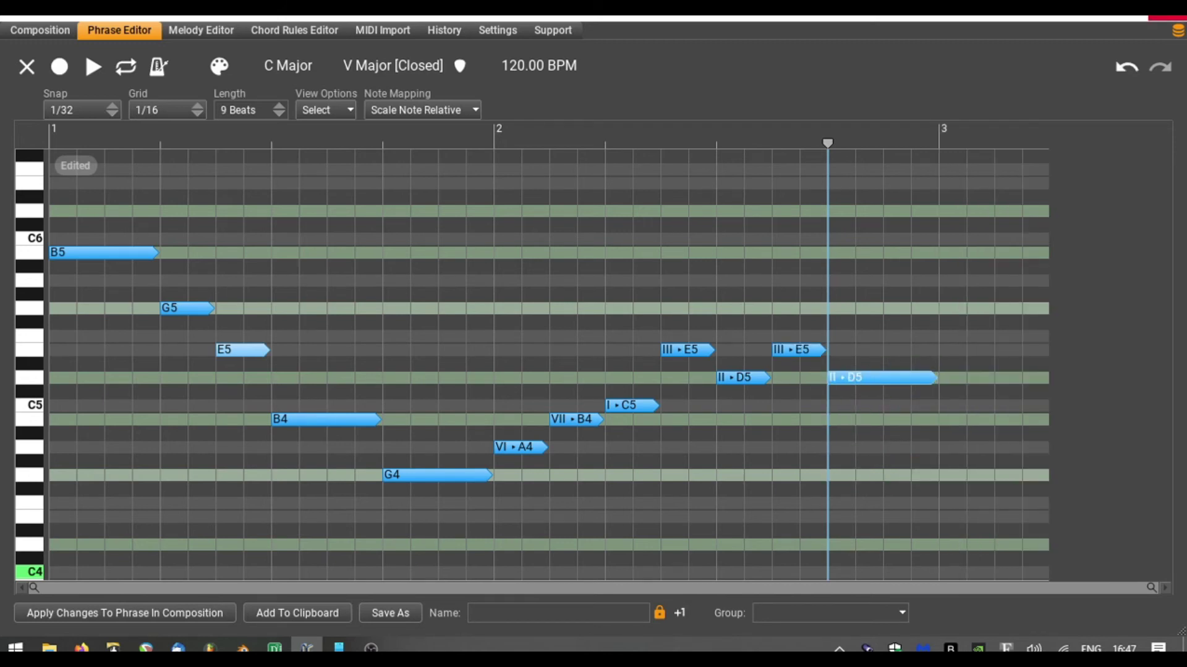
pyautogui.click(133, 615)
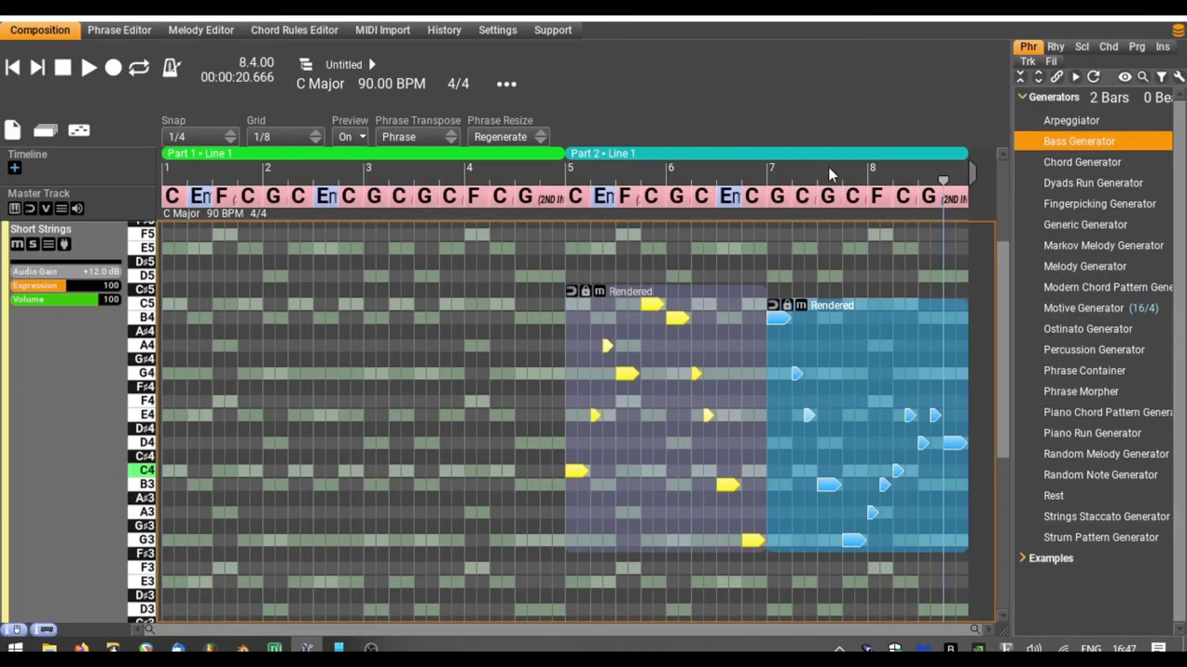
# Play the end of Part 2 from bar 7, beat 4, to check the edited phrase ending.
pyautogui.click(849, 172)
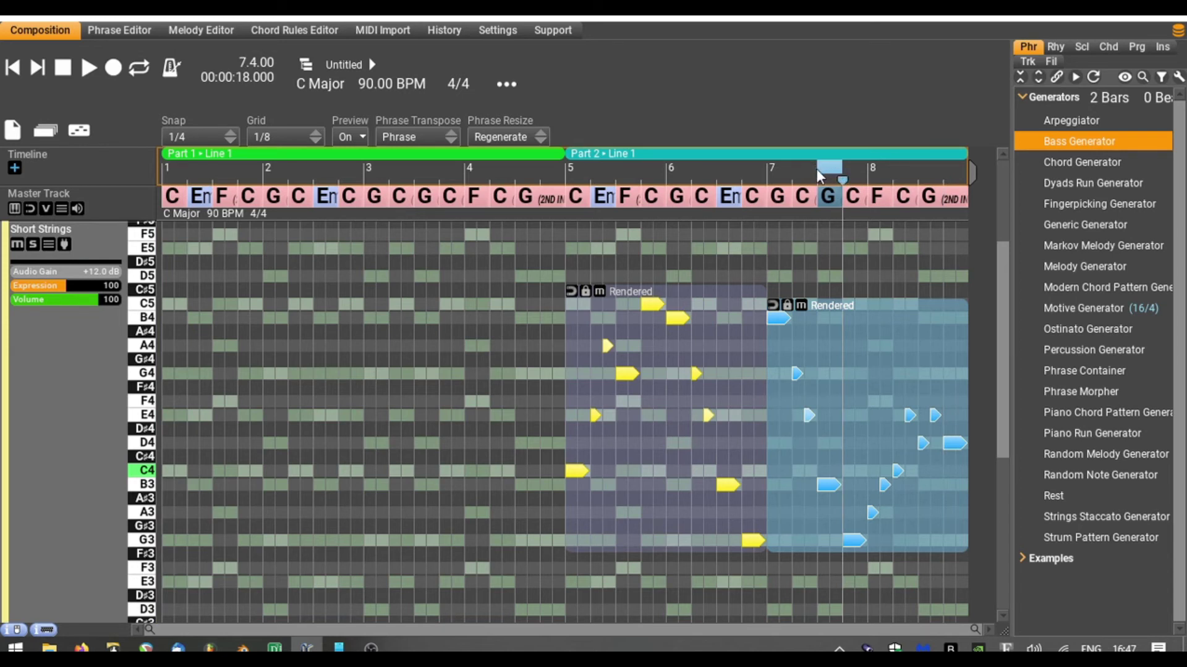
pyautogui.press('space')
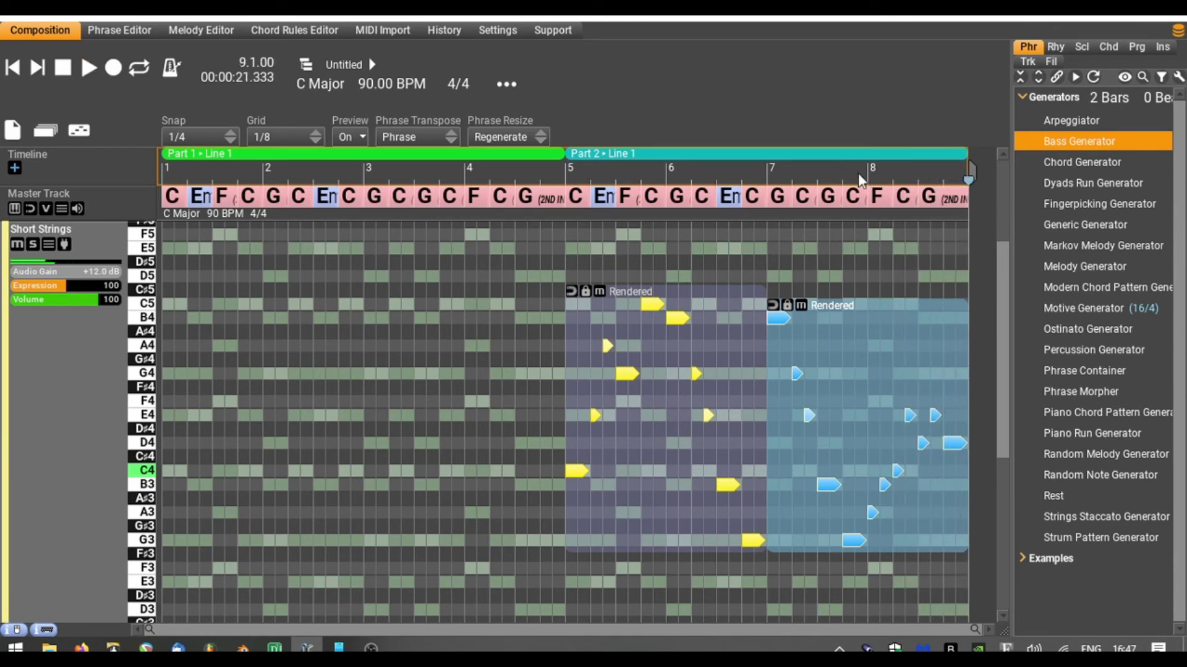
pyautogui.press('space')
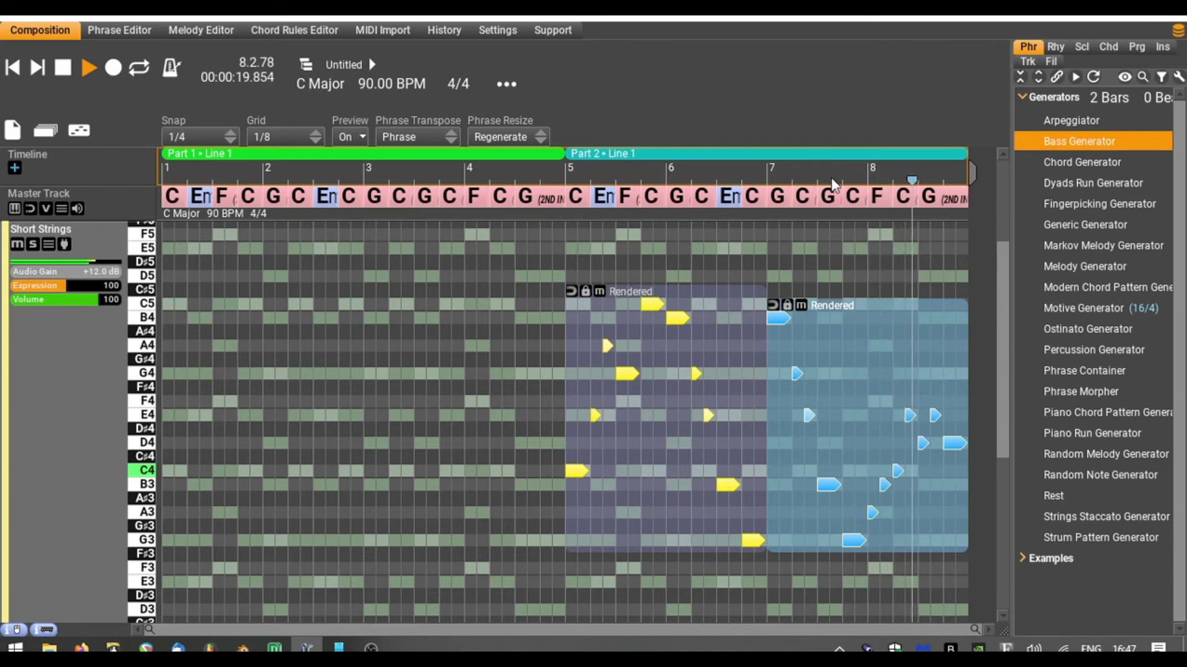
pyautogui.press('space')
# Delete the last two notes of the second horn phrase and extend the preceding D5 to the end of bar 2.
pyautogui.click(944, 492)
pyautogui.doubleClick(944, 492)
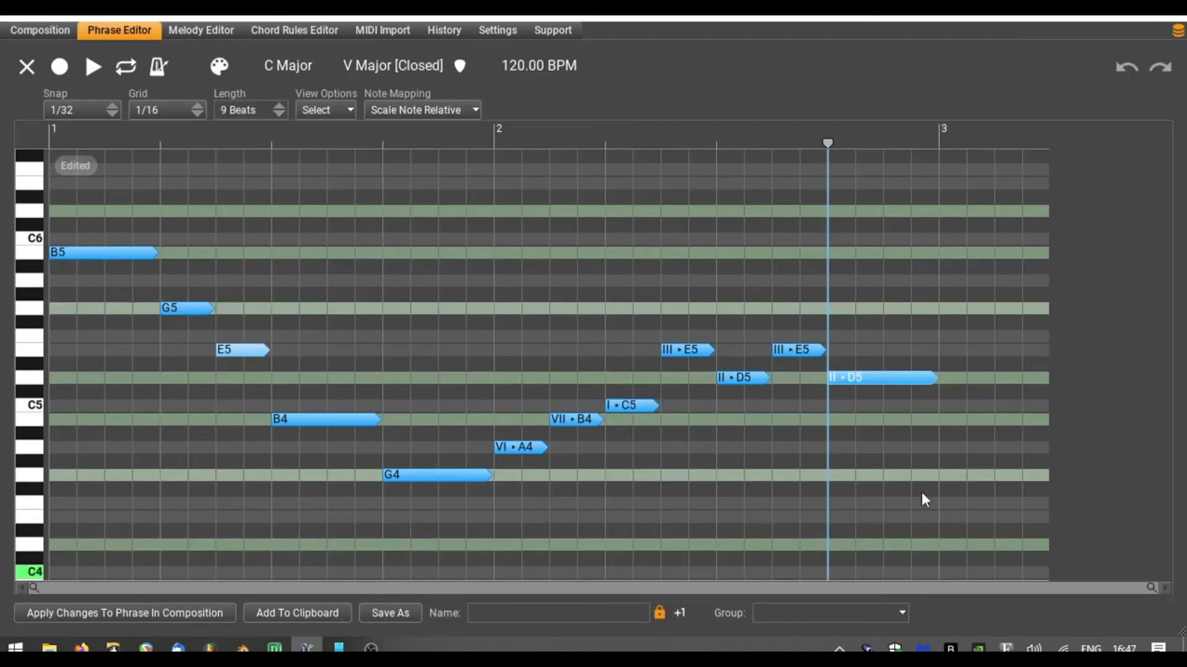
pyautogui.moveTo(798, 336); pyautogui.dragTo(884, 417)
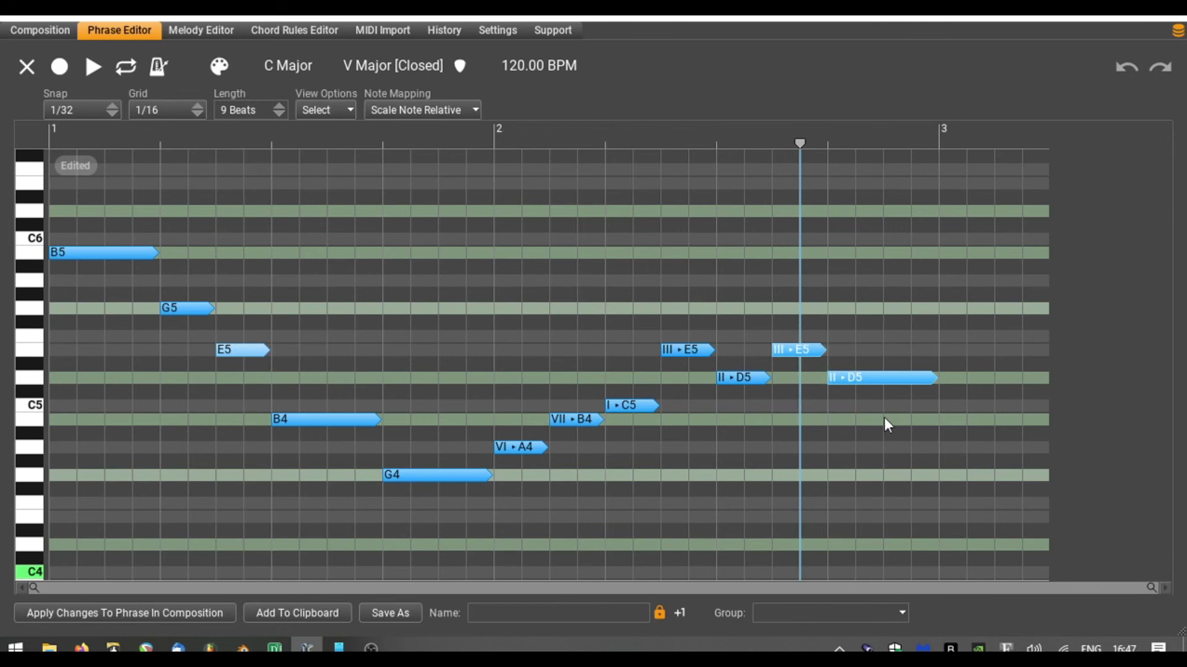
pyautogui.press('Delete')
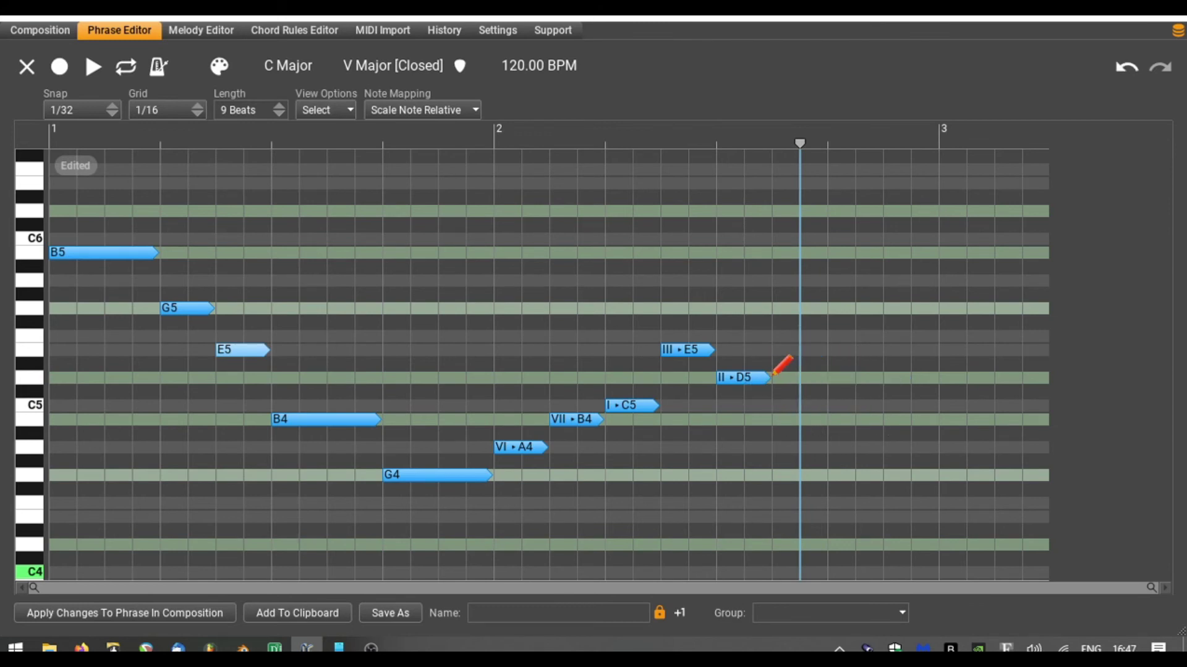
pyautogui.moveTo(774, 373); pyautogui.dragTo(937, 355)
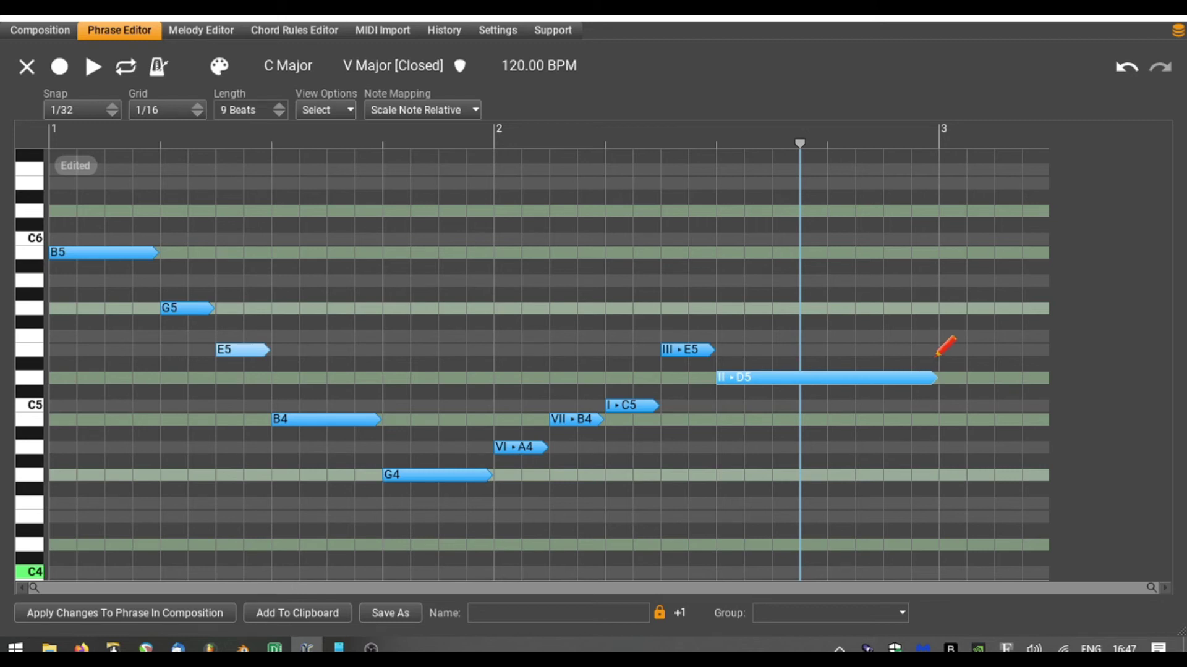
# Apply the edited second horn phrase to the composition and play the end of Part 2 from bar 6, beat 4.
pyautogui.click(155, 614)
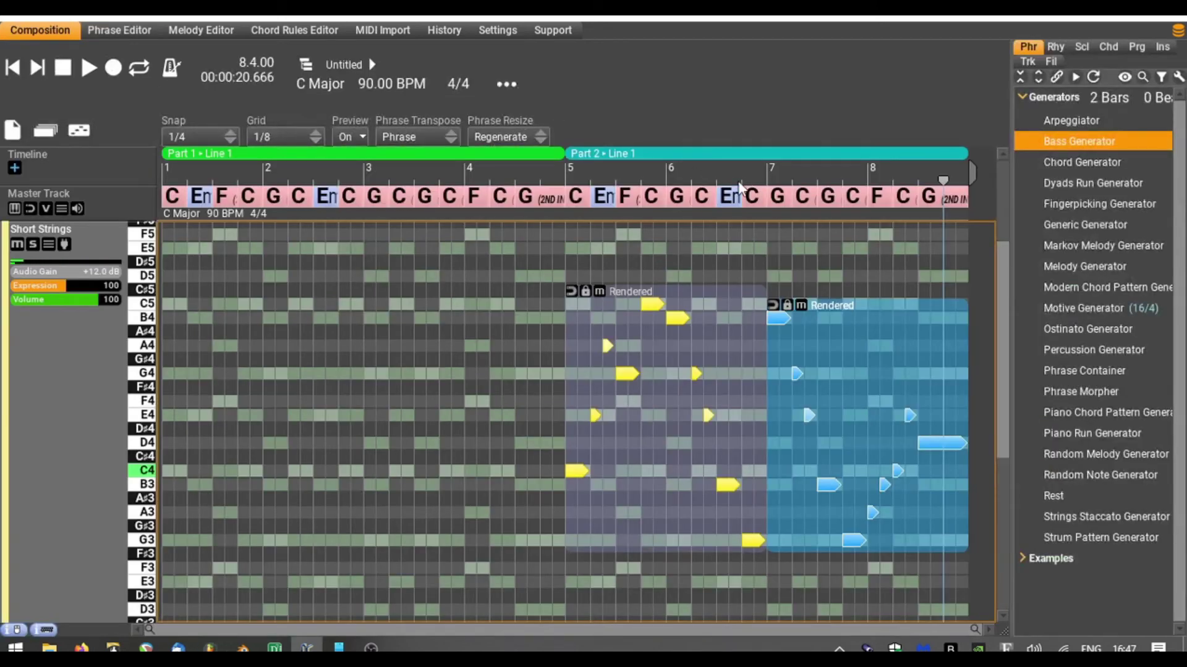
pyautogui.click(739, 188)
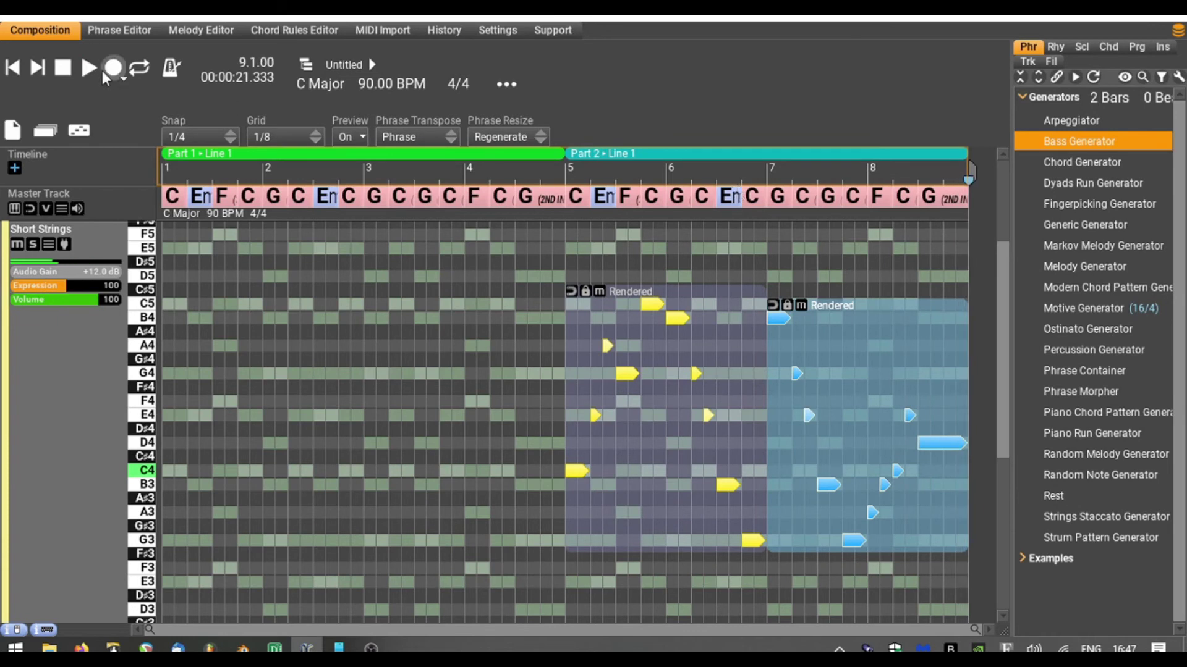
# Play the piece from the beginning through the start of Part 2, checking the accompaniment tracks.
pyautogui.click(14, 68)
pyautogui.click(88, 68)
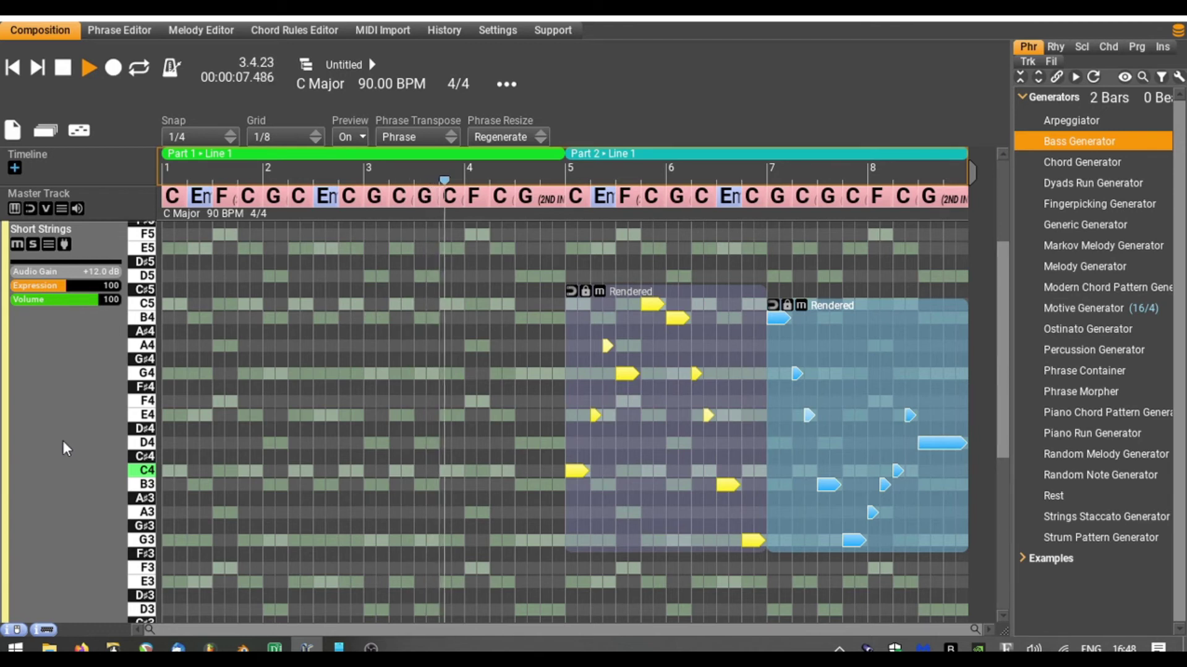
pyautogui.doubleClick(54, 543)
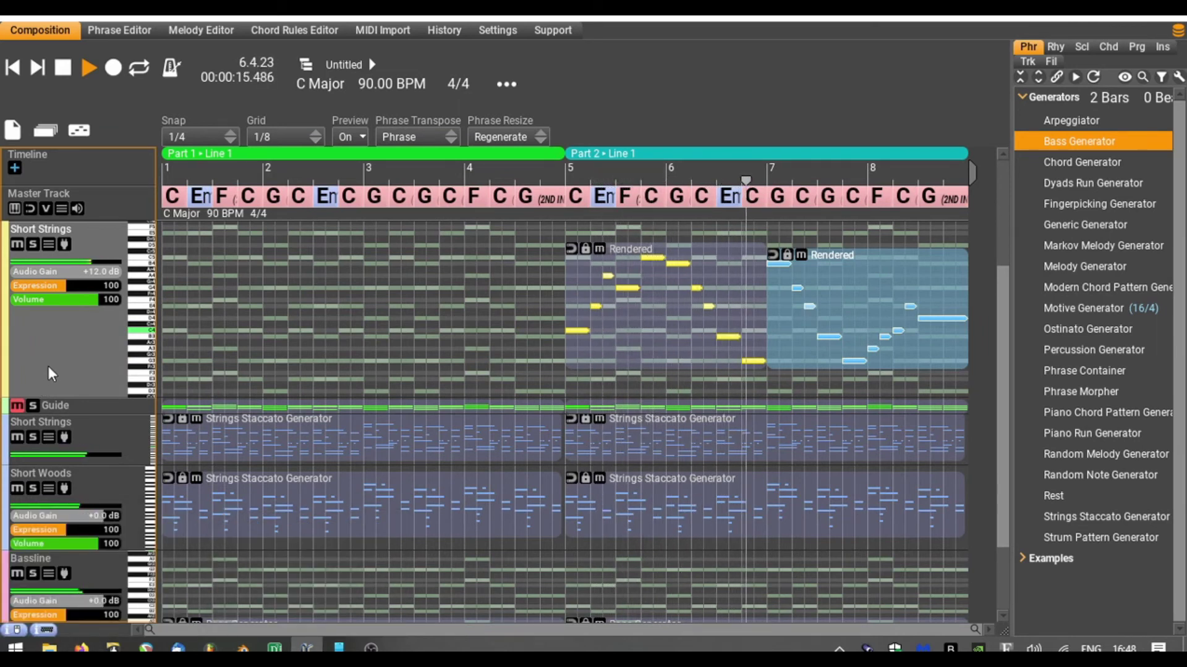
pyautogui.press('space')
# Raise the opening note of the first Rendered horn phrase to G5, apply the change, and play the transition from bar 4 into Part 2.
pyautogui.doubleClick(595, 337)
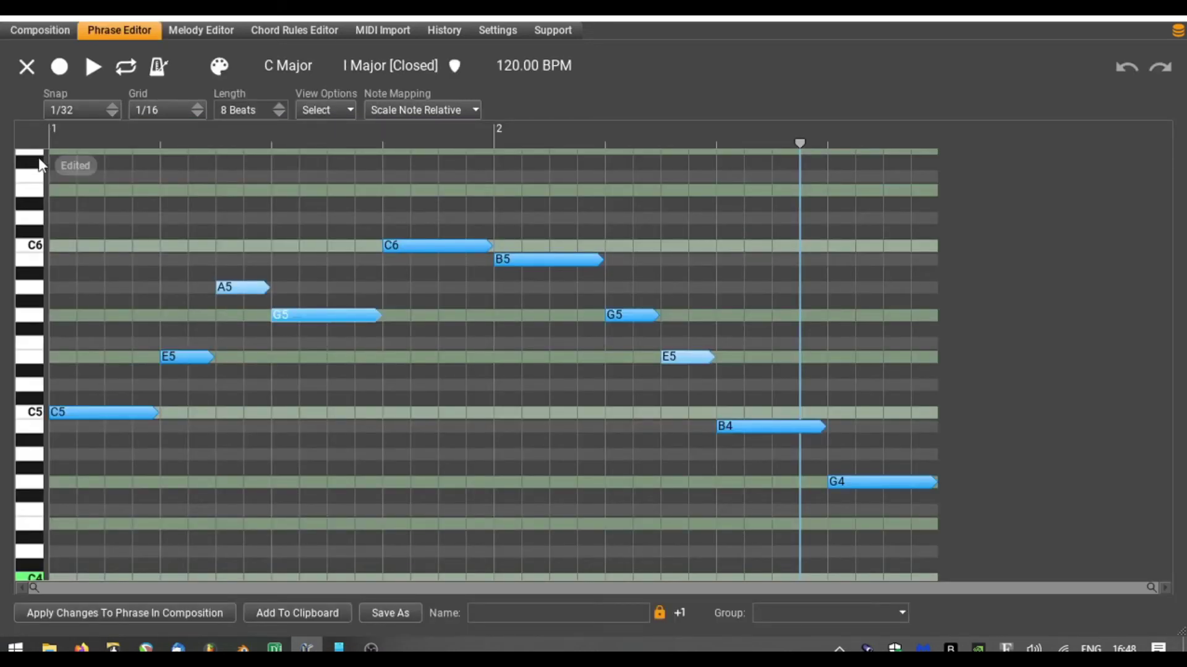
pyautogui.click(96, 410)
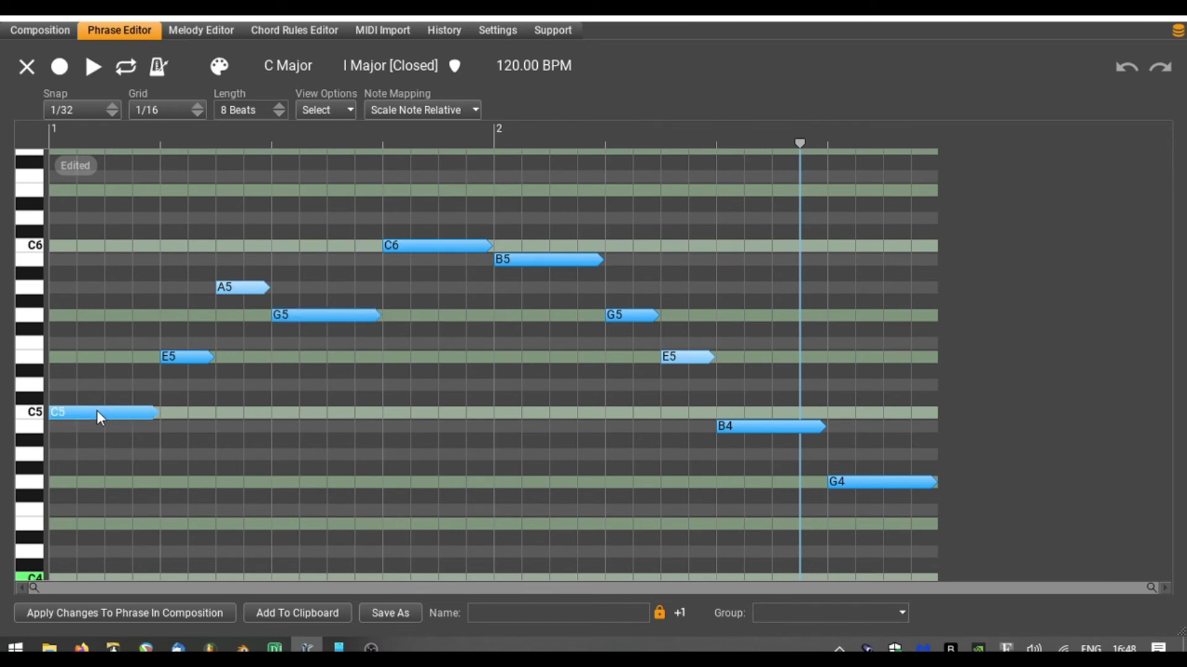
pyautogui.moveTo(96, 411)
pyautogui.mouseDown()
pyautogui.moveTo(96, 315)
pyautogui.moveTo(87, 426)
pyautogui.moveTo(100, 319)
pyautogui.mouseUp()
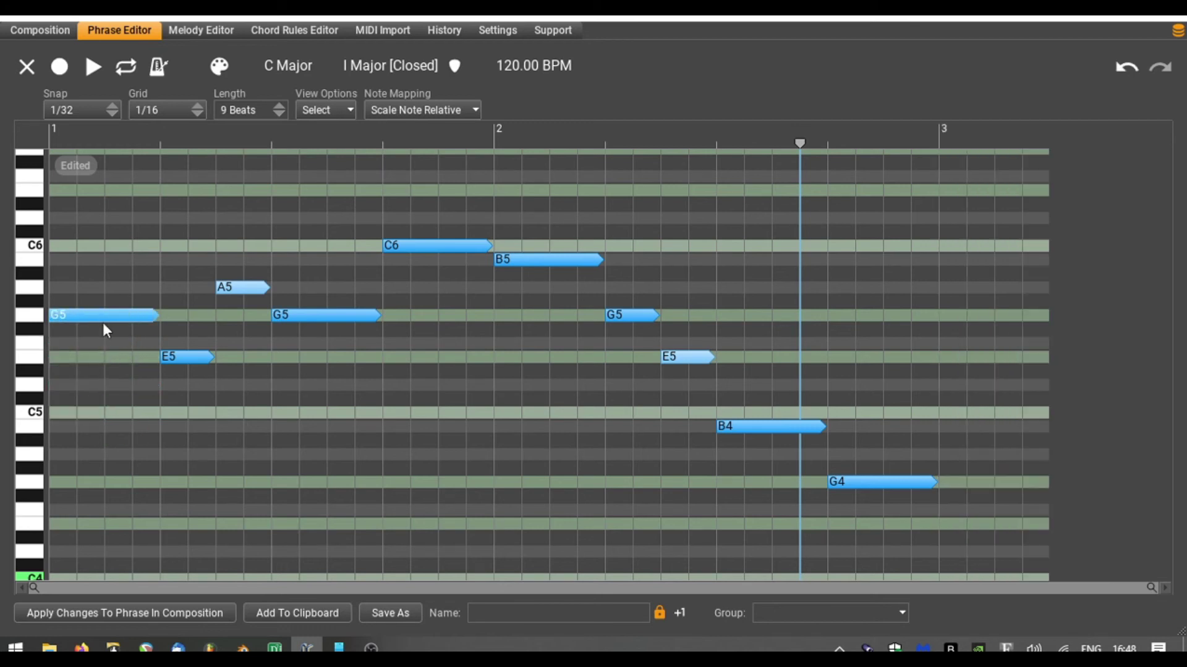
pyautogui.click(131, 615)
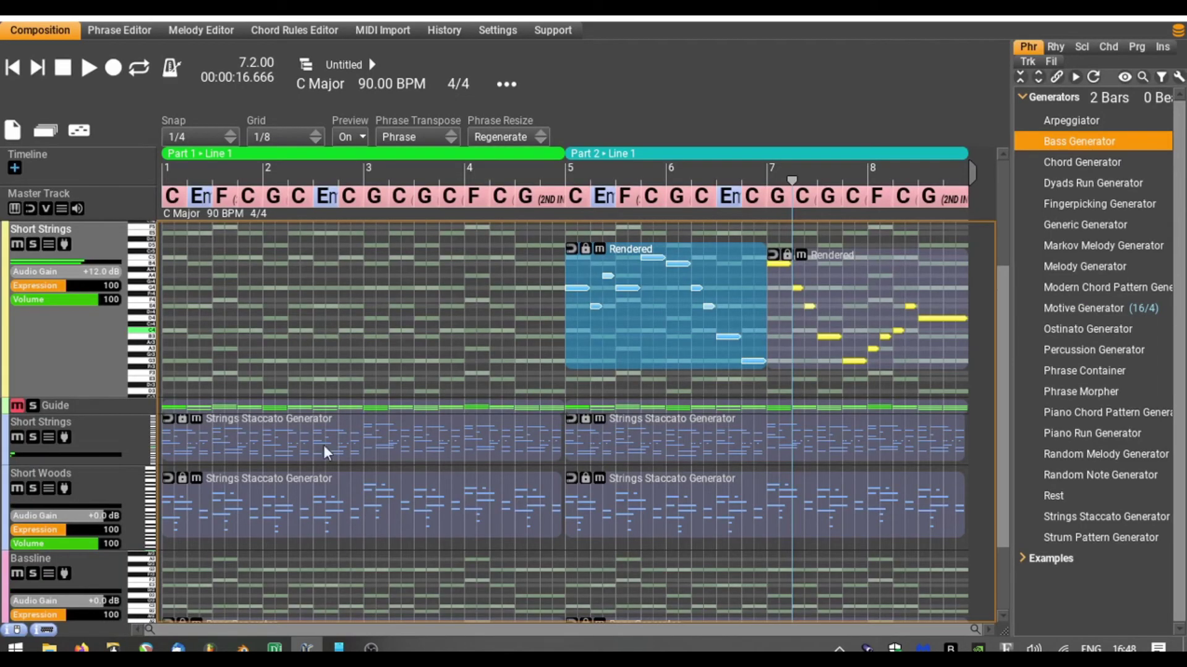
pyautogui.click(517, 180)
pyautogui.press('space')
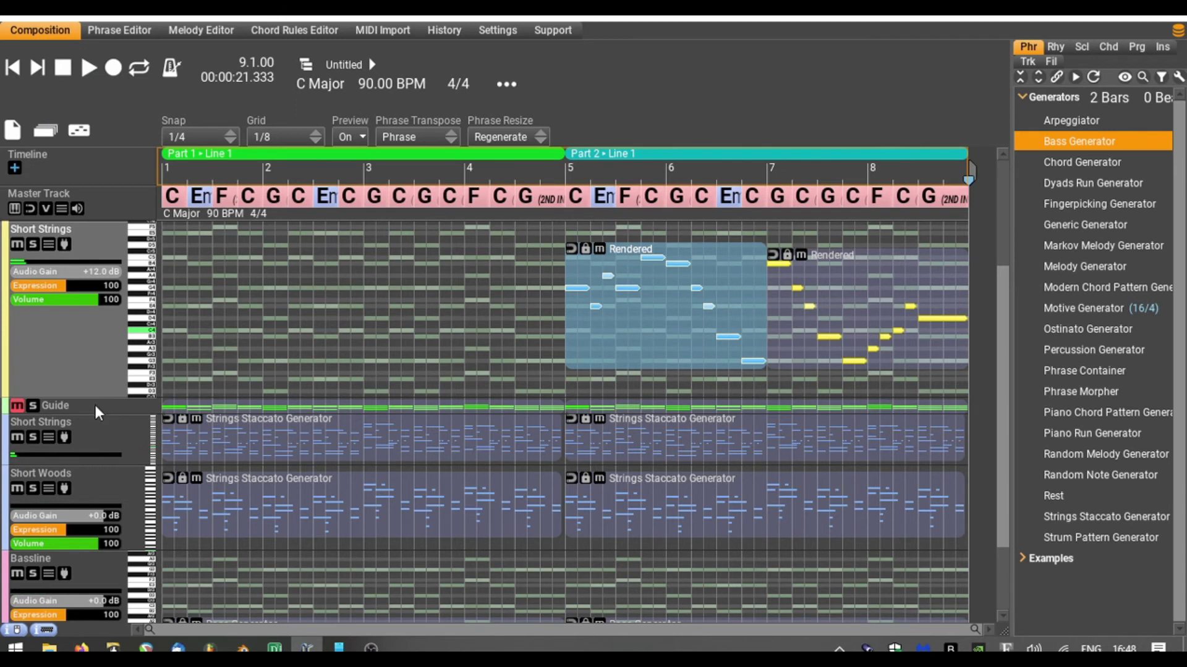
# Delete the Strings Staccato Generator phrase from Part 2 of the Short Strings accompaniment track and play Part 2 from bar 5.
pyautogui.moveTo(91, 395); pyautogui.dragTo(92, 339)
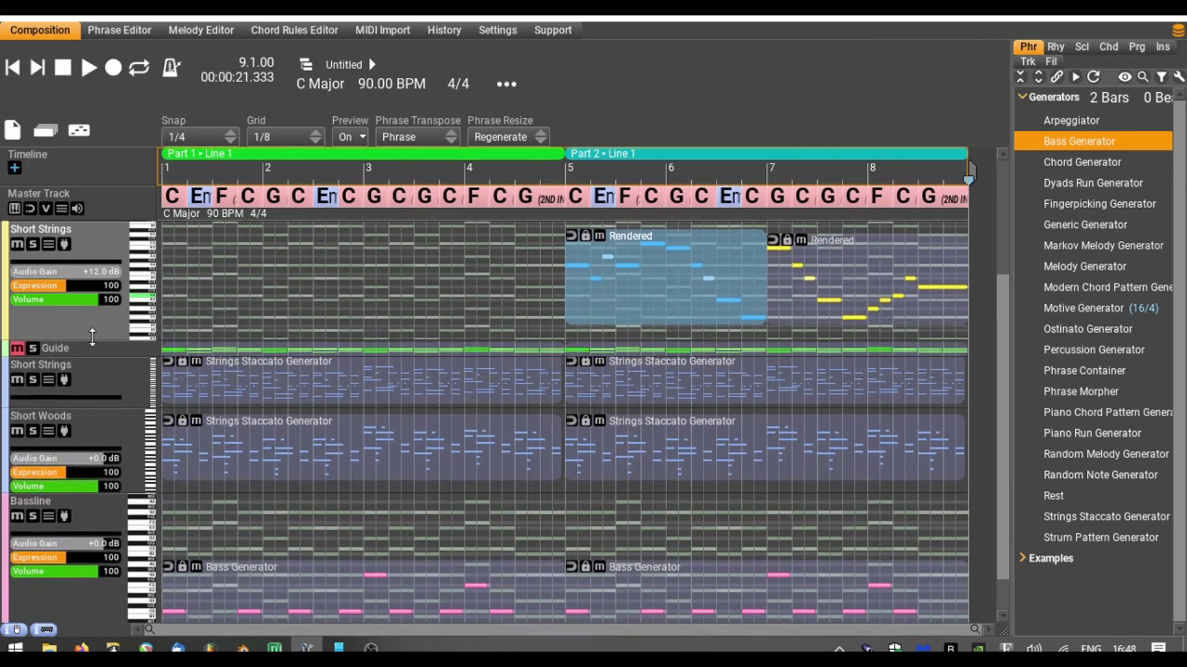
pyautogui.click(623, 384)
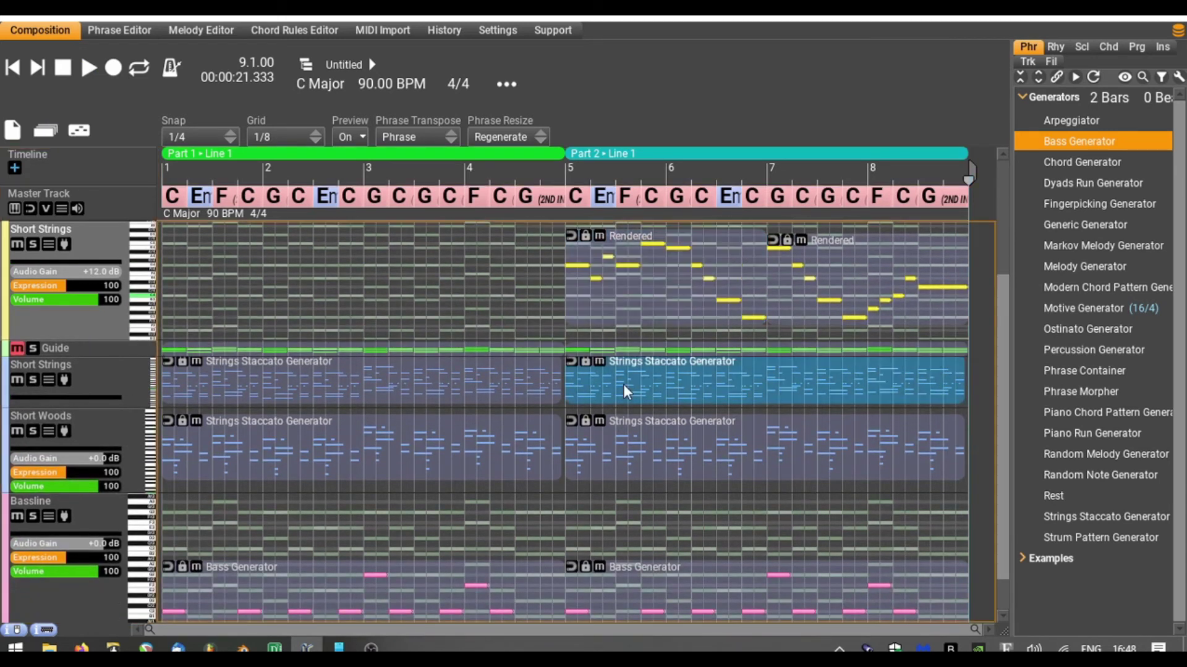
pyautogui.press('Delete')
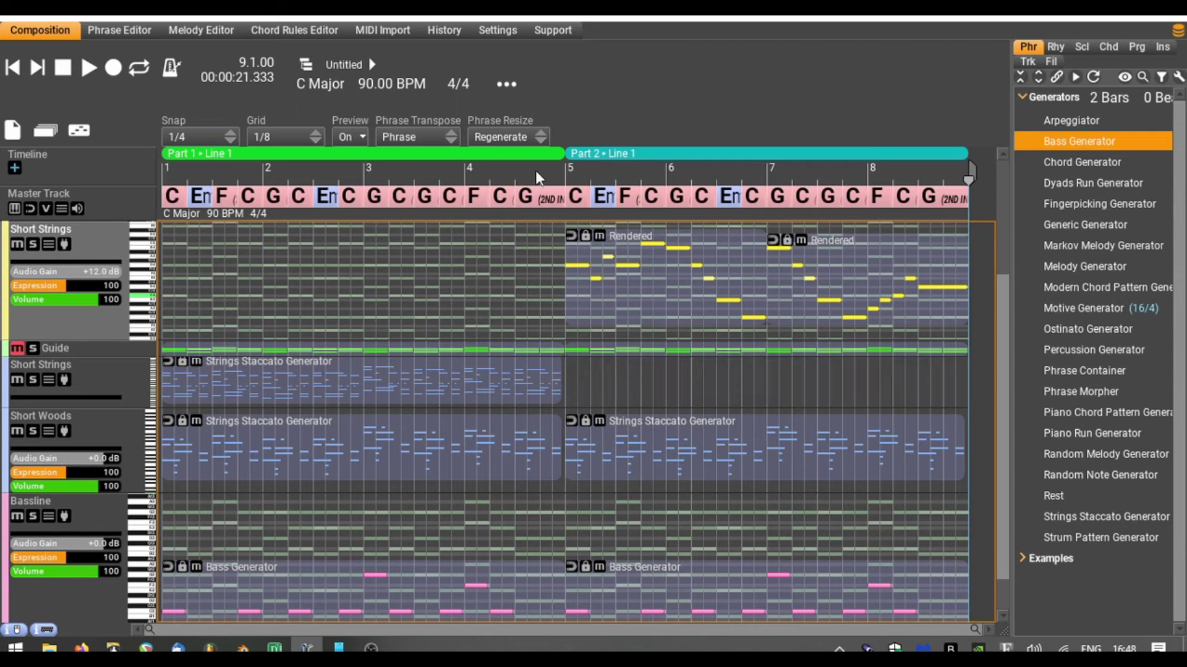
pyautogui.click(565, 179)
pyautogui.press('space')
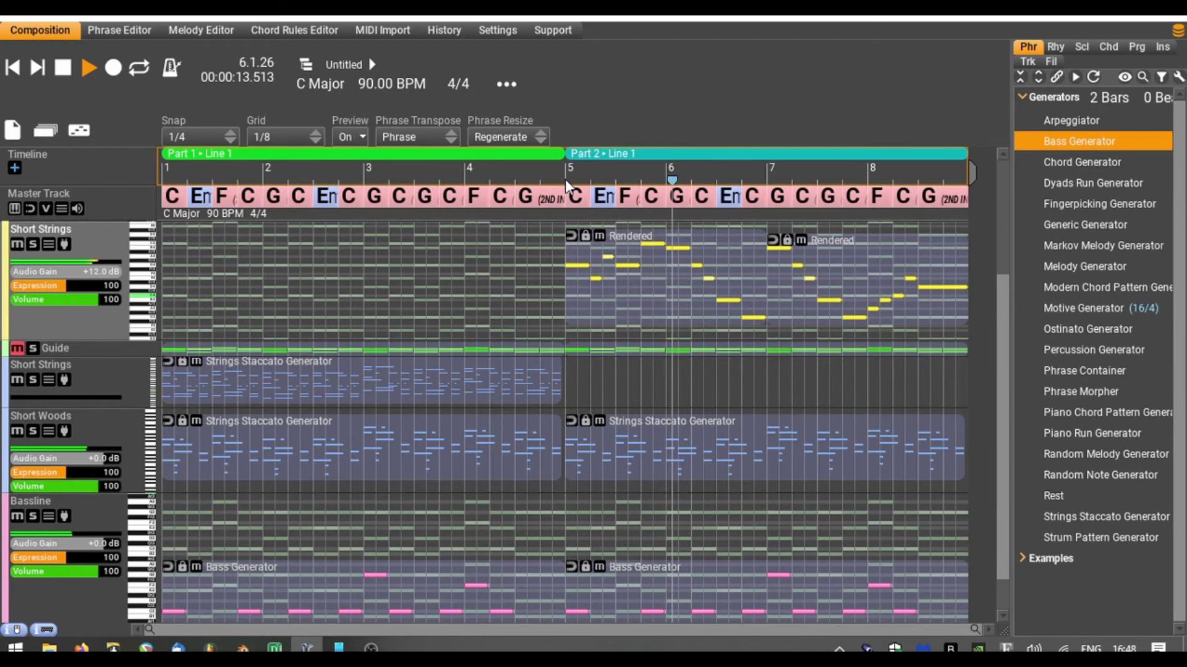
pyautogui.press('space')
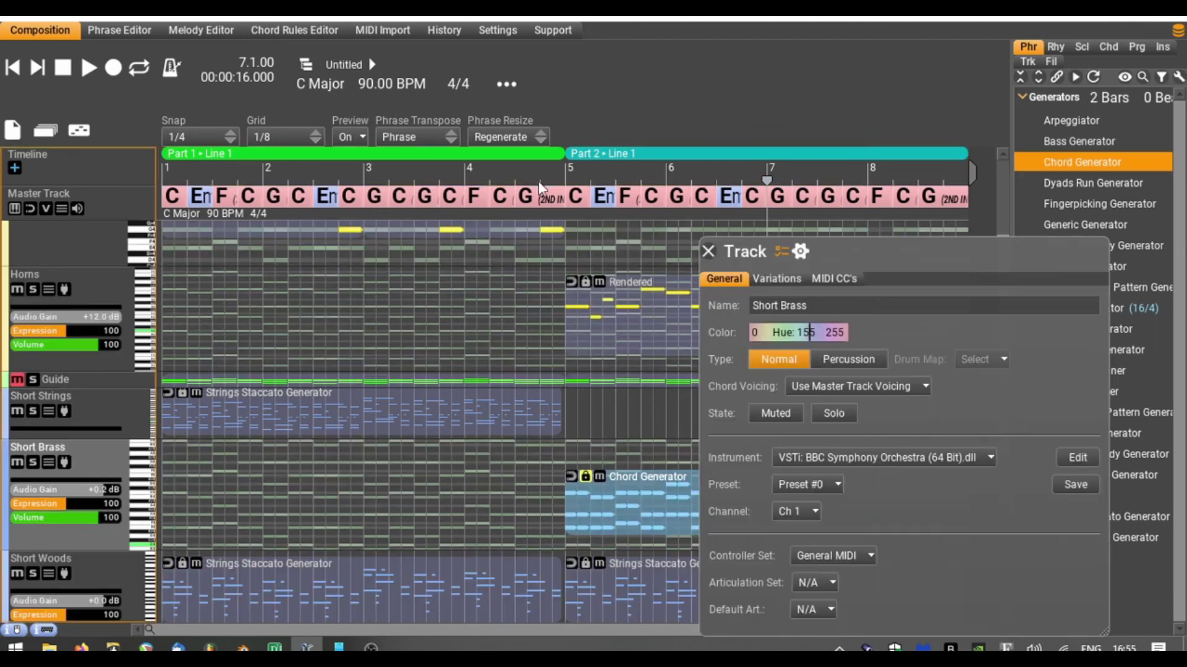
# Solo the Short Brass track and raise its audio gain to +12.0 dB while playing from the end of bar 4.
pyautogui.click(539, 180)
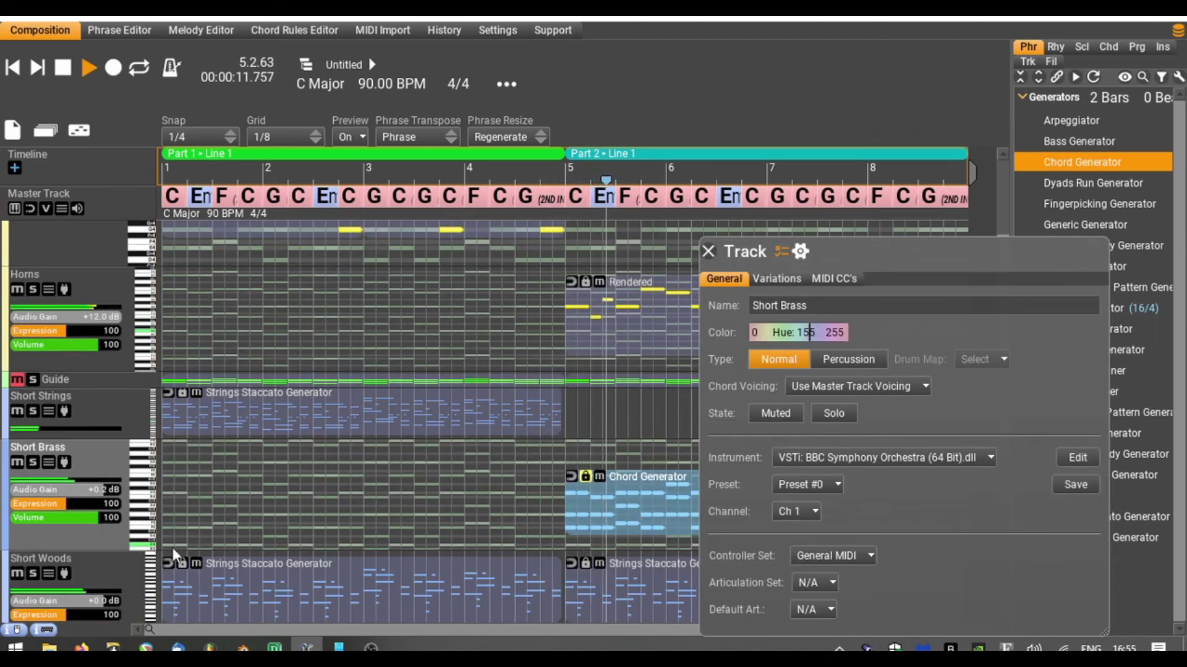
pyautogui.click(31, 461)
pyautogui.moveTo(102, 492); pyautogui.dragTo(124, 491)
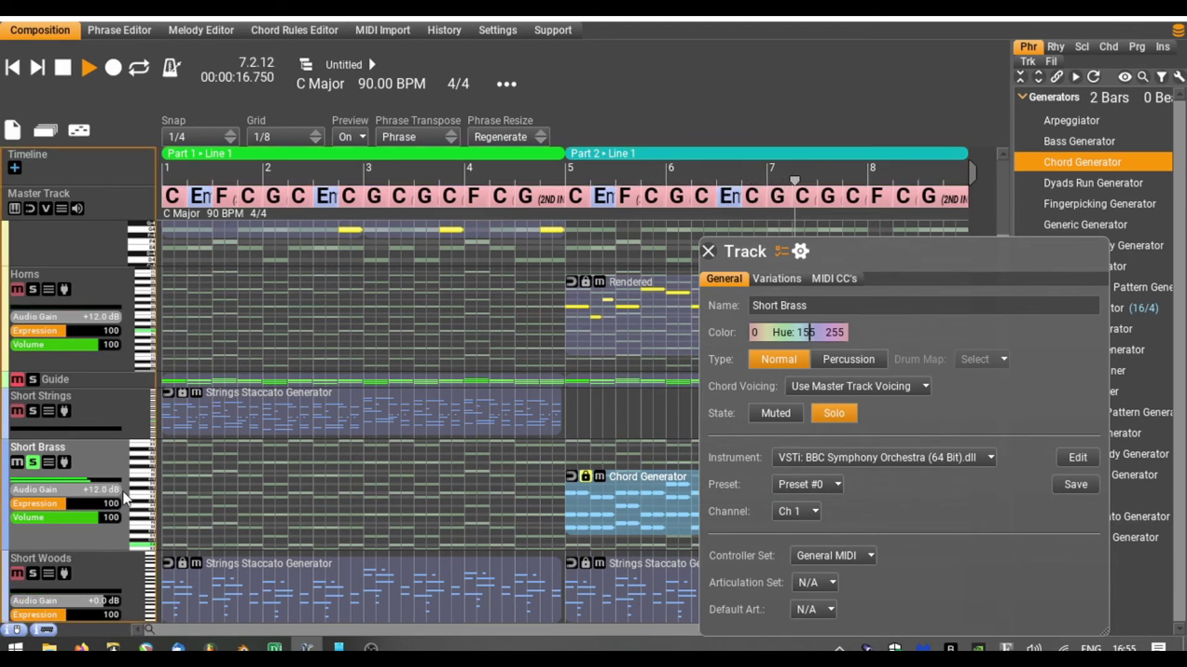
pyautogui.click(540, 187)
pyautogui.press('space')
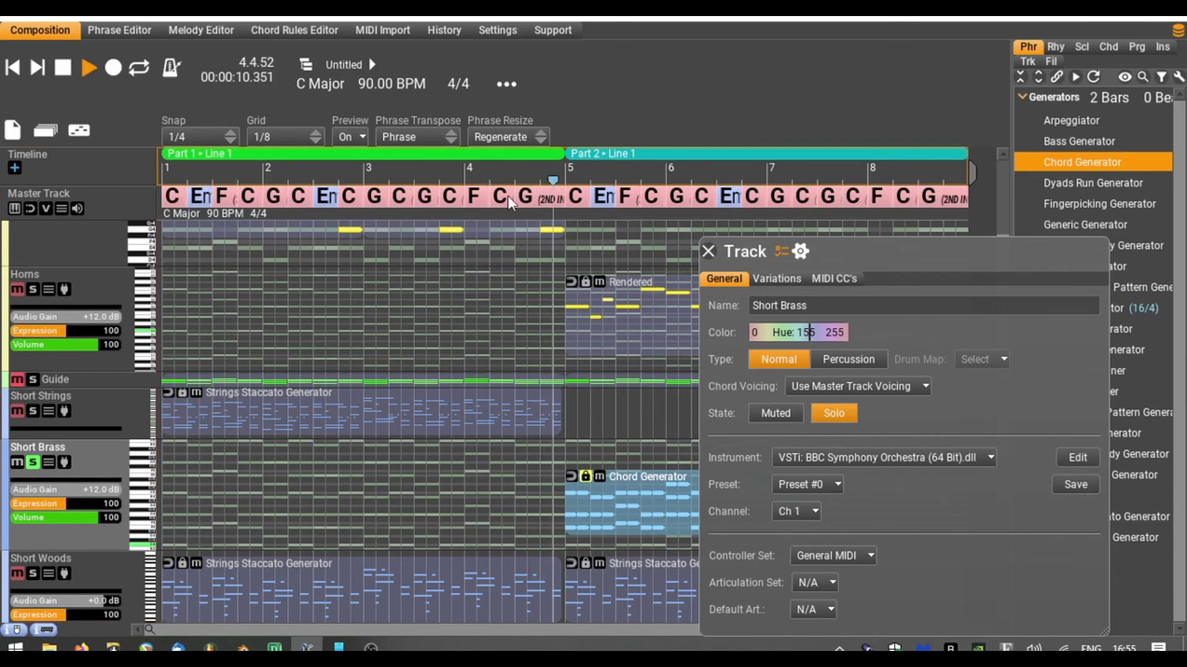
# Unsolo the Short Brass track, close its track settings, and set its audio gain to +0.8 dB.
pyautogui.click(32, 464)
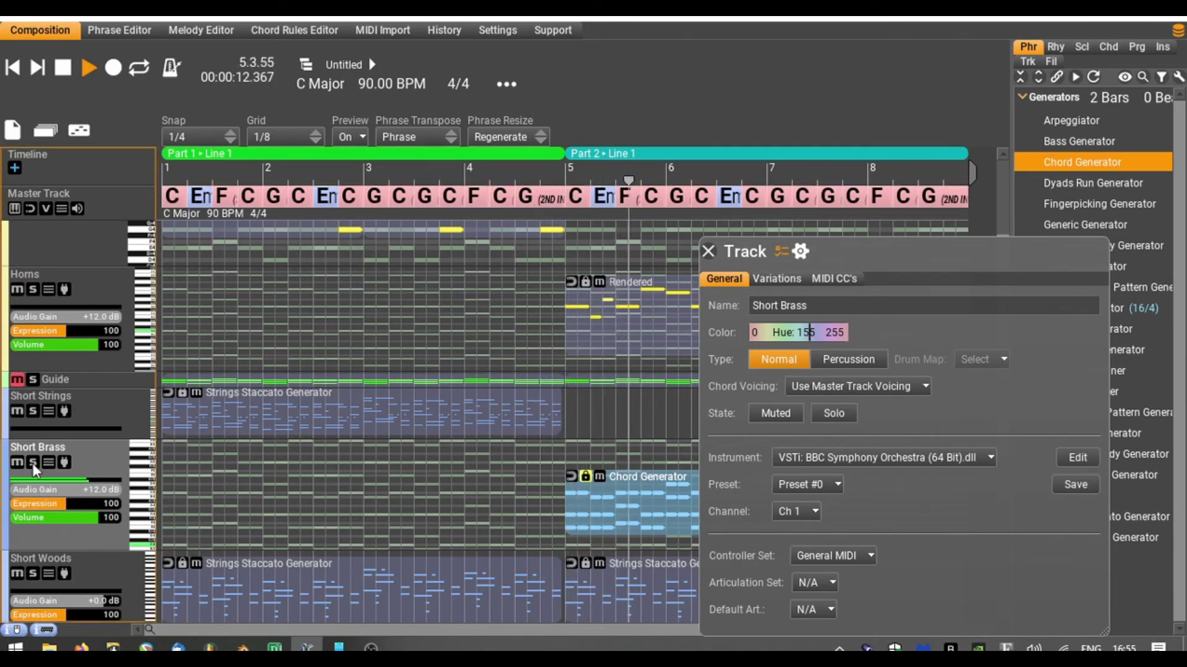
pyautogui.click(708, 250)
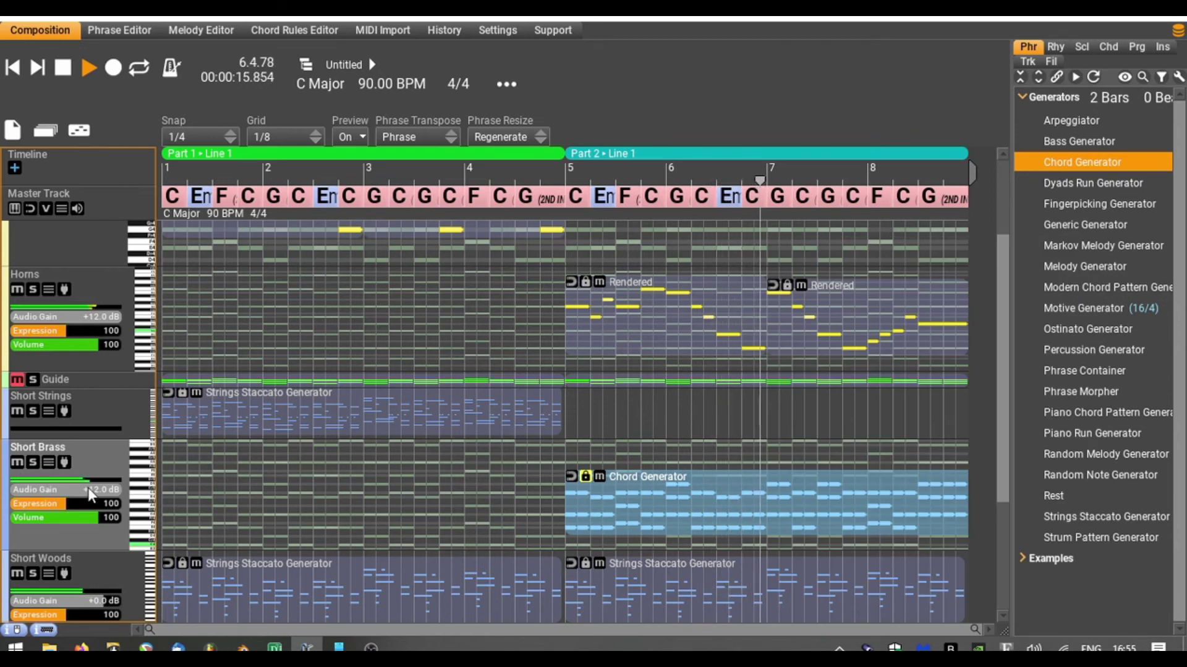
pyautogui.moveTo(113, 492); pyautogui.dragTo(102, 497)
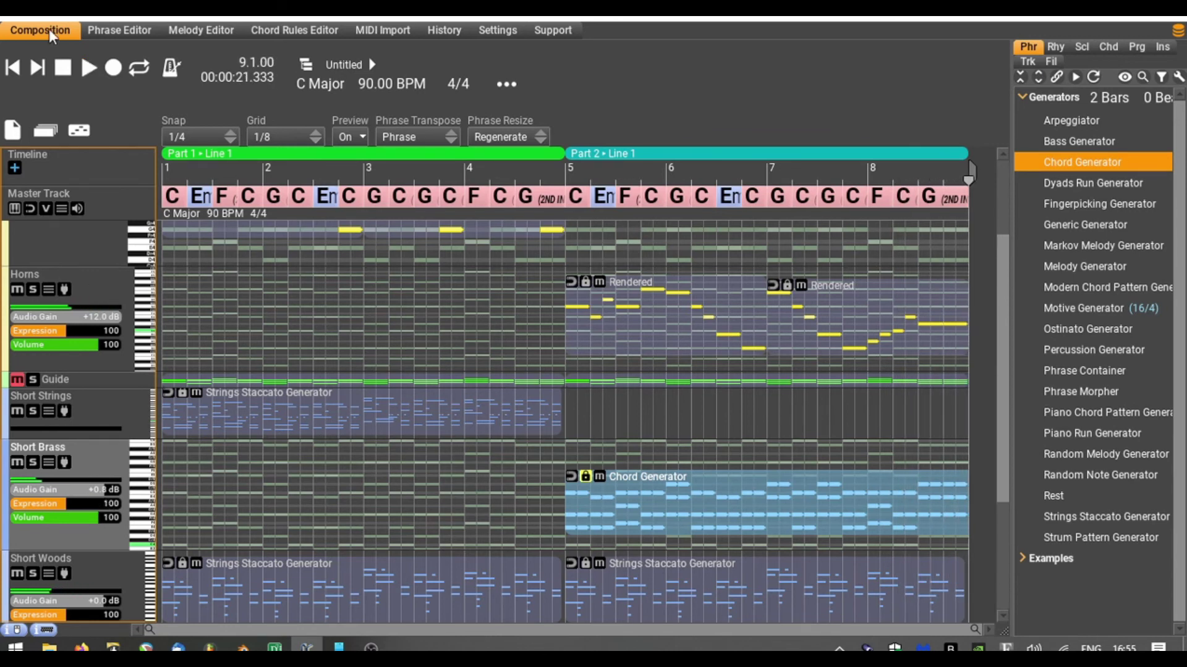
# Play the whole composition from the beginning to check the balance of the horns, brass and strings.
pyautogui.click(11, 69)
pyautogui.click(91, 76)
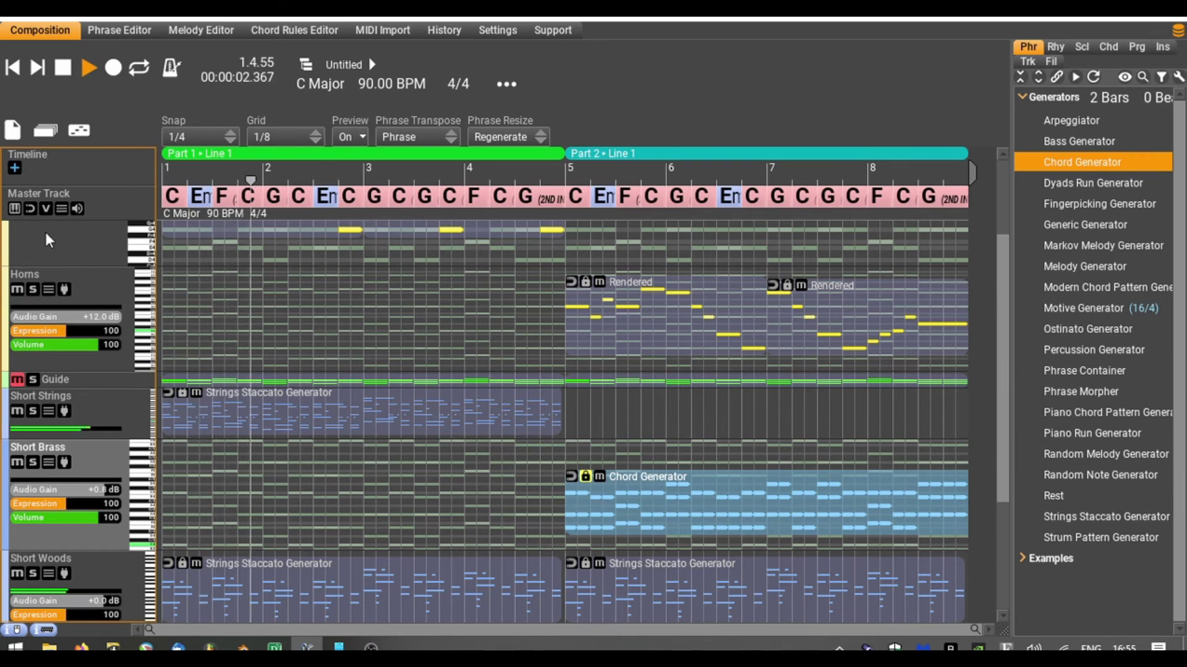
pyautogui.scroll(2, 49, 240)
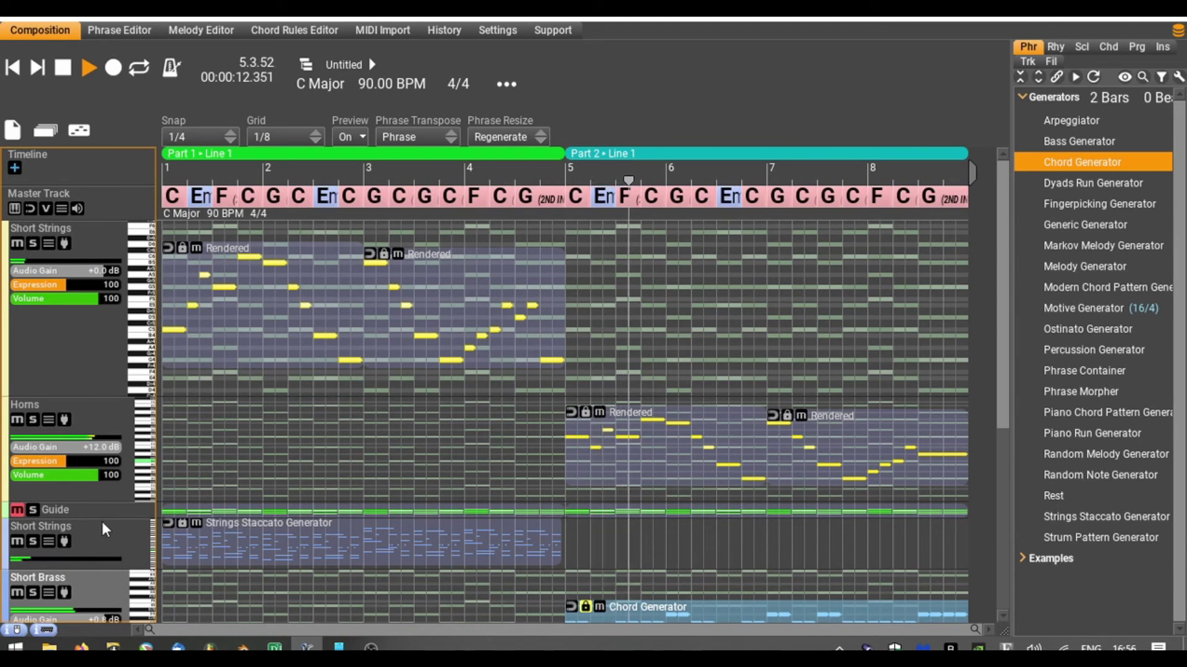
pyautogui.scroll(-2, 103, 520)
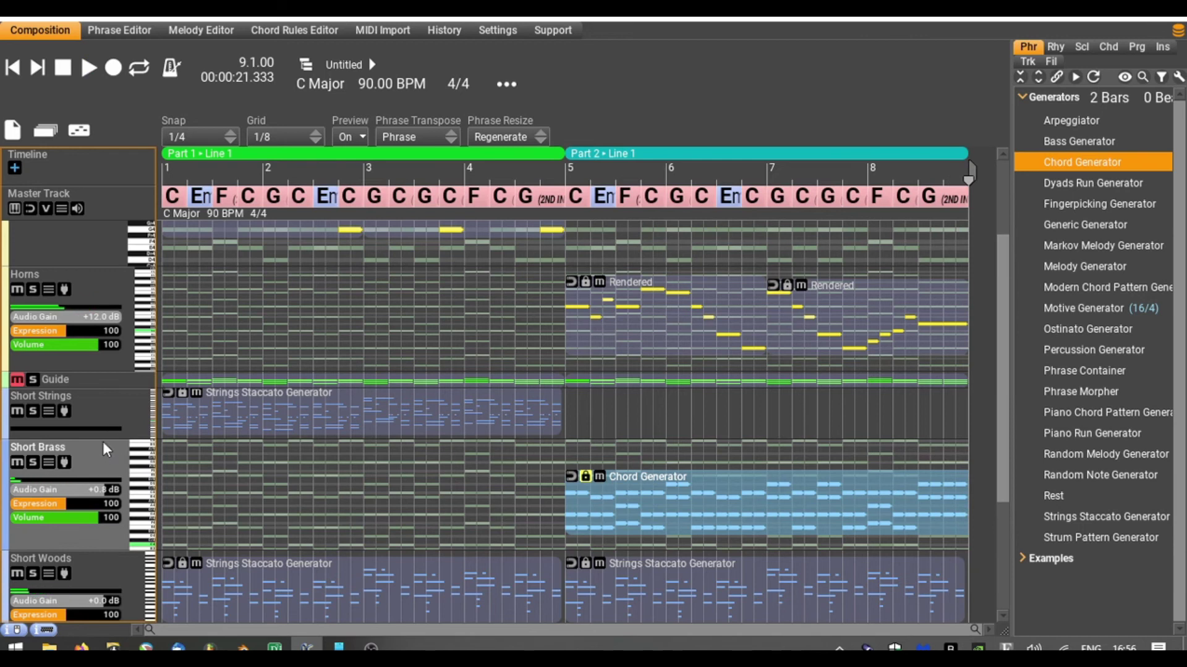
# Minimize all existing tracks and add a new instrument track below Bassline.
pyautogui.click(124, 422)
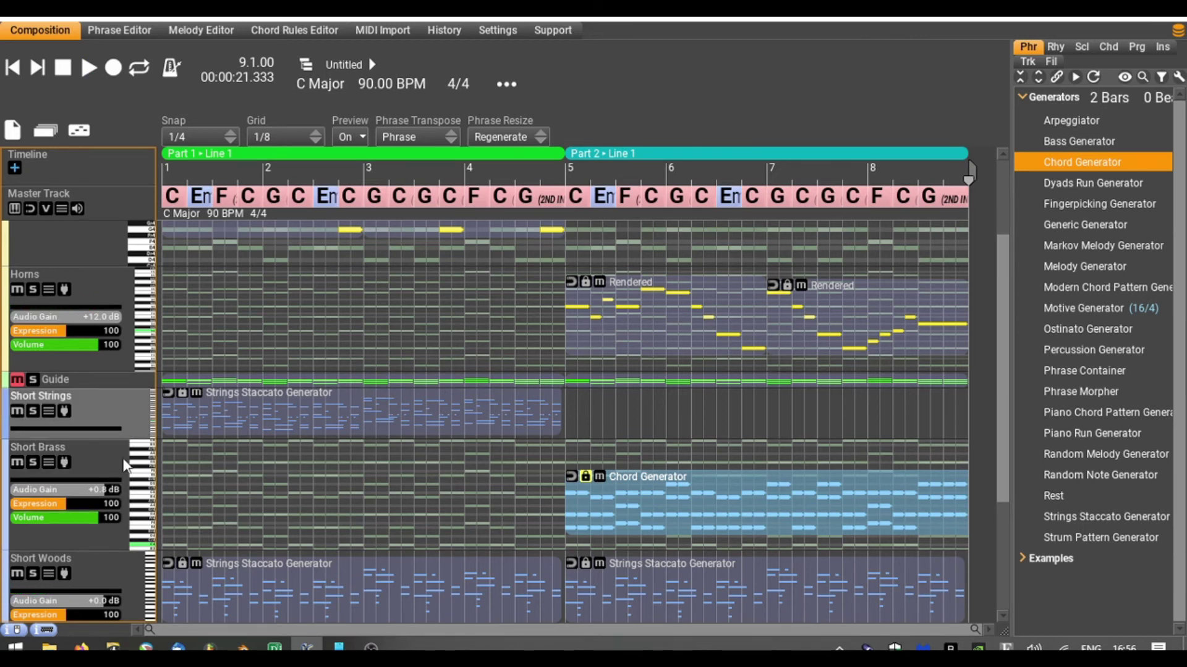
pyautogui.scroll(-3, 93, 526)
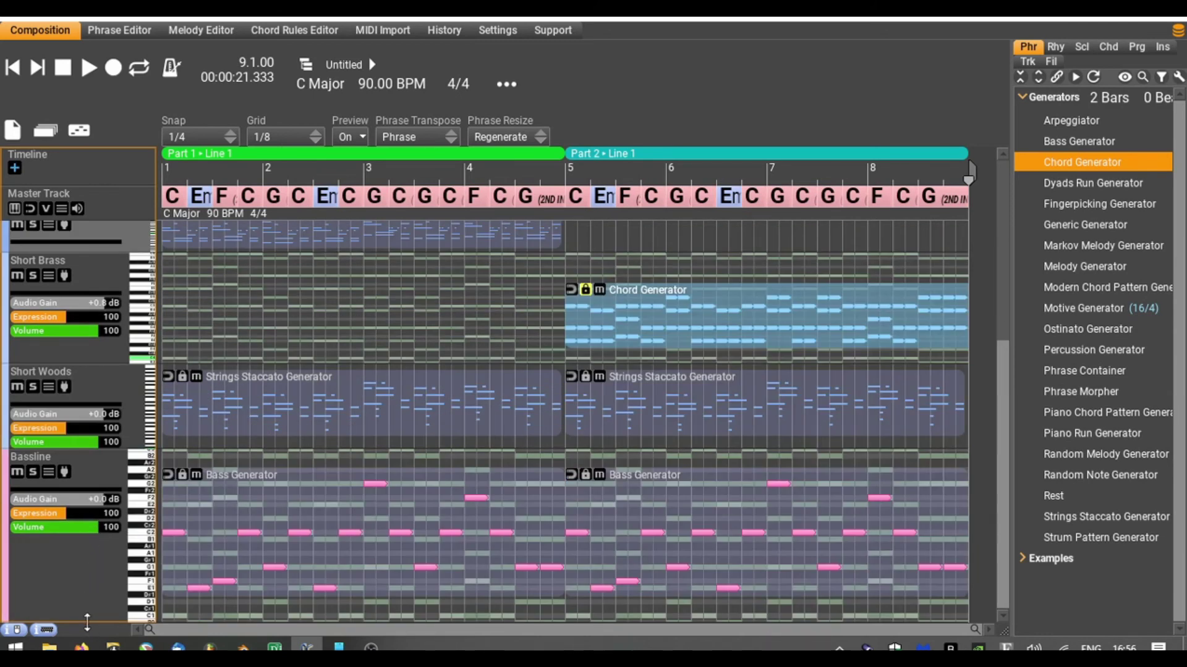
pyautogui.scroll(3, 61, 467)
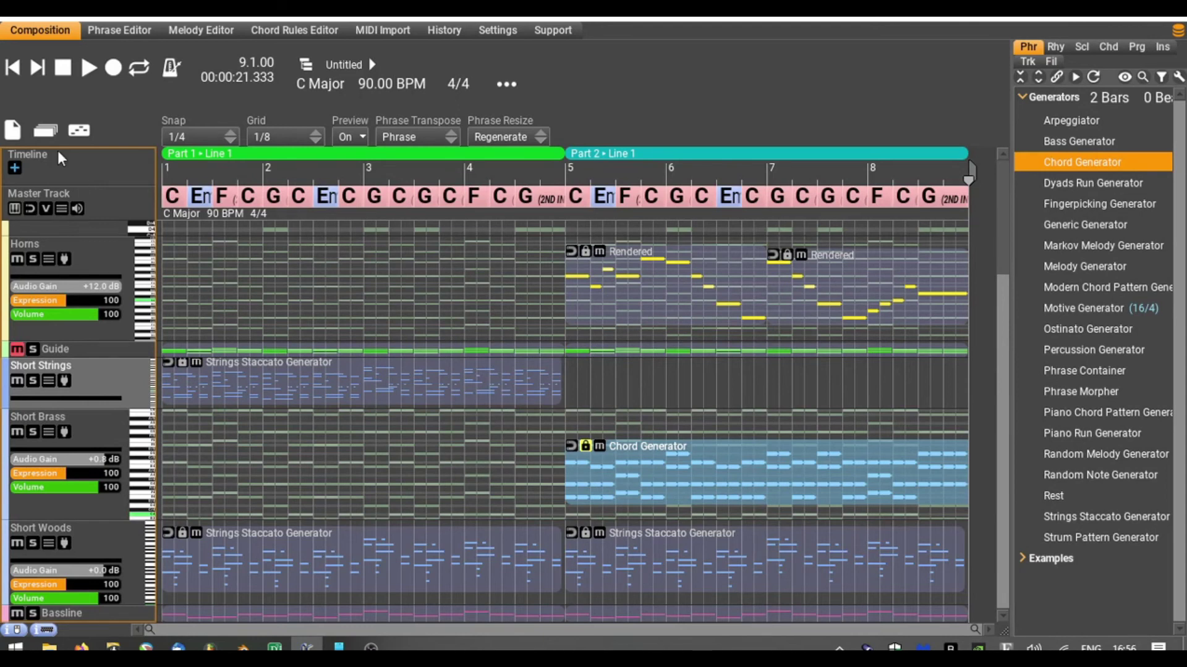
pyautogui.click(47, 132)
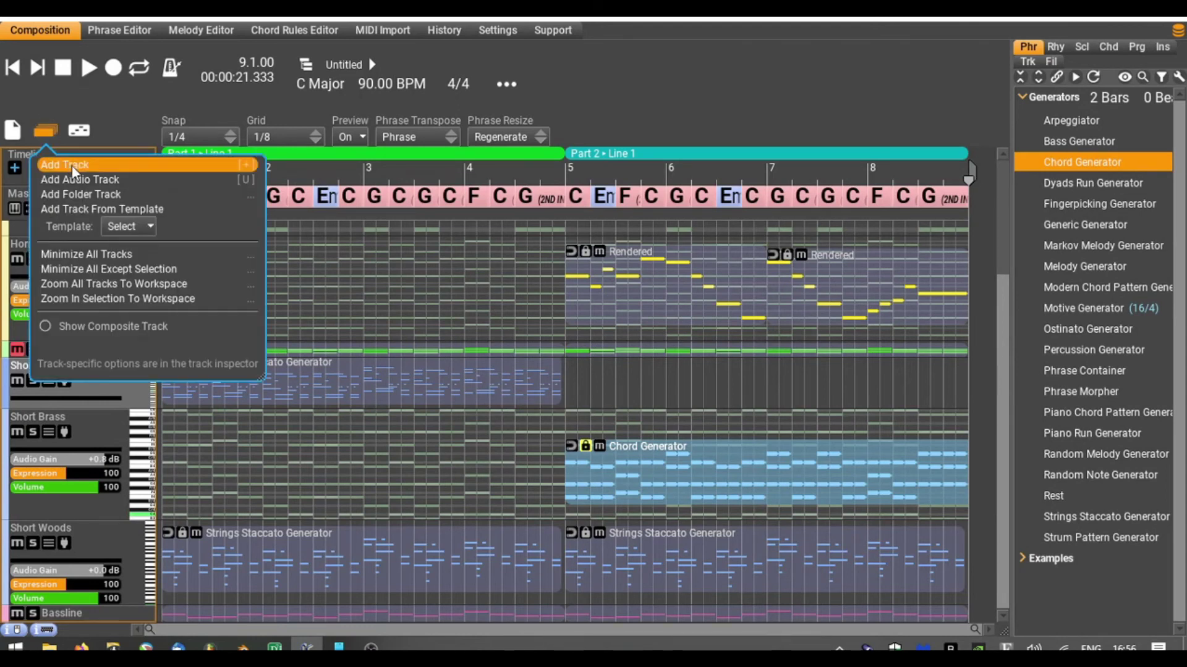
pyautogui.click(113, 254)
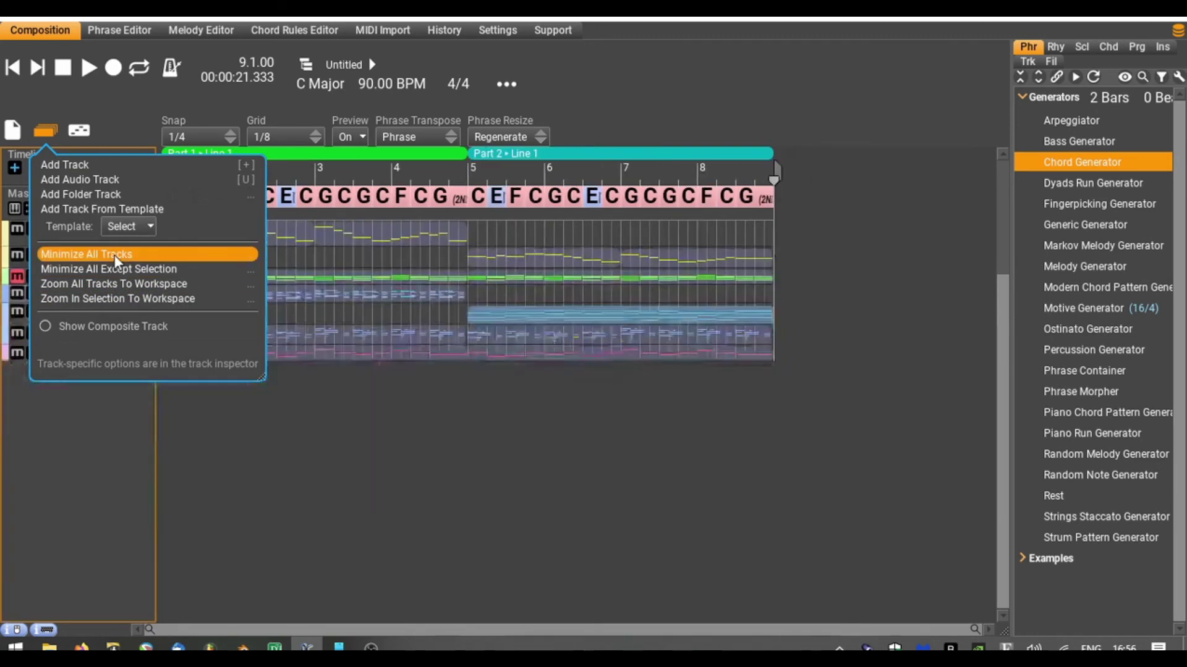
pyautogui.rightClick(67, 392)
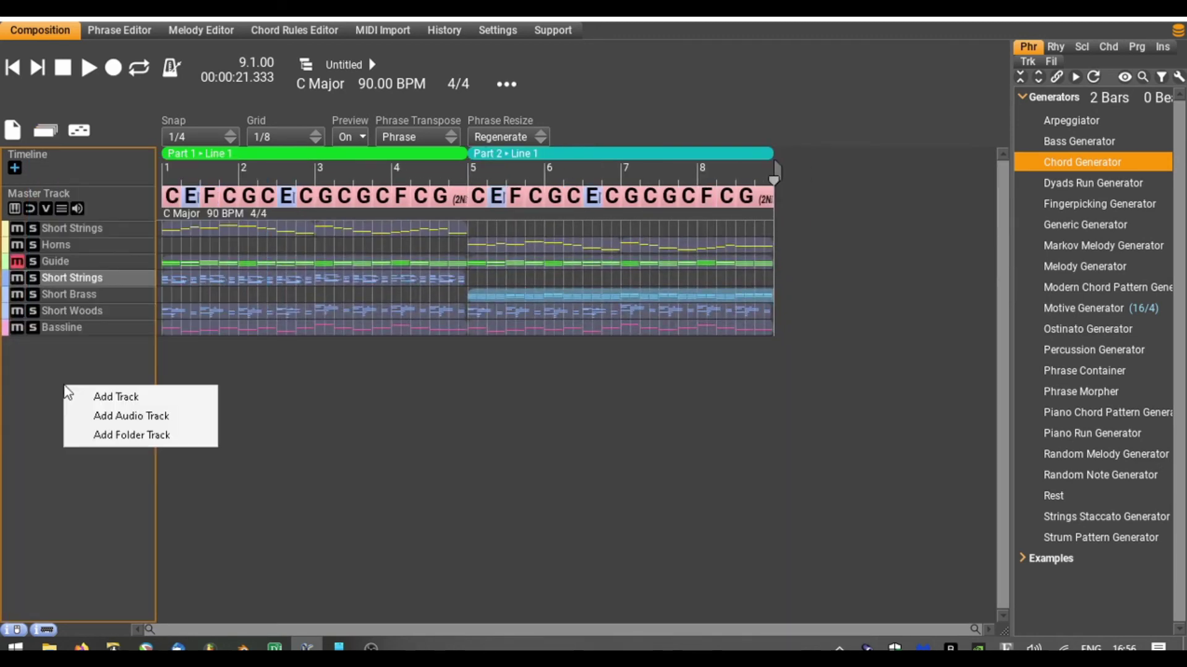
pyautogui.click(139, 397)
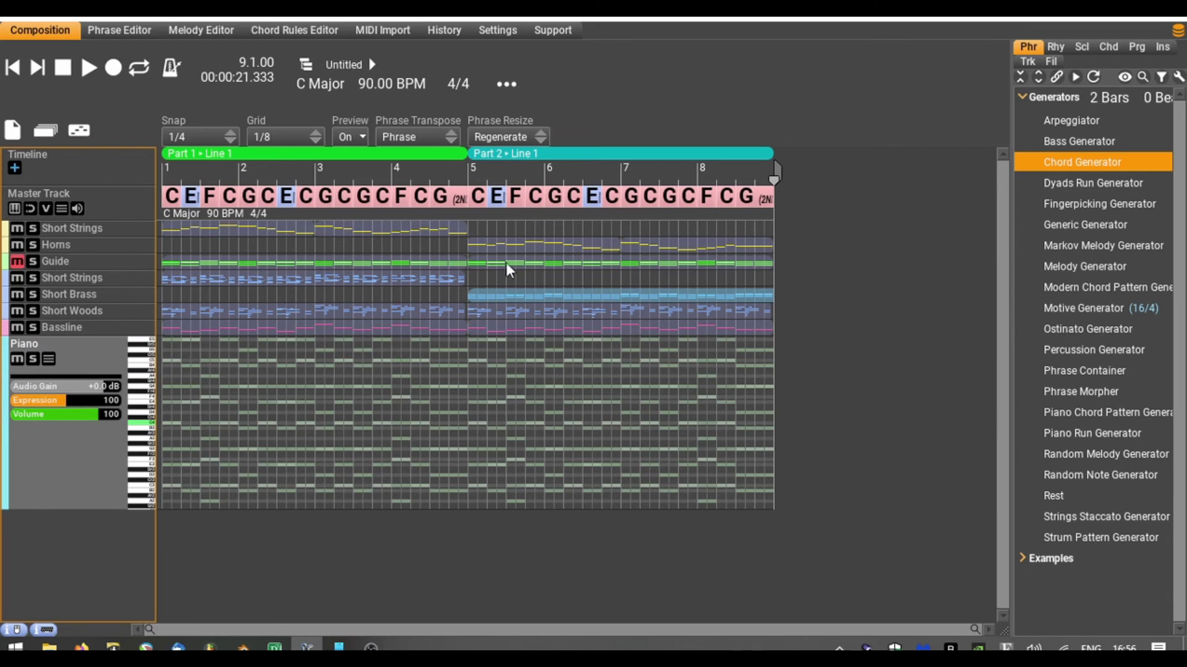
# Isolate Line 1 of Part 2 in the workspace and rename the new track to Harp.
pyautogui.scroll(5, 409, 173)
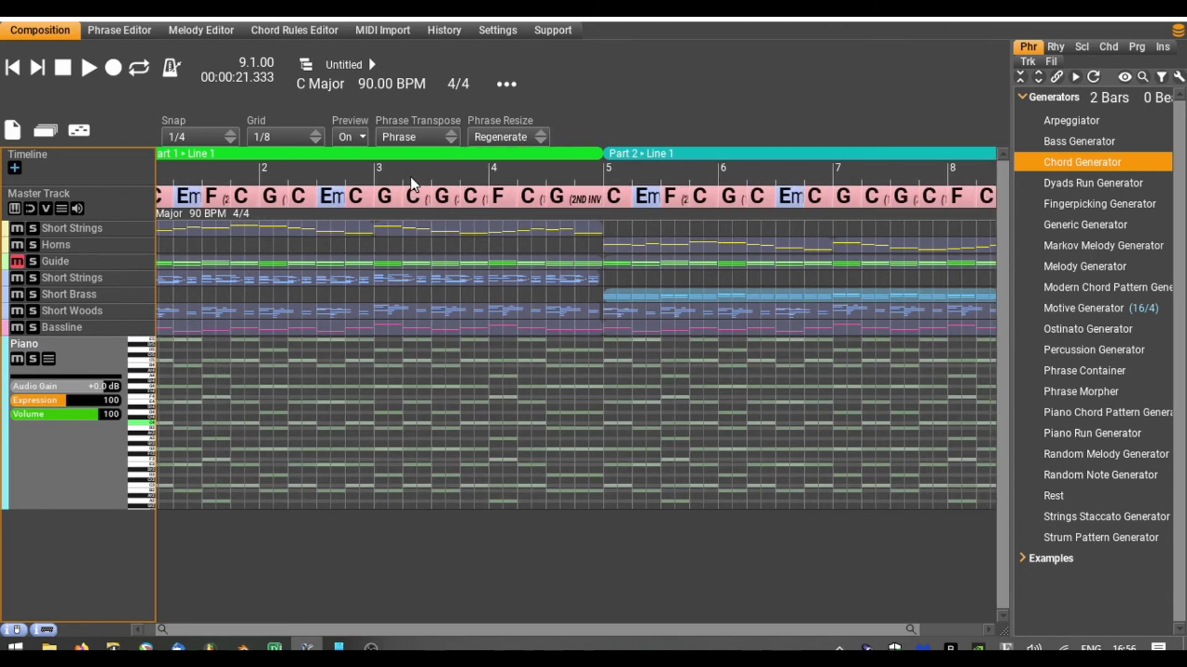
pyautogui.scroll(-2, 415, 185)
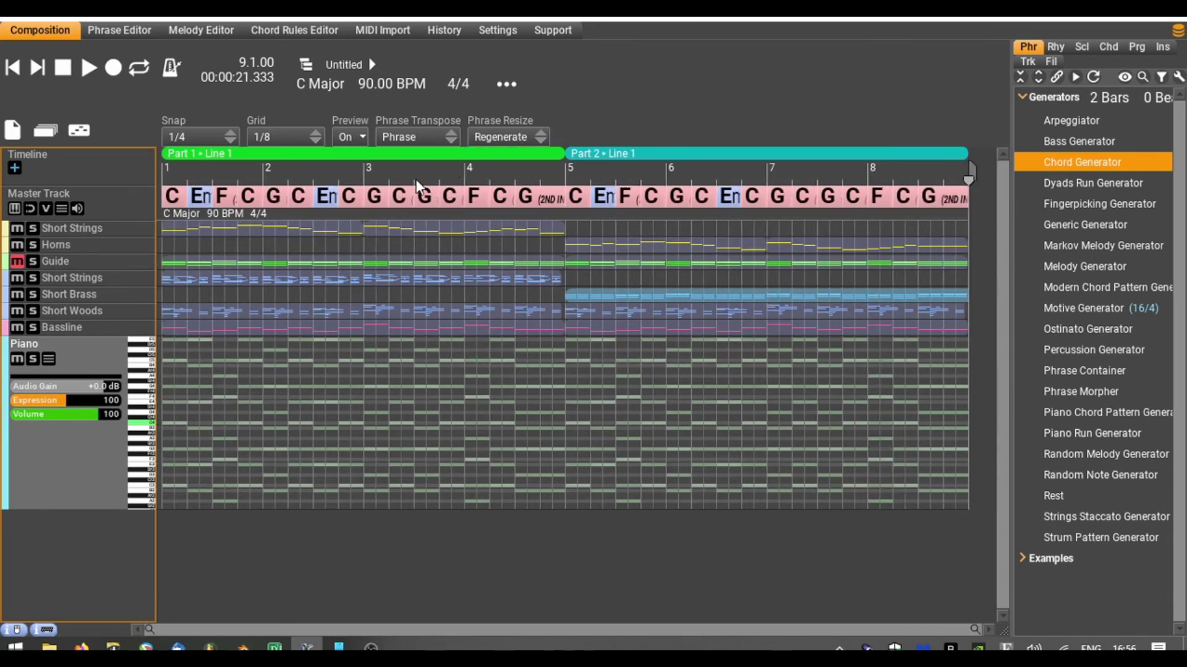
pyautogui.doubleClick(635, 153)
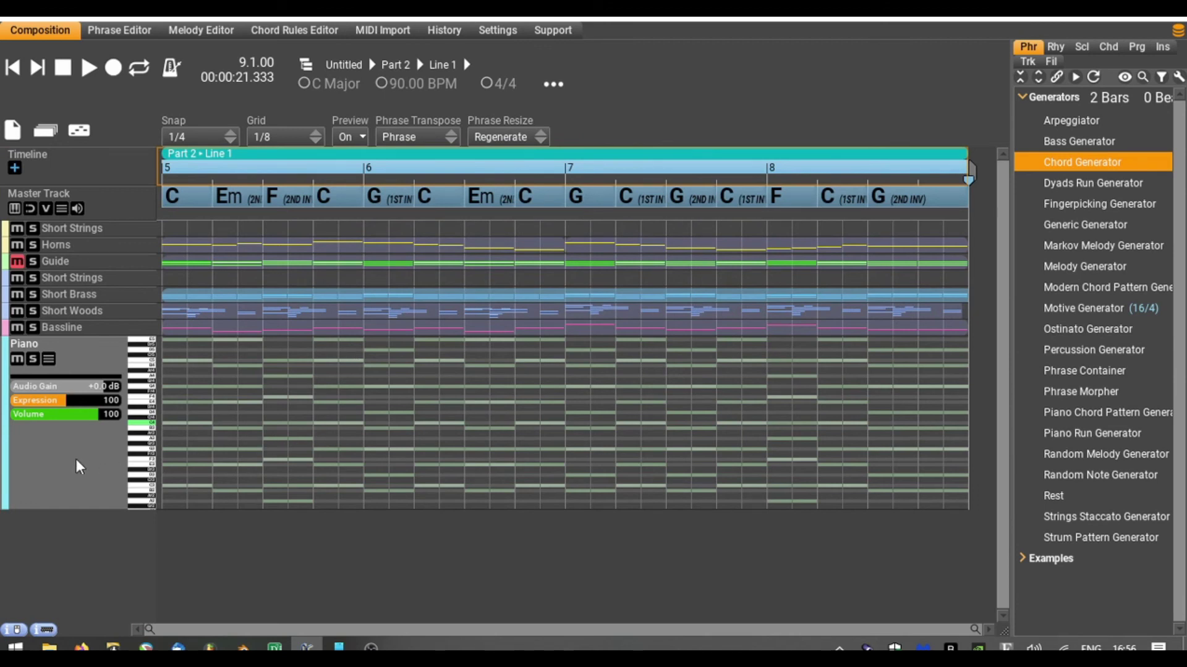
pyautogui.doubleClick(33, 343)
pyautogui.write('Har')
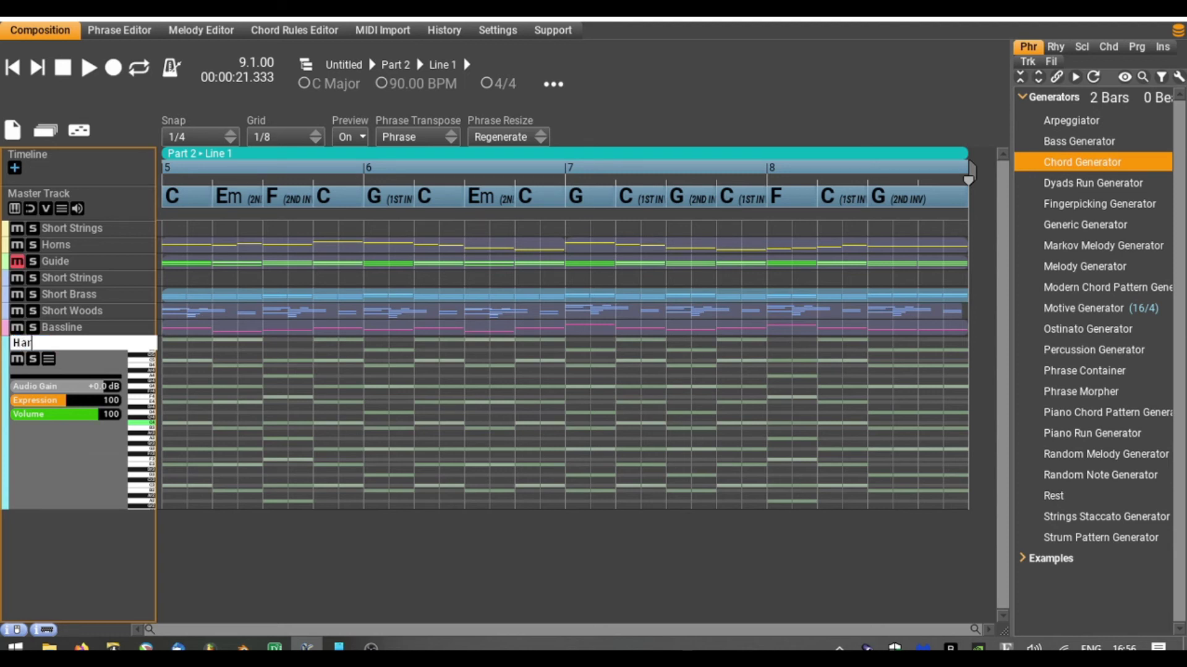
pyautogui.write('p')
pyautogui.press('Return')
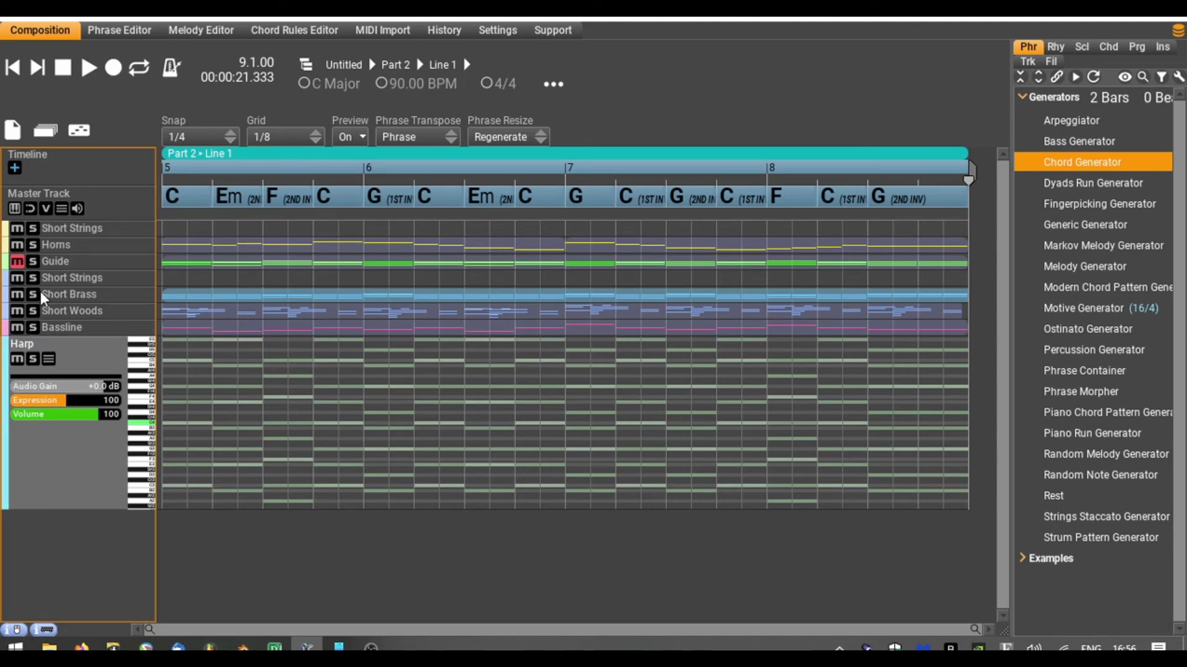
# Rename the Short Brass track to Oboes.
pyautogui.doubleClick(87, 295)
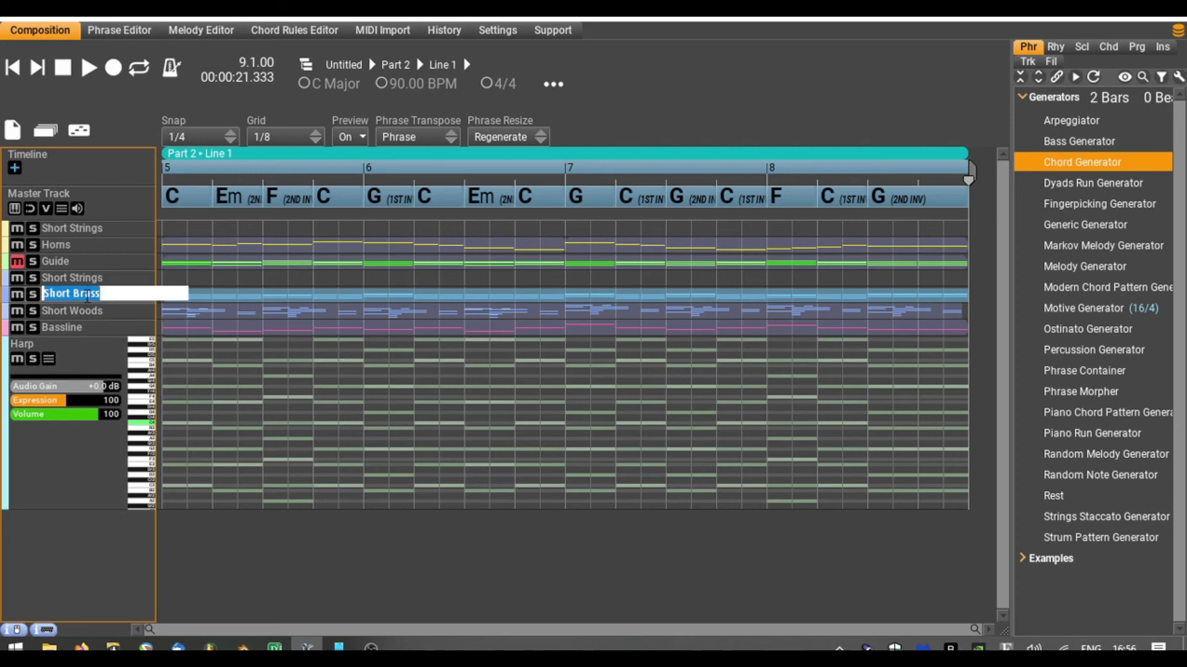
pyautogui.write('Oboes')
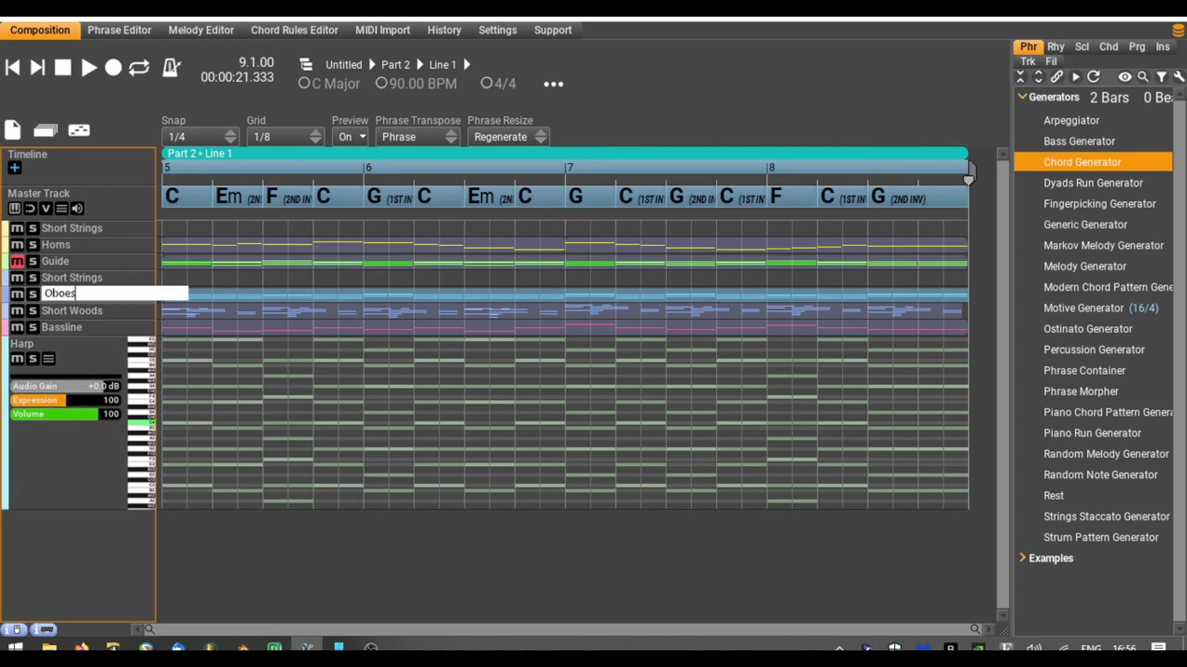
pyautogui.press('Return')
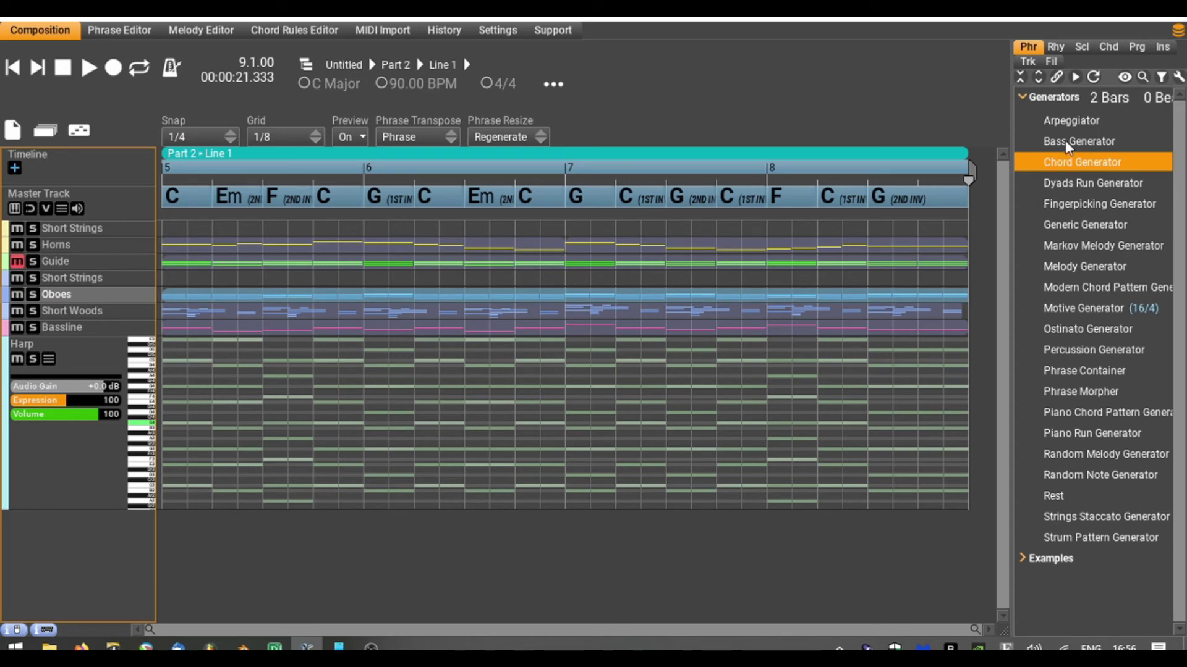
# Add a two-bar Arpeggiator phrase to the Harp track at the start of bar 5.
pyautogui.click(1087, 125)
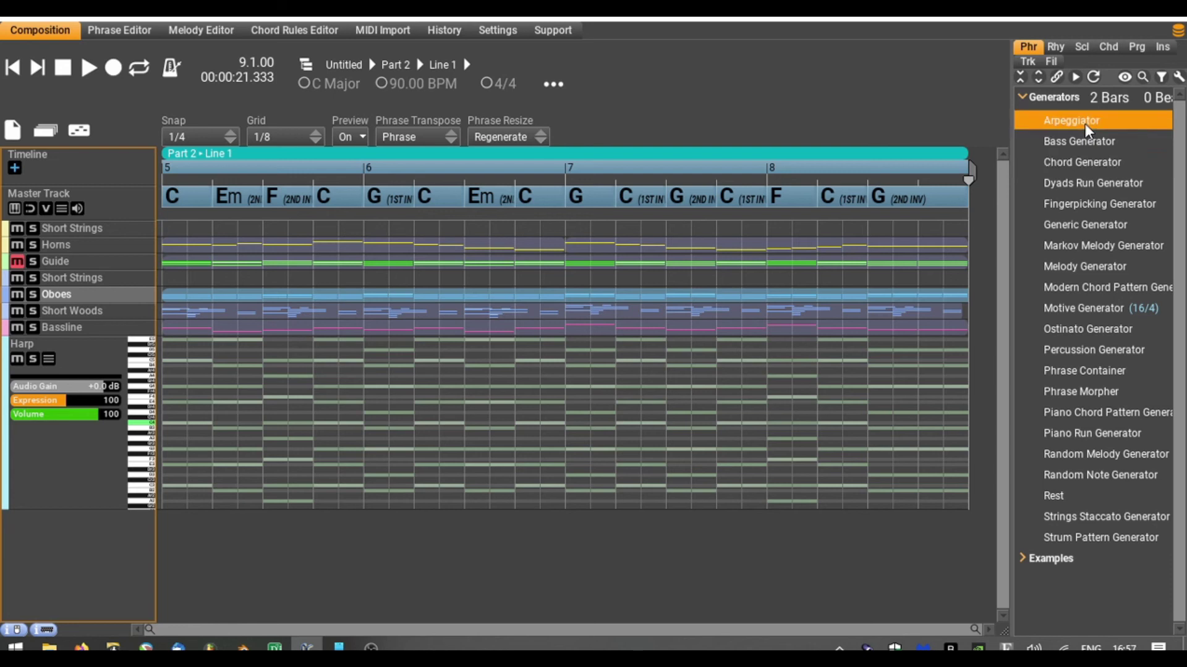
pyautogui.moveTo(1087, 129); pyautogui.dragTo(184, 379)
# Assign a new ARIA Player instance to the Harp track and load Chromatic Harp 1 from Personal Orchestra 5's standard harps.
pyautogui.doubleClick(87, 464)
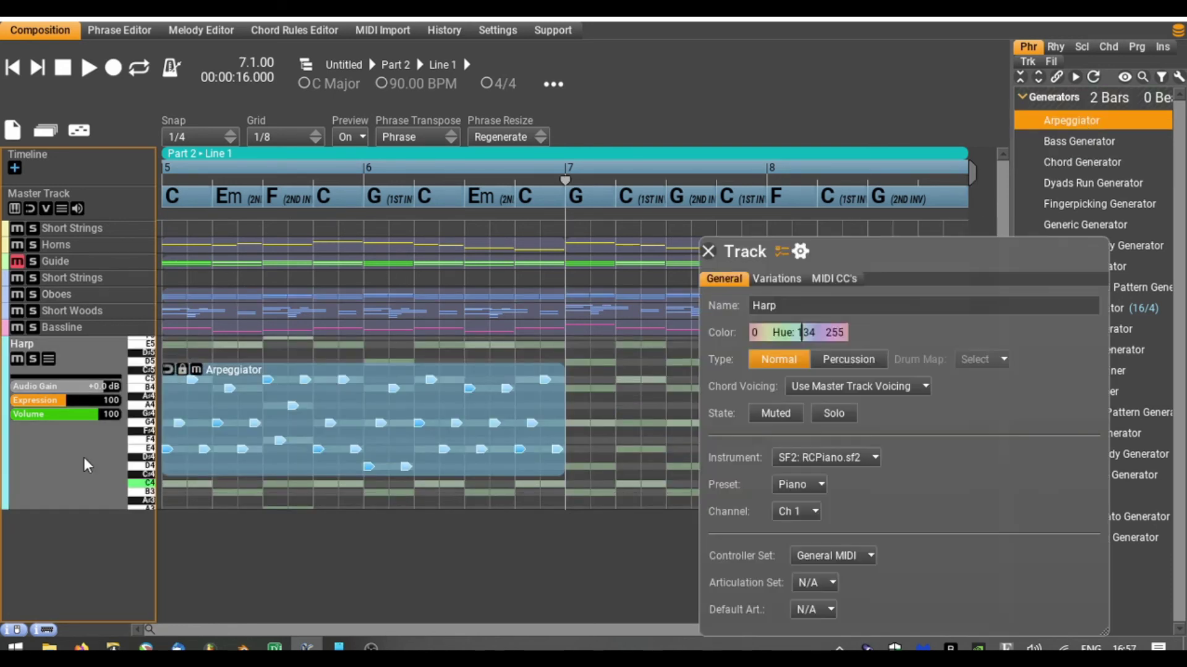
pyautogui.click(852, 465)
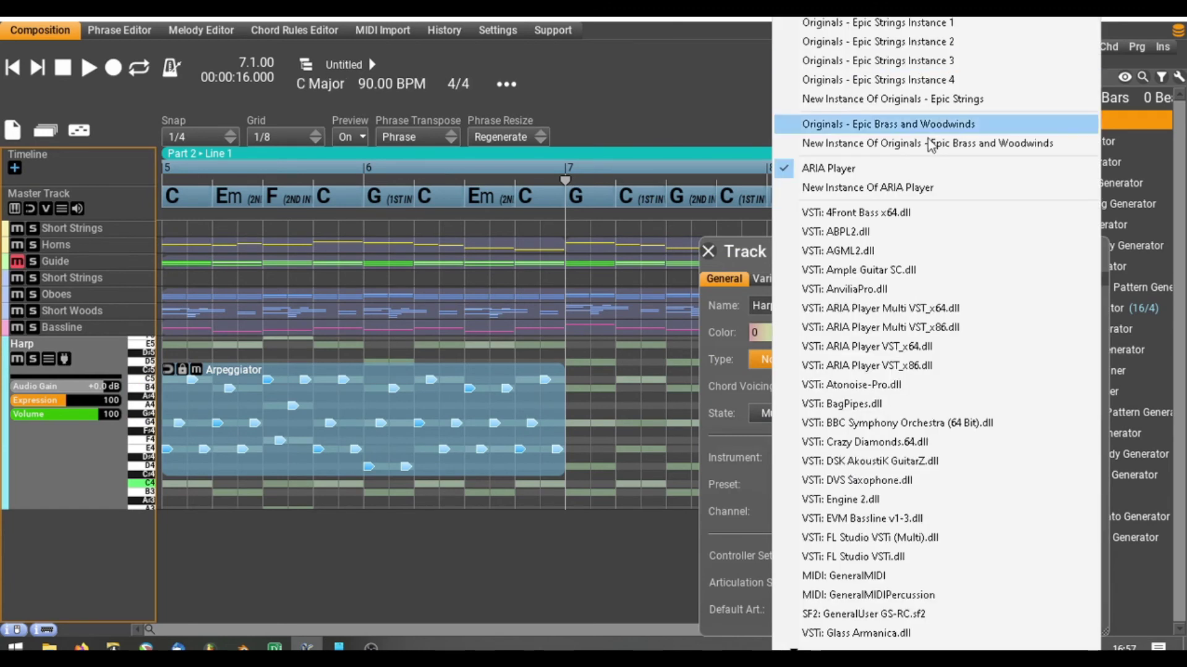
pyautogui.click(927, 188)
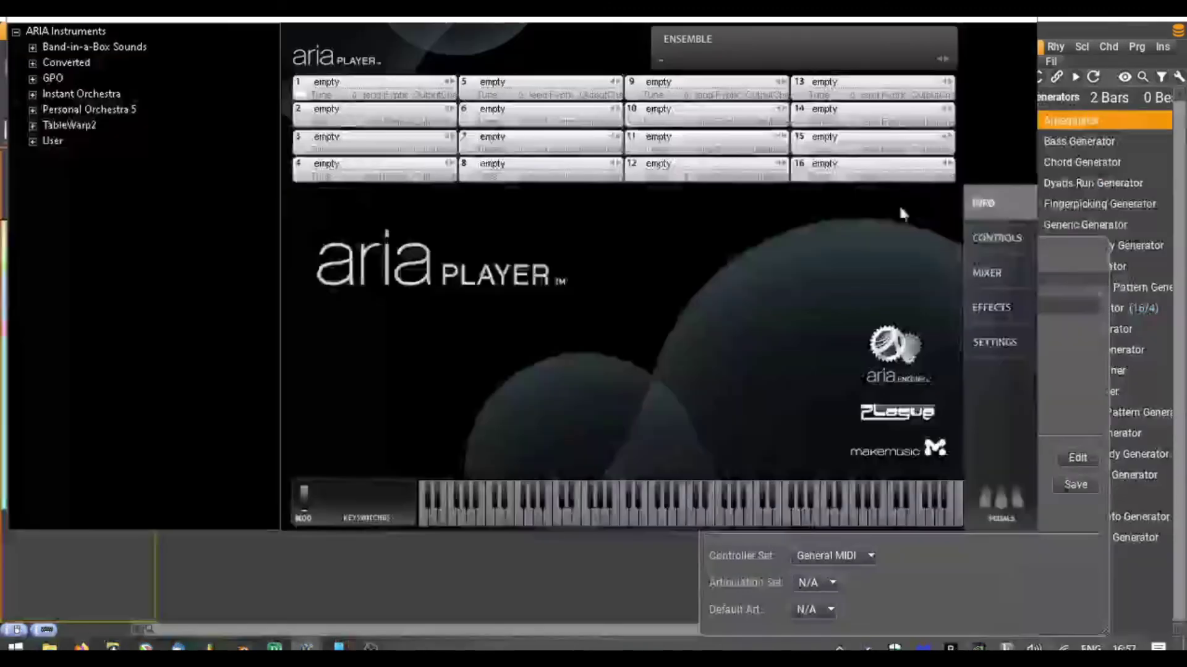
pyautogui.click(32, 110)
pyautogui.click(48, 141)
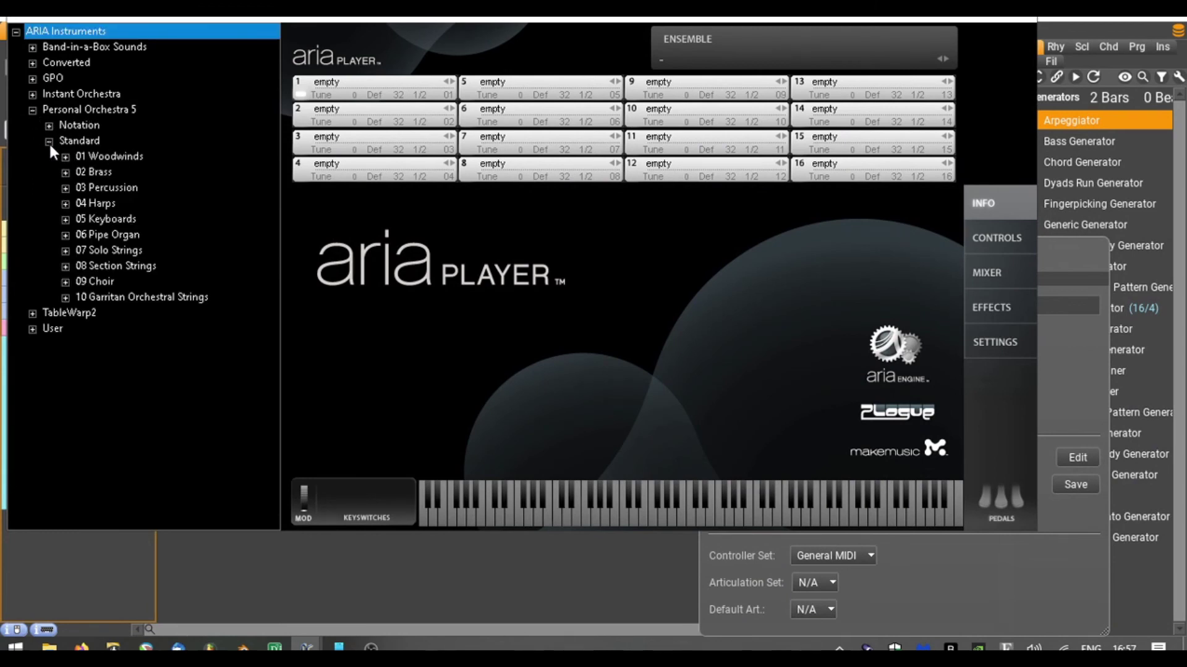
pyautogui.click(65, 205)
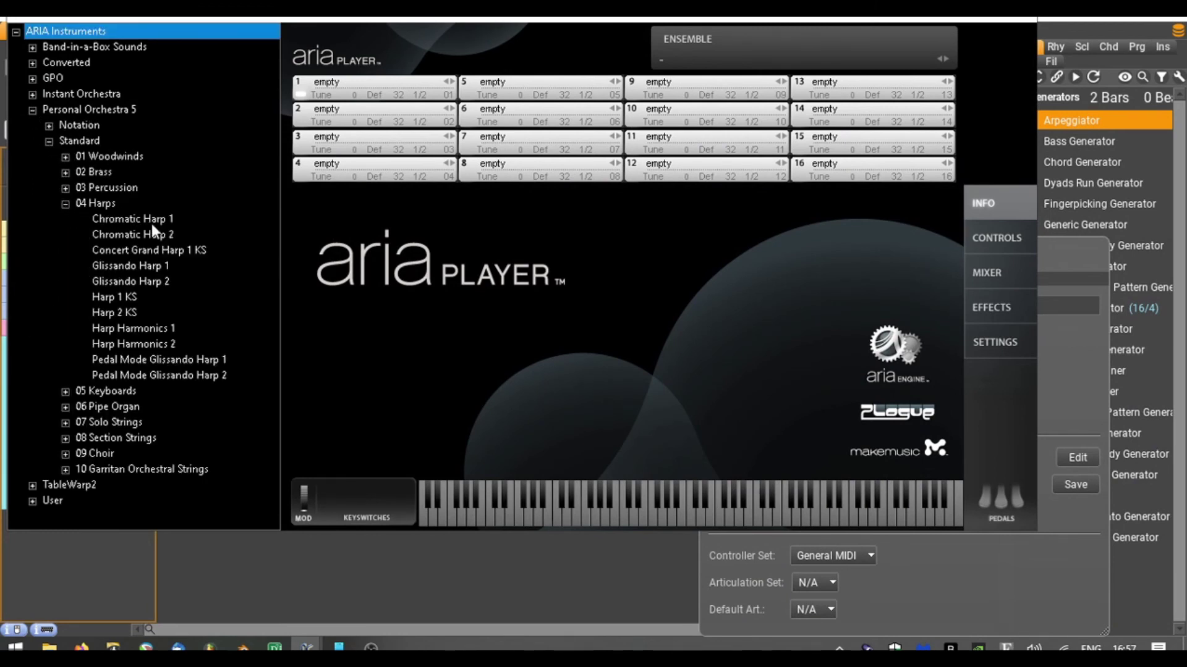
pyautogui.doubleClick(151, 220)
pyautogui.click(660, 519)
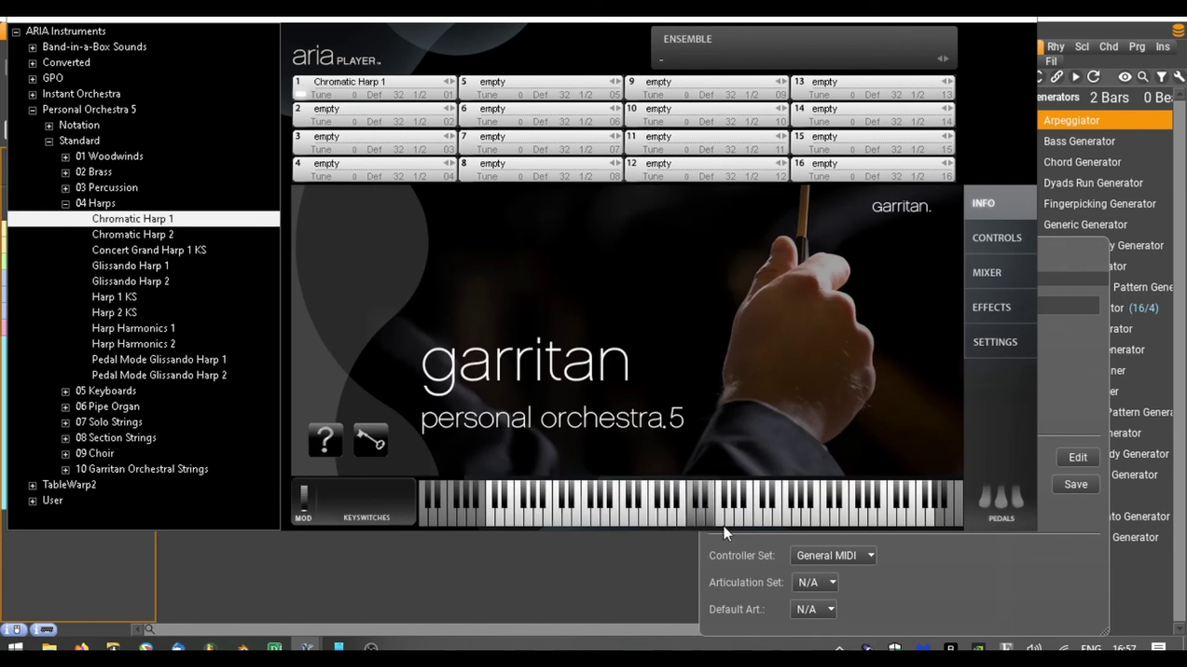
# Apply the Church ambience preset to the harp instrument, check its mixer, and close the instrument and track settings.
pyautogui.click(1001, 308)
pyautogui.click(668, 240)
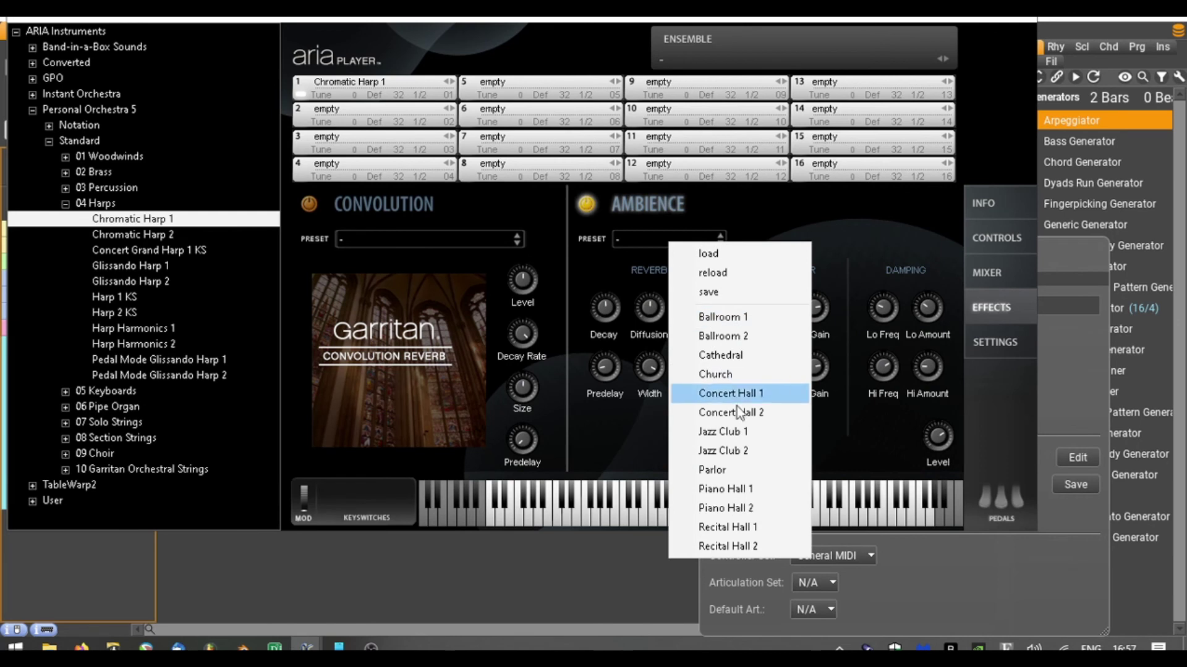
pyautogui.click(729, 374)
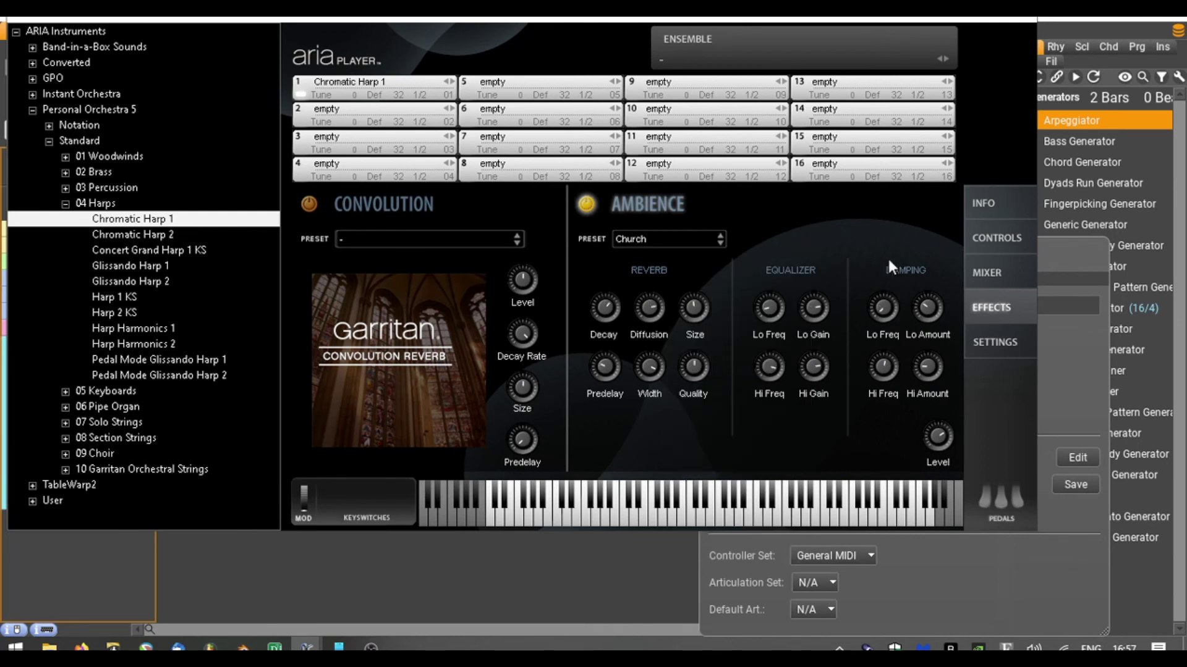
pyautogui.click(996, 276)
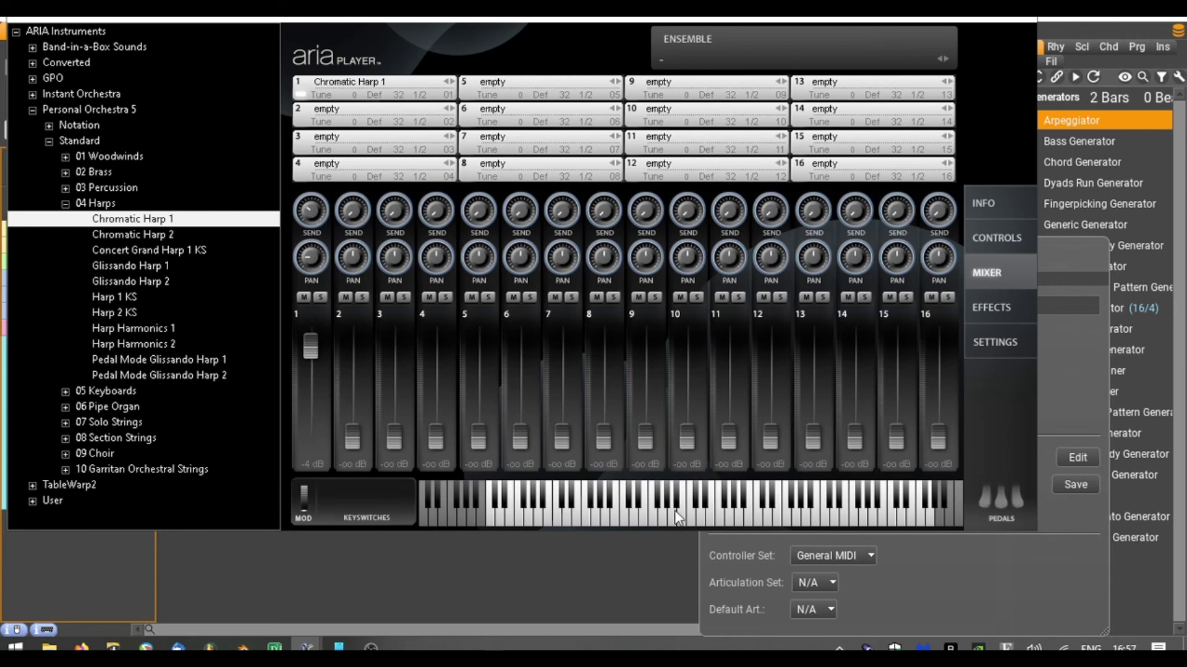
pyautogui.click(1026, 19)
pyautogui.click(708, 250)
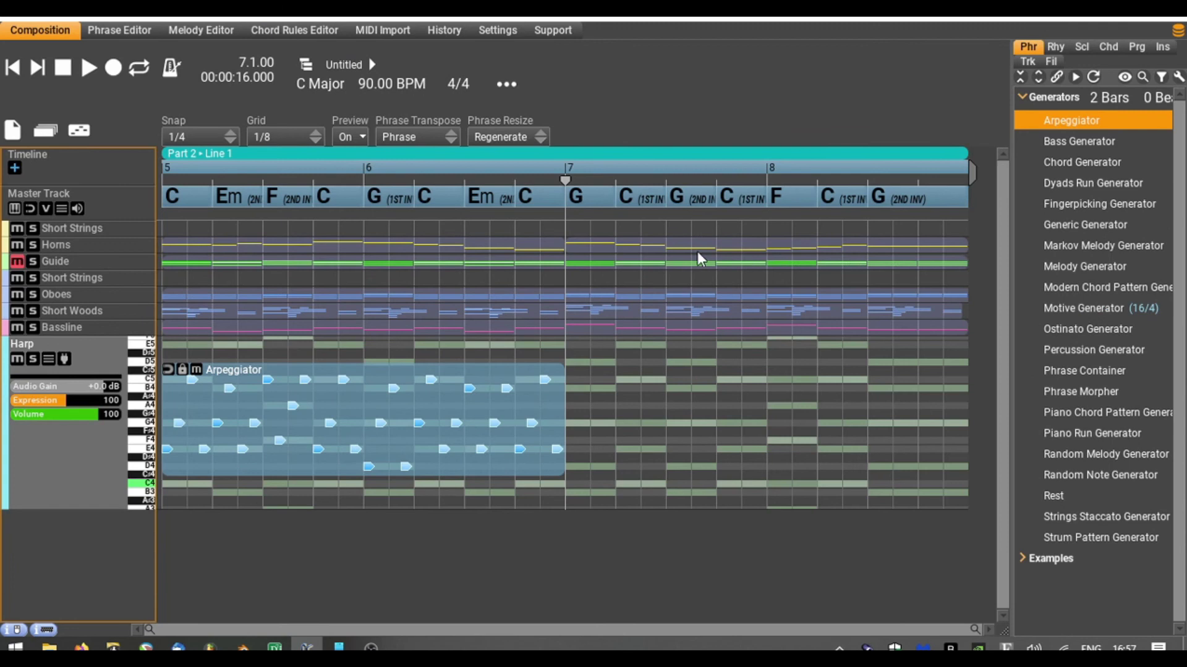
# Play Line 1 of Part 2 from its start and solo the Harp track to check the arpeggio.
pyautogui.click(12, 67)
pyautogui.click(89, 69)
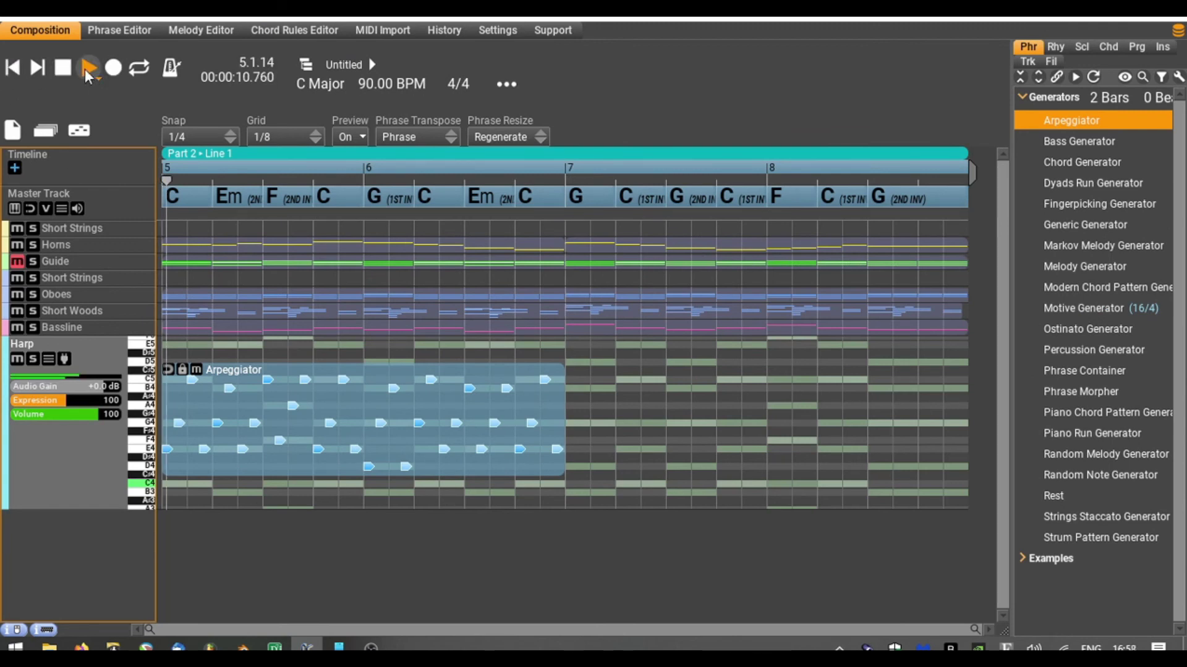
pyautogui.click(29, 358)
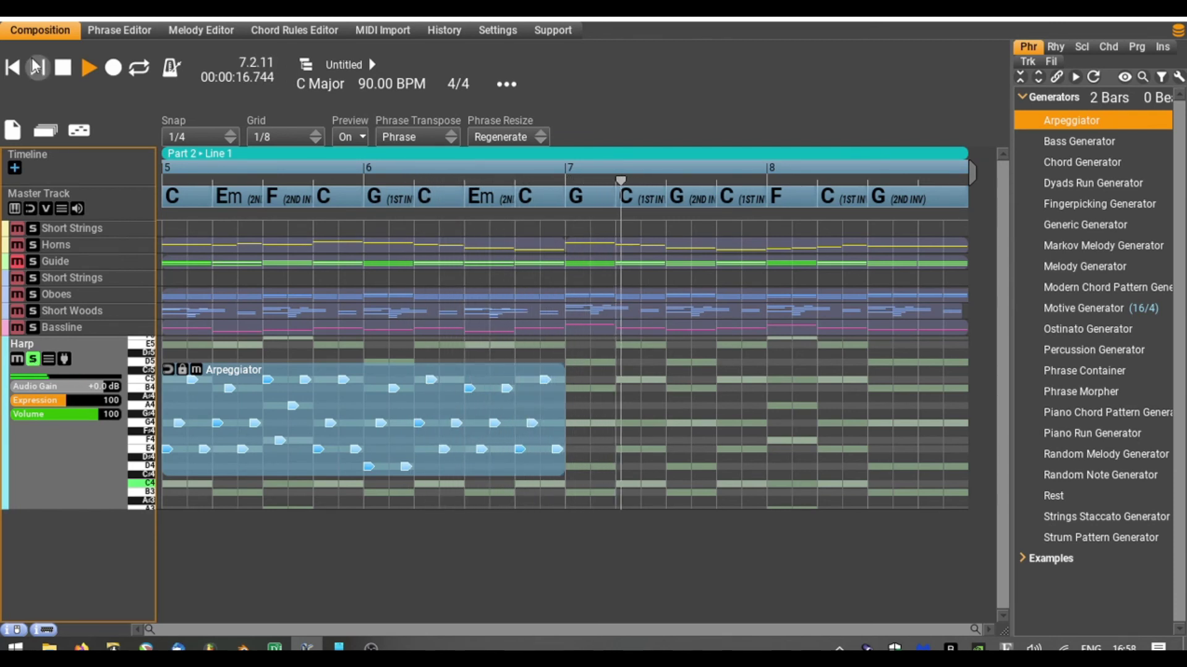
pyautogui.click(64, 69)
pyautogui.click(12, 68)
pyautogui.click(89, 68)
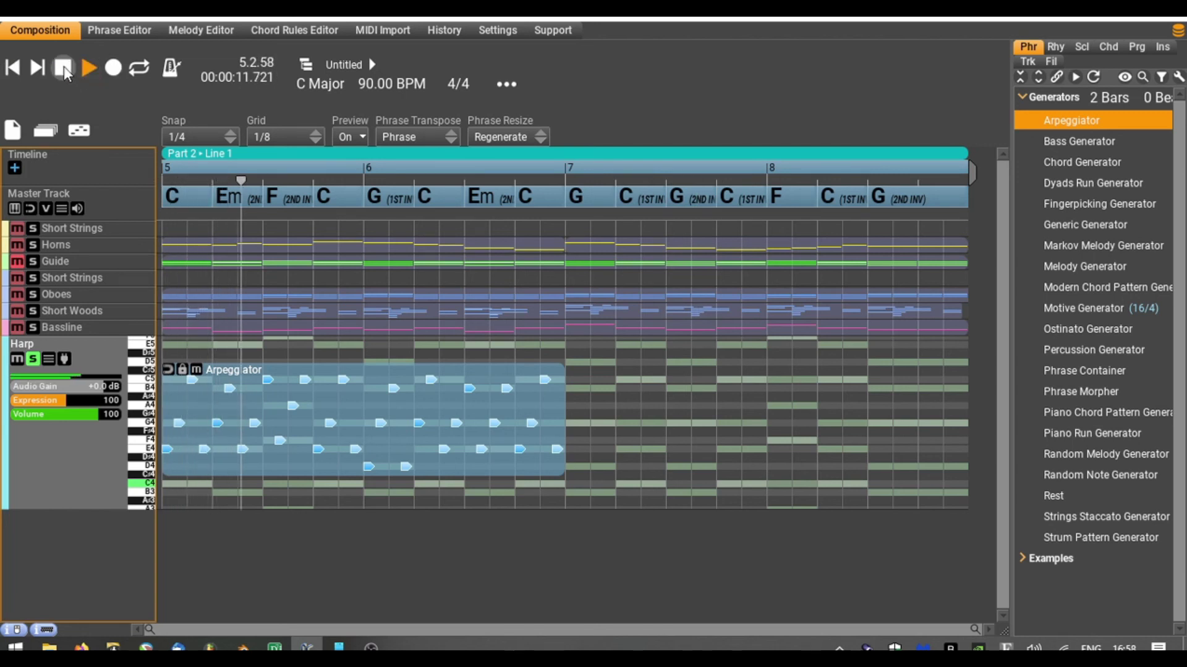
pyautogui.click(64, 70)
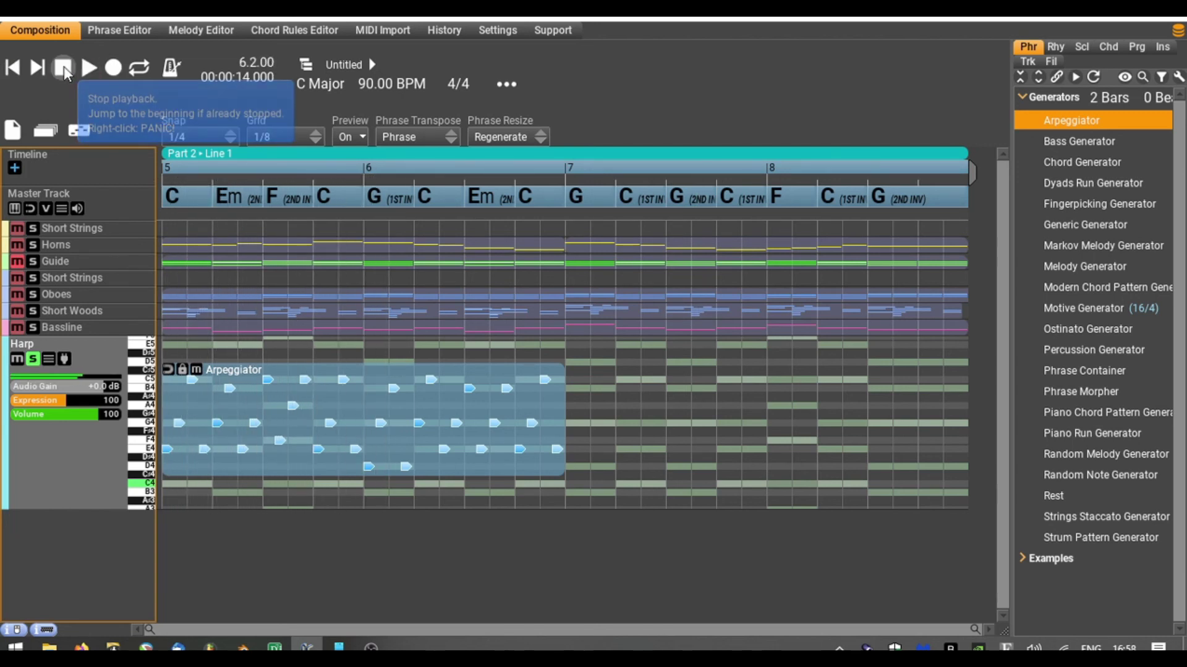
# Shorten the harp's Arpeggiator phrase to one bar and place a one-beat Dyads Run Generator phrase at bar 6.
pyautogui.moveTo(563, 437); pyautogui.dragTo(351, 429)
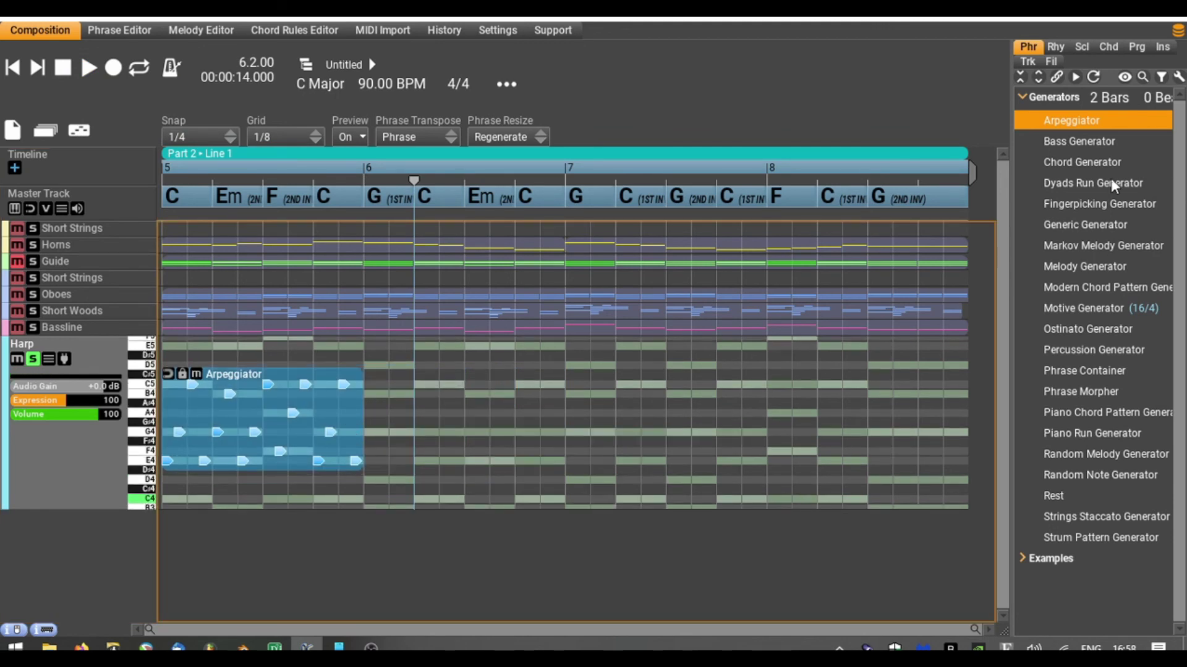
pyautogui.click(1075, 185)
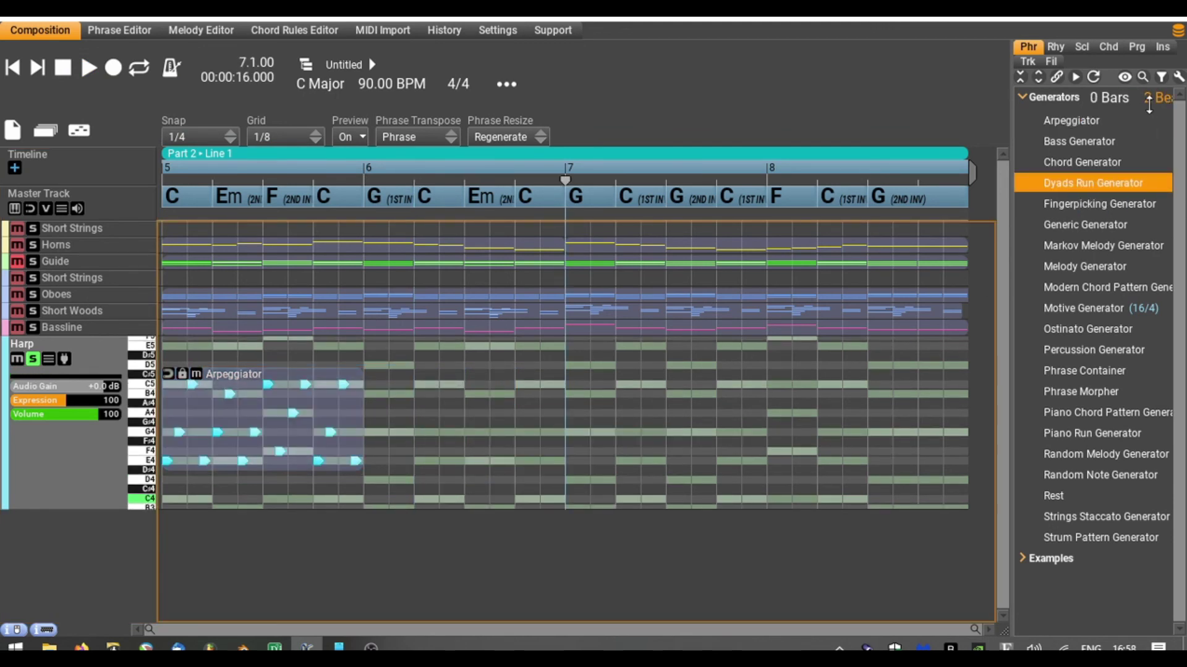
pyautogui.moveTo(1088, 183); pyautogui.dragTo(378, 401)
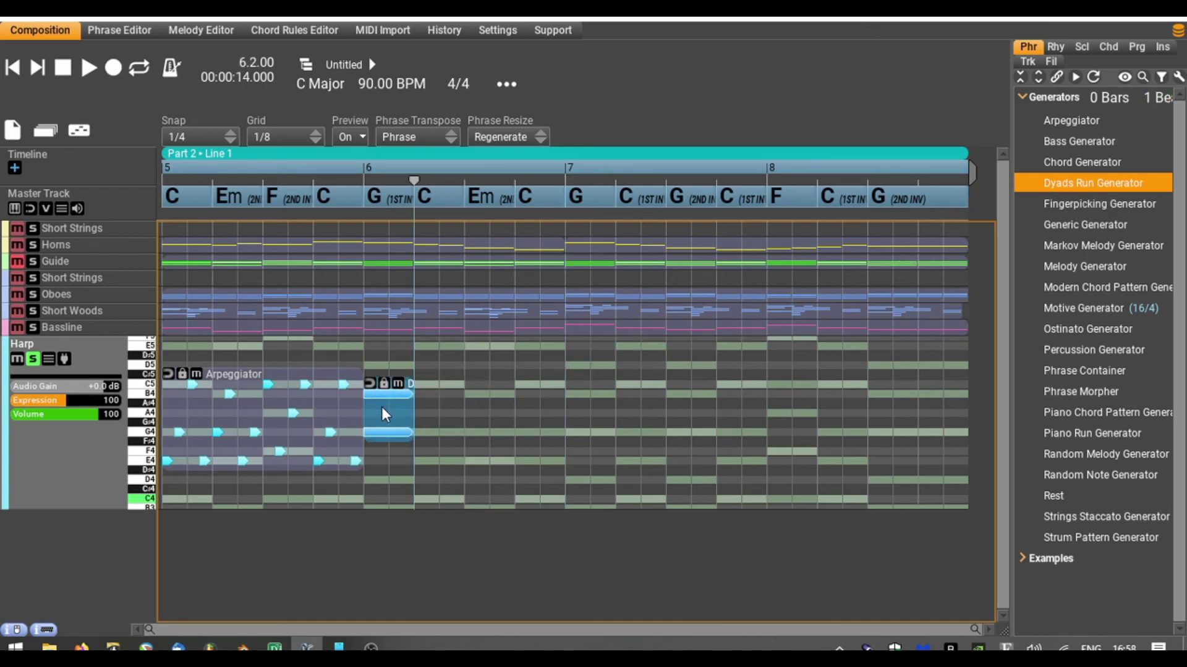
# Open the dyads run phrase's generator settings and choose Upwards motion.
pyautogui.doubleClick(380, 407)
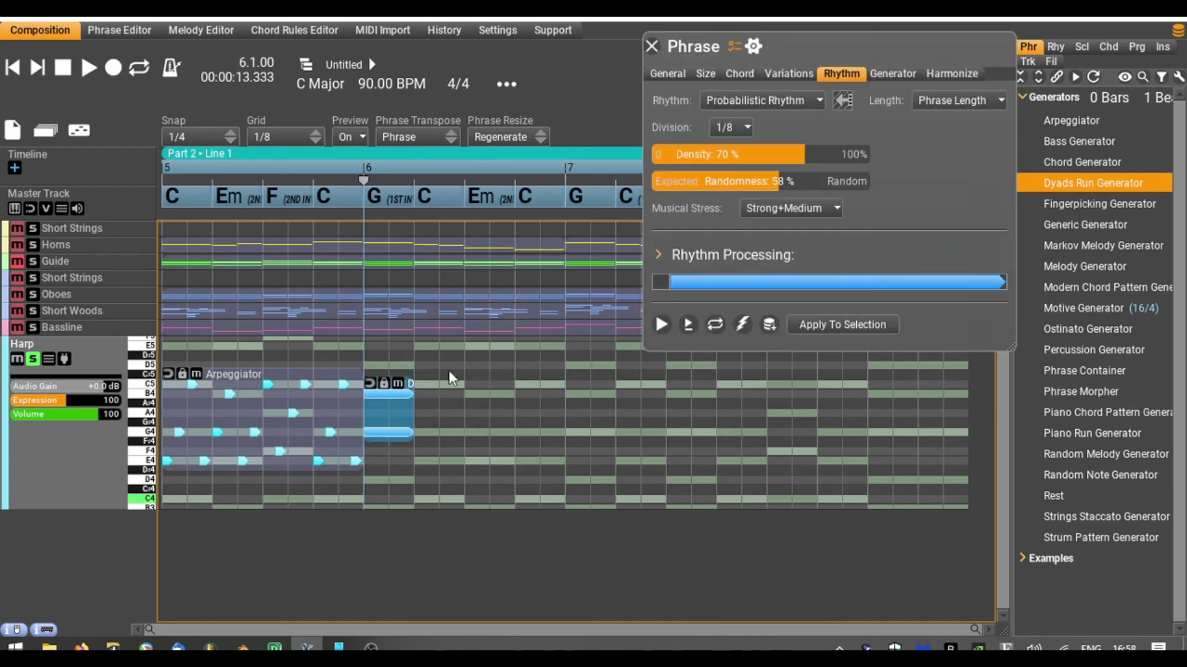
pyautogui.click(892, 71)
pyautogui.click(740, 103)
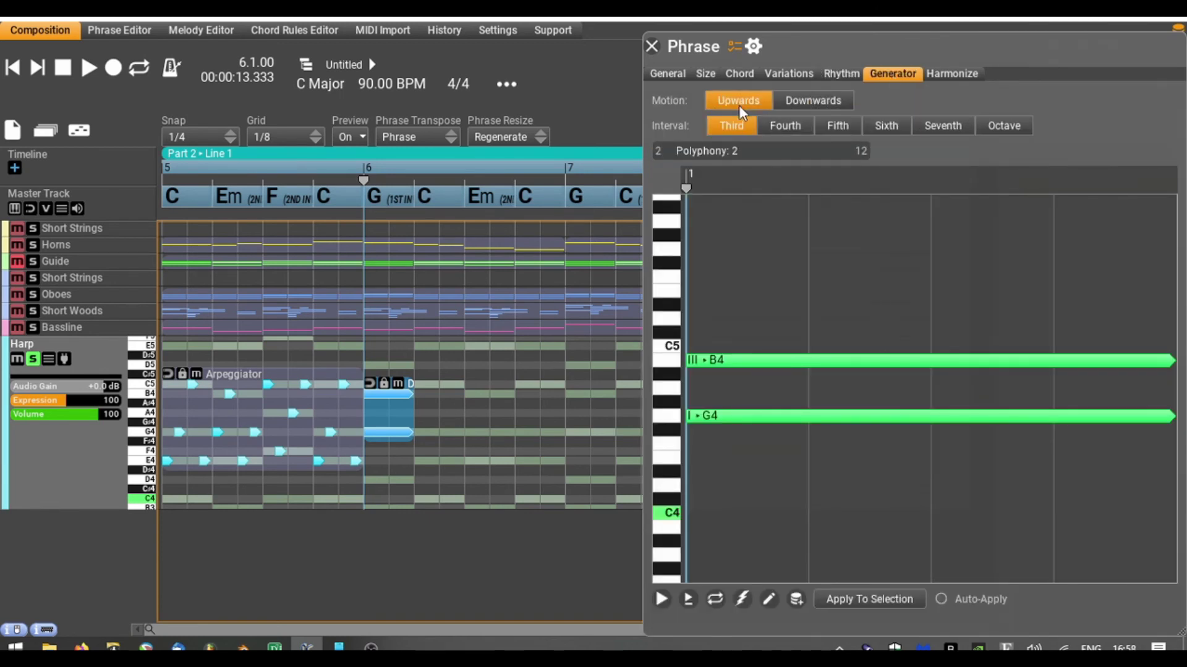
# Set the dyads run's rhythm to Simple Divisions at 1/16, apply it to the phrase and audition it.
pyautogui.click(840, 74)
pyautogui.click(714, 103)
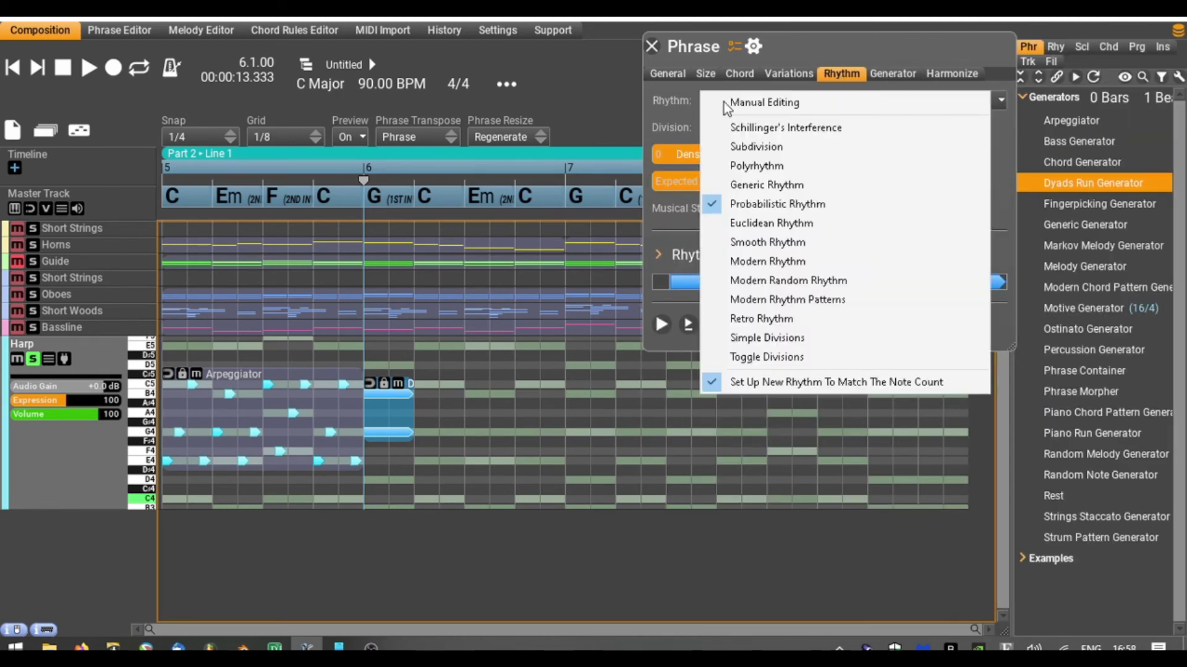
pyautogui.click(763, 100)
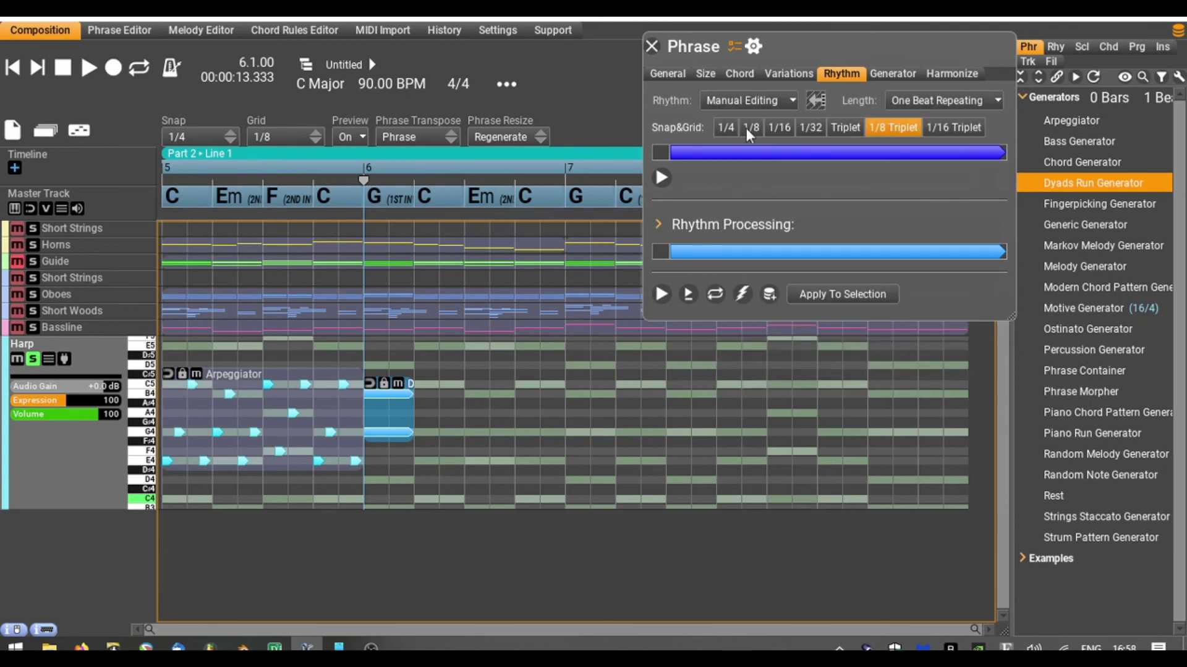
pyautogui.click(738, 97)
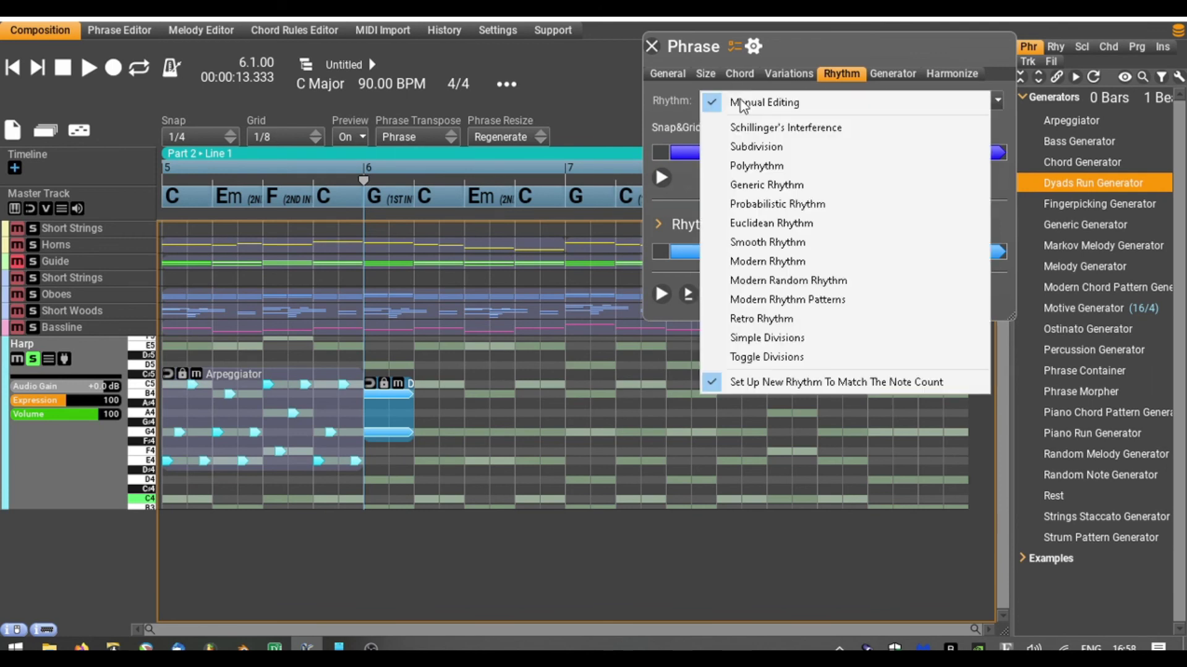
pyautogui.click(789, 340)
pyautogui.click(734, 171)
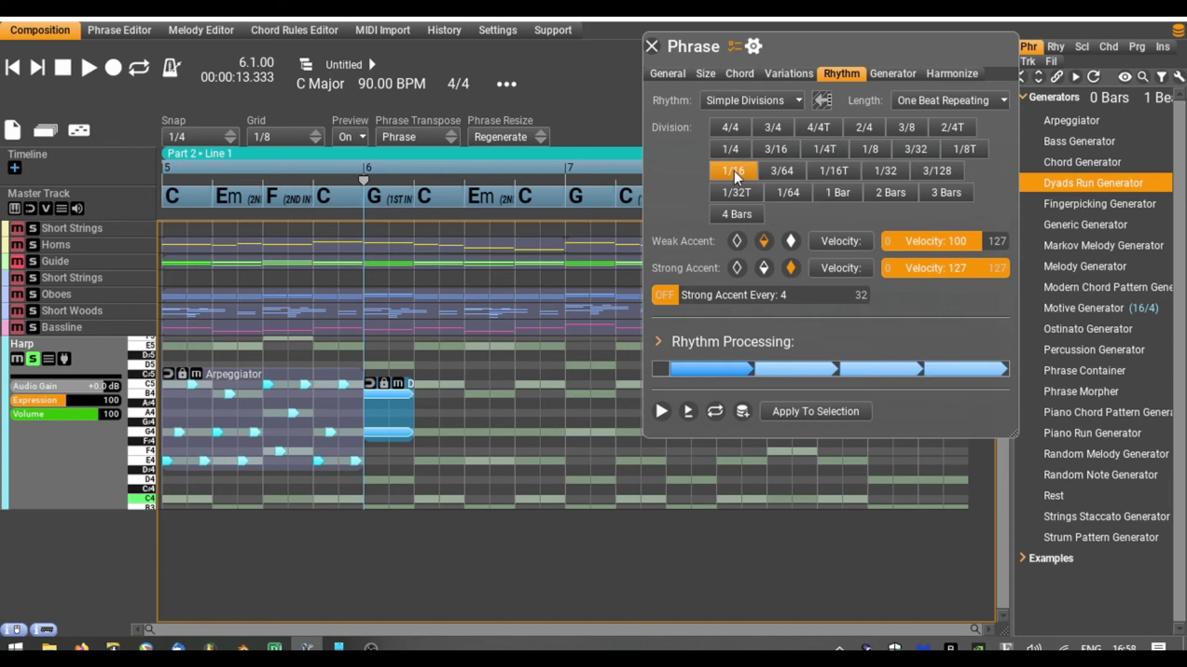
pyautogui.click(809, 411)
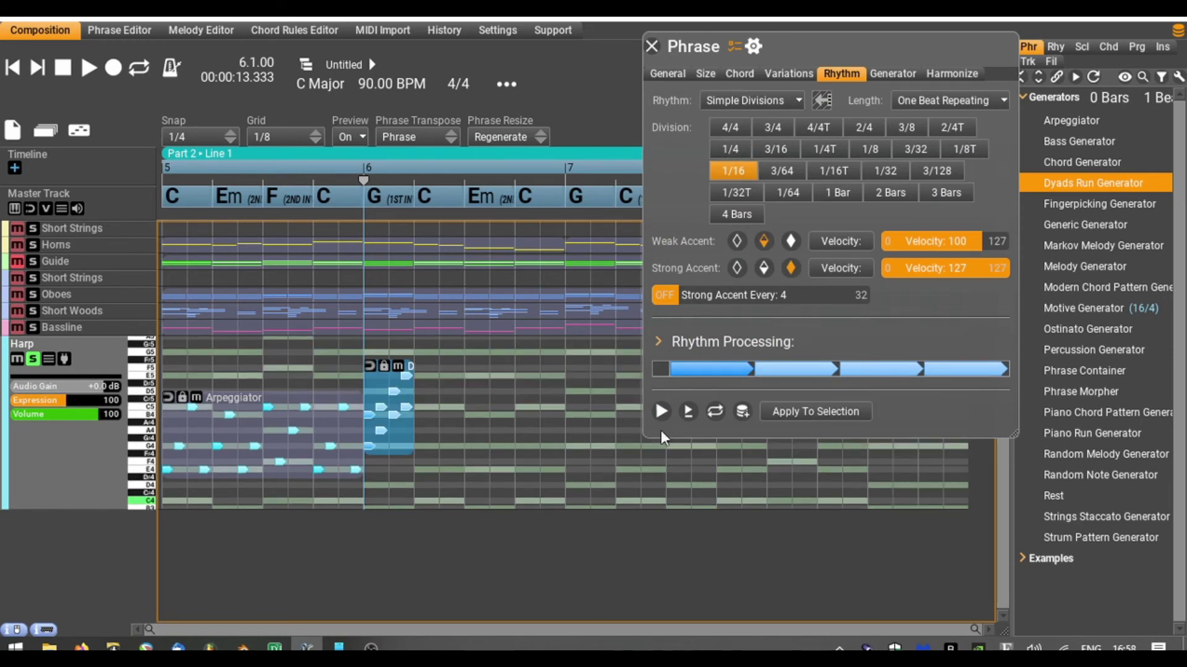
pyautogui.click(687, 412)
# Apply a 1/32 rhythm division to the dyads run and lower the phrase so its lowest note is D4.
pyautogui.click(887, 172)
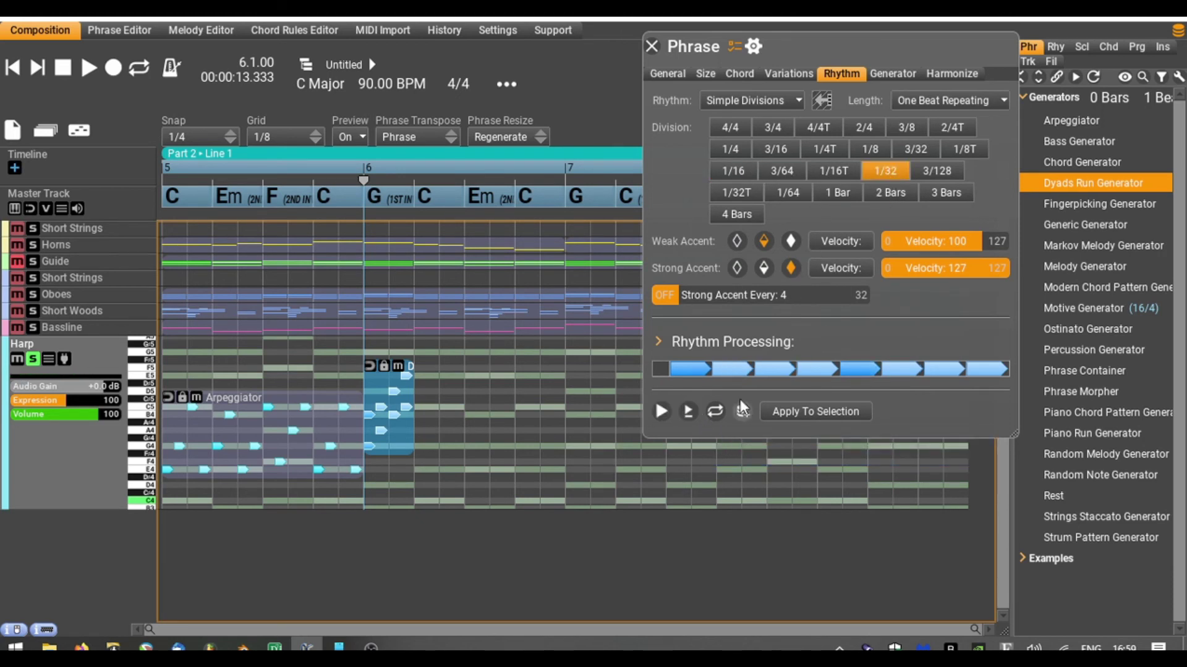
pyautogui.click(689, 411)
pyautogui.click(799, 413)
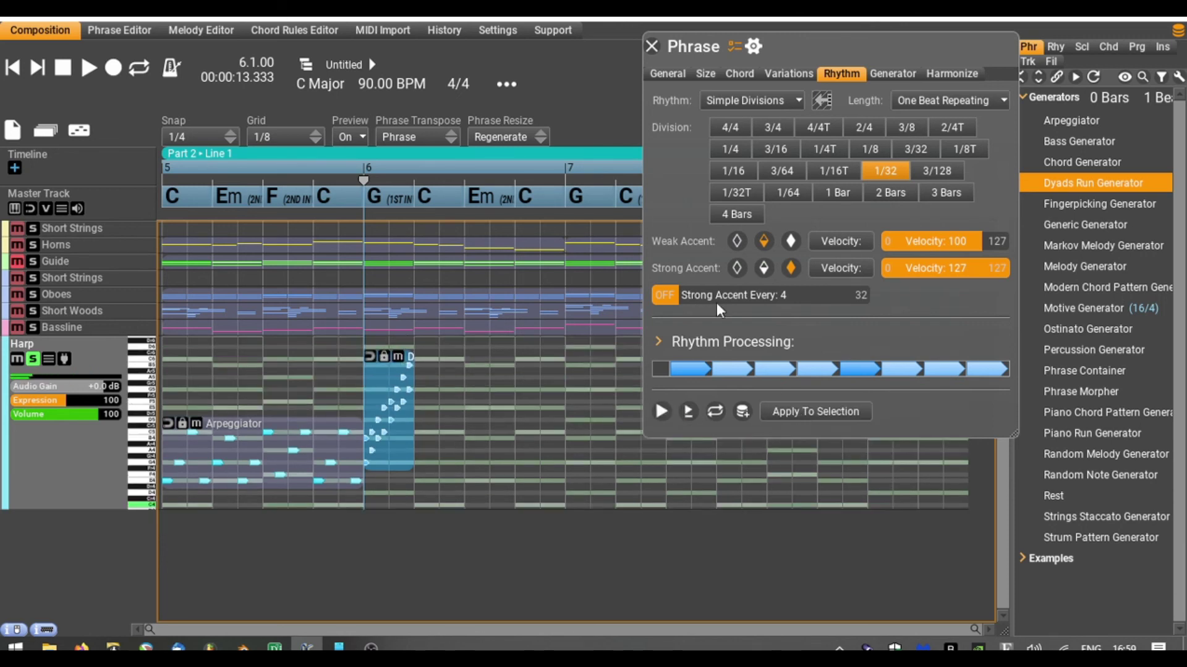
pyautogui.click(652, 47)
pyautogui.moveTo(389, 417); pyautogui.dragTo(404, 447)
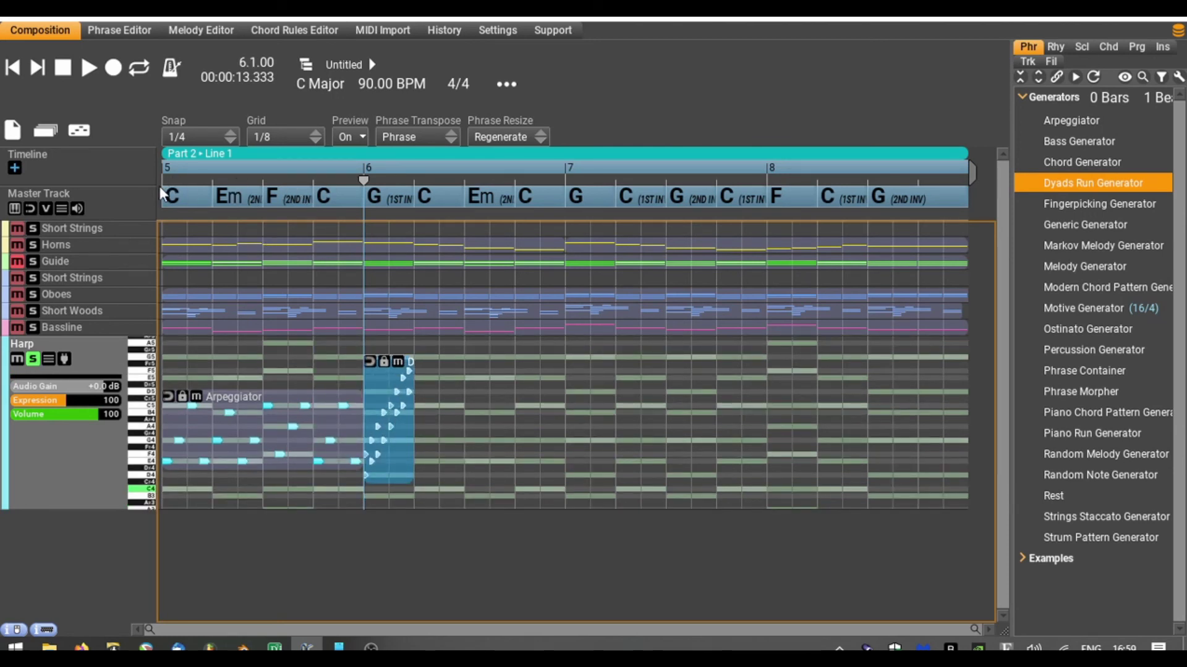
# Audition Part 2 from its start with the harp soloed, then unsolo the harp and replay the part with the other tracks.
pyautogui.click(17, 74)
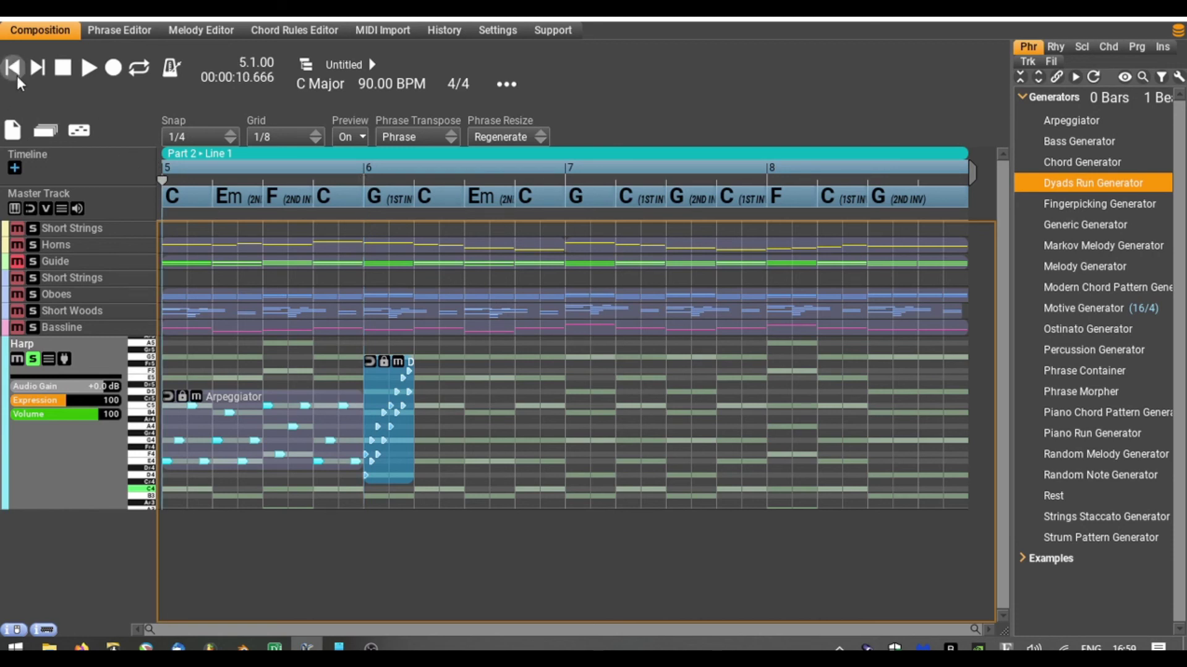
pyautogui.press('space')
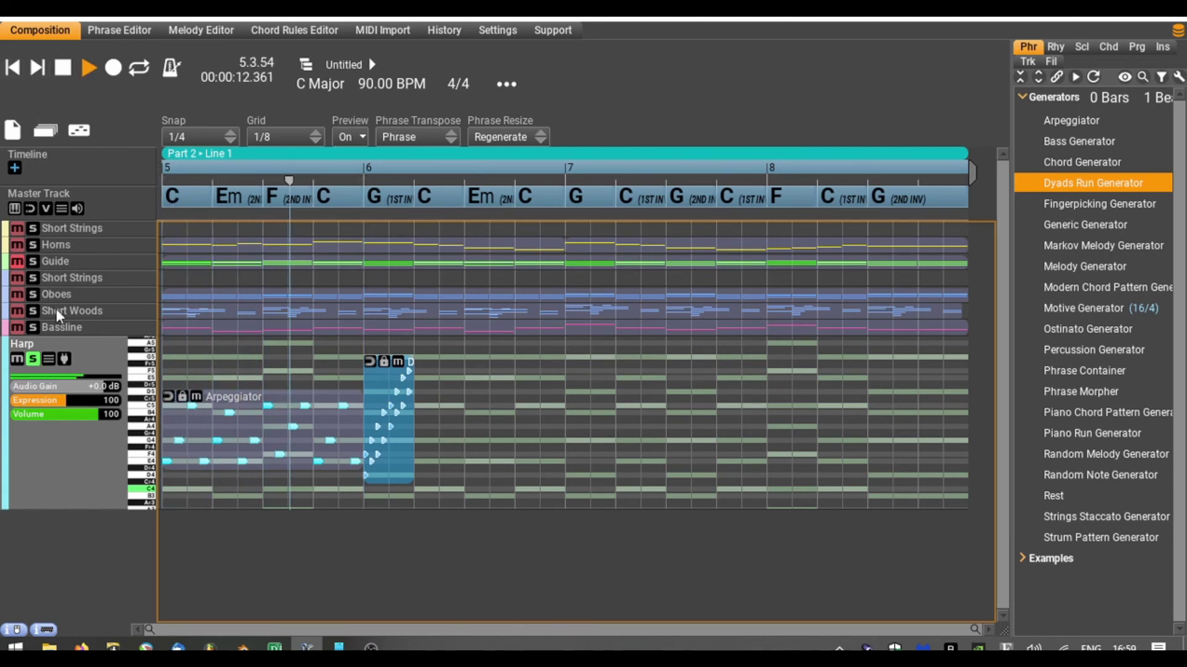
pyautogui.click(32, 357)
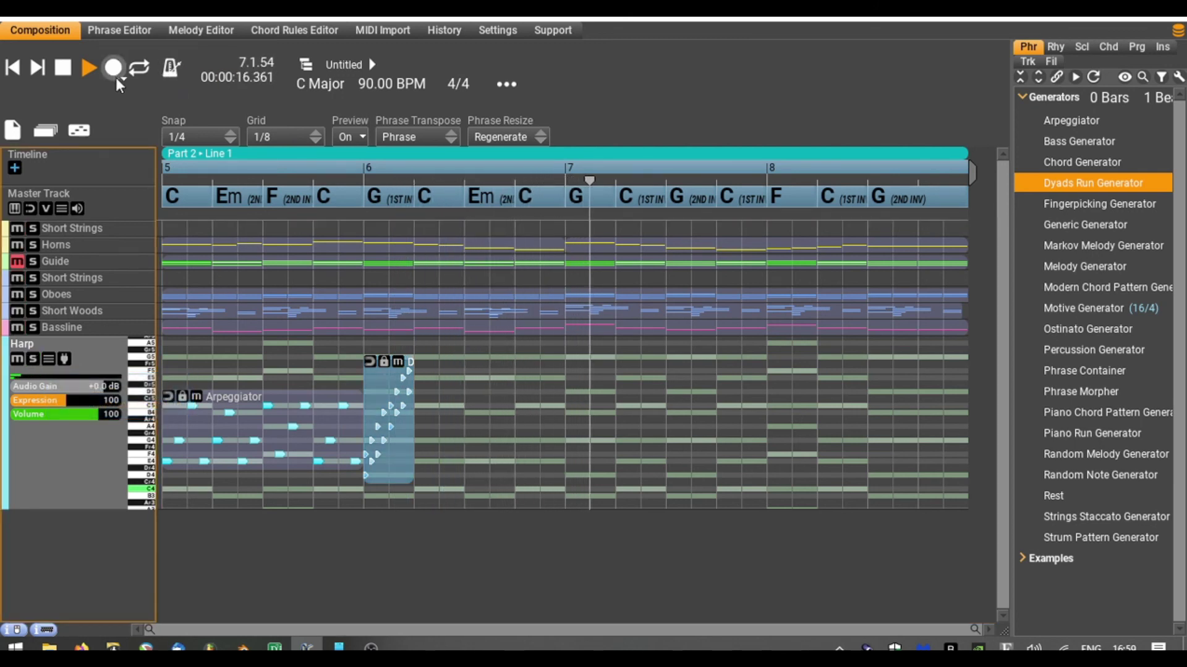
pyautogui.click(12, 67)
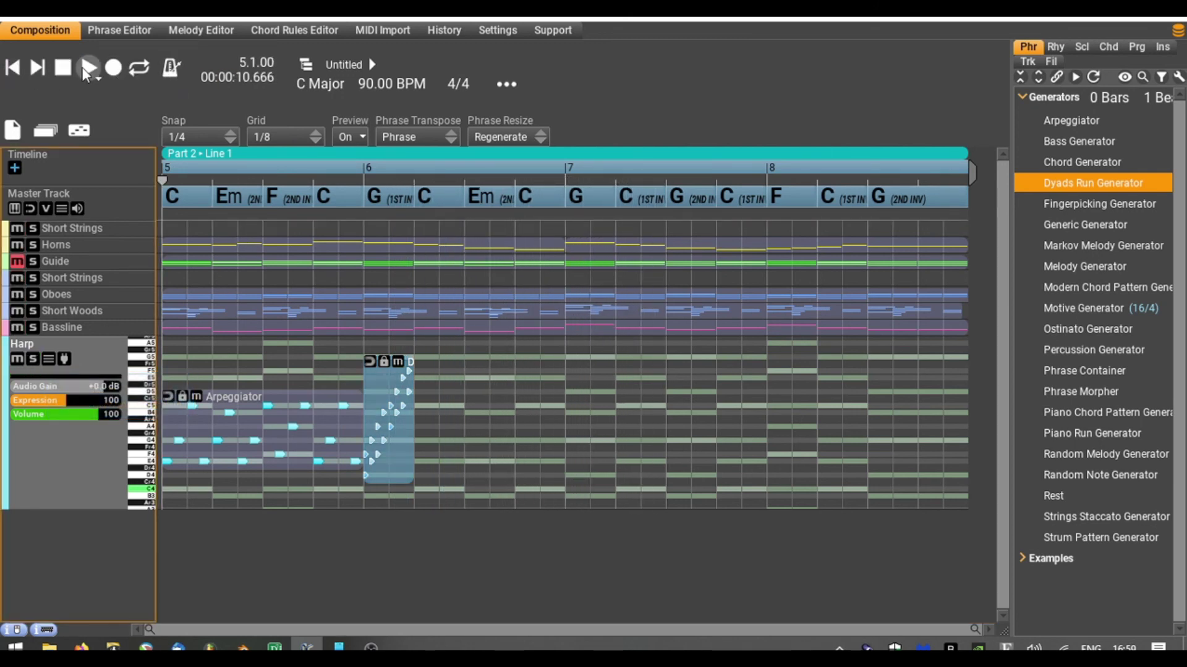
pyautogui.click(82, 66)
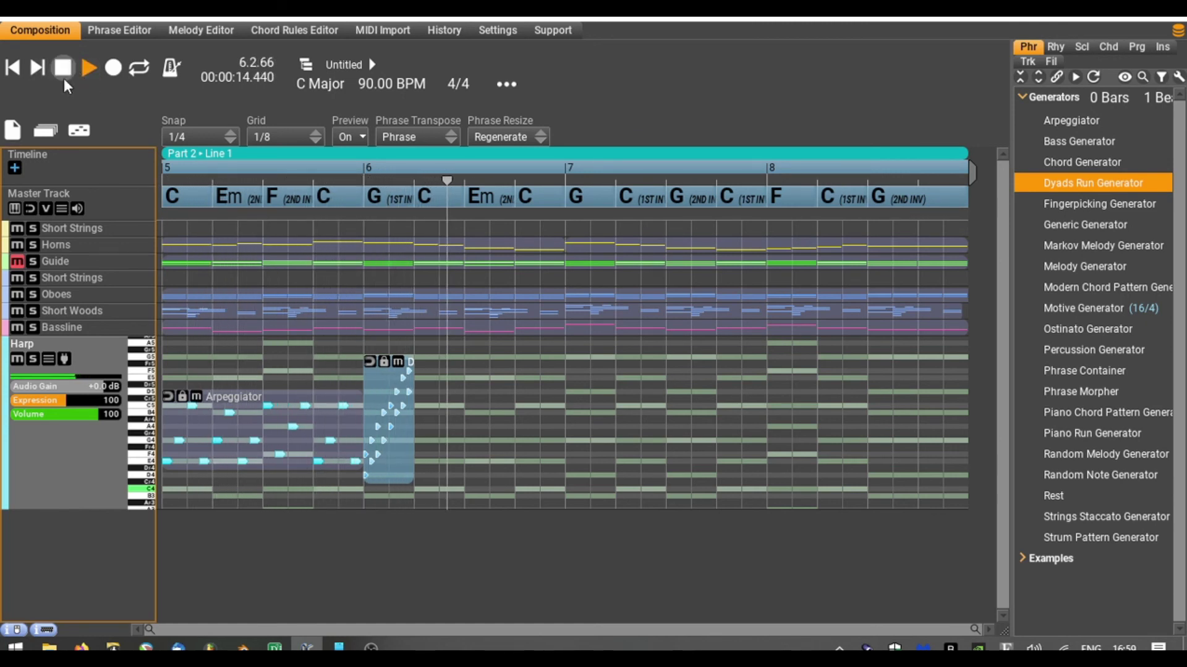
pyautogui.click(59, 71)
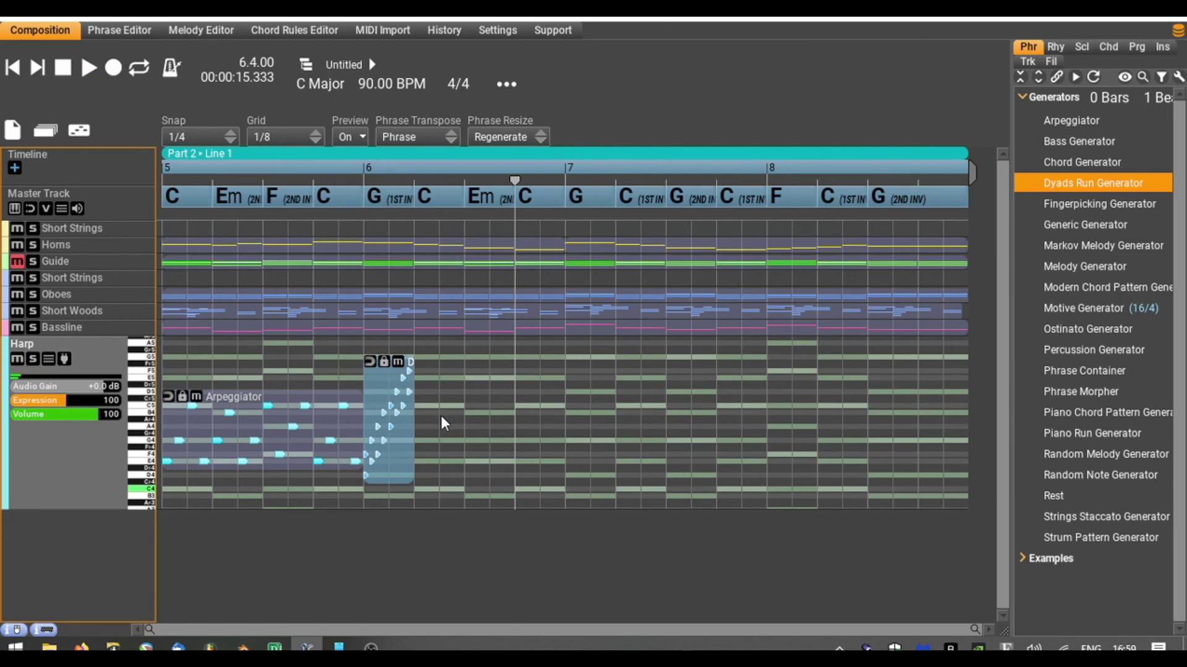
# Copy the harp's bar 5 Arpeggiator phrase past the dyads run, audition it, and shift the copy to start at bar 6 beat 3.
pyautogui.click(282, 444)
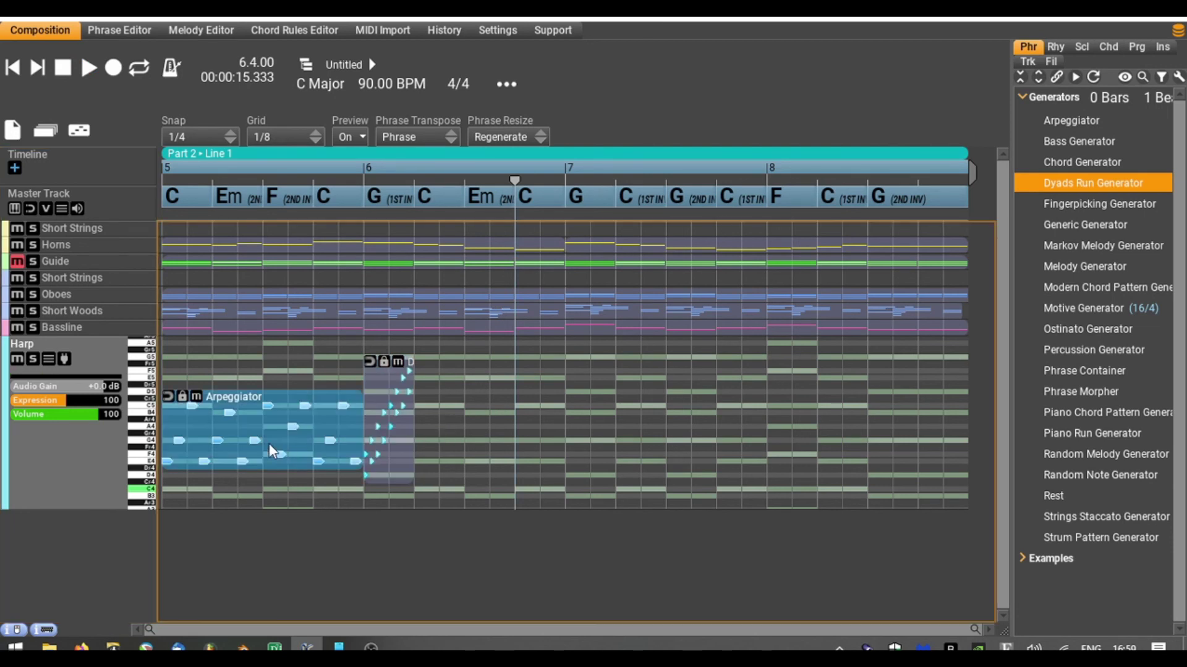
pyautogui.moveTo(241, 433); pyautogui.dragTo(527, 434)
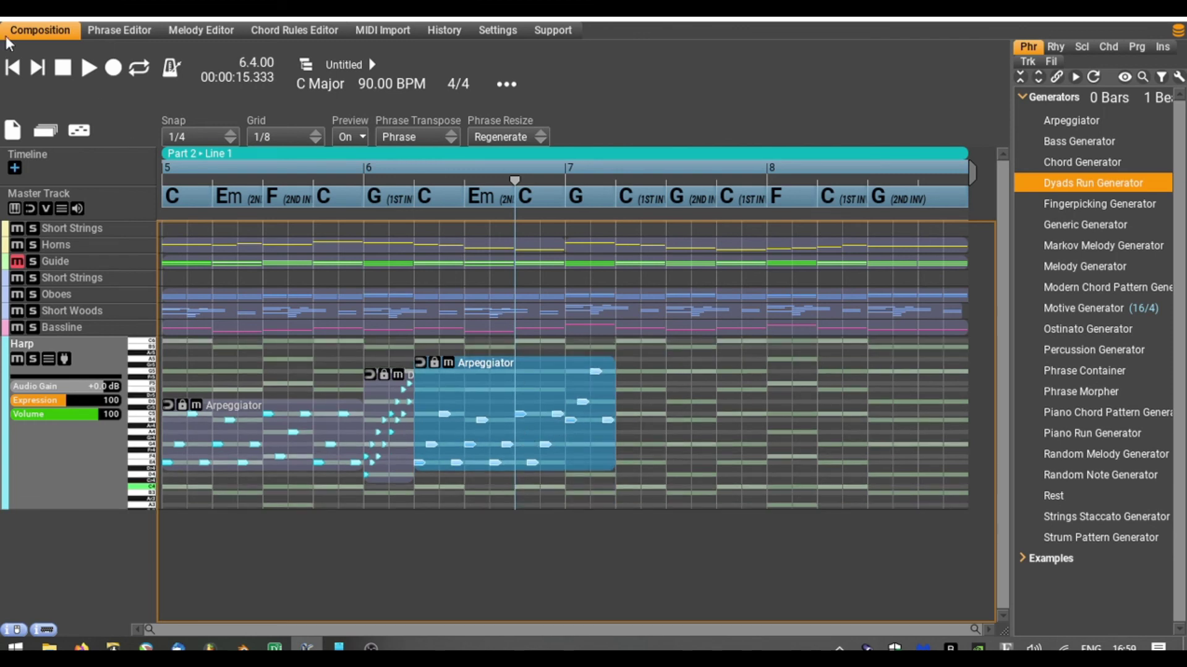
pyautogui.click(16, 71)
pyautogui.click(82, 68)
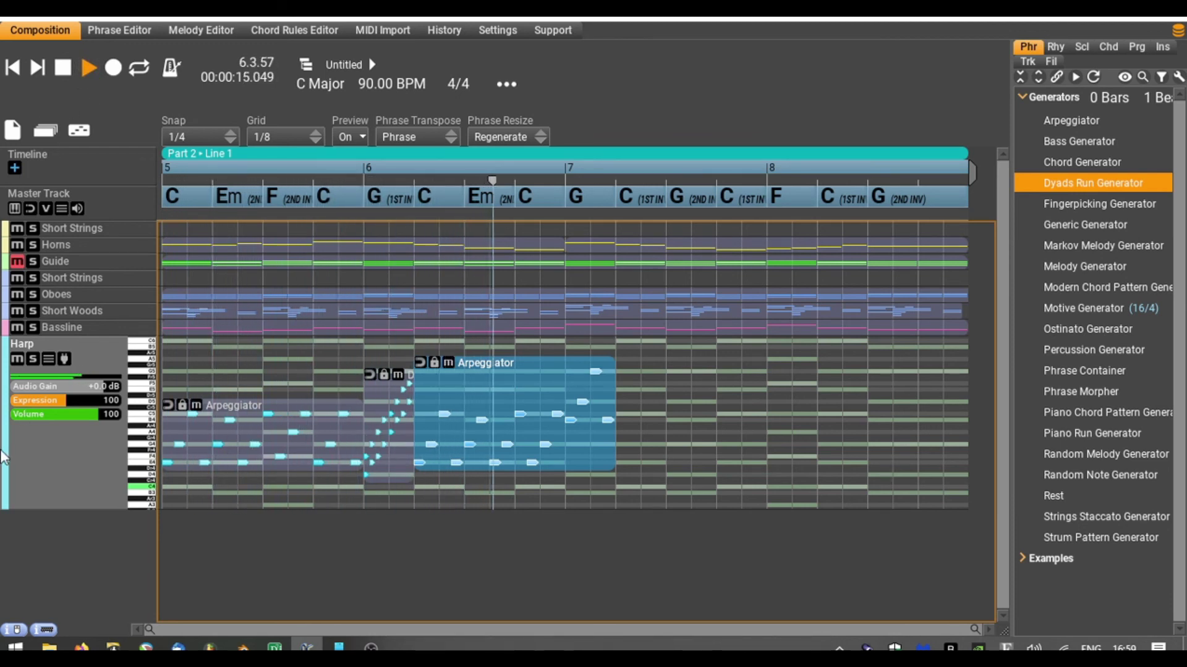
pyautogui.press('space')
pyautogui.moveTo(499, 410); pyautogui.dragTo(568, 404)
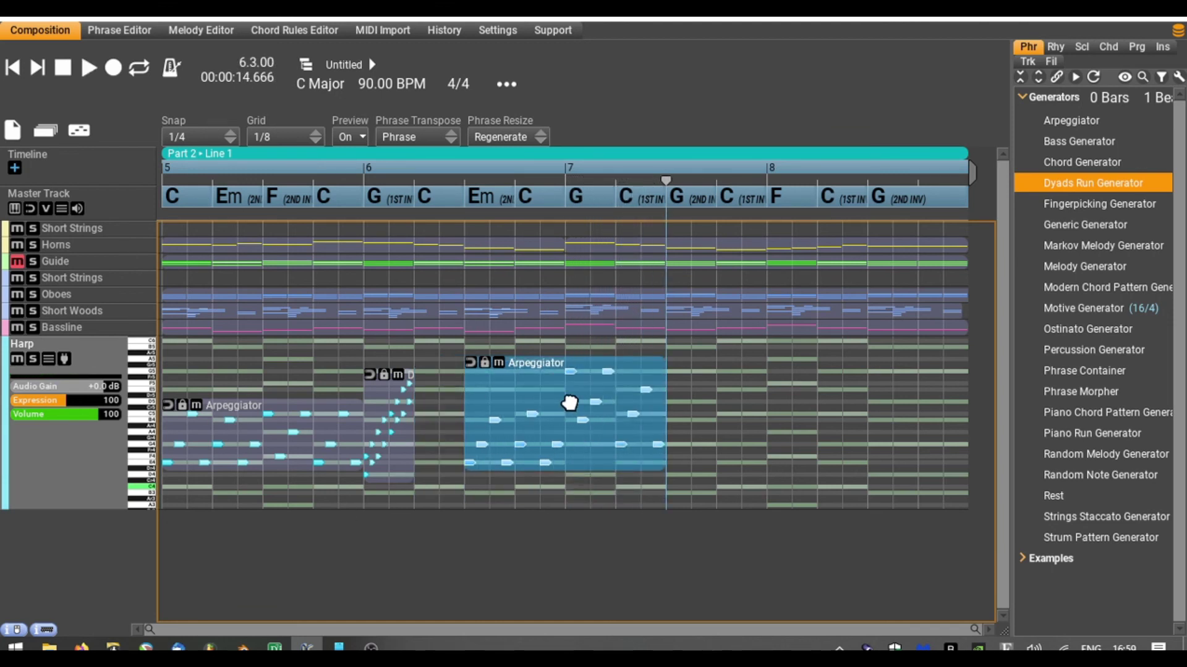
# Place a one-beat Dyads Run Generator phrase on the harp at bar 6 beat 2 and apply a Simple Divisions rhythm at 1/16.
pyautogui.moveTo(1066, 181); pyautogui.dragTo(434, 403)
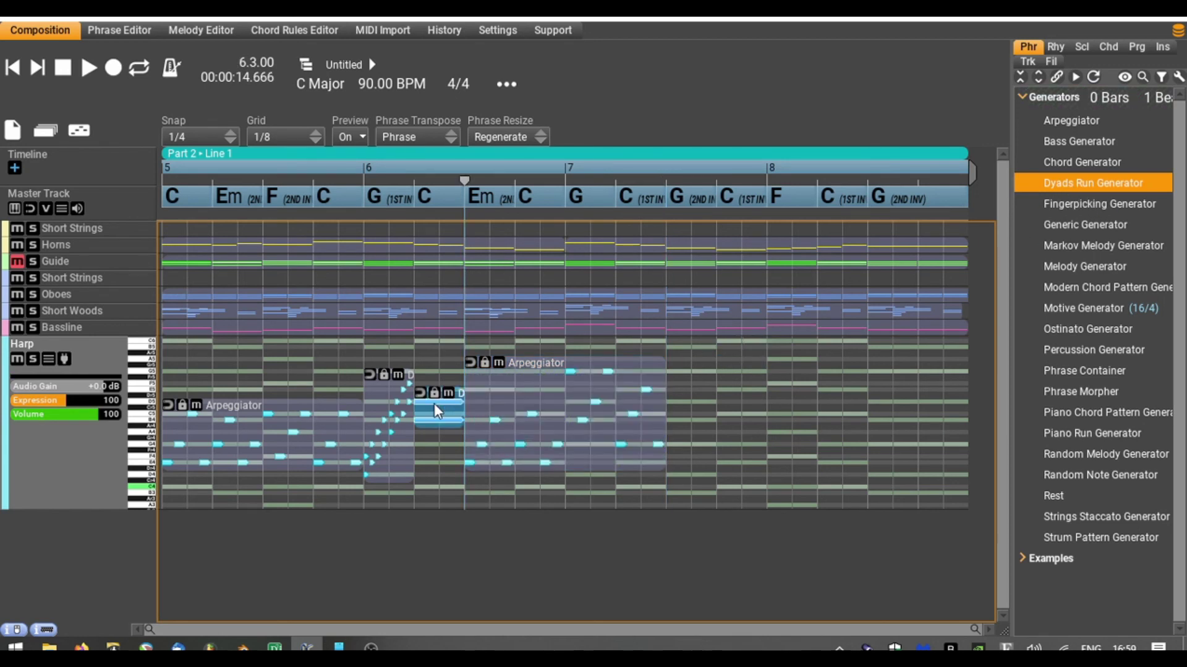
pyautogui.doubleClick(434, 403)
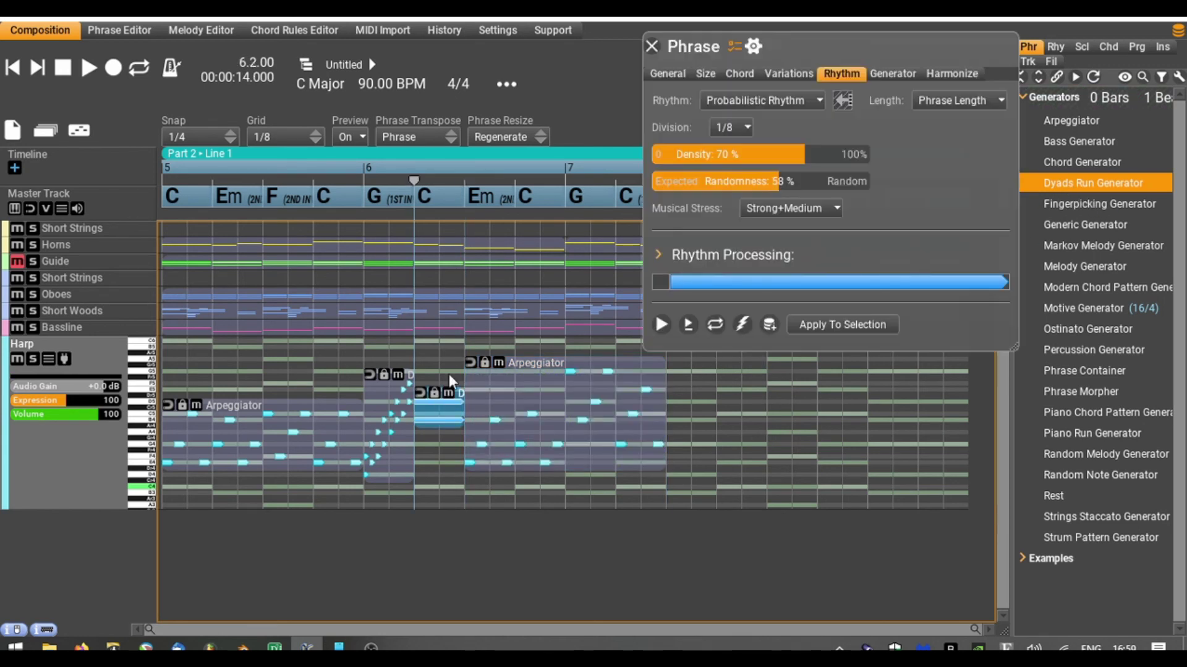
pyautogui.click(751, 100)
pyautogui.click(775, 339)
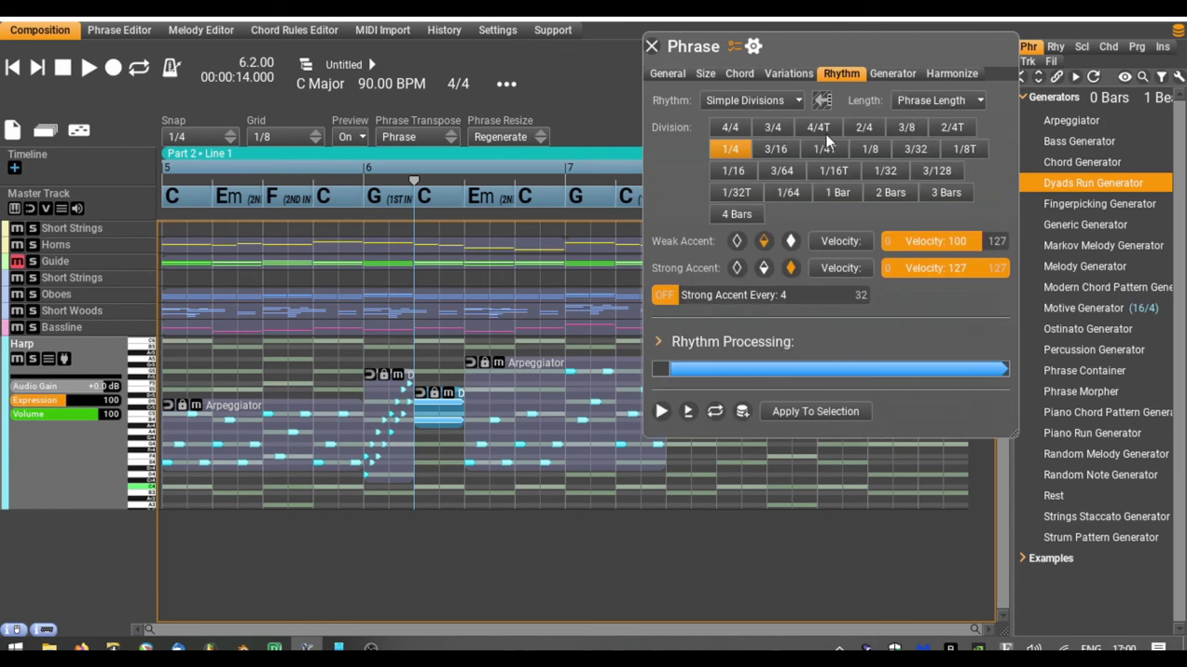
pyautogui.click(735, 171)
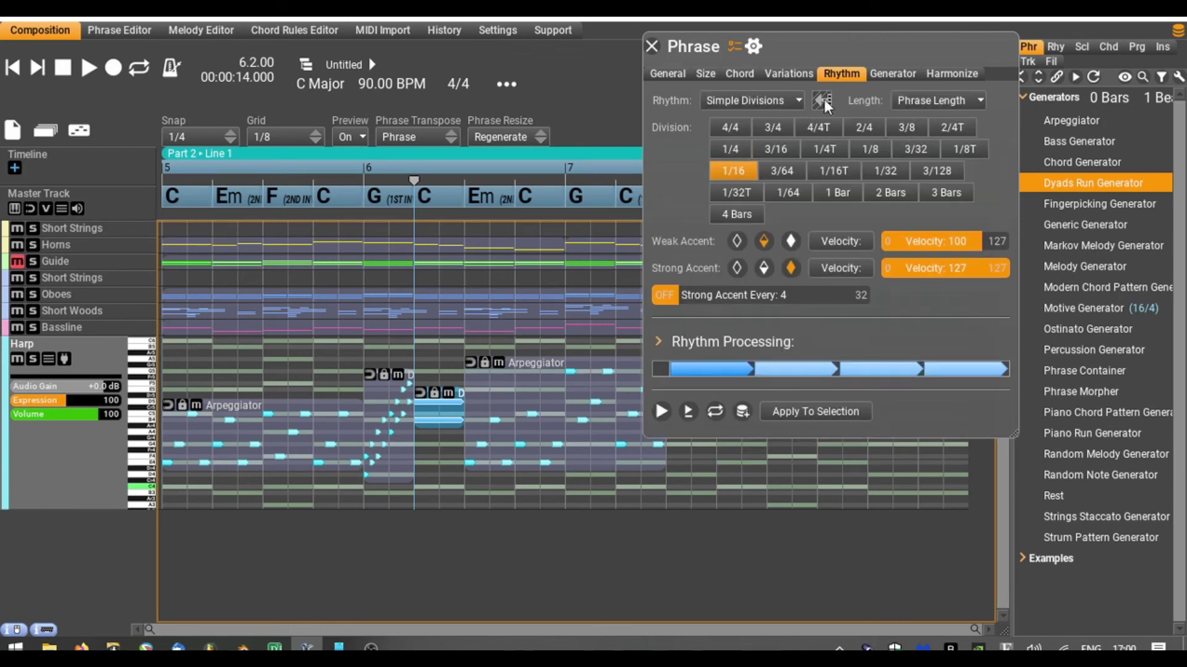
pyautogui.click(813, 411)
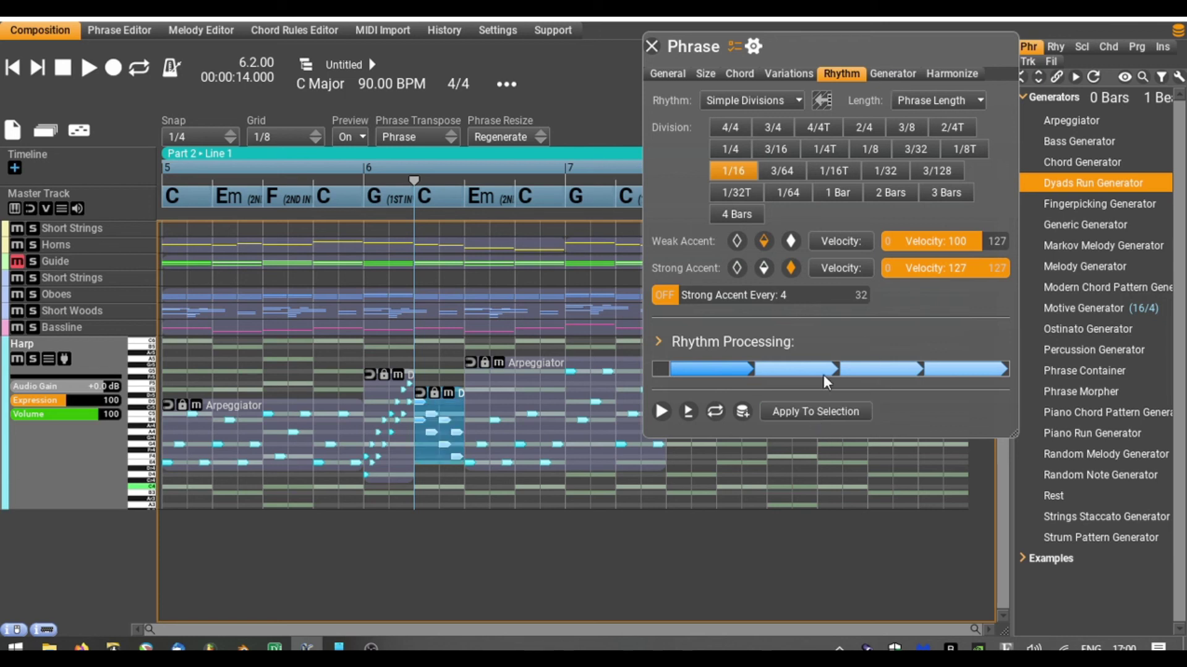
# Check the second dyads run's generator settings and audition the phrase, then play Part 2 from its start.
pyautogui.click(893, 74)
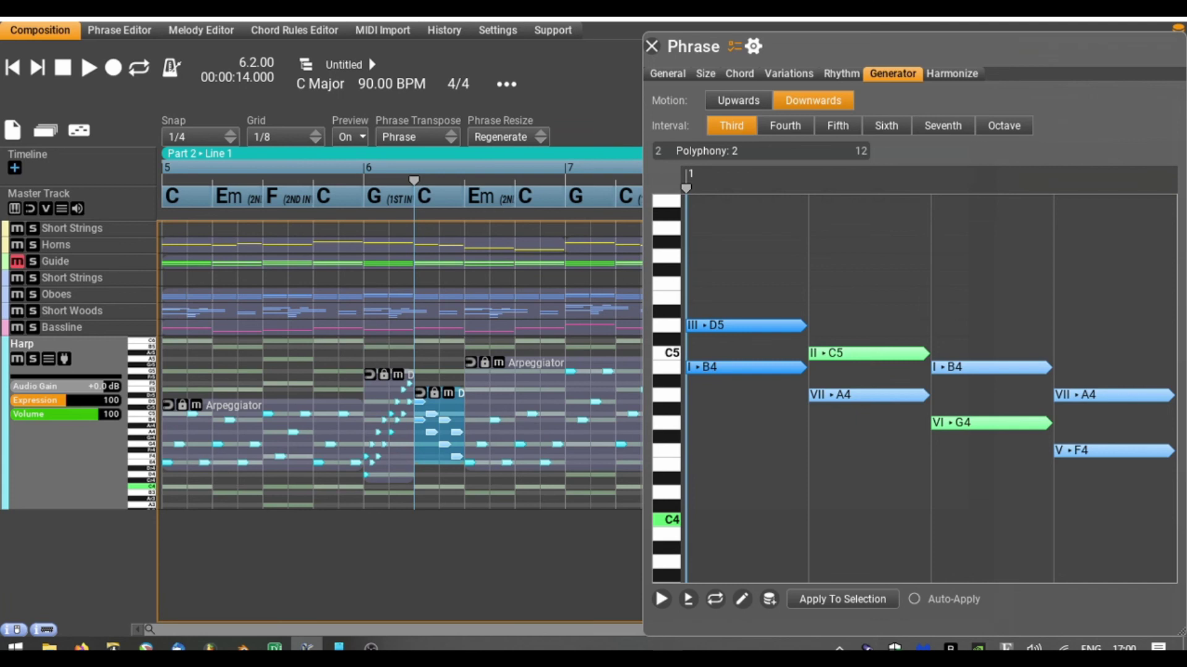
pyautogui.click(687, 598)
pyautogui.click(651, 46)
pyautogui.click(11, 69)
pyautogui.click(86, 70)
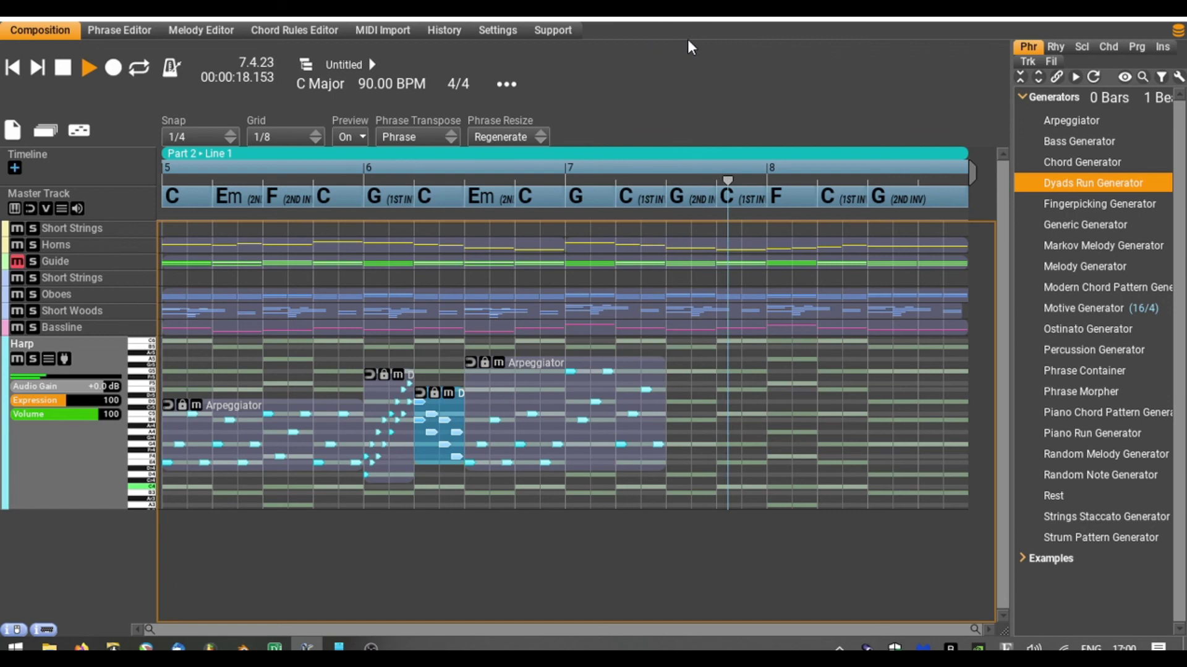
# Place a one-beat Dyads Run Generator phrase on the harp at bar 8 and choose a Simple Divisions rhythm at 1/32.
pyautogui.moveTo(1084, 180); pyautogui.dragTo(770, 374)
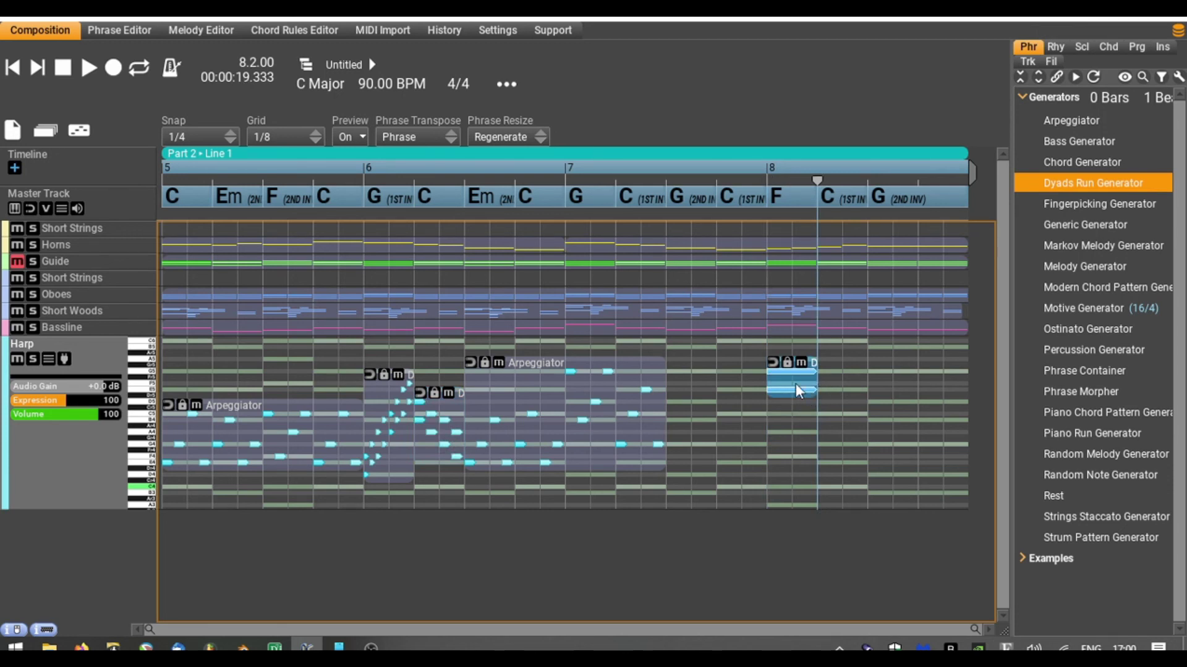
pyautogui.doubleClick(796, 384)
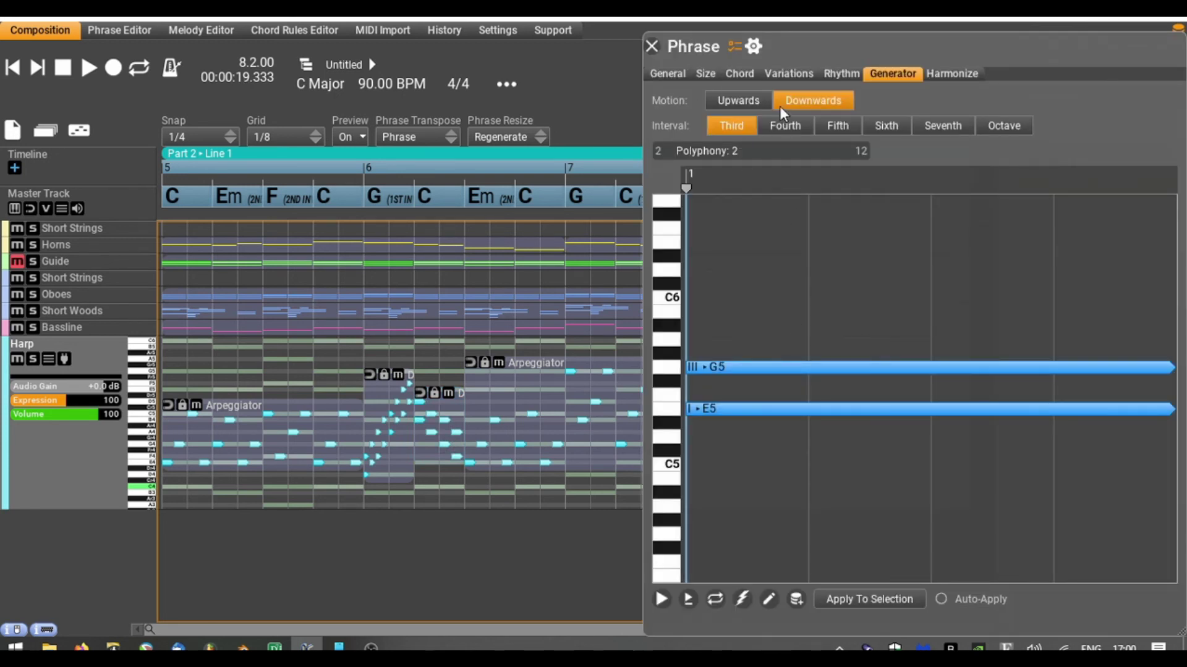
pyautogui.click(840, 74)
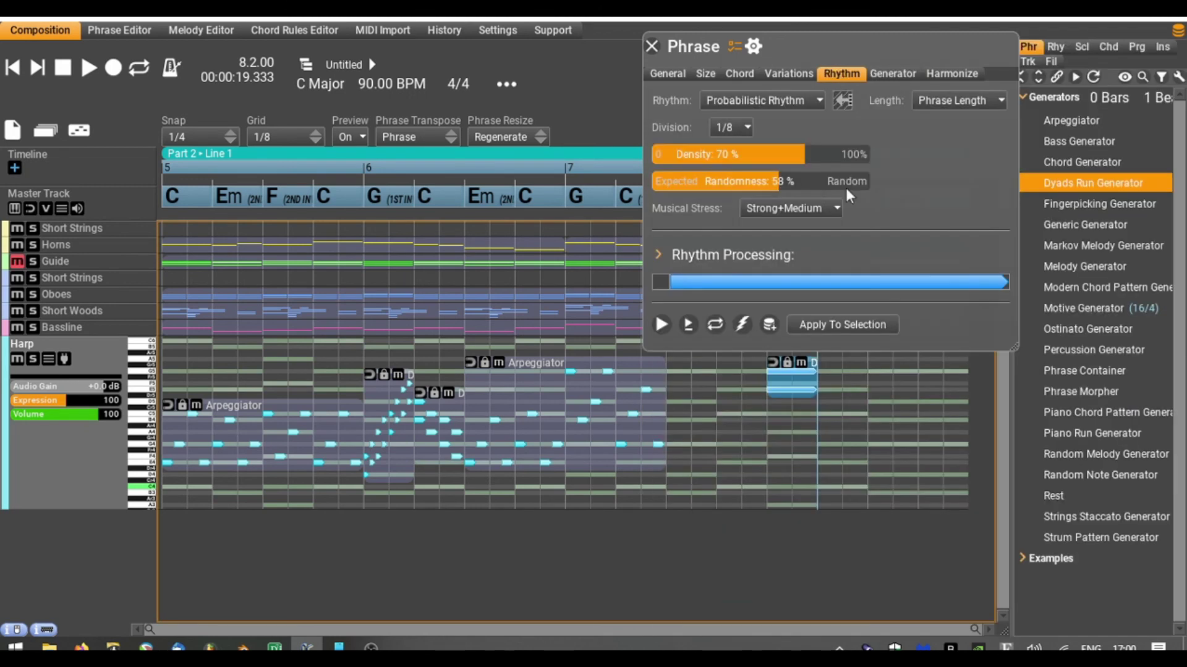
pyautogui.click(753, 102)
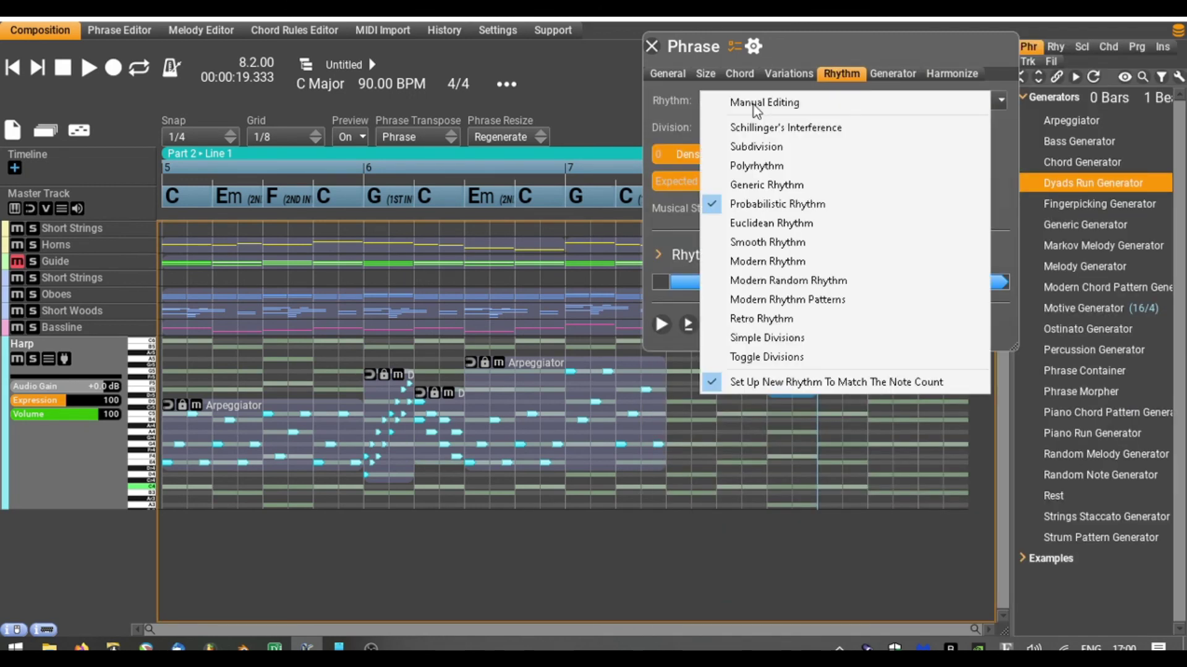
pyautogui.click(777, 350)
pyautogui.click(879, 171)
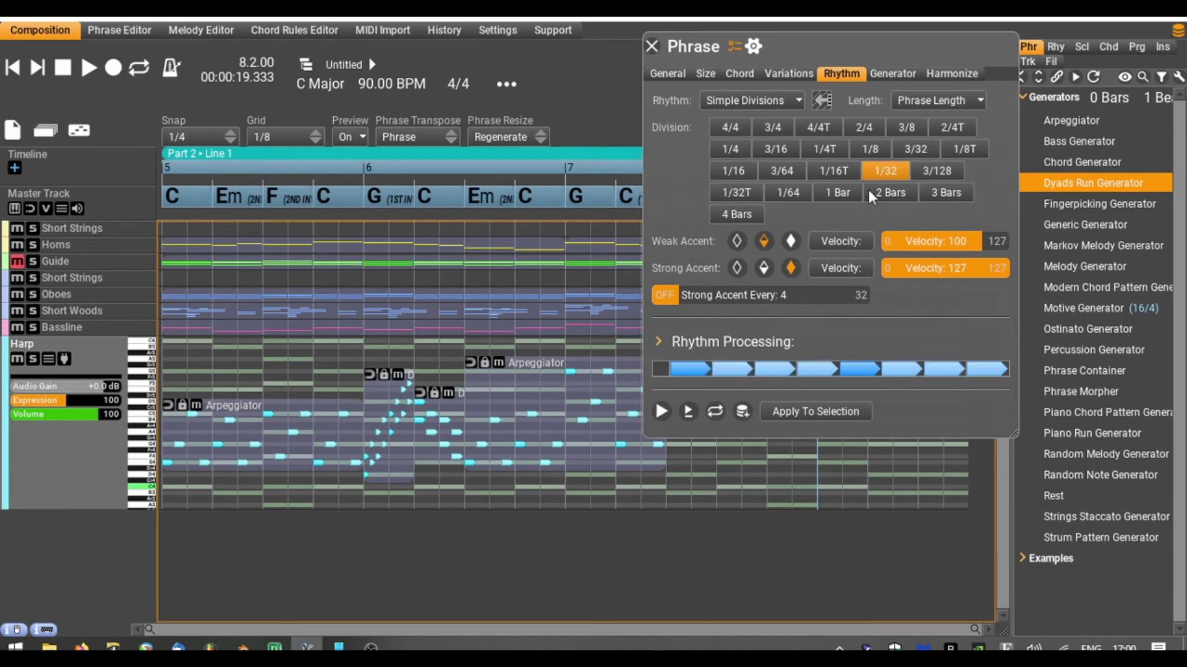
# Turn off the bar 8 run's strong accent, apply the rhythm to the phrase and audition it.
pyautogui.click(666, 295)
pyautogui.click(812, 410)
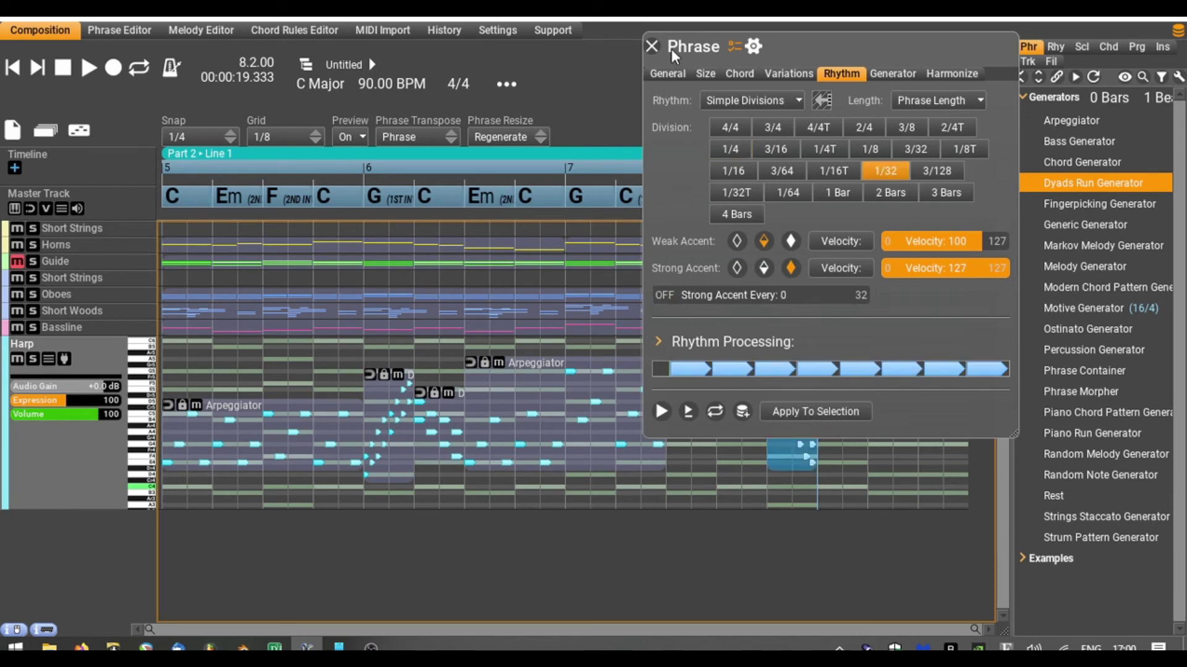
pyautogui.click(689, 412)
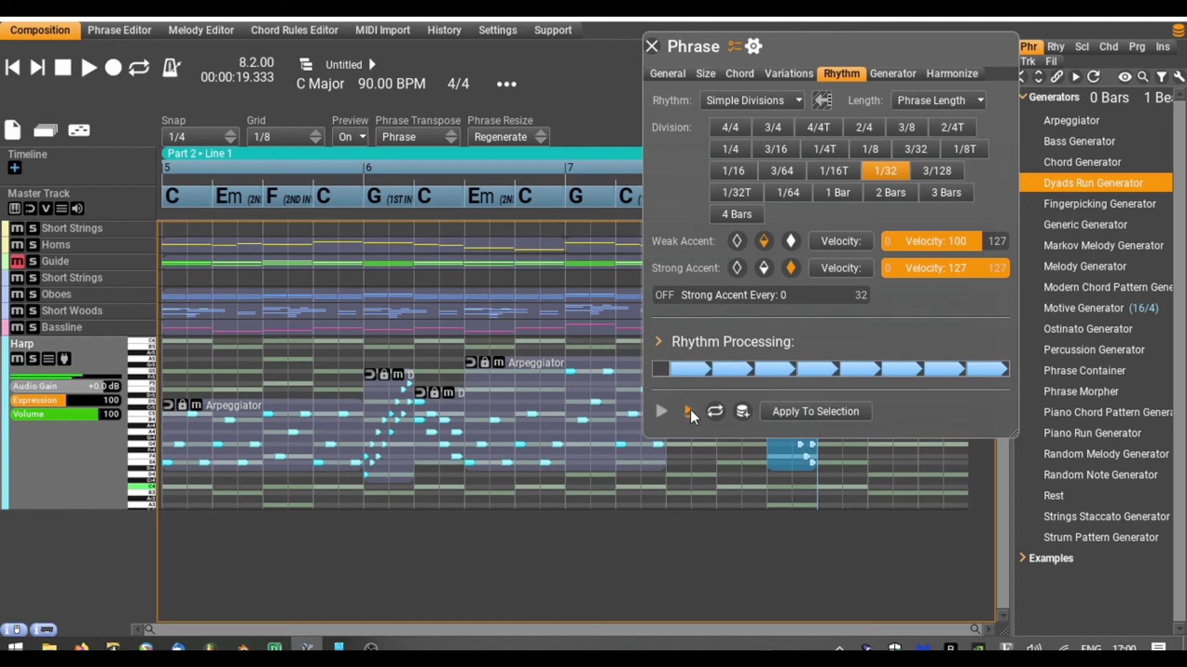
pyautogui.click(651, 46)
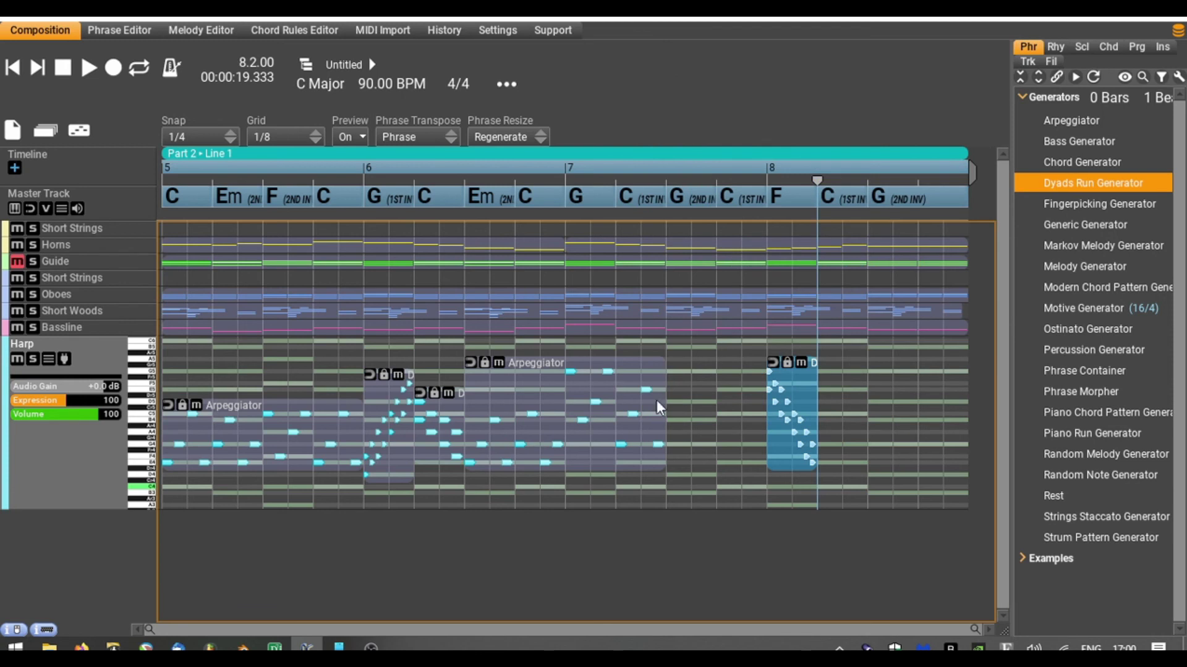
# Extend the harp's second Arpeggiator phrase up to bar 8 and place a one-bar Arpeggiator phrase at bar 8 beat 2.
pyautogui.moveTo(662, 427); pyautogui.dragTo(744, 436)
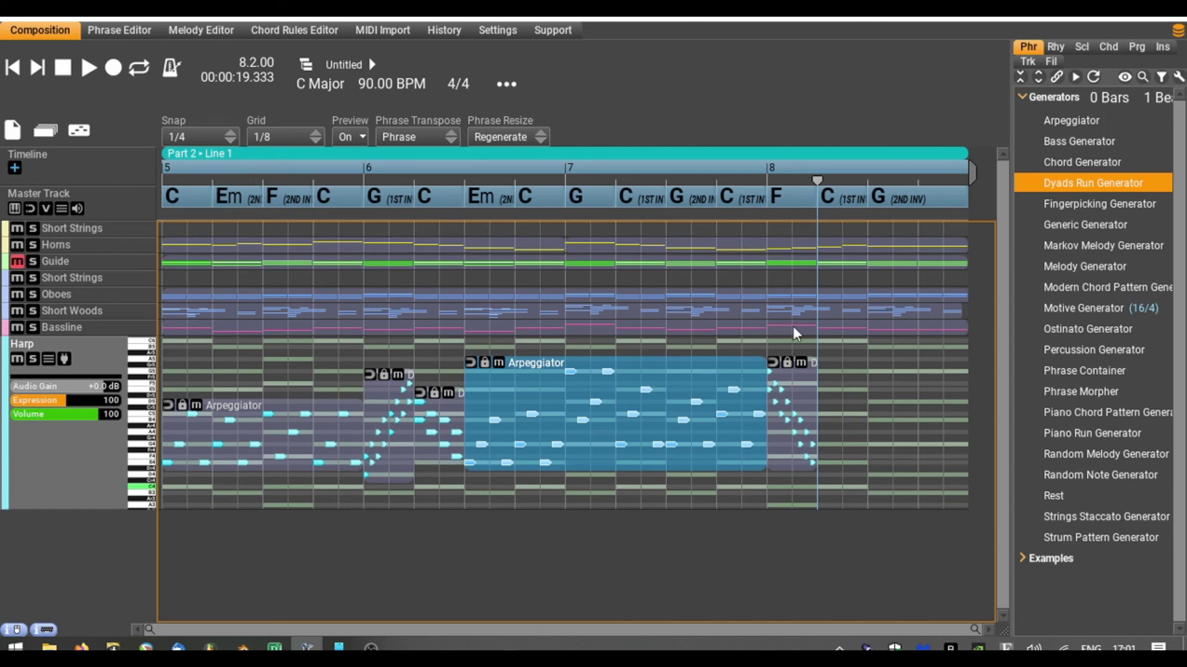
pyautogui.click(1066, 120)
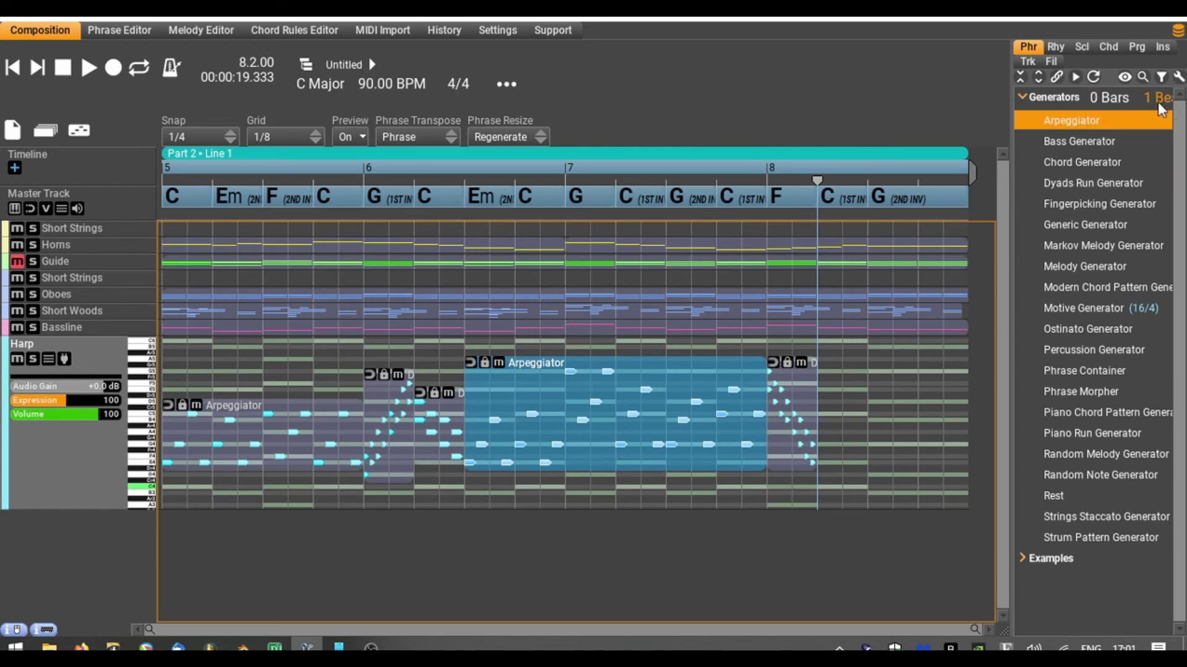
pyautogui.scroll(-1, 1149, 100)
pyautogui.scroll(1, 1094, 97)
pyautogui.moveTo(1090, 141); pyautogui.dragTo(825, 404)
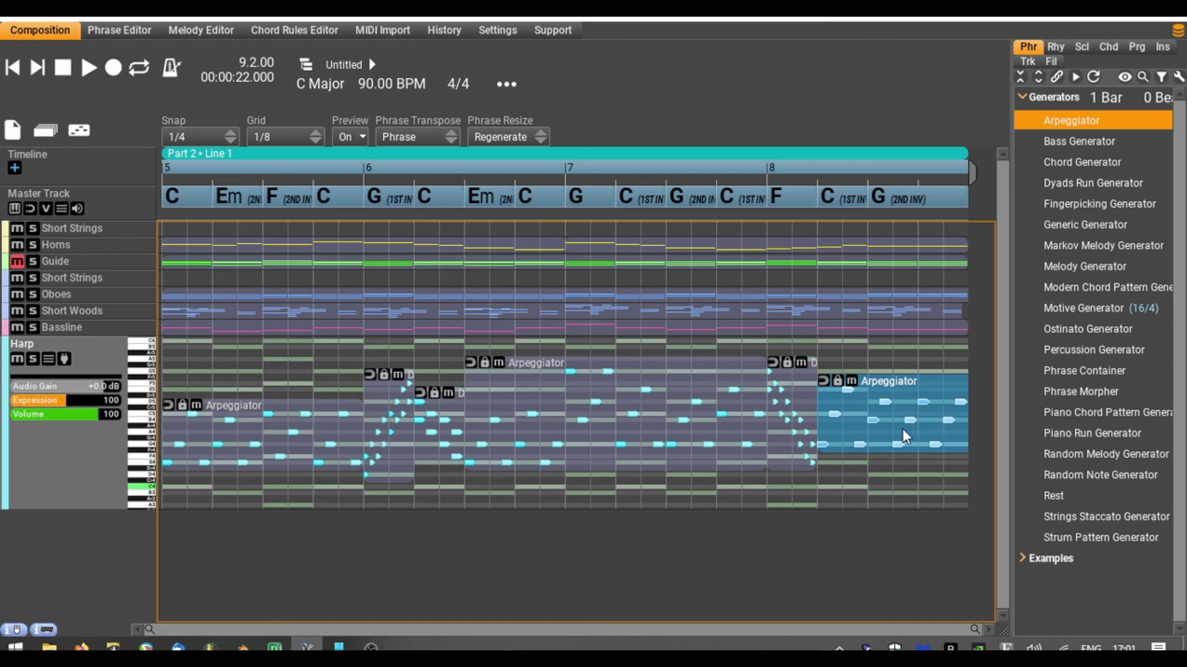
# Undo the trim of the last Arpeggiator phrase, lower the phrase so its lowest note is D4, and play Part 2 through.
pyautogui.moveTo(844, 436); pyautogui.dragTo(862, 438)
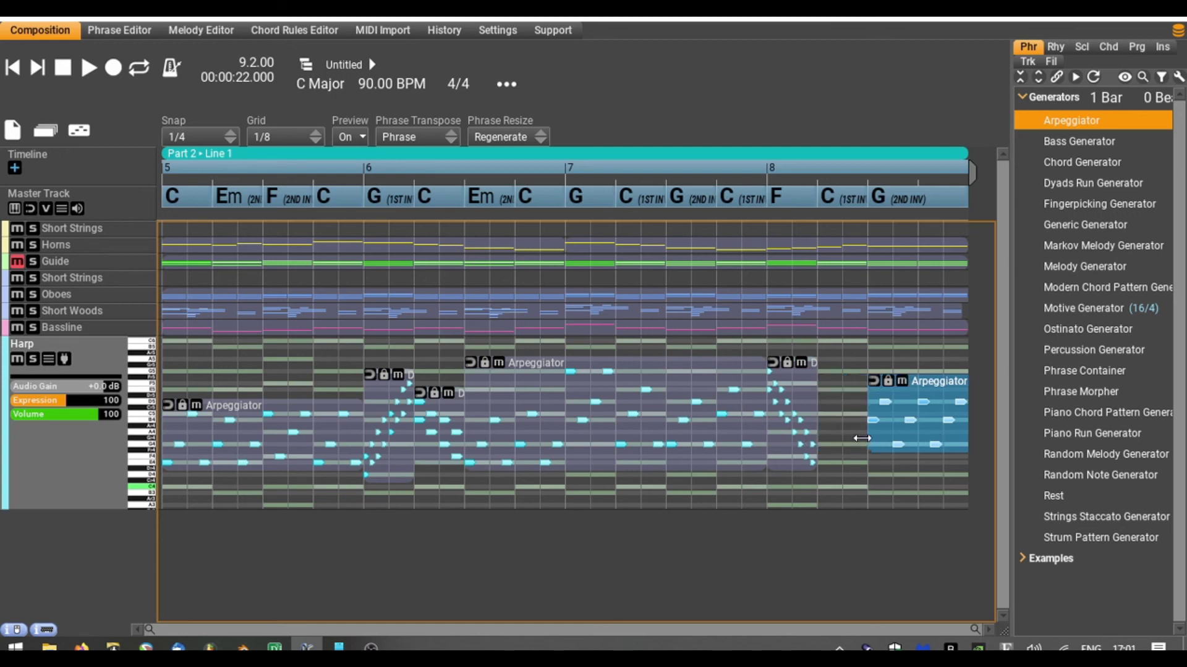
pyautogui.hotkey('ctrl', 'z')
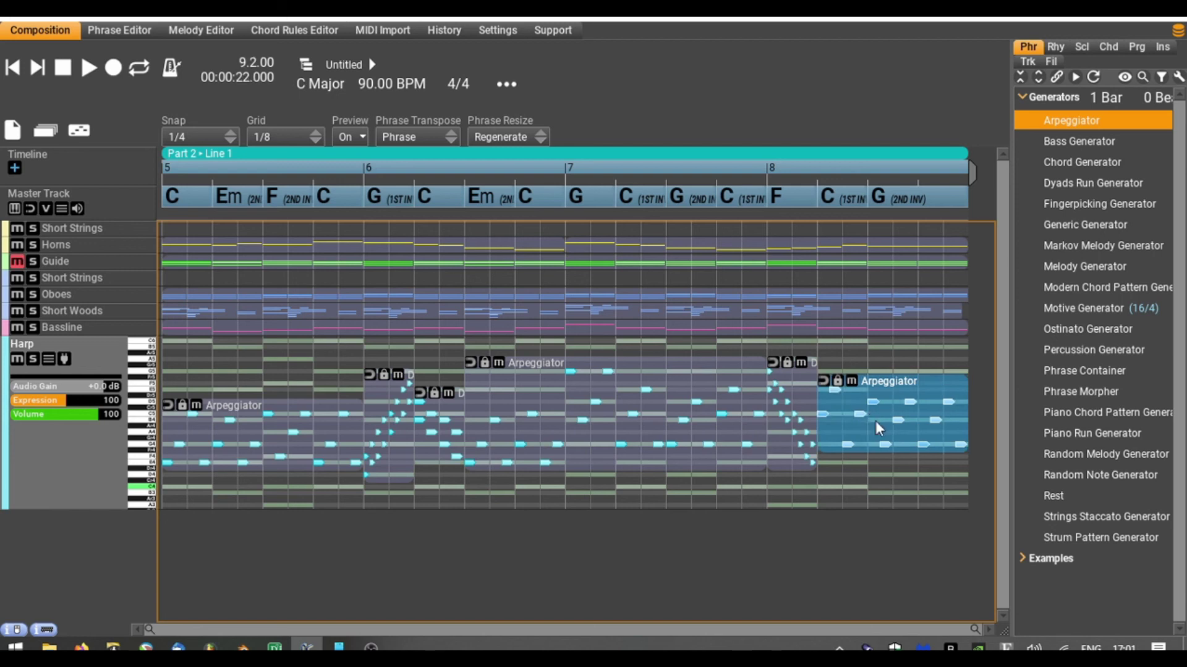
pyautogui.moveTo(870, 421)
pyautogui.mouseDown()
pyautogui.moveTo(882, 416)
pyautogui.moveTo(872, 440)
pyautogui.moveTo(877, 431)
pyautogui.mouseUp()
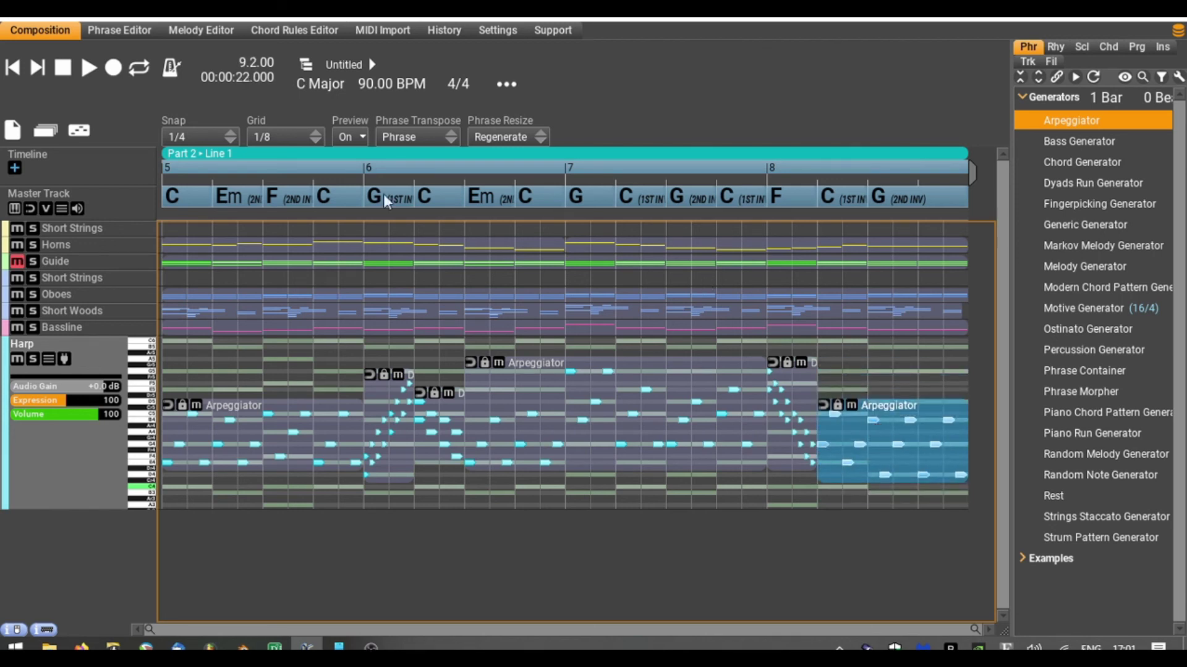
pyautogui.click(12, 68)
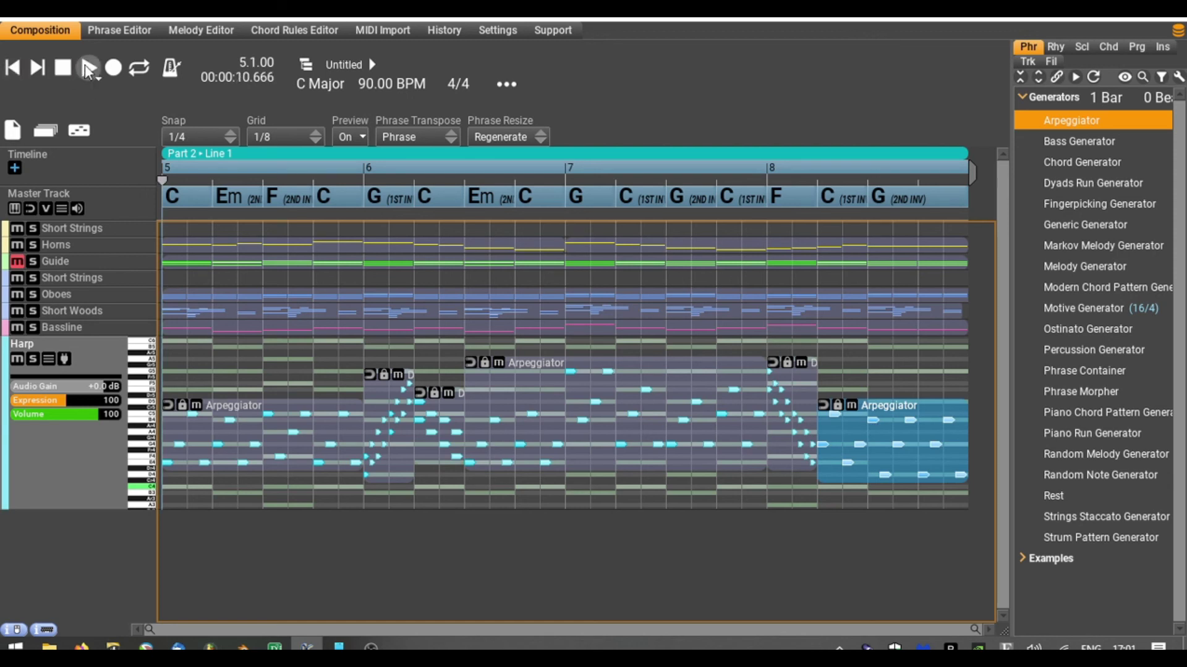
pyautogui.click(84, 64)
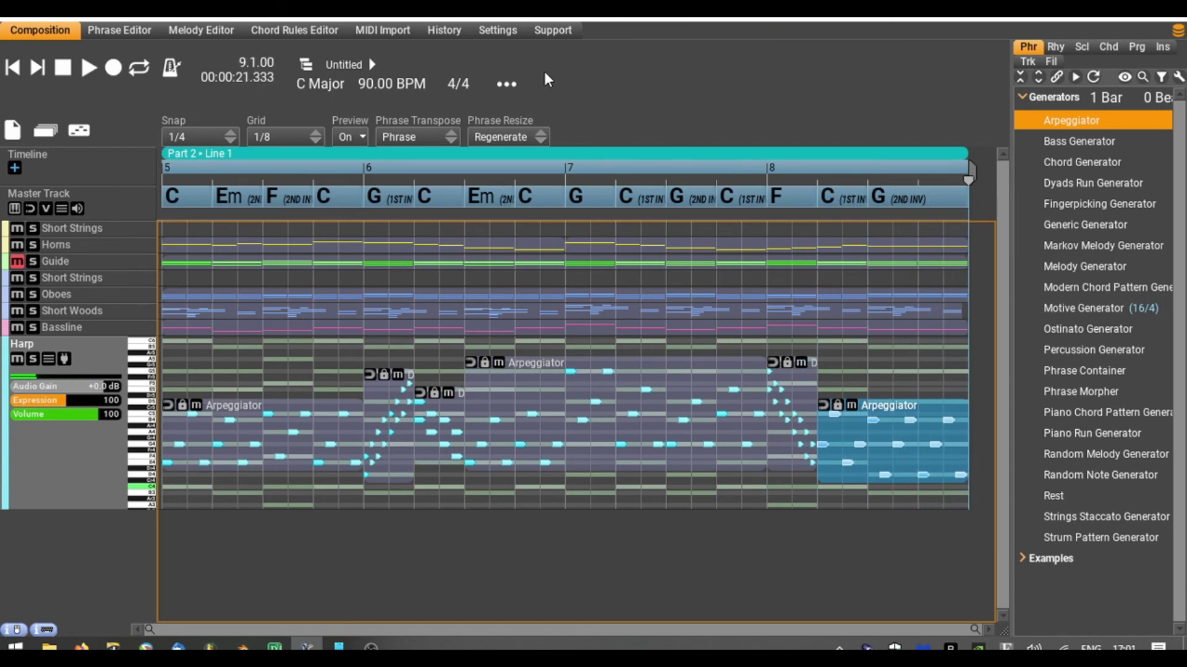
# Show both parts of the composition and play it from the beginning, setting the Horns' audio gain to +0.2 dB.
pyautogui.click(540, 153)
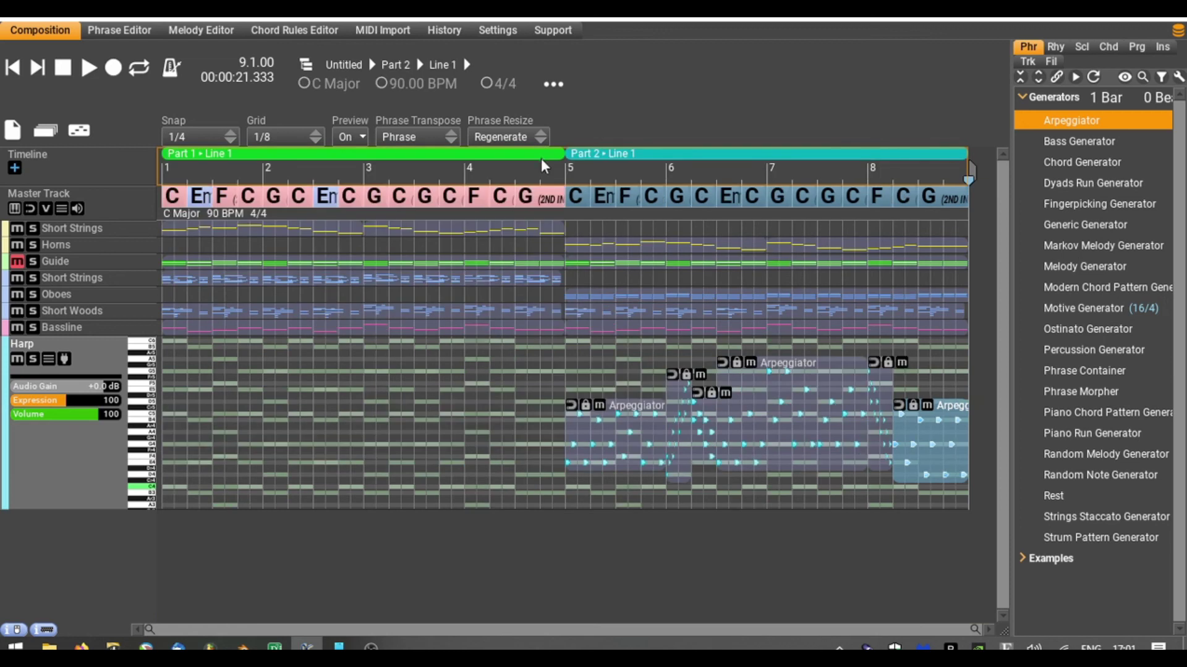
pyautogui.press('space')
pyautogui.scroll(1, 109, 471)
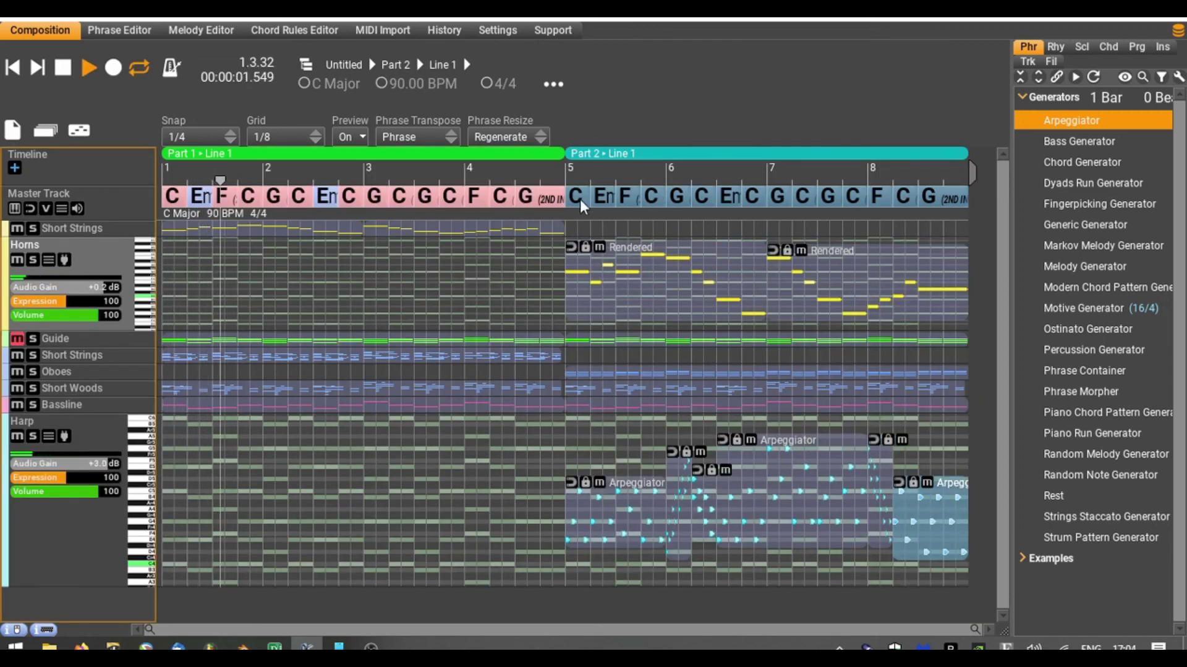